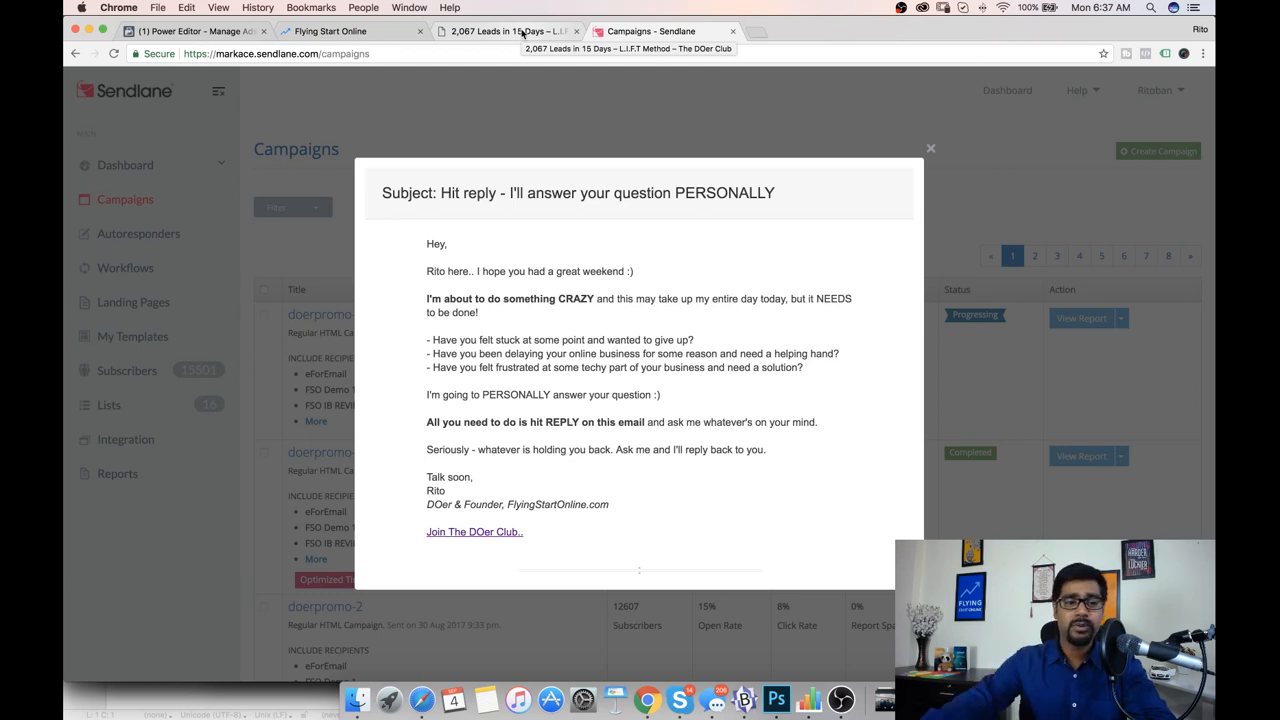
# Step: Search Google for a countdown timer in a new browser tab
pyautogui.click(201, 31)
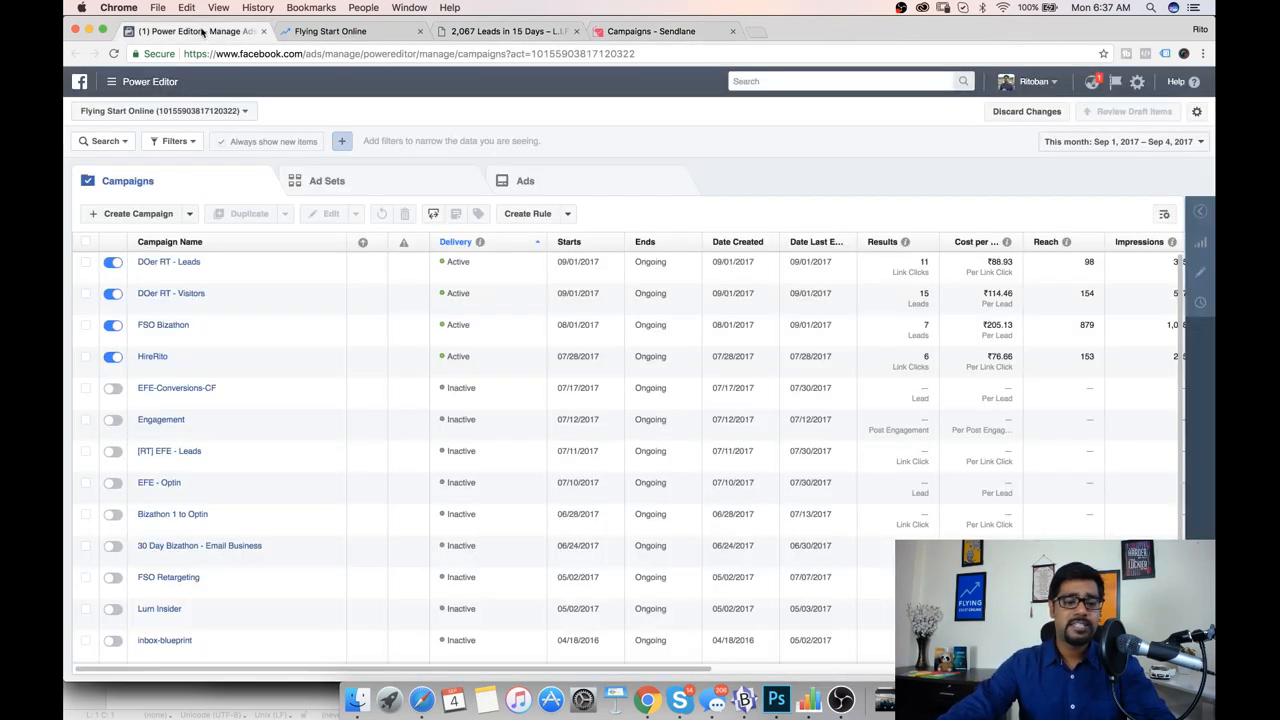
pyautogui.click(757, 32)
pyautogui.write('coun')
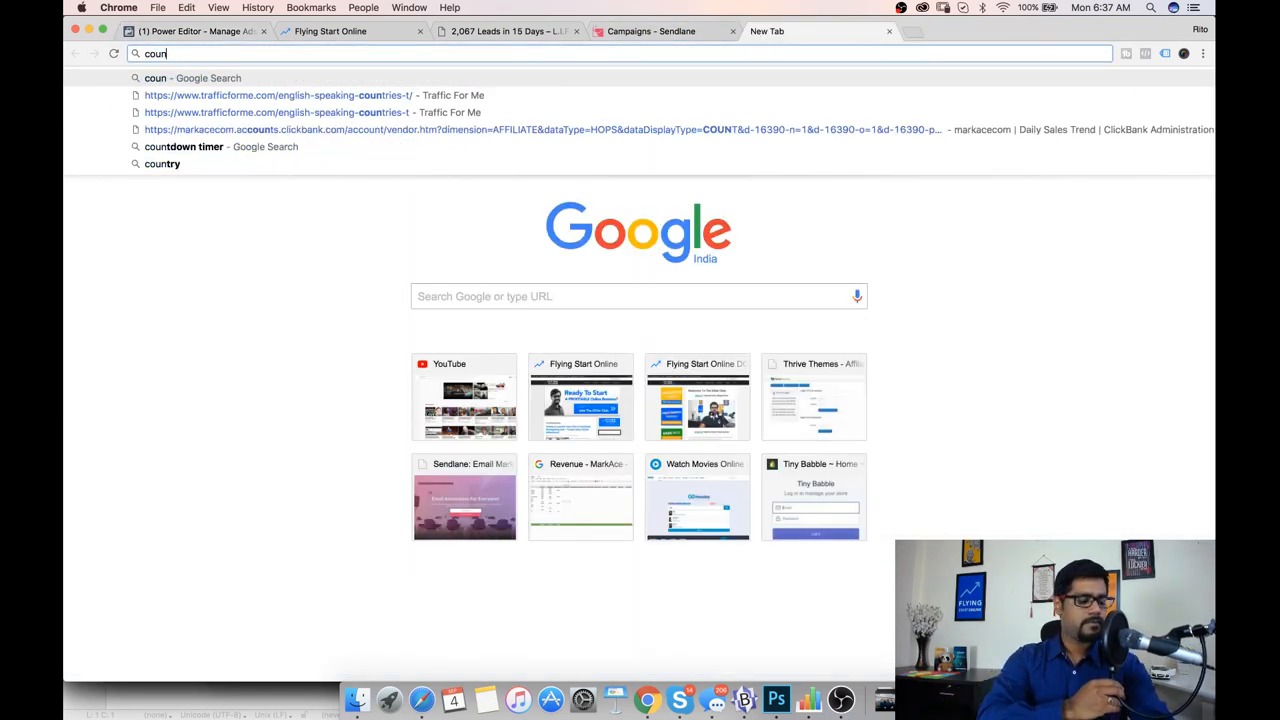
pyautogui.write('tdoq')
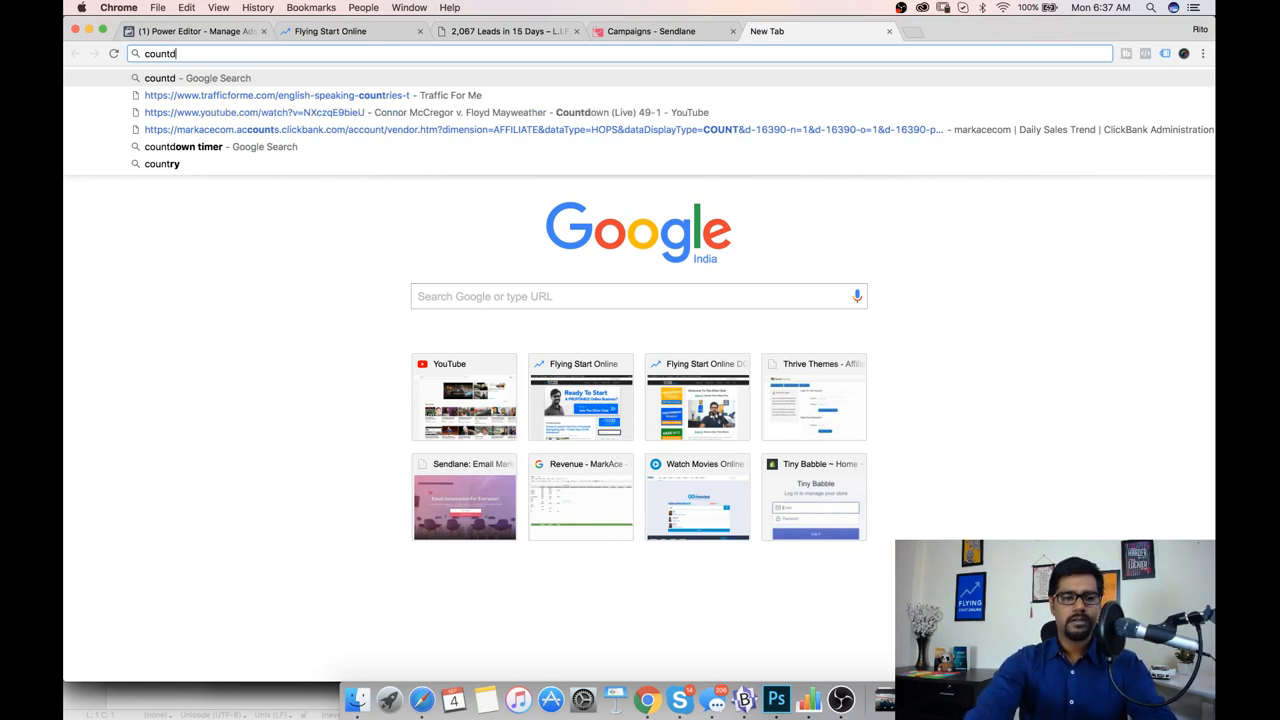
pyautogui.press('Down')
pyautogui.press('Down')
pyautogui.press('Return')
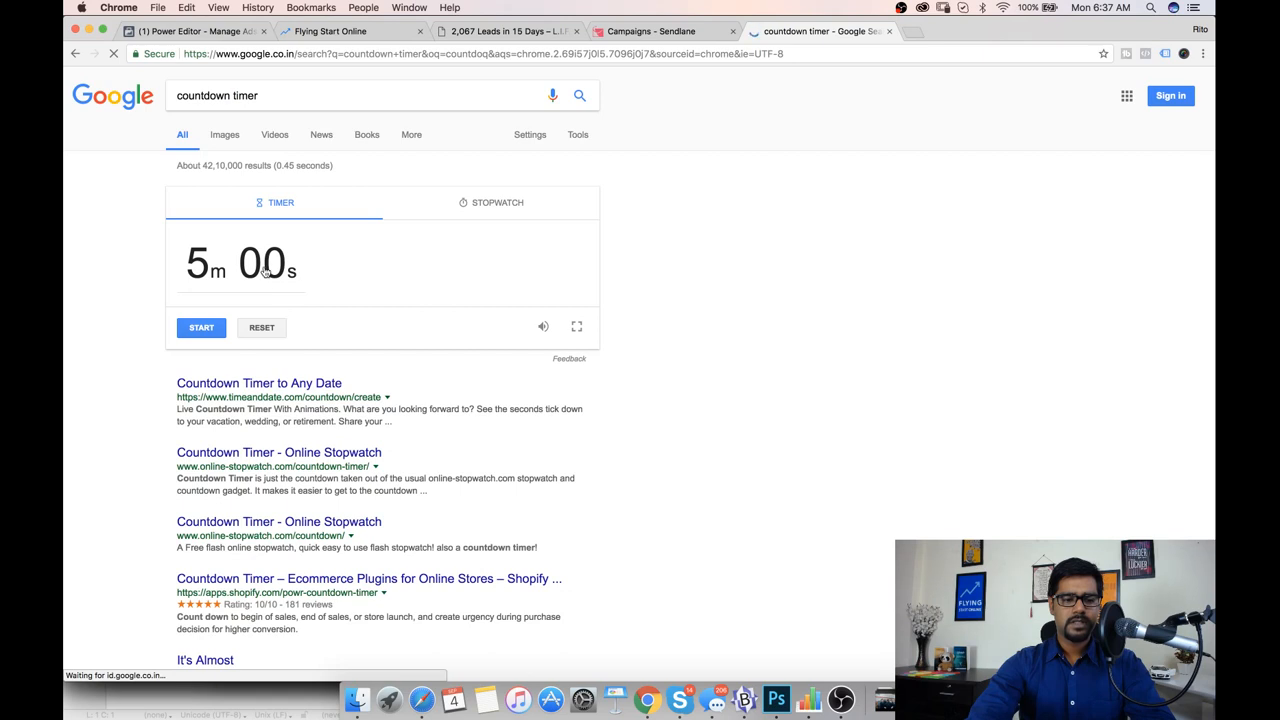
# Step: Set the countdown timer to 15 minutes and start it
pyautogui.click(262, 268)
pyautogui.write('15m 00')
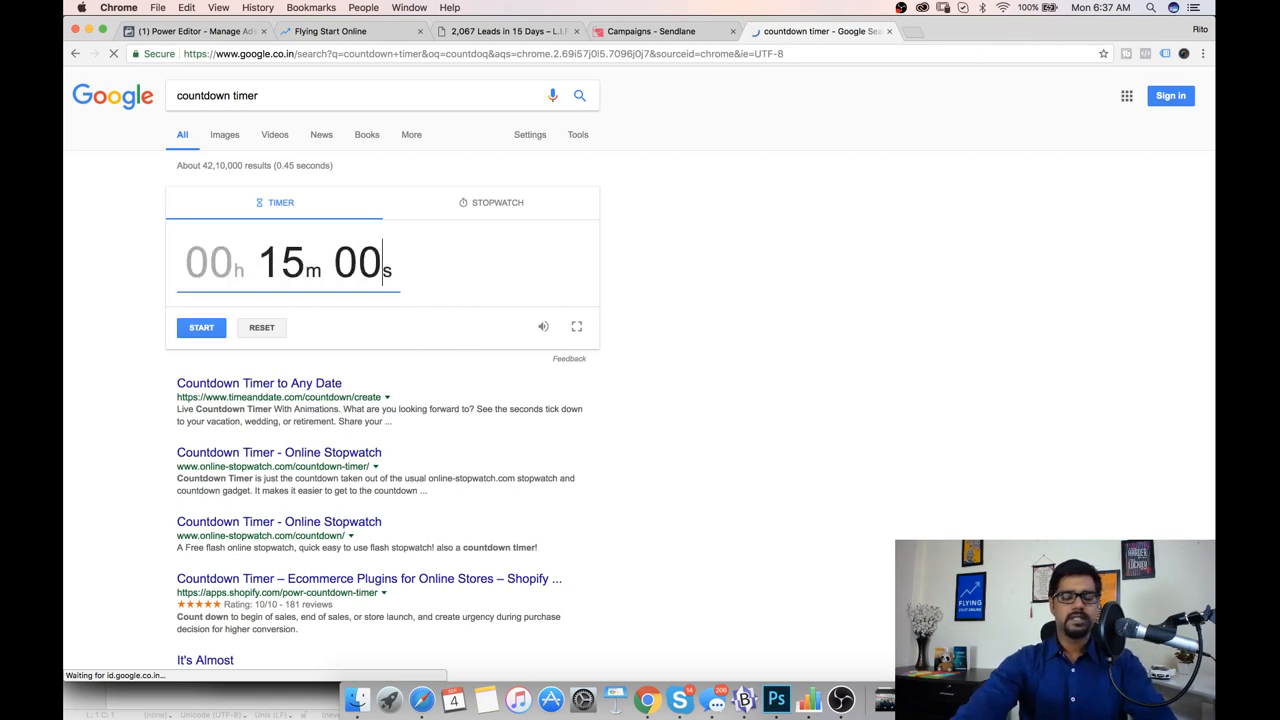
pyautogui.click(201, 328)
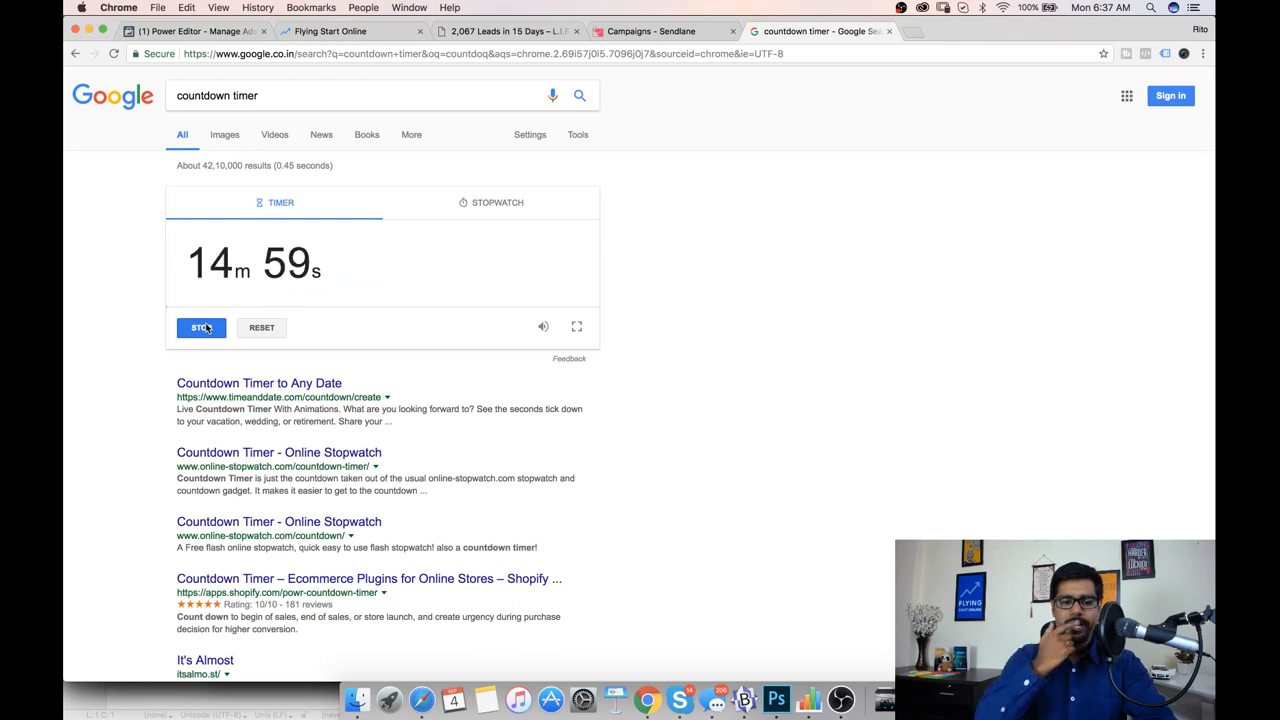
# Step: Return to Power Editor and switch from there to Ads Manager
pyautogui.click(206, 33)
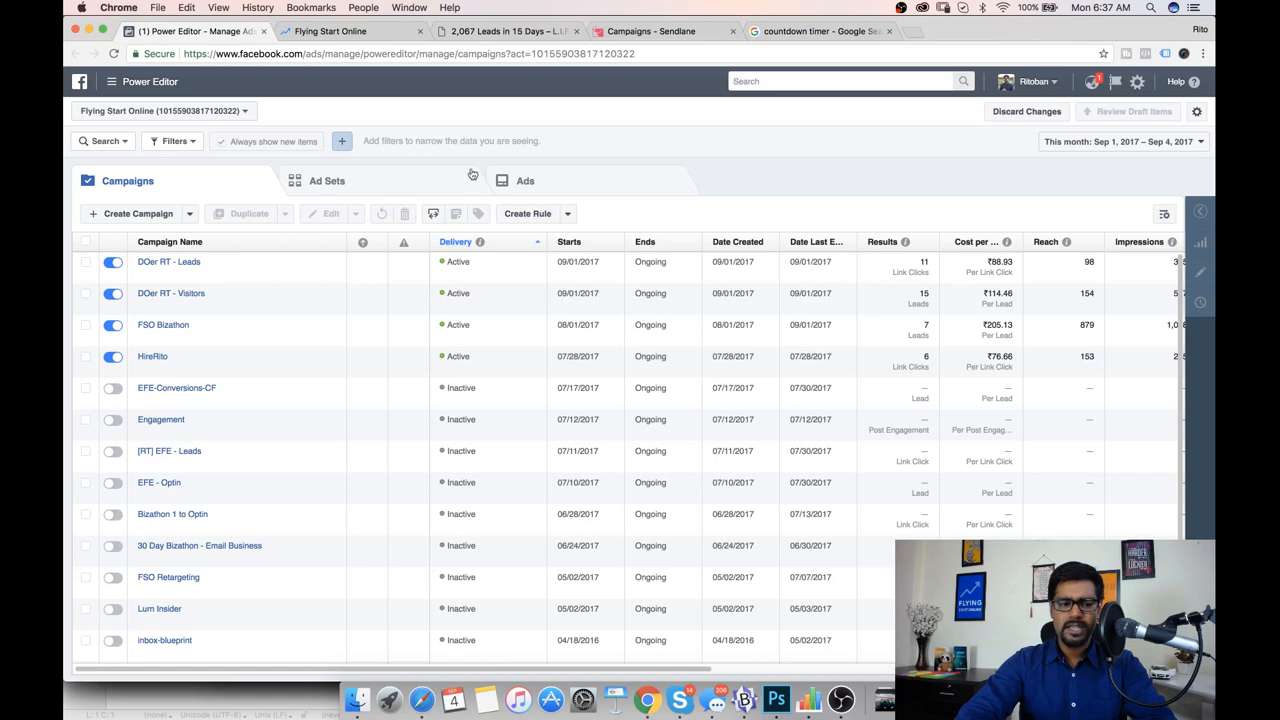
pyautogui.click(115, 81)
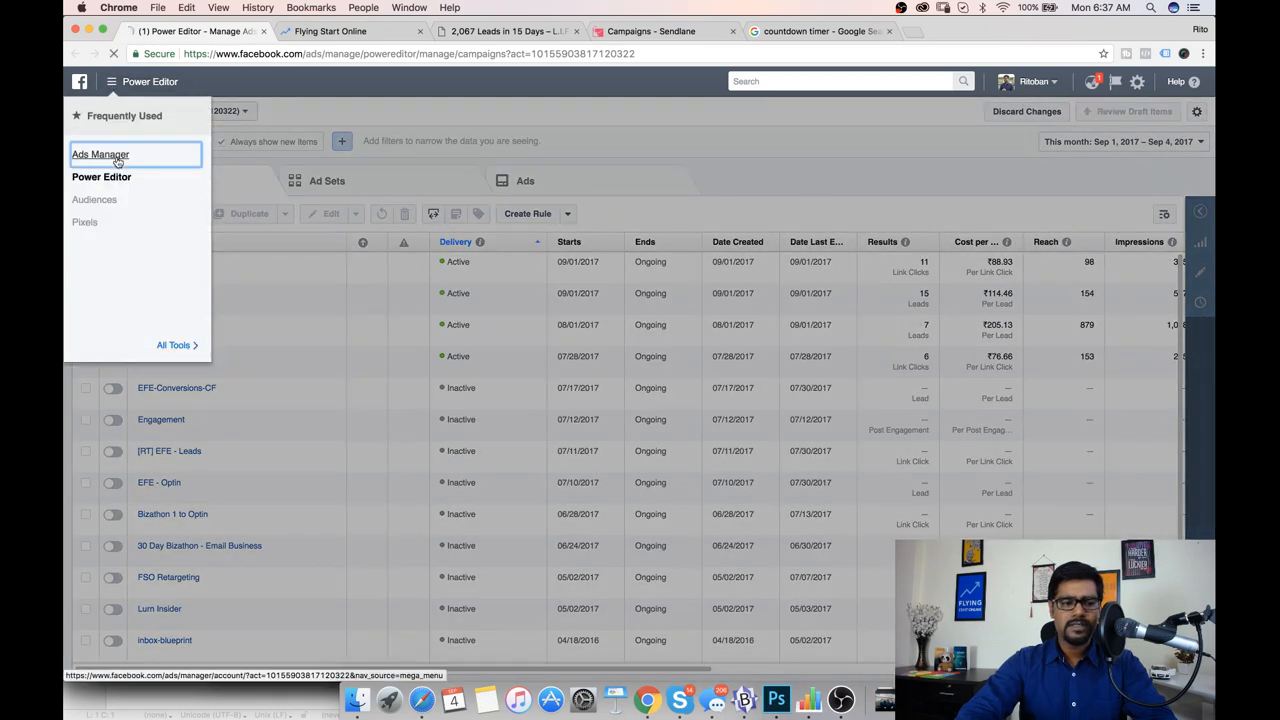
pyautogui.click(100, 155)
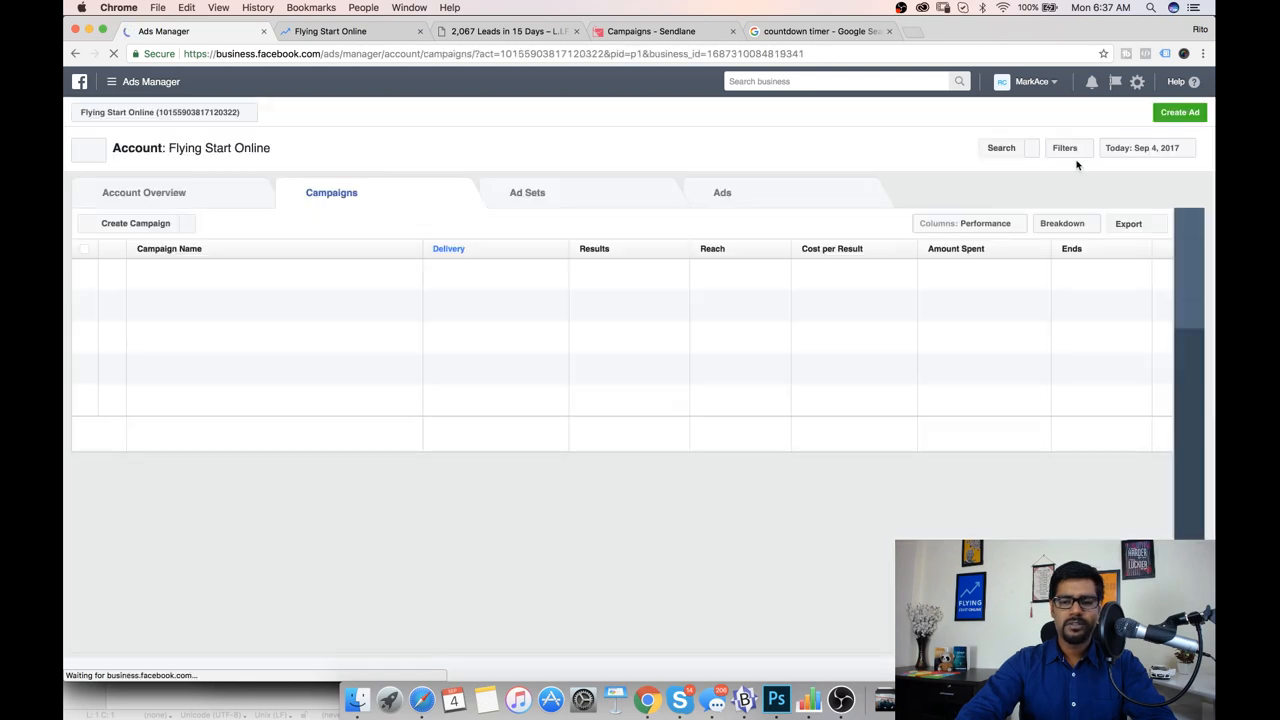
# Step: Filter the campaign list to show only campaigns with Active delivery
pyautogui.click(1121, 151)
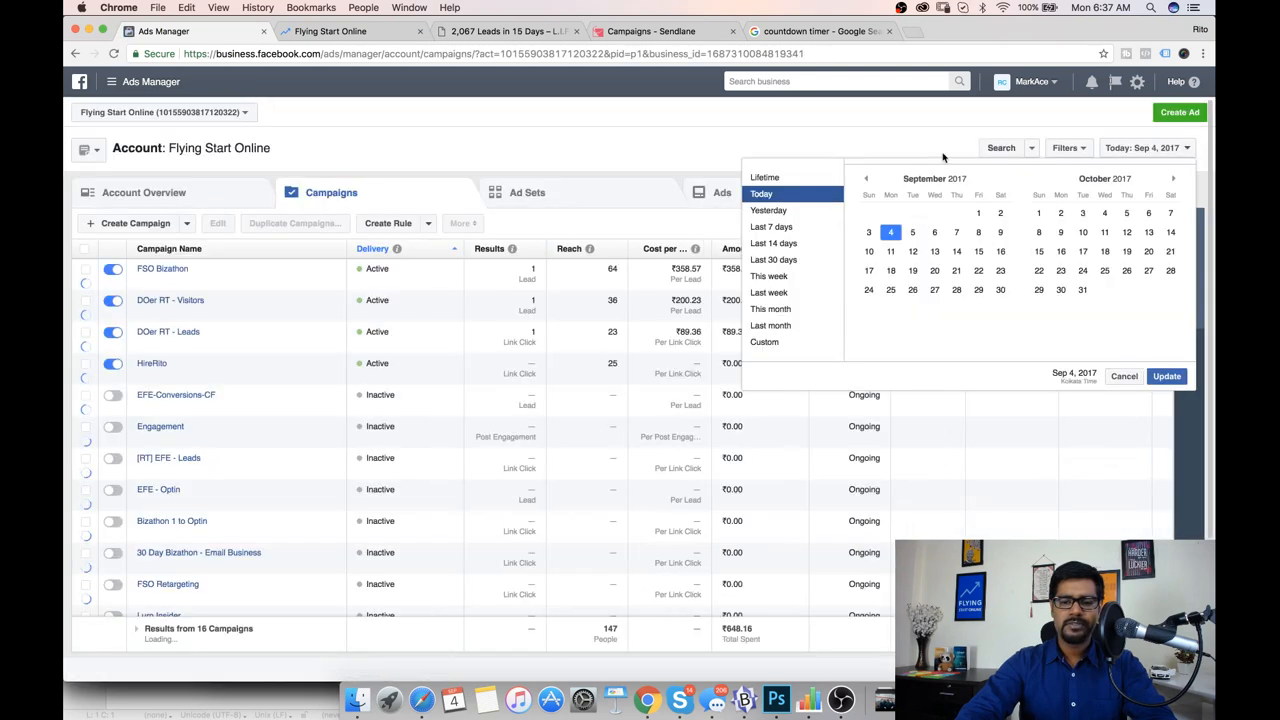
pyautogui.click(944, 155)
pyautogui.click(1050, 150)
pyautogui.click(980, 240)
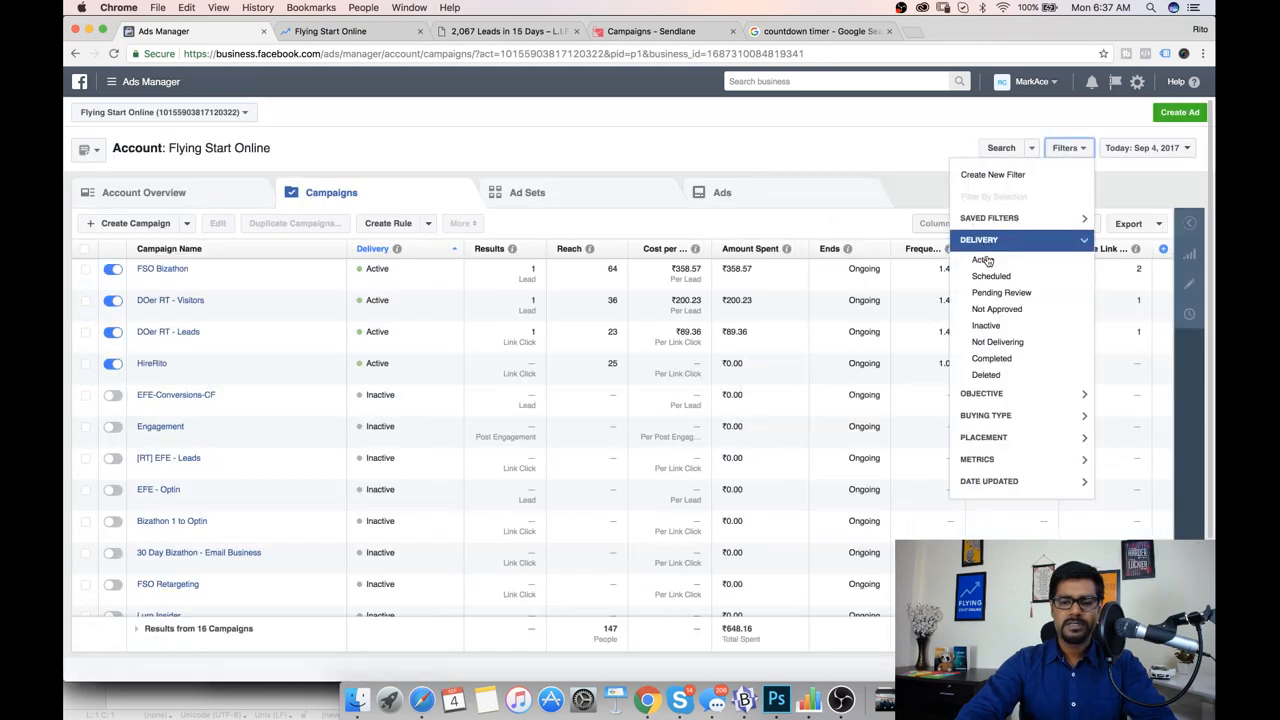
pyautogui.click(983, 261)
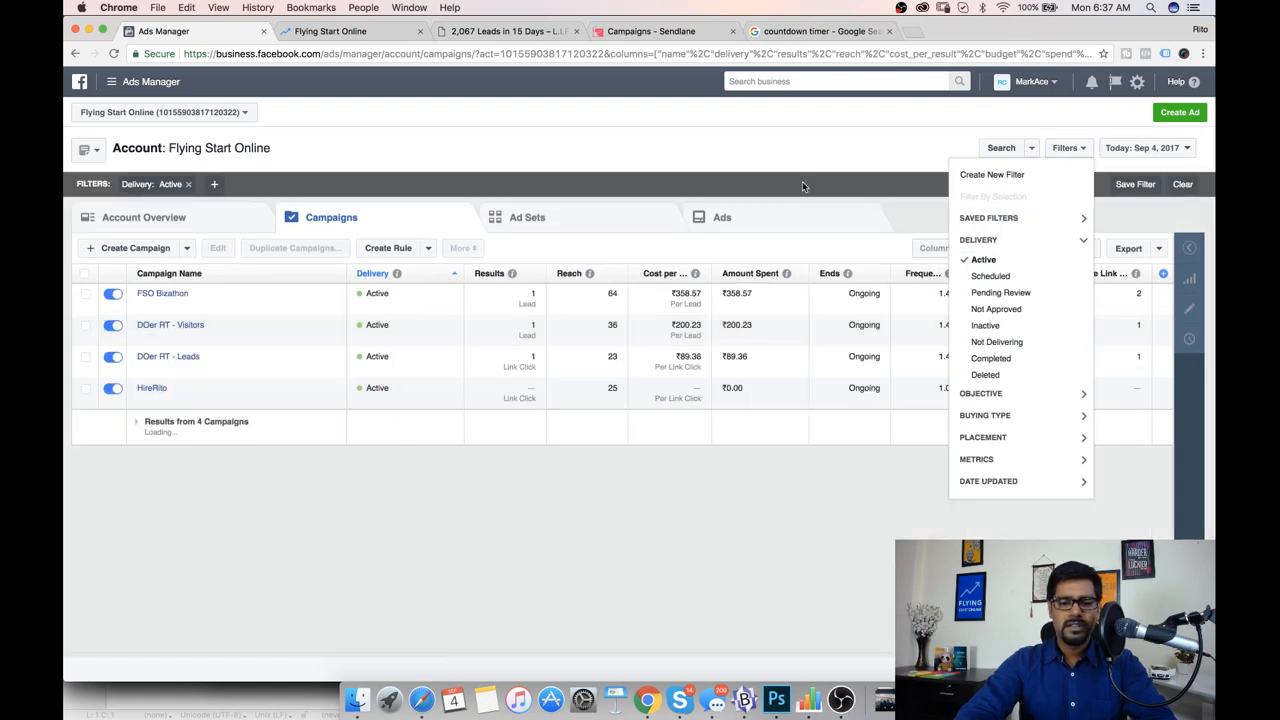
pyautogui.click(900, 155)
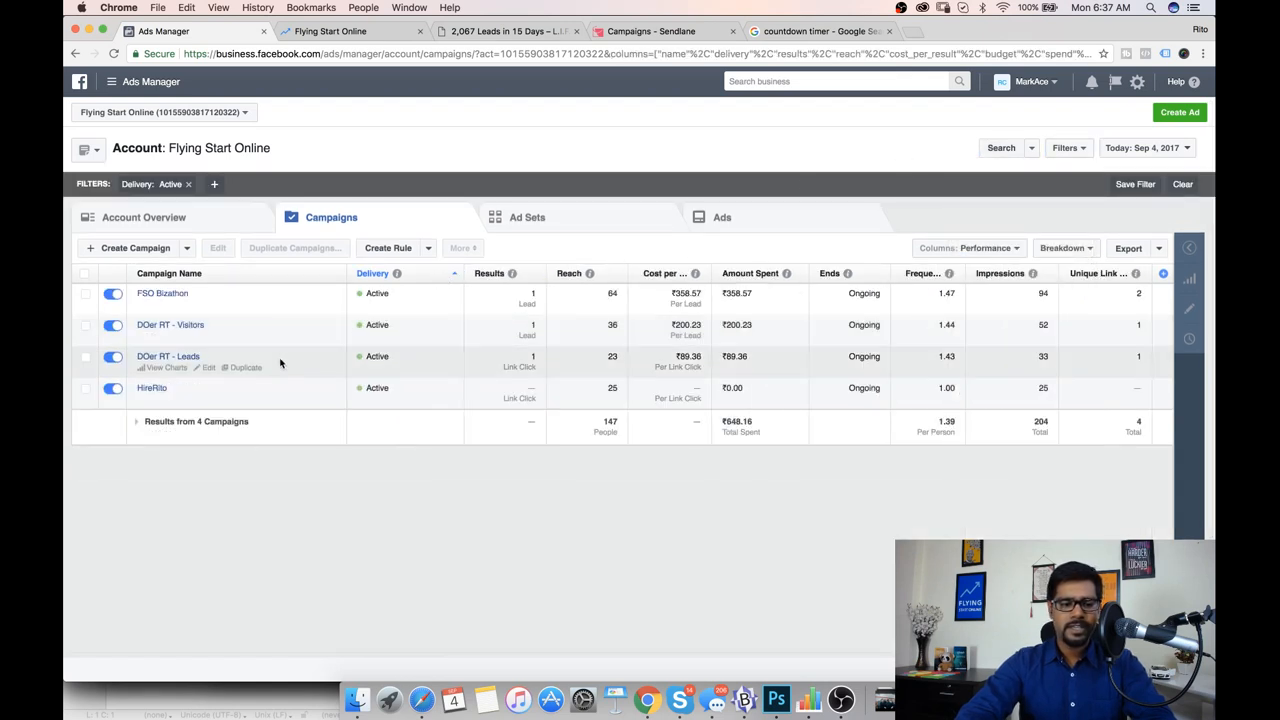
# Step: Examine the HireRito and FSO Bizathon entries in the list of active campaigns
pyautogui.moveTo(172, 389); pyautogui.dragTo(140, 391)
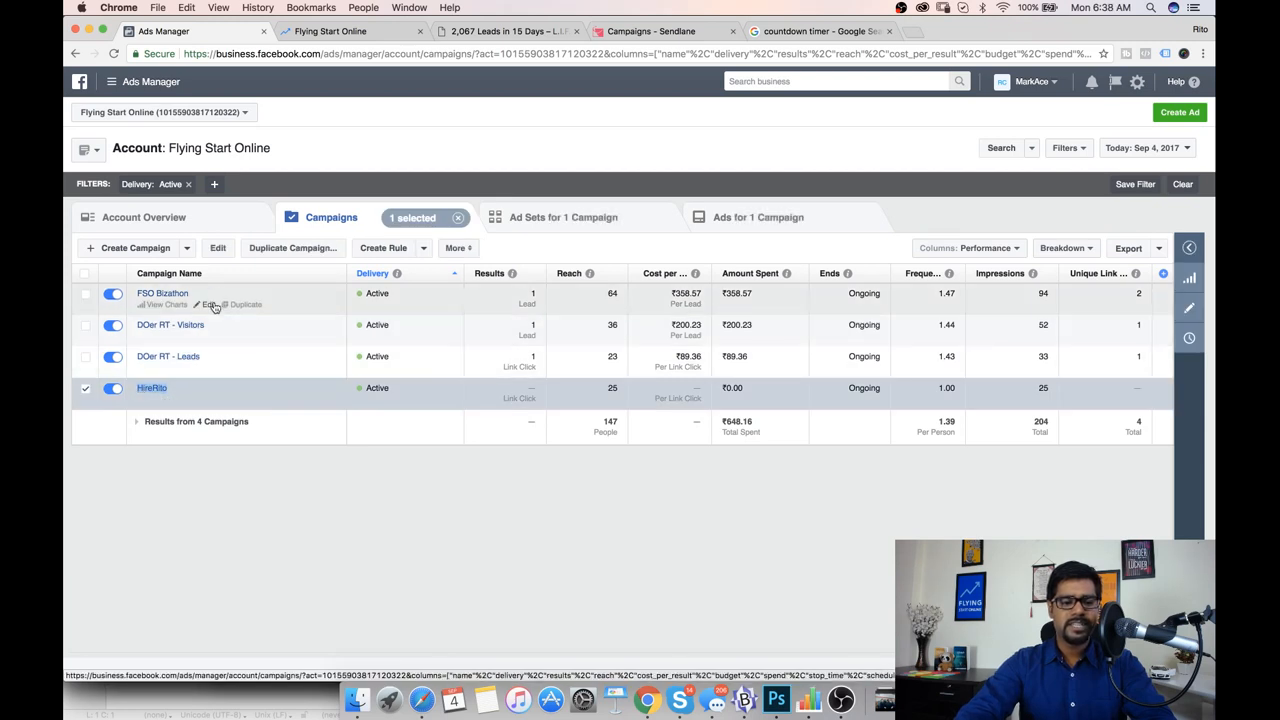
pyautogui.click(209, 295)
pyautogui.moveTo(209, 295); pyautogui.dragTo(137, 294)
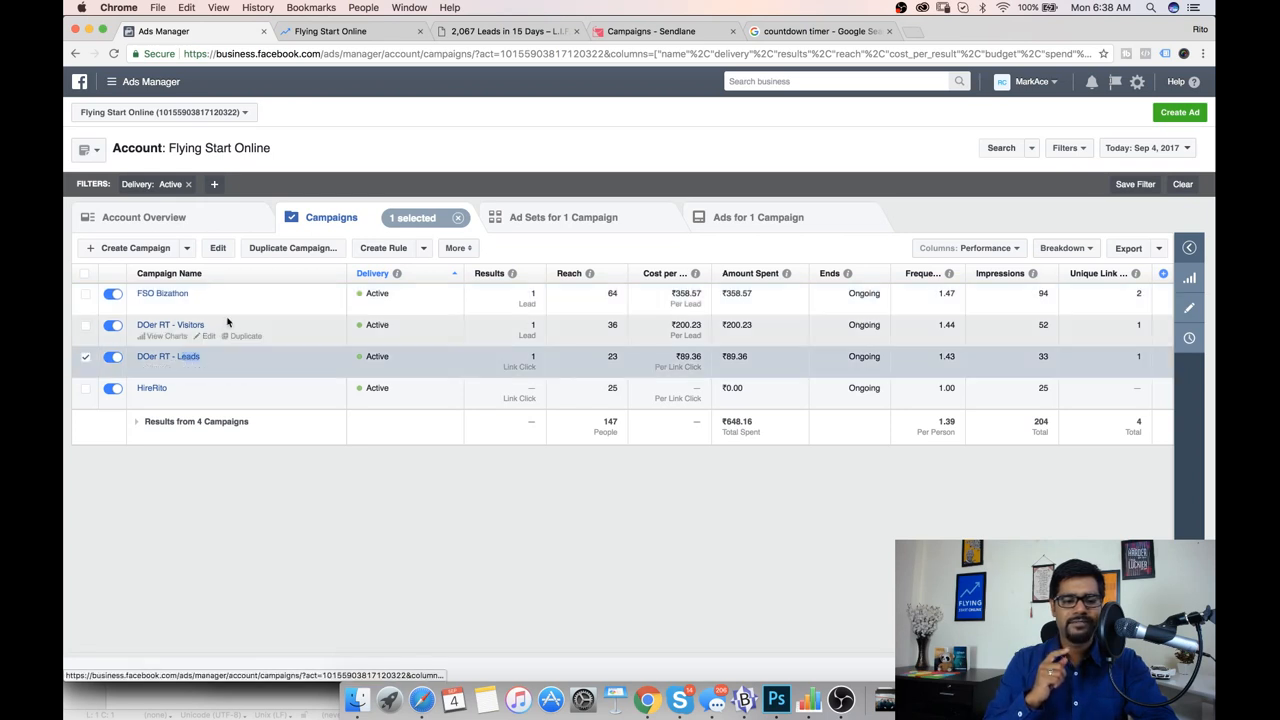
# Step: Open the DOer RT - Leads campaign and examine the countries targeted by its first ad set
pyautogui.click(191, 329)
pyautogui.click(194, 357)
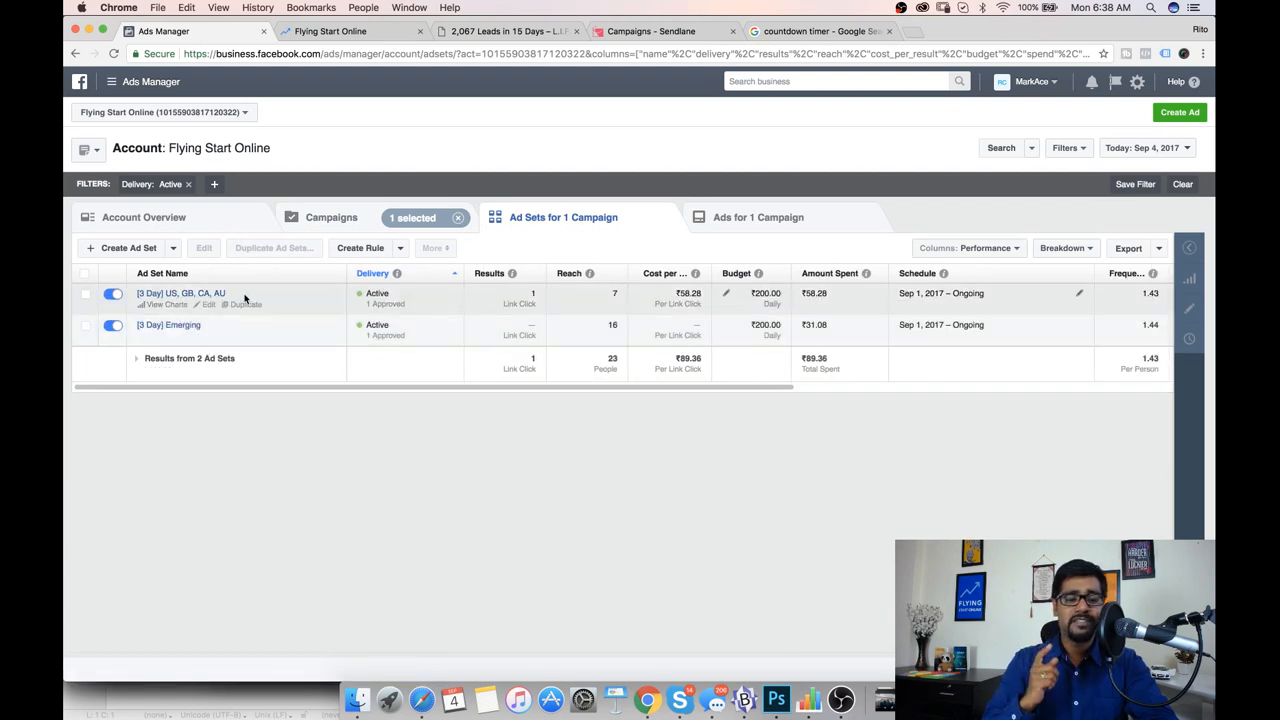
pyautogui.moveTo(243, 297); pyautogui.dragTo(169, 299)
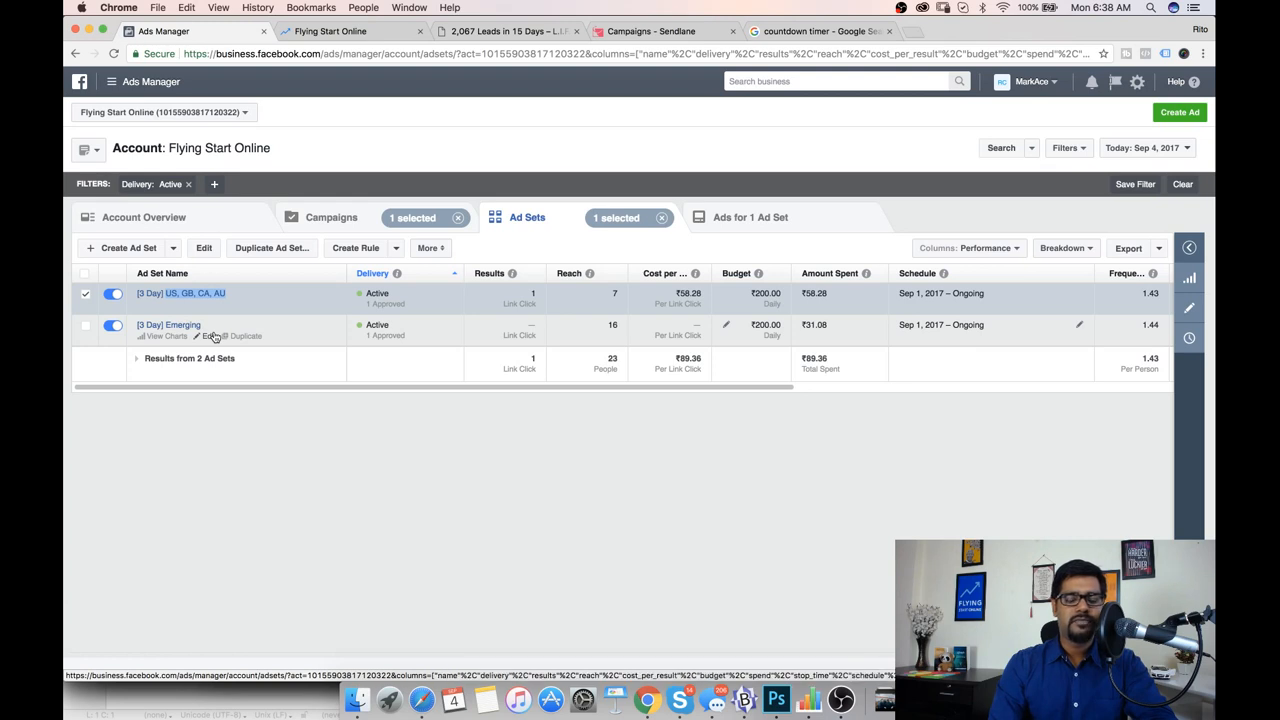
# Step: Go back to the campaign list and examine the reach of the DOer RT - Visitors campaign
pyautogui.click(331, 217)
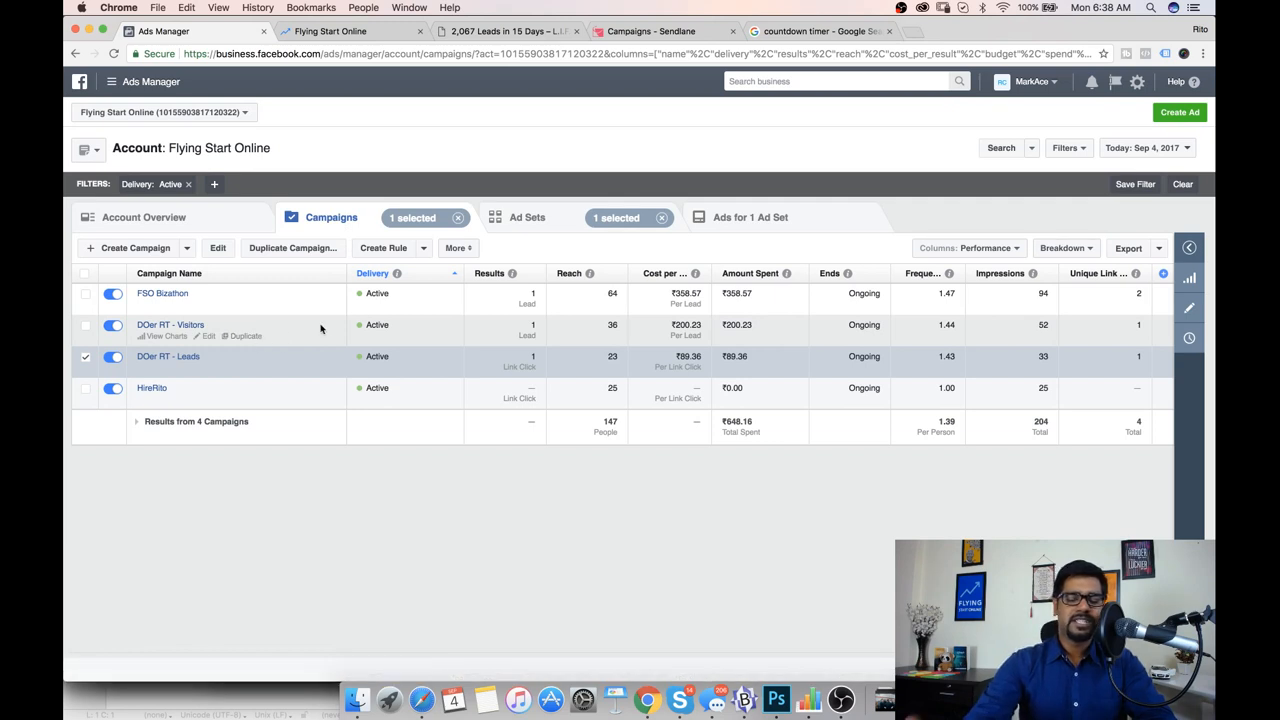
pyautogui.click(609, 326)
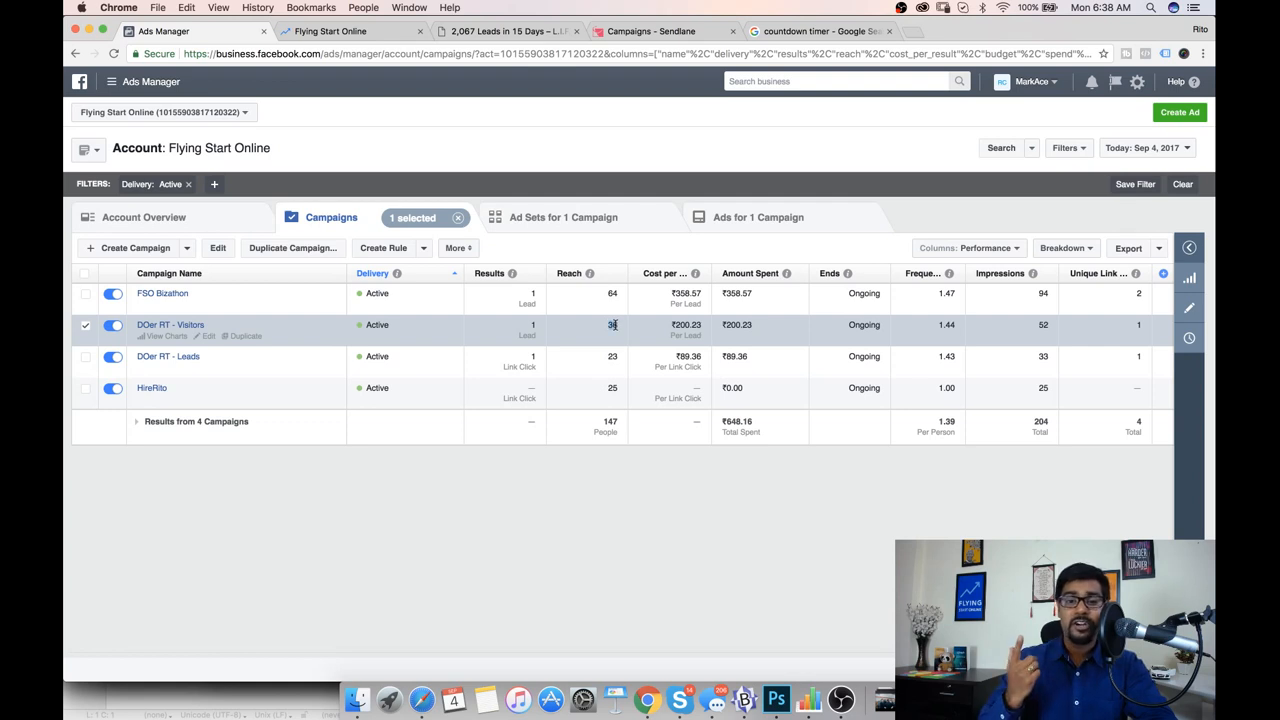
pyautogui.doubleClick(613, 325)
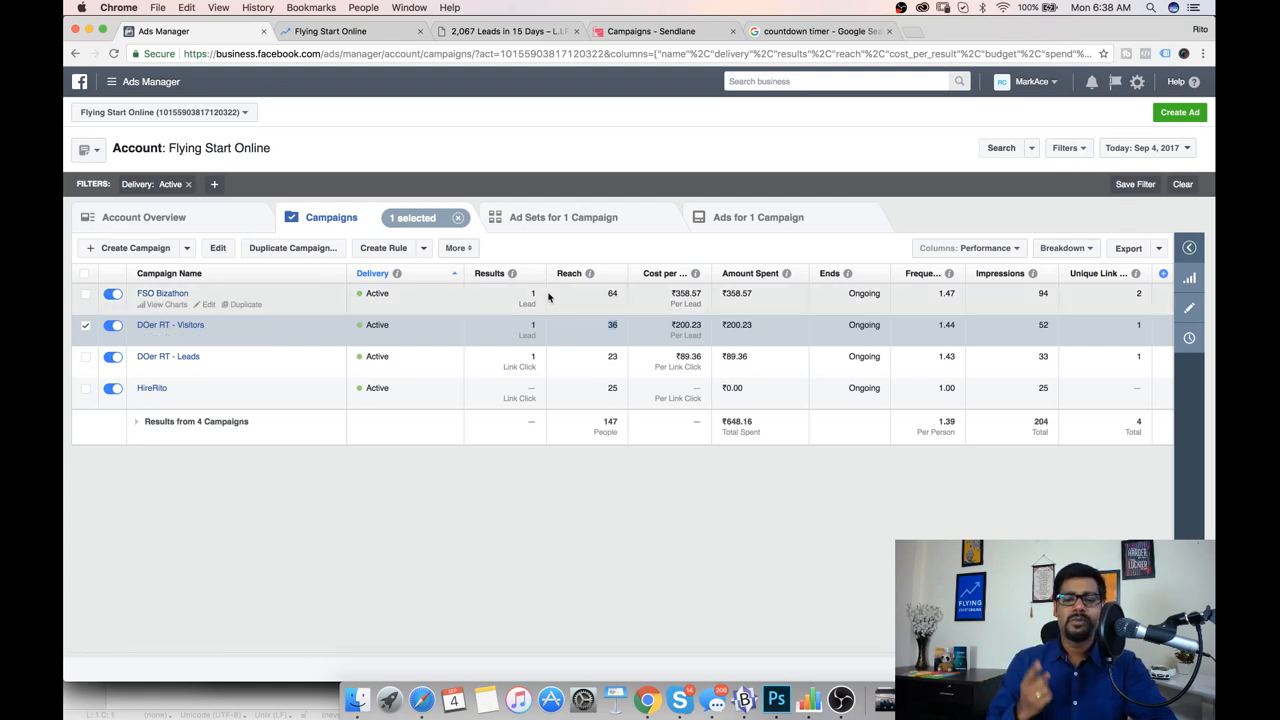
# Step: Create a new ad campaign with the Conversions objective, name it "DOer - Targeting" and continue to the ad set settings
pyautogui.click(1178, 112)
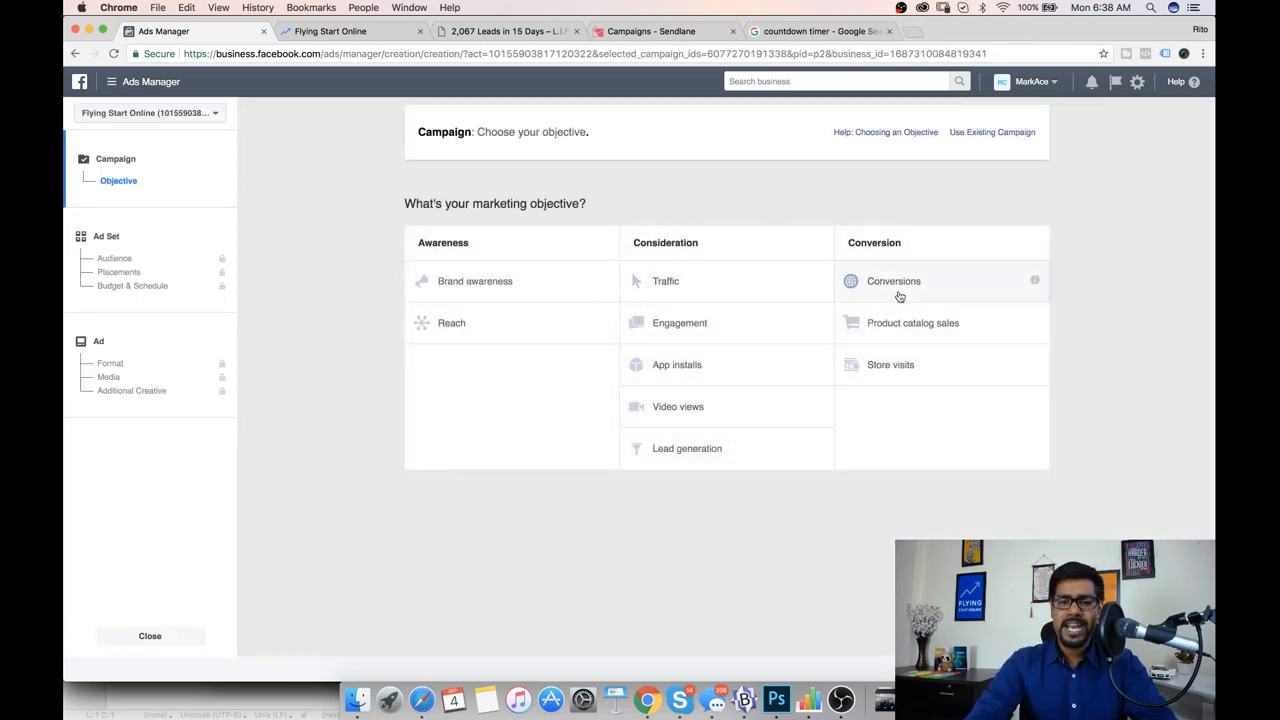
pyautogui.click(899, 288)
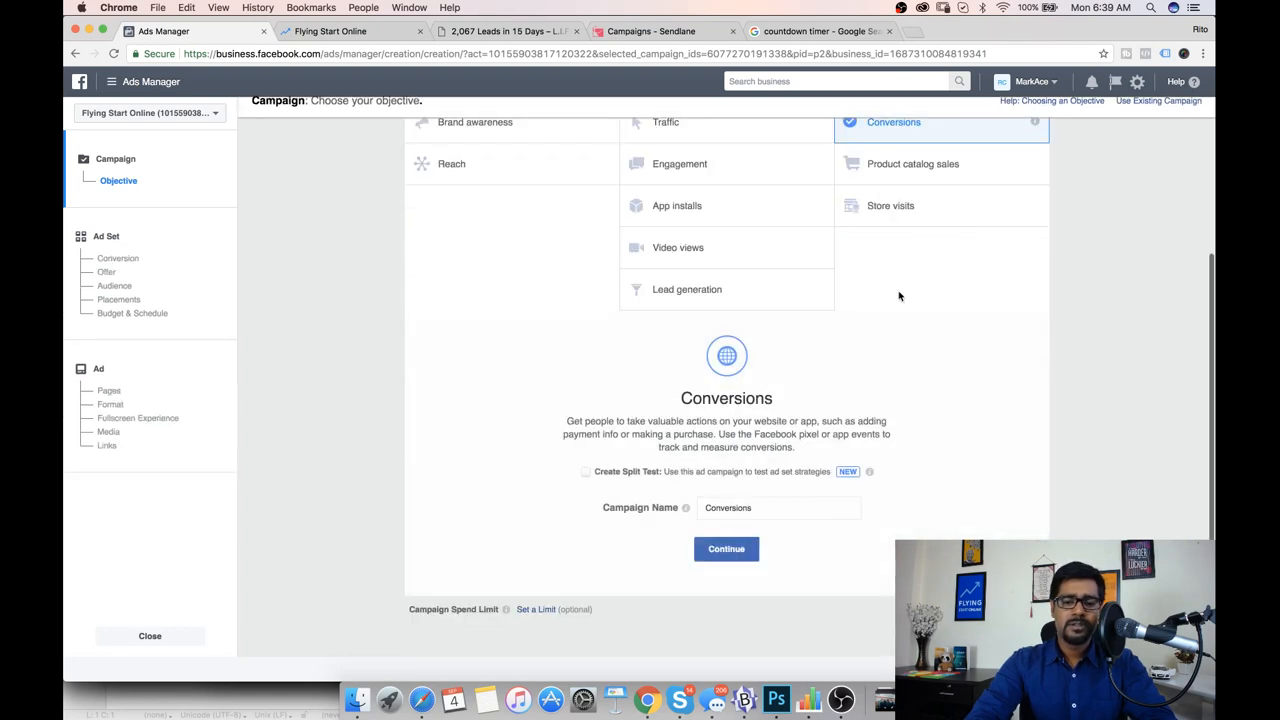
pyautogui.doubleClick(716, 509)
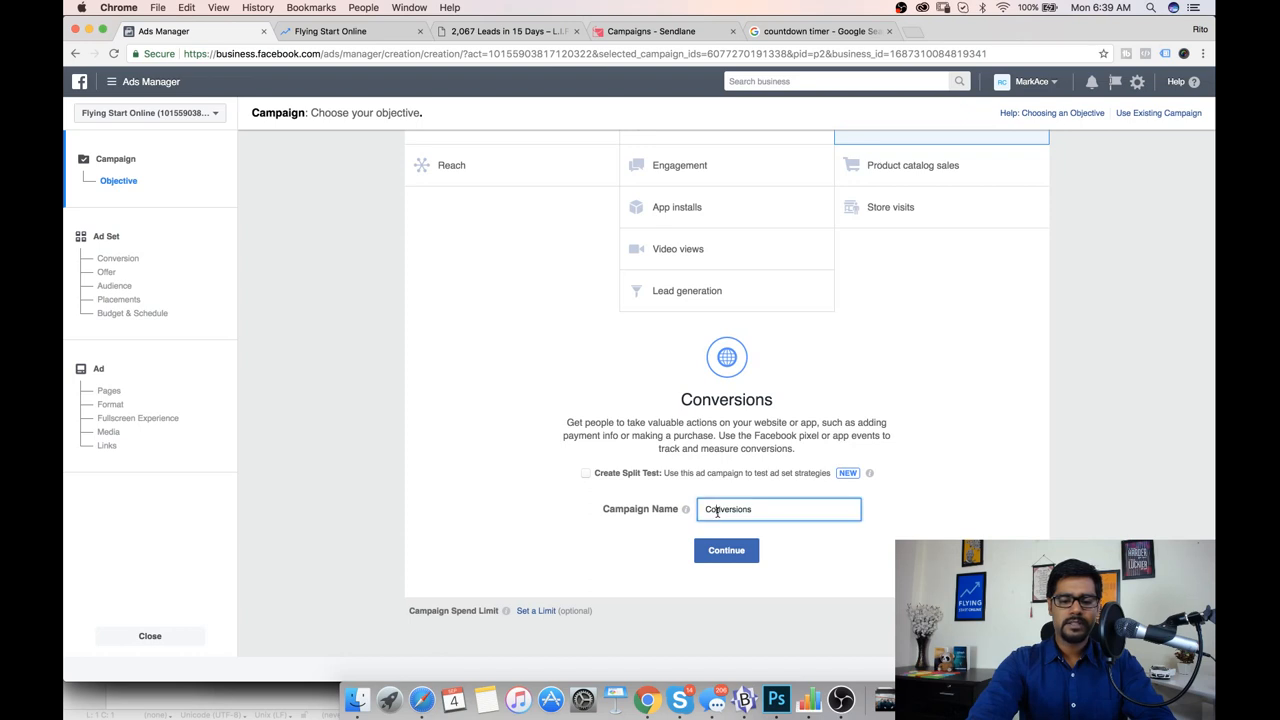
pyautogui.write('DOer - Targeting')
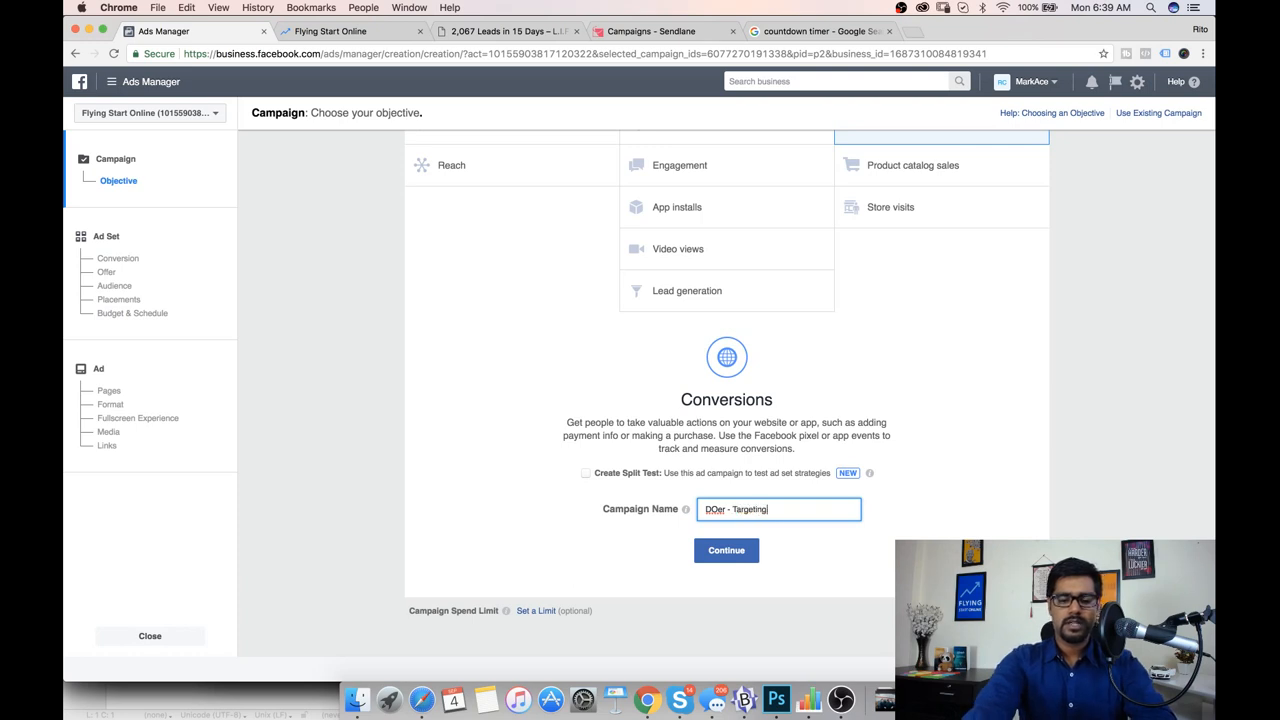
pyautogui.click(724, 551)
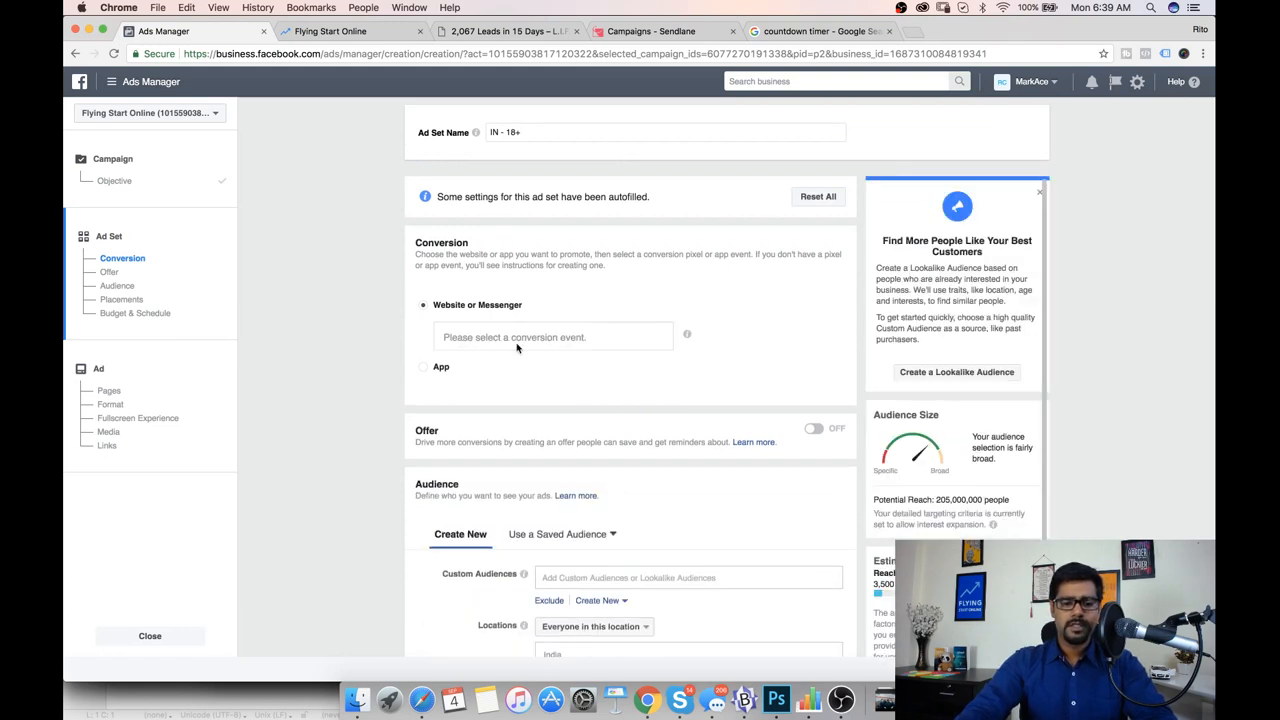
# Step: Choose Lead as the ad set's website conversion event
pyautogui.click(517, 340)
pyautogui.scroll(-2, 514, 417)
pyautogui.click(517, 424)
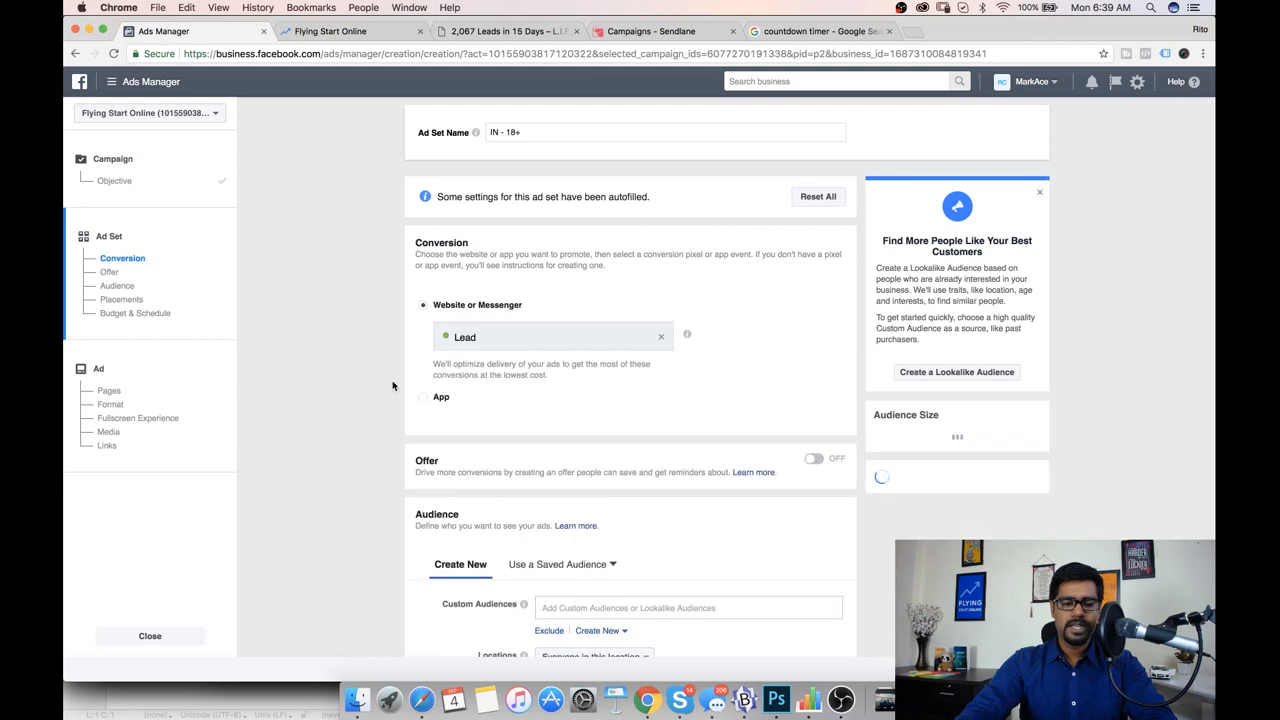
# Step: Replace India with United States as the ad set audience's target location
pyautogui.scroll(-5, 392, 386)
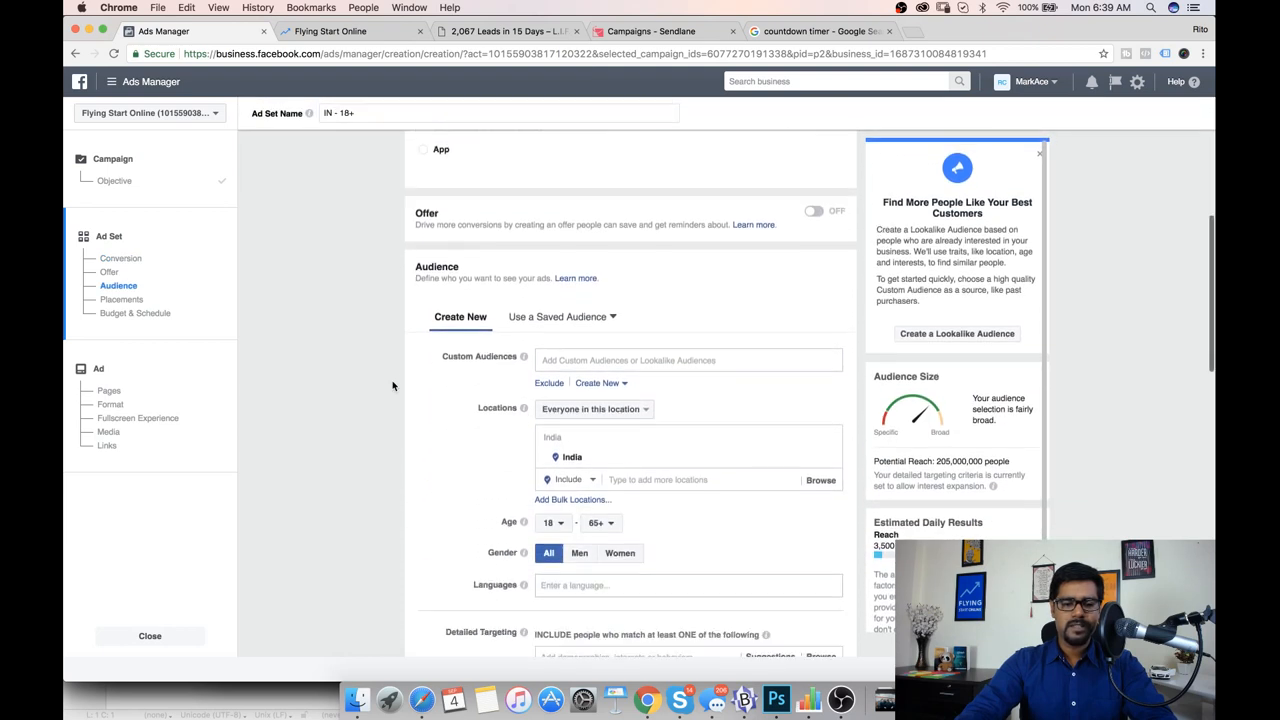
pyautogui.scroll(-1, 390, 387)
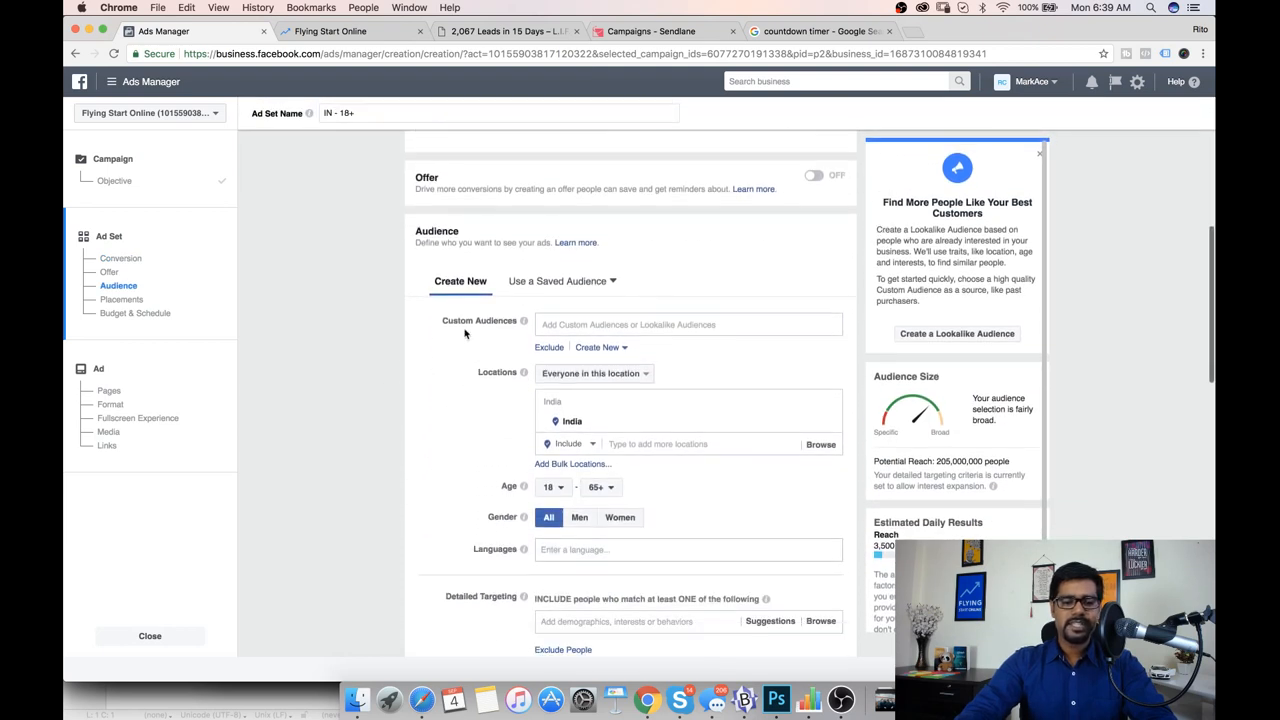
pyautogui.scroll(-2, 500, 345)
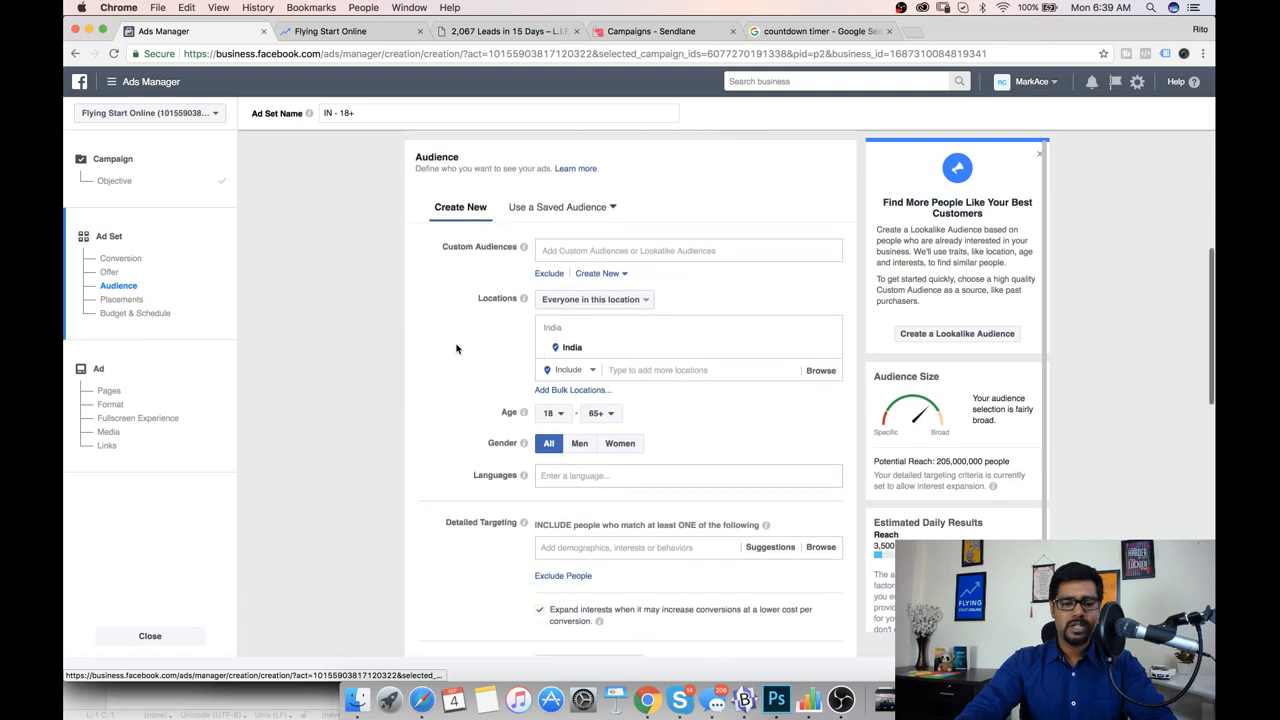
pyautogui.click(833, 350)
pyautogui.click(700, 327)
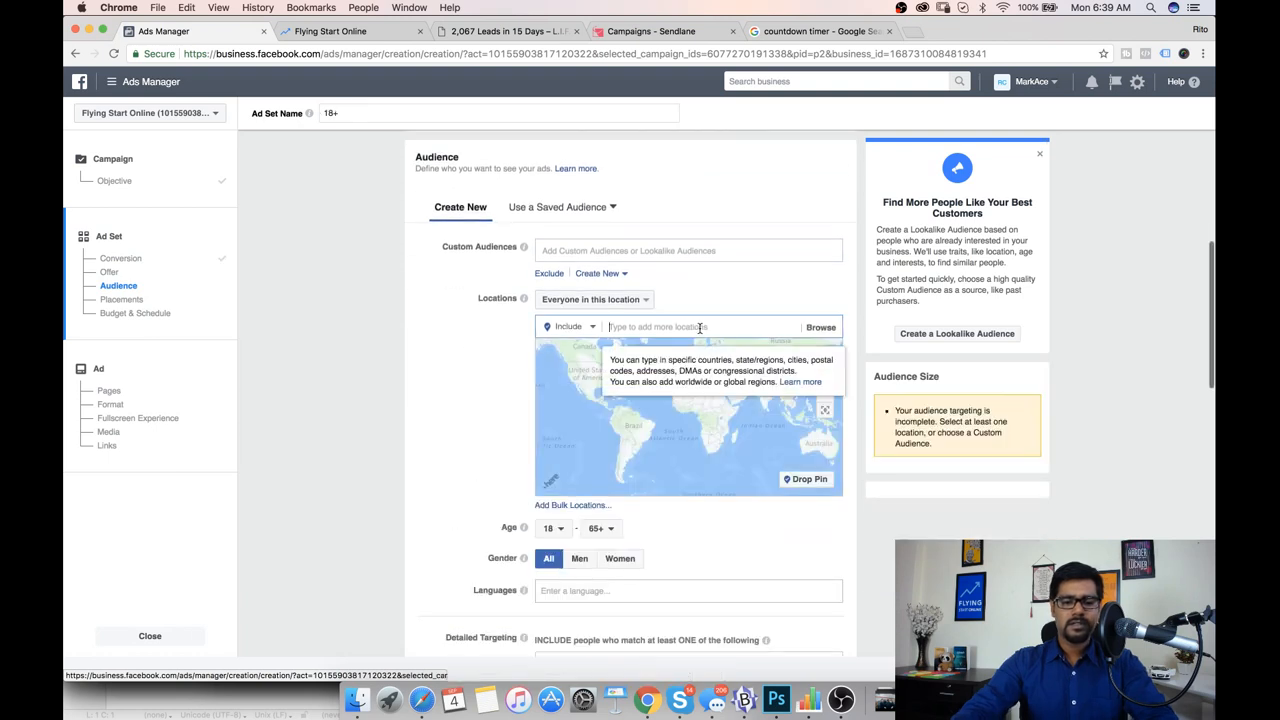
pyautogui.write('united')
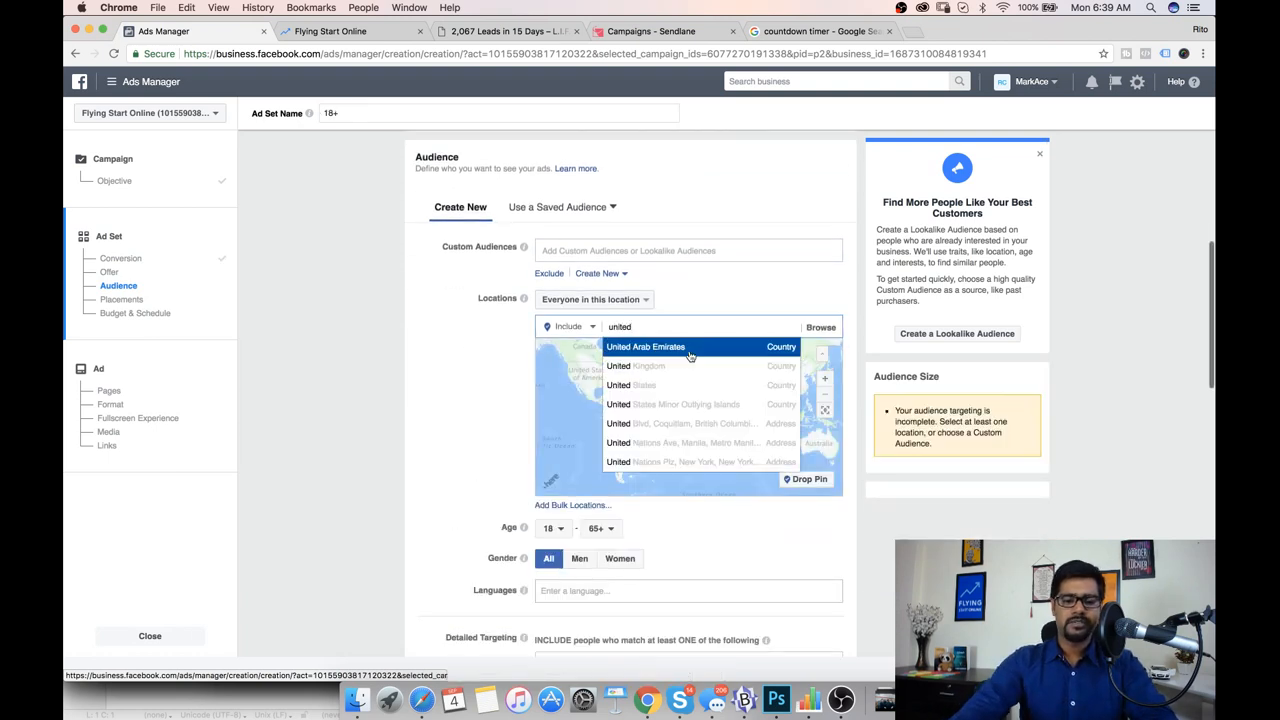
pyautogui.click(672, 387)
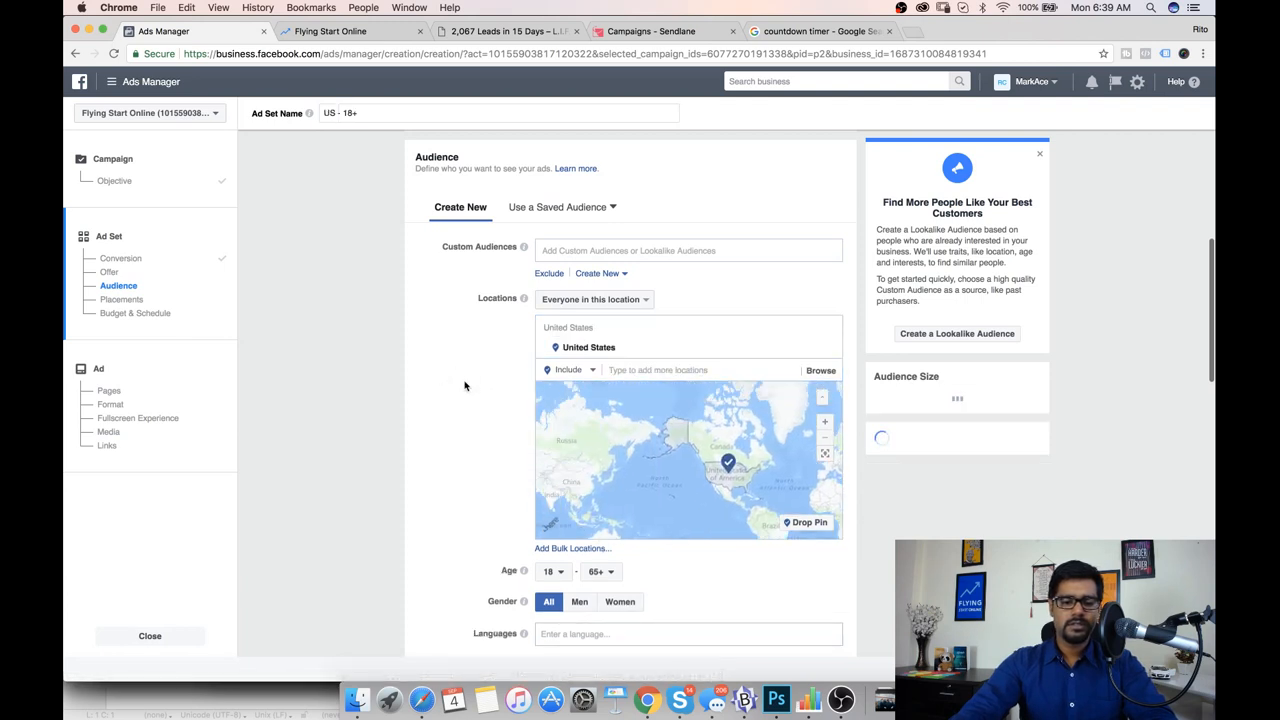
# Step: Set the audience's age range to 25–60
pyautogui.scroll(-3, 466, 380)
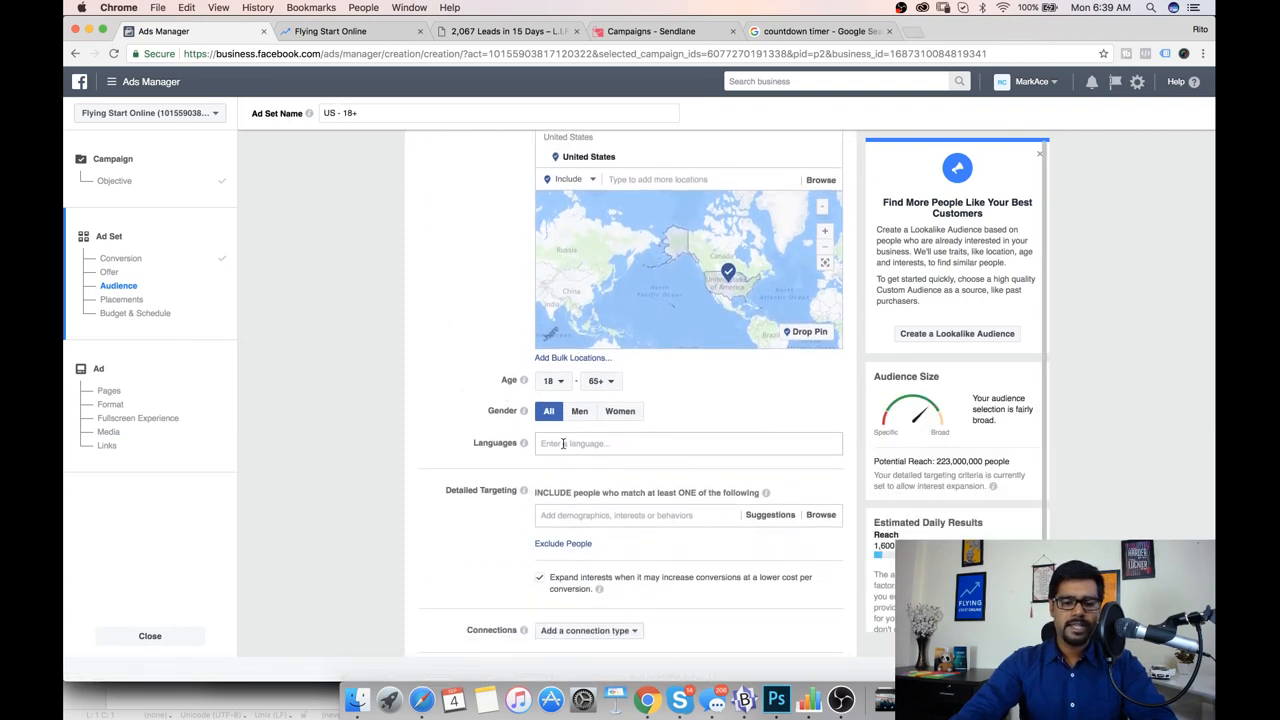
pyautogui.scroll(-1, 563, 443)
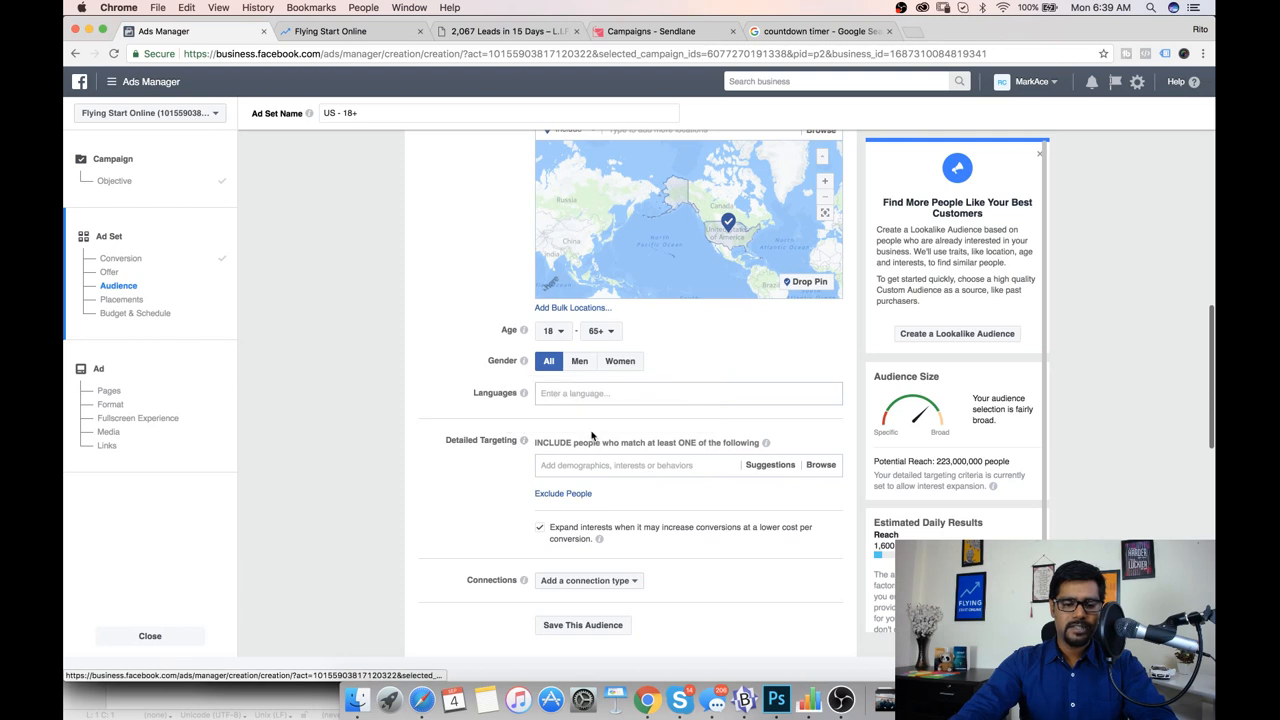
pyautogui.click(551, 331)
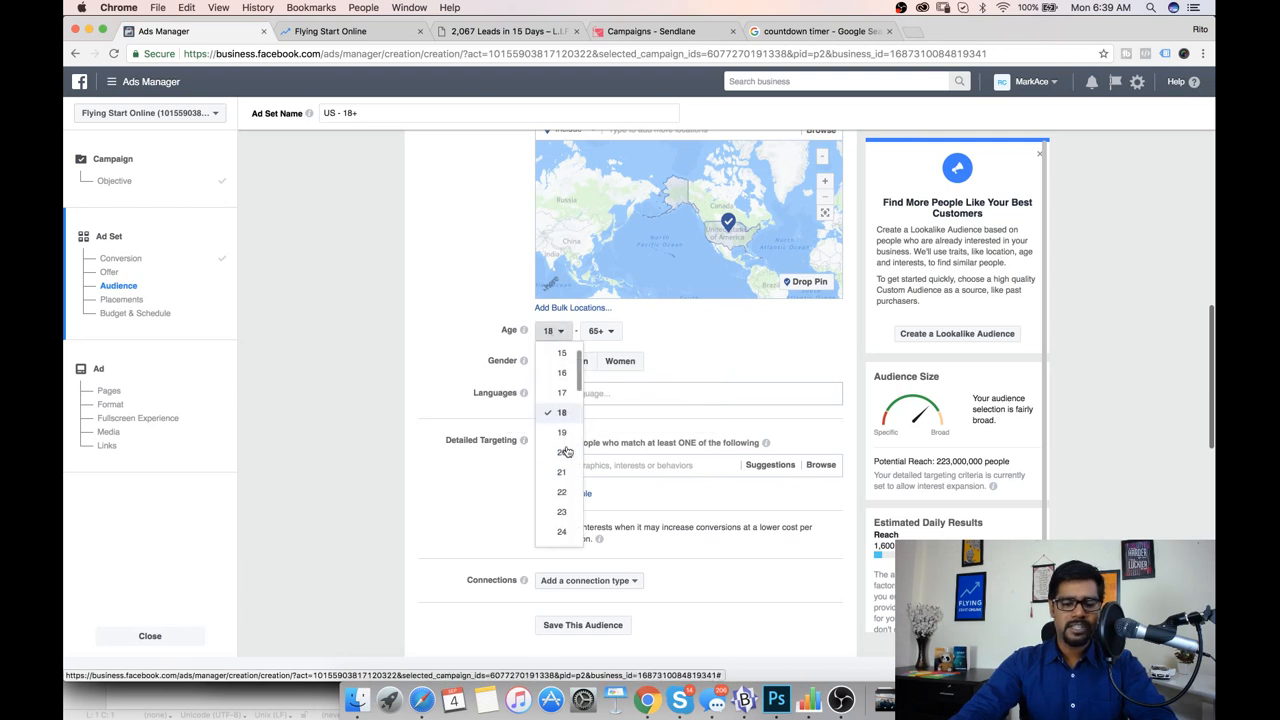
pyautogui.click(561, 497)
pyautogui.click(598, 331)
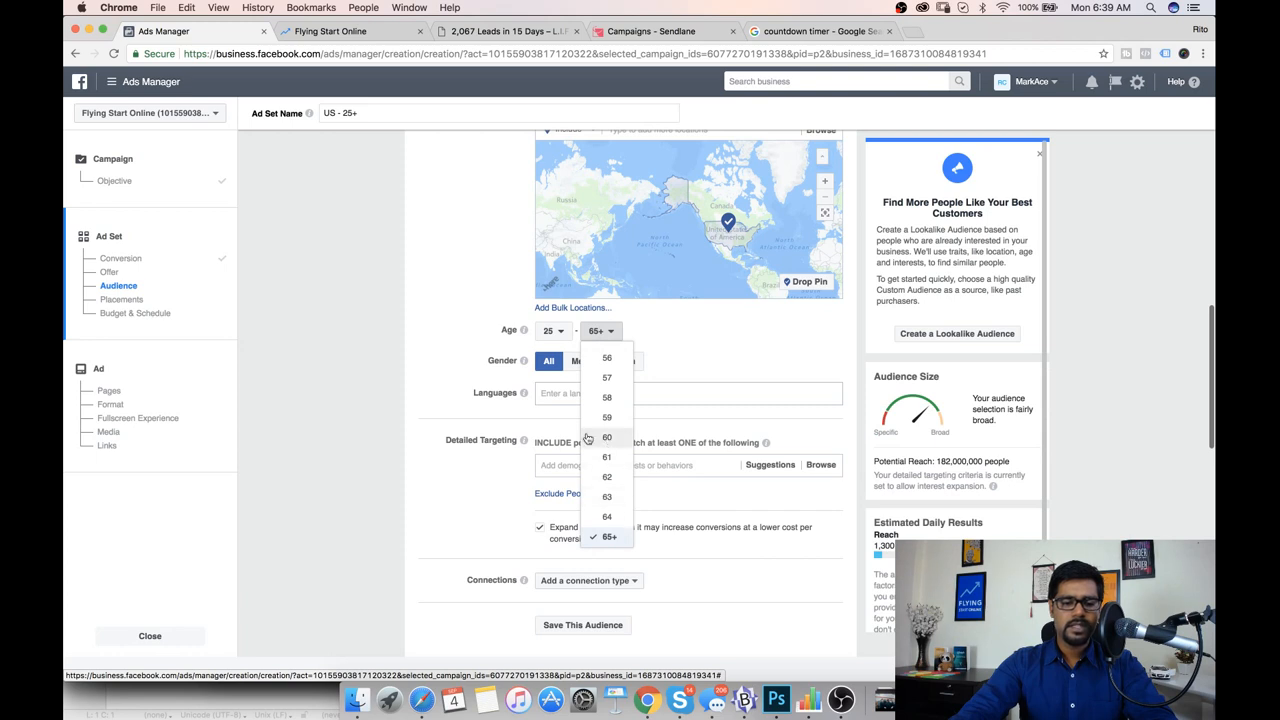
pyautogui.click(606, 437)
# Step: Add English (All) as the audience's language
pyautogui.click(585, 394)
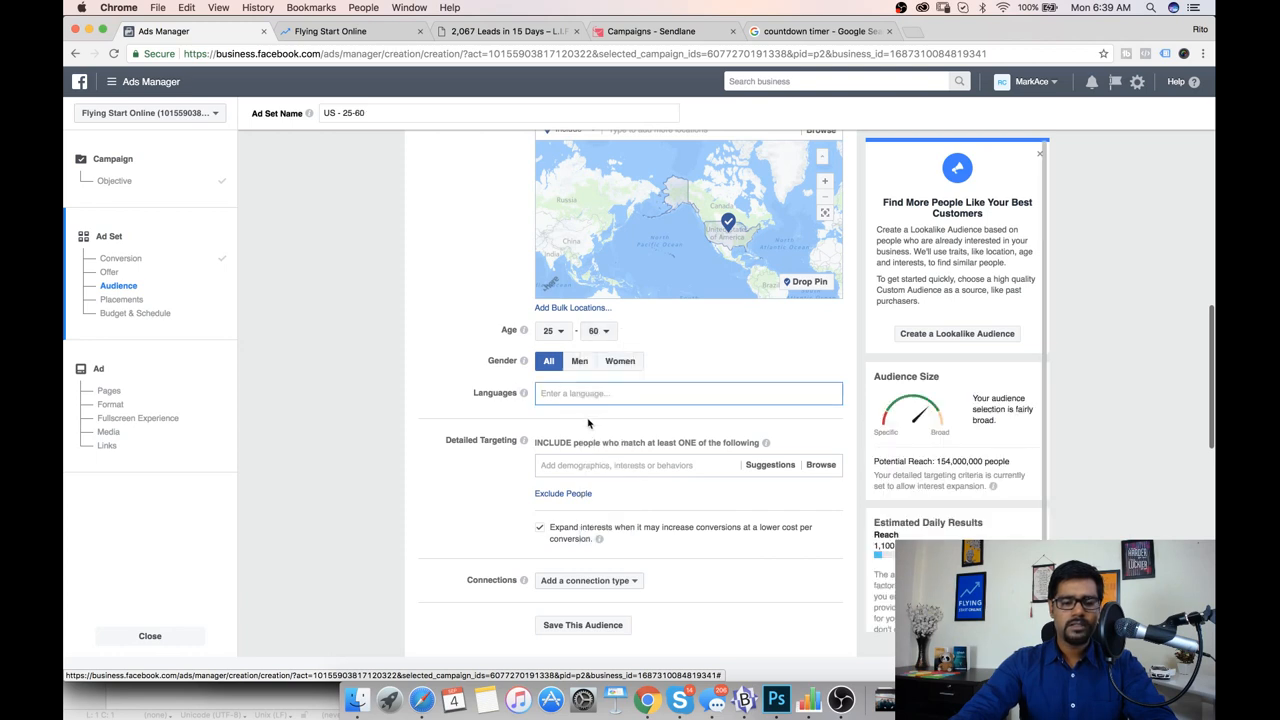
pyautogui.write('e')
pyautogui.click(580, 414)
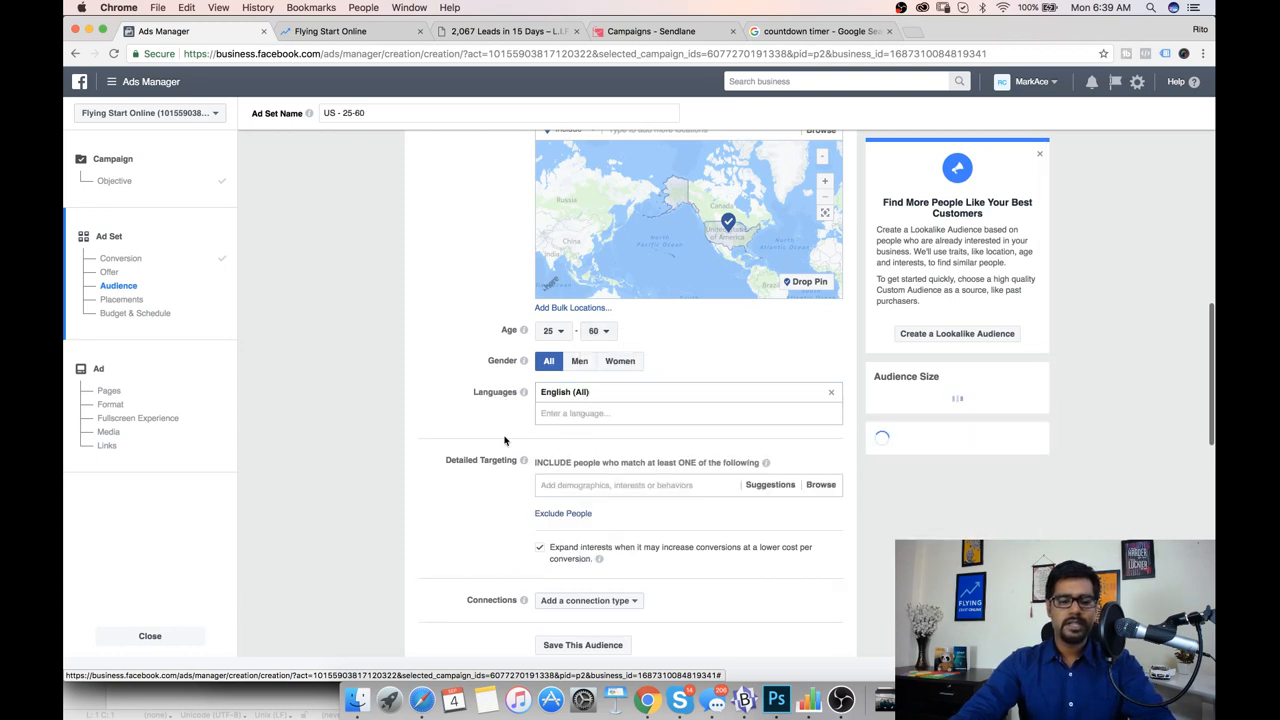
# Step: Add the Digital marketing interest to the audience's detailed targeting
pyautogui.scroll(-3, 571, 337)
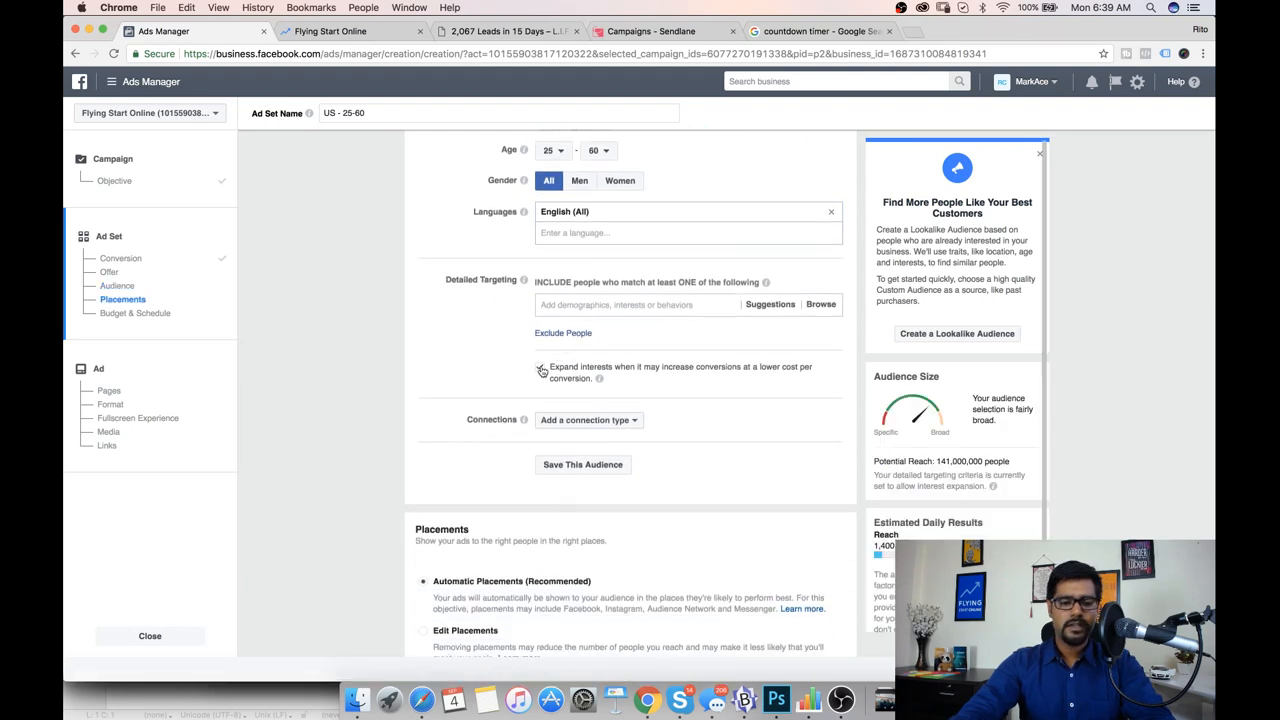
pyautogui.click(575, 304)
pyautogui.write('digi')
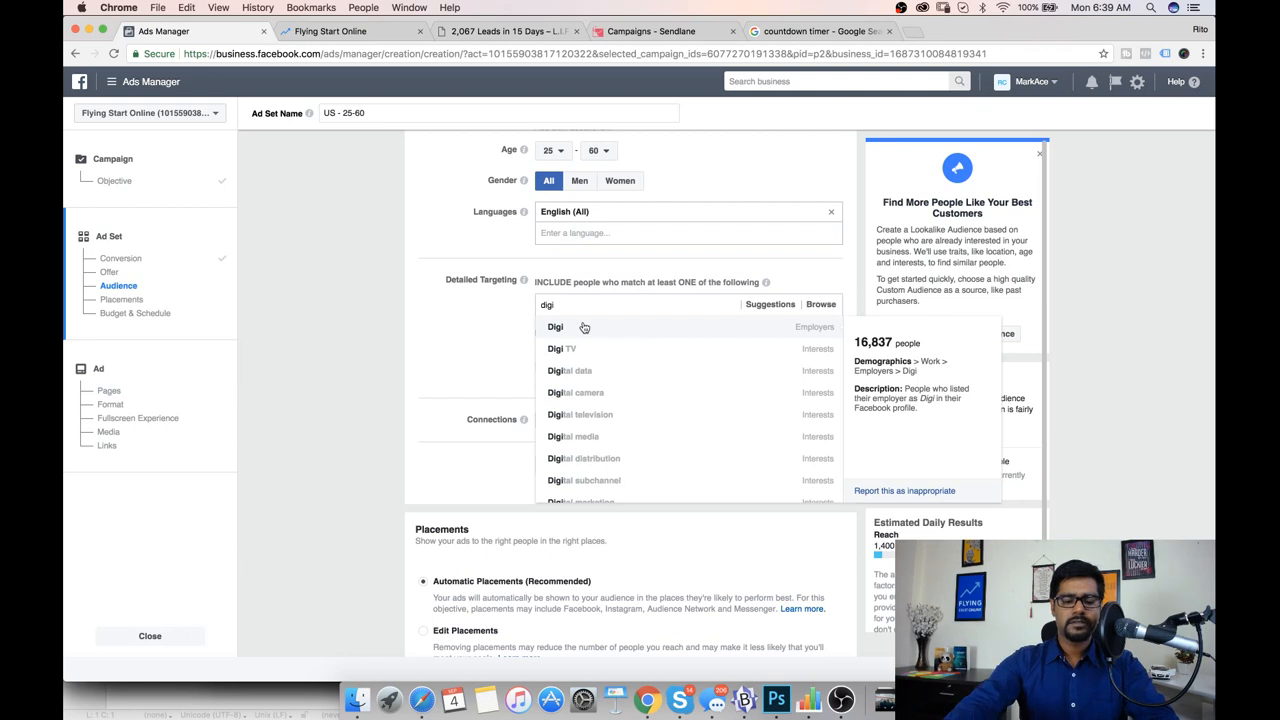
pyautogui.write('tal ma')
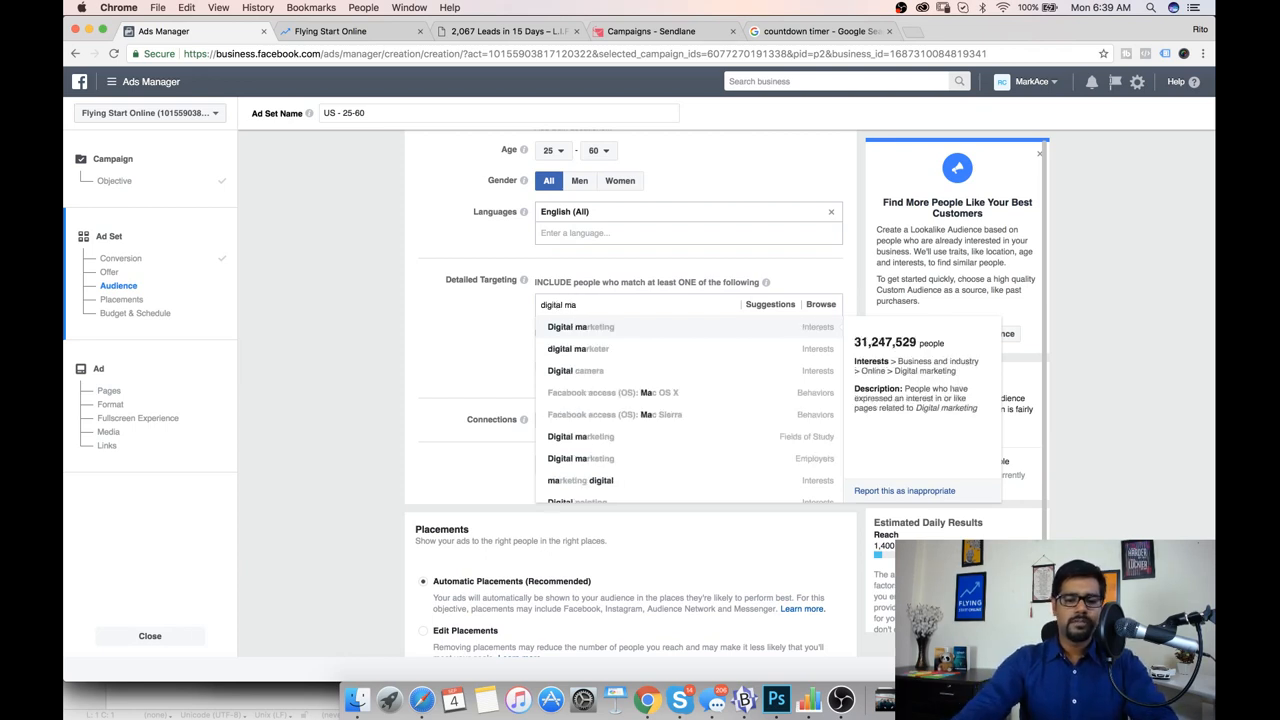
pyautogui.click(602, 331)
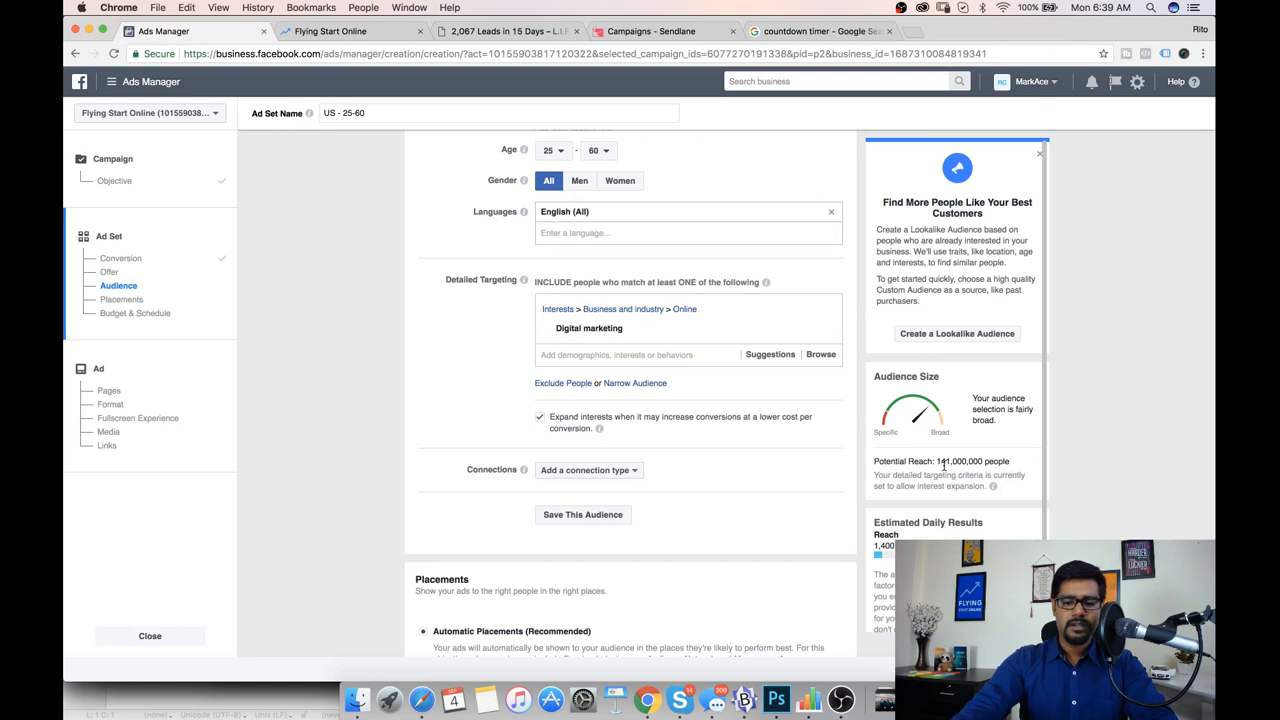
# Step: Turn off interest expansion, check the audience's potential reach and look through the suggested interests without adding any
pyautogui.moveTo(936, 461); pyautogui.dragTo(994, 459)
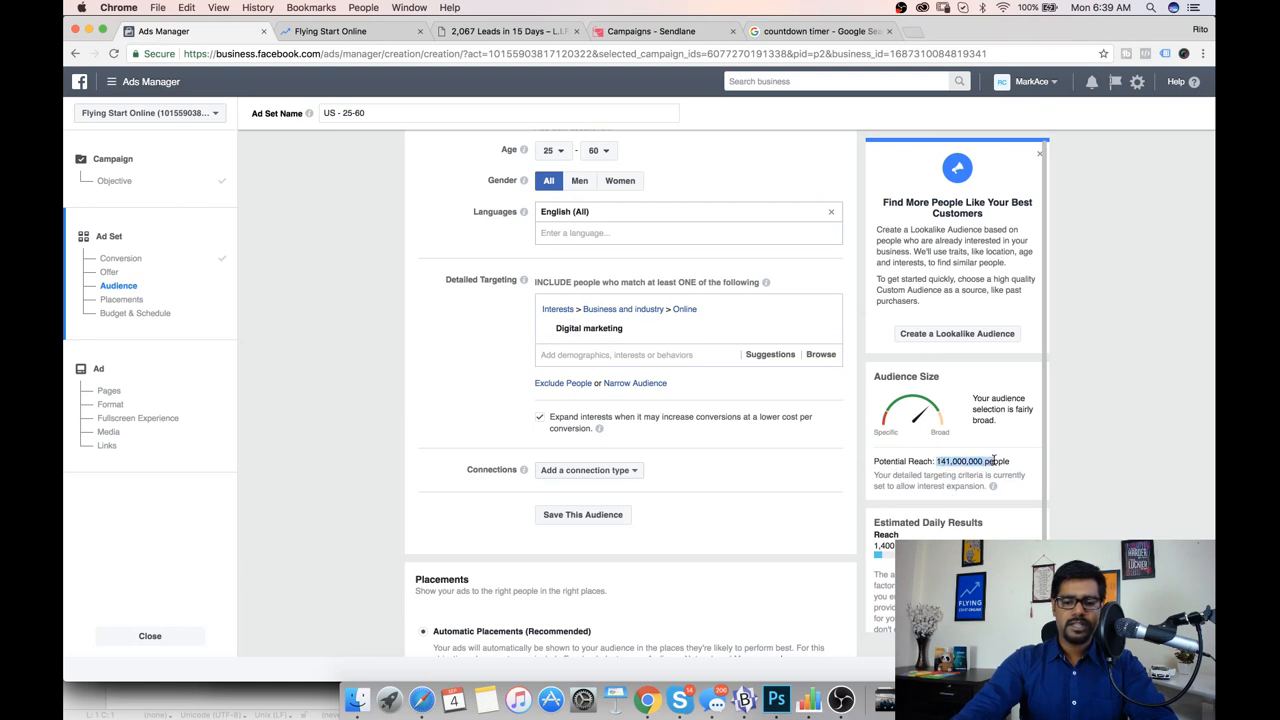
pyautogui.click(541, 419)
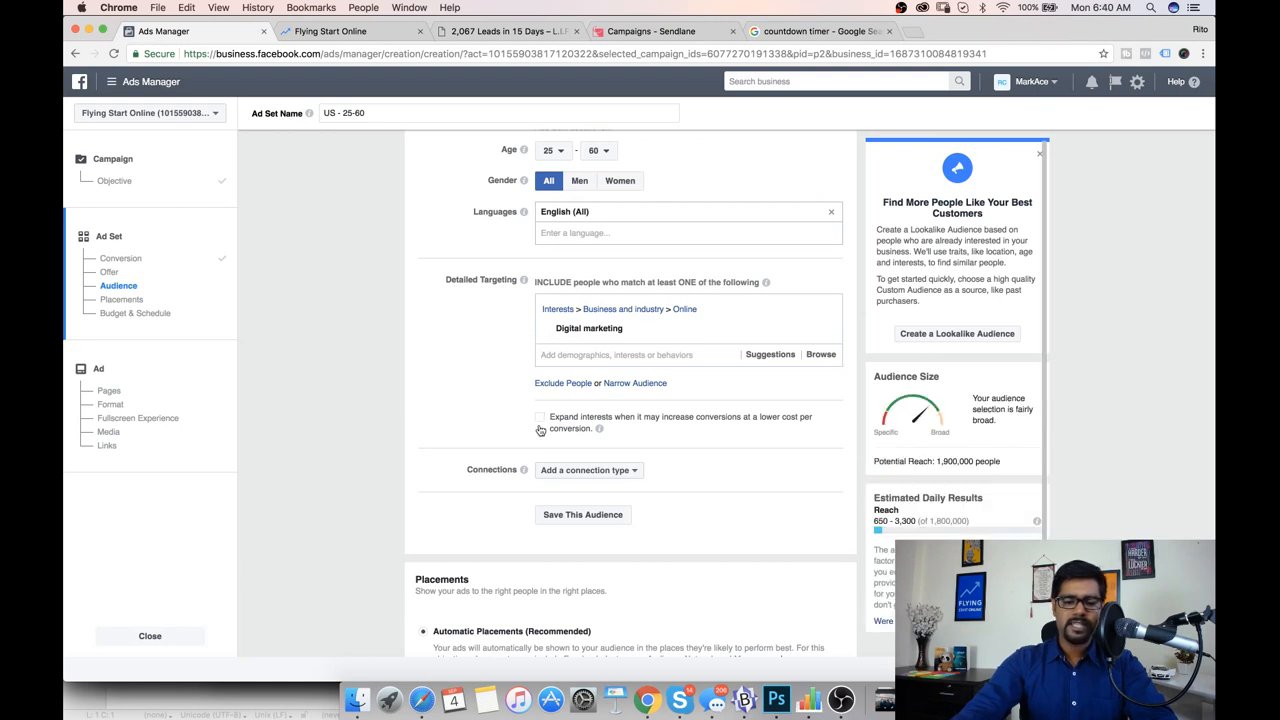
pyautogui.moveTo(1001, 461); pyautogui.dragTo(936, 461)
pyautogui.click(647, 357)
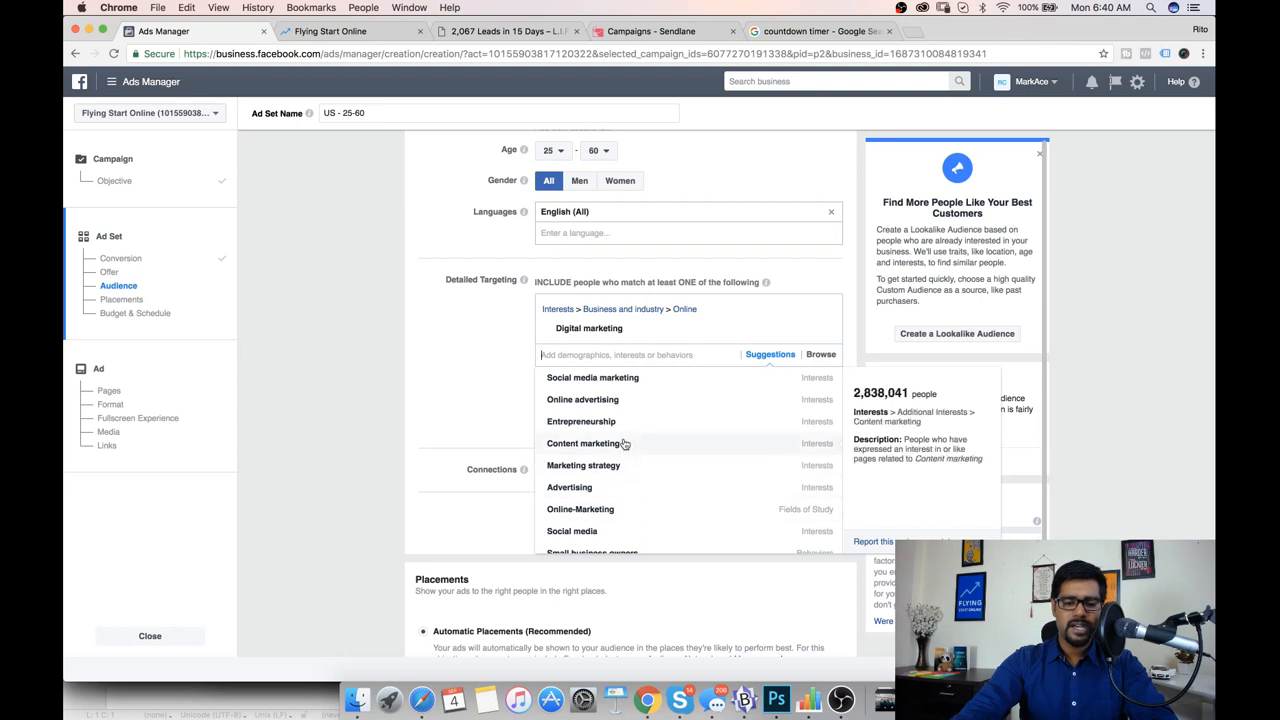
pyautogui.click(462, 392)
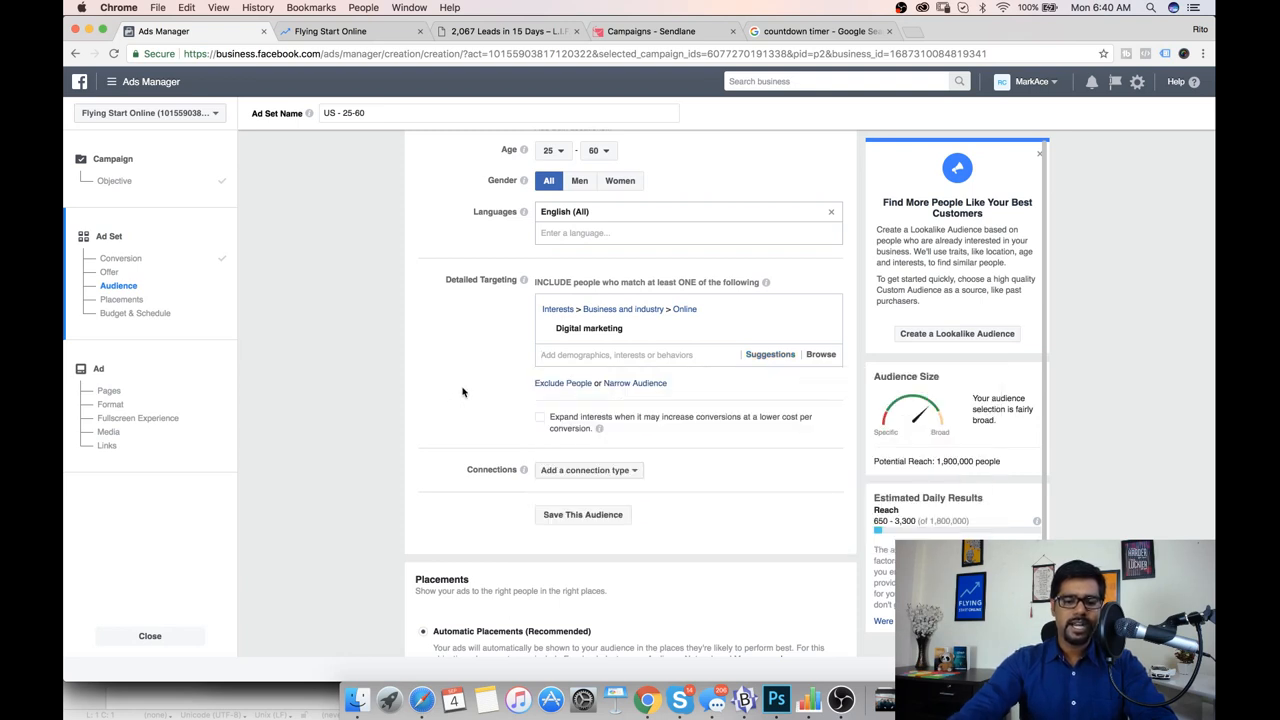
# Step: Switch the ad set to edited placements and exclude the Instagram, Audience Network and Messenger platforms
pyautogui.scroll(-1, 480, 378)
pyautogui.scroll(-5, 480, 378)
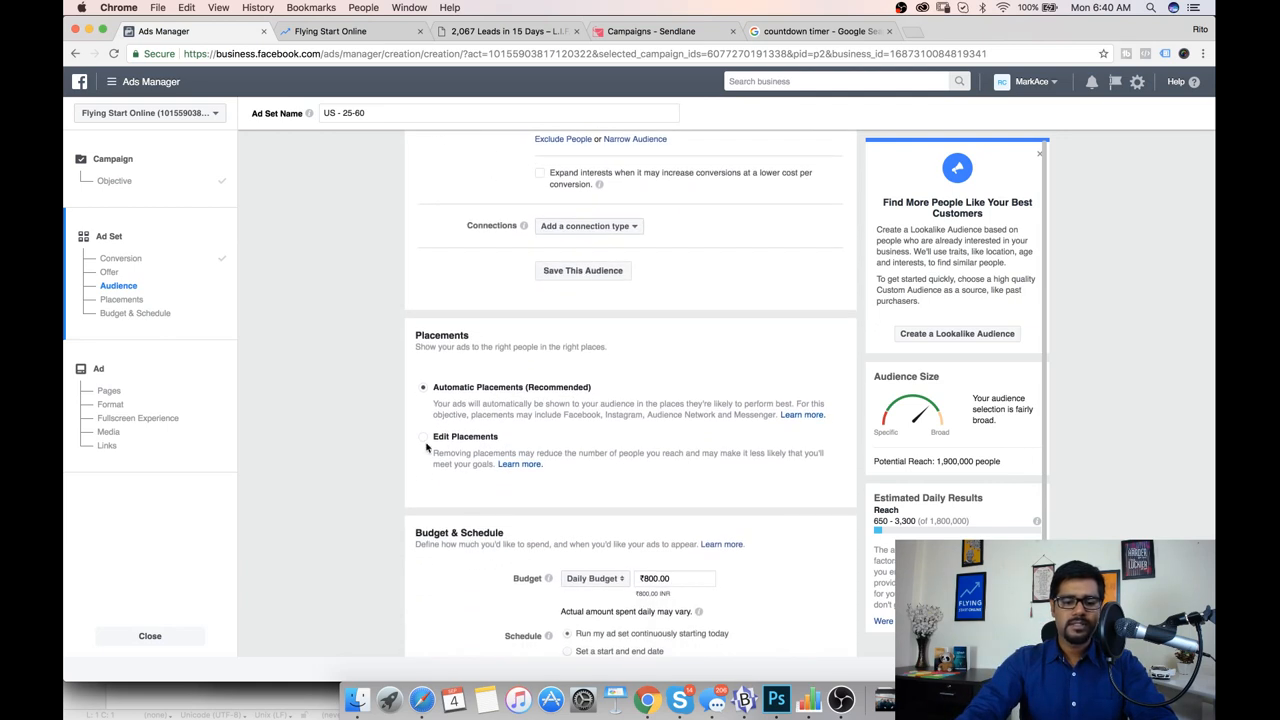
pyautogui.click(423, 437)
pyautogui.scroll(-5, 650, 350)
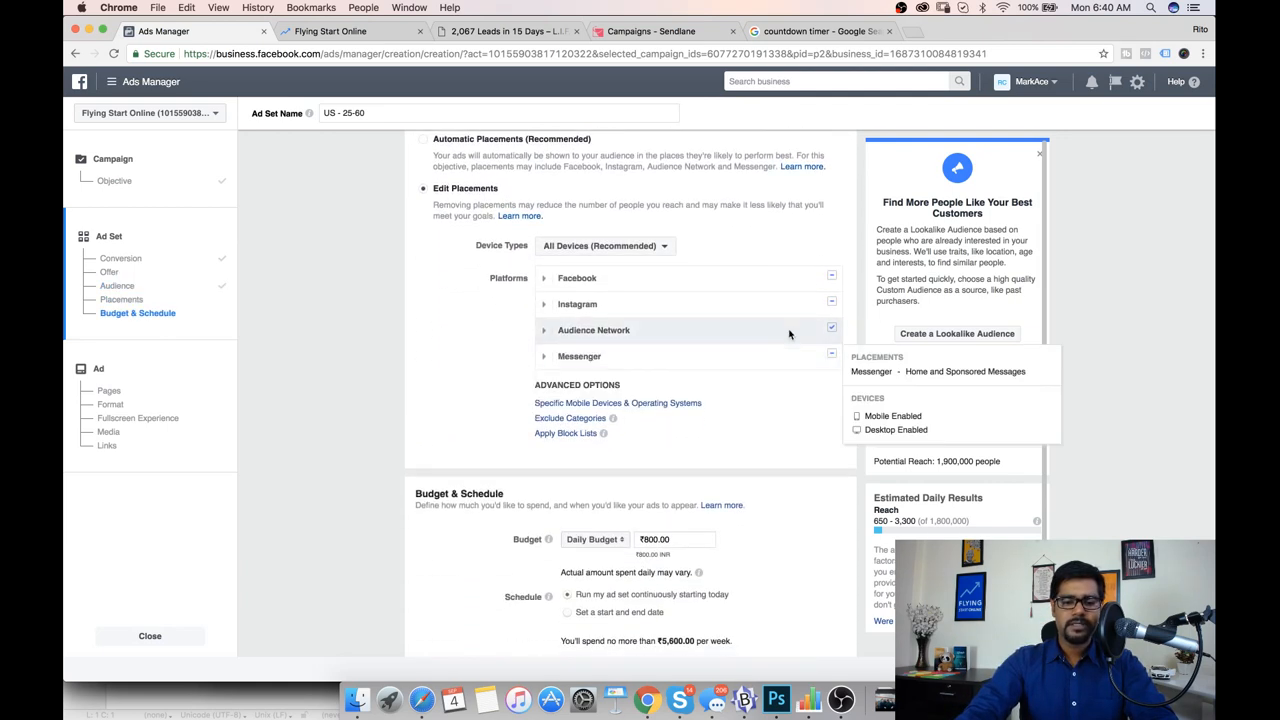
pyautogui.click(831, 302)
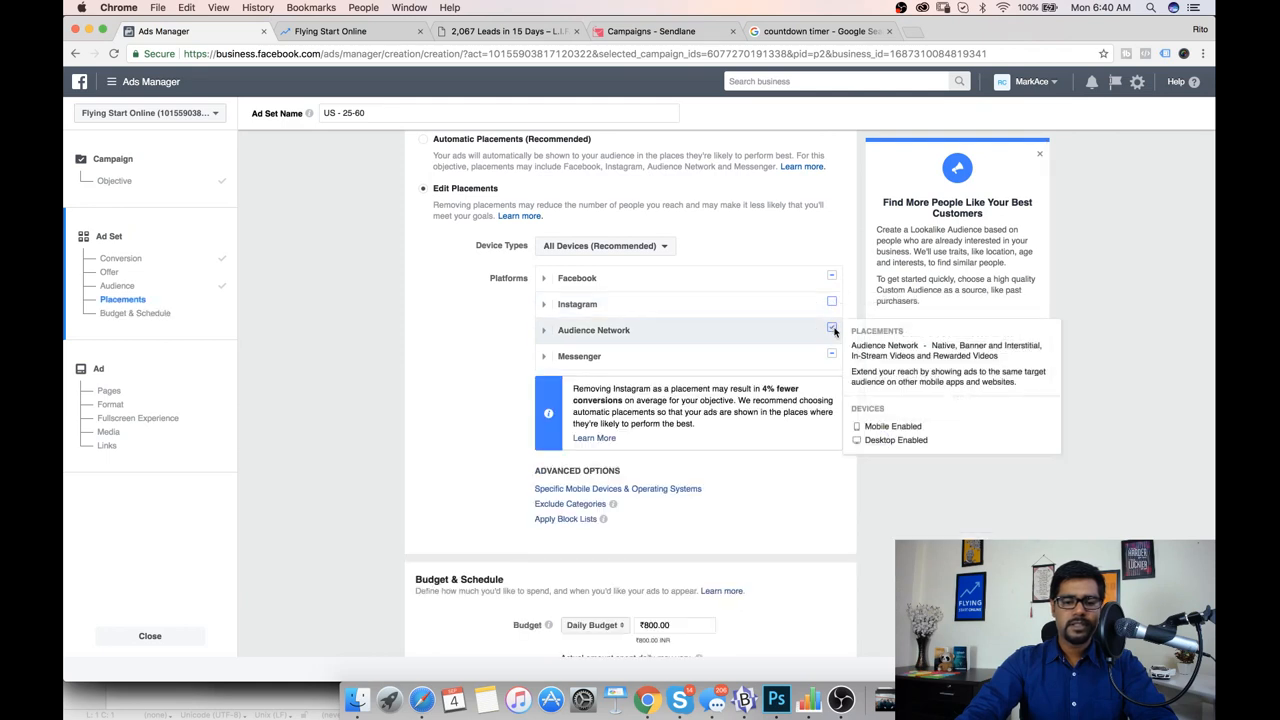
pyautogui.click(832, 329)
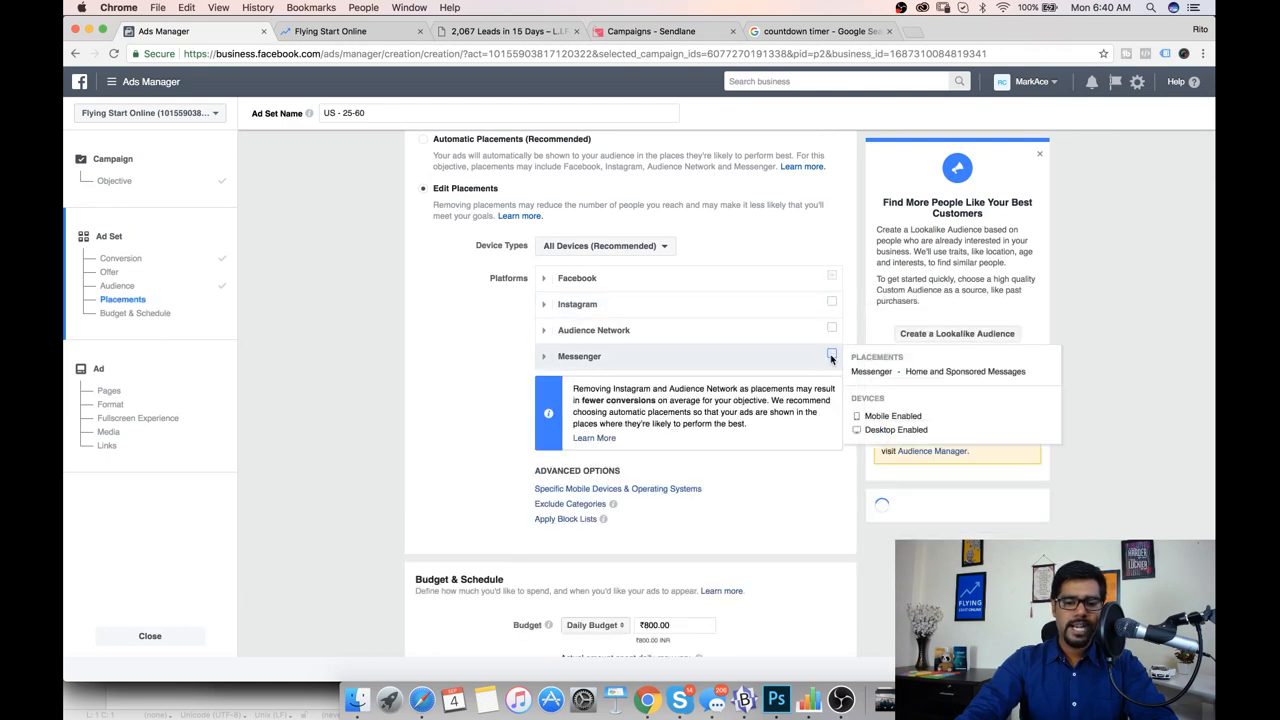
# Step: Exclude Instant Articles from the Facebook placements
pyautogui.click(543, 278)
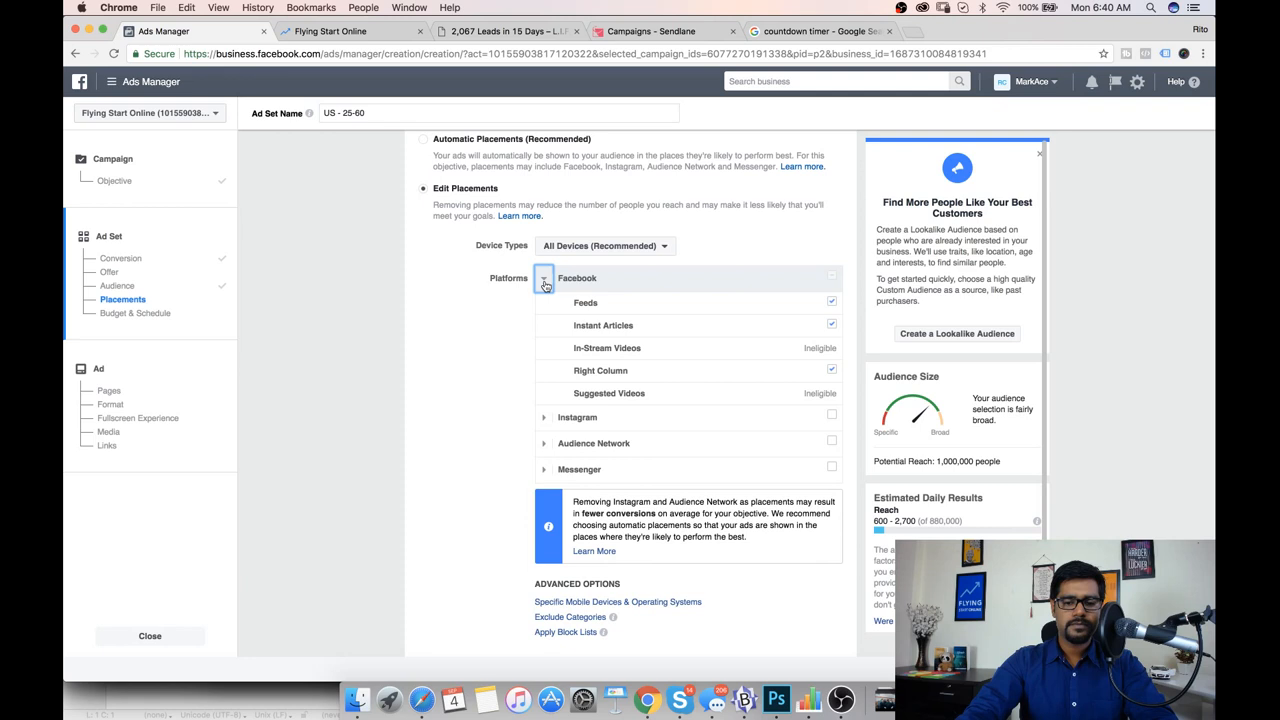
pyautogui.click(832, 326)
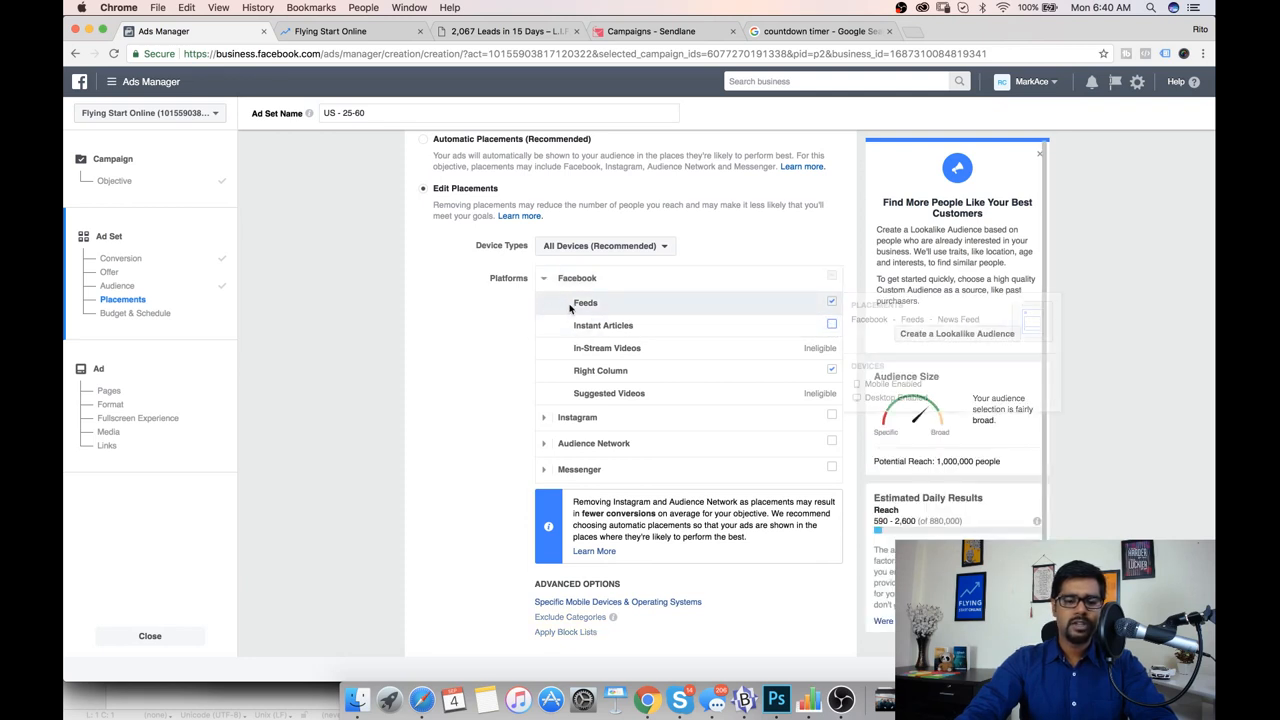
pyautogui.click(543, 280)
# Step: Set the ad set's daily budget to ₹300
pyautogui.scroll(-5, 600, 300)
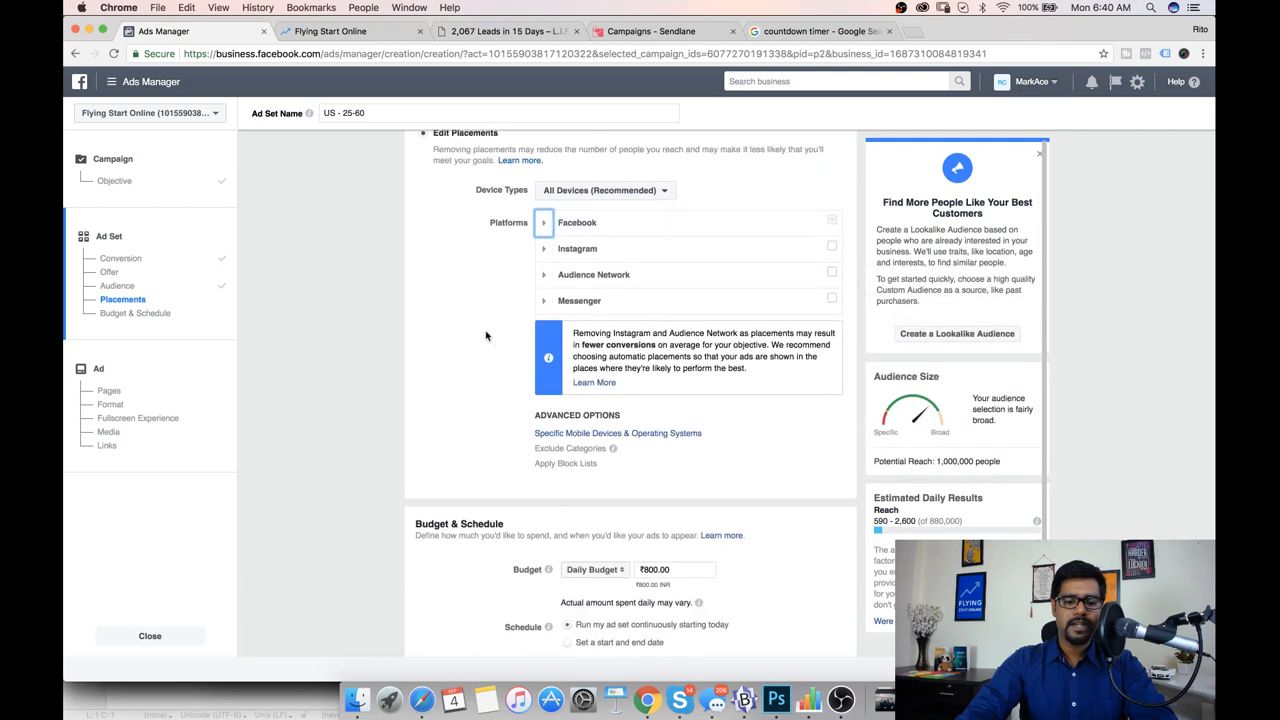
pyautogui.click(643, 250)
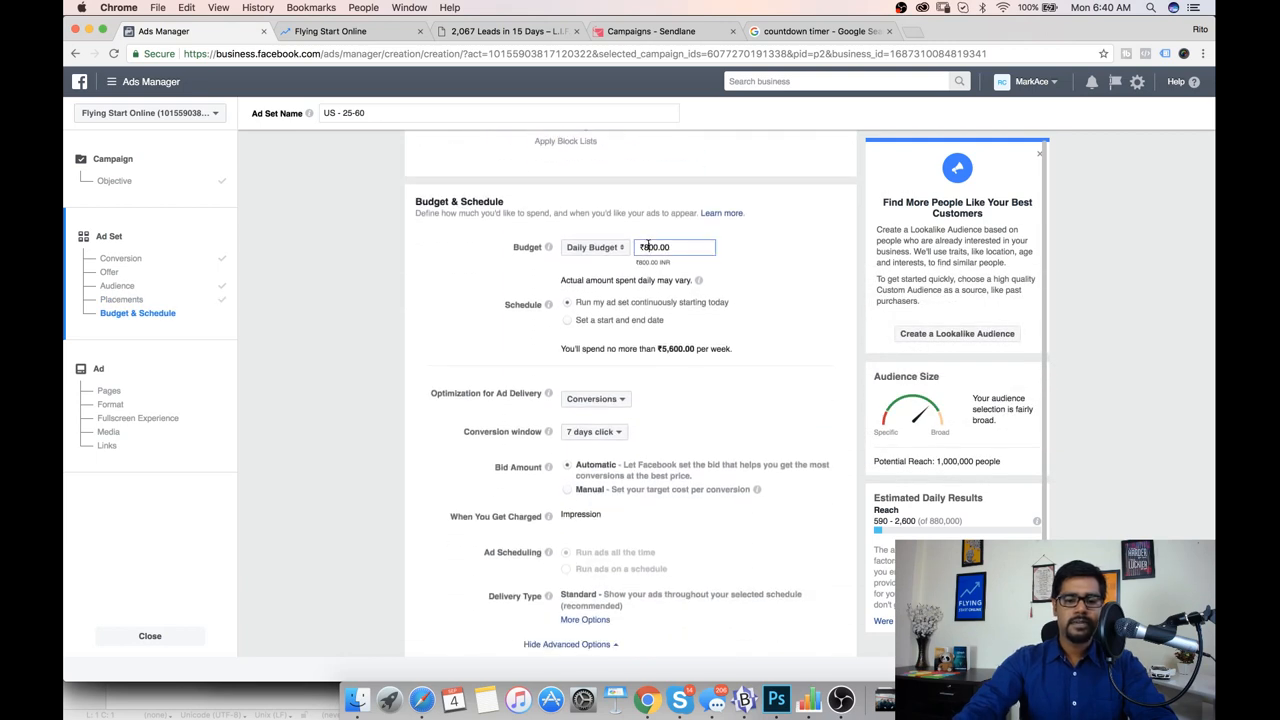
pyautogui.press('BackSpace')
pyautogui.write('3')
pyautogui.press('BackSpace')
pyautogui.write('8')
pyautogui.click(480, 275)
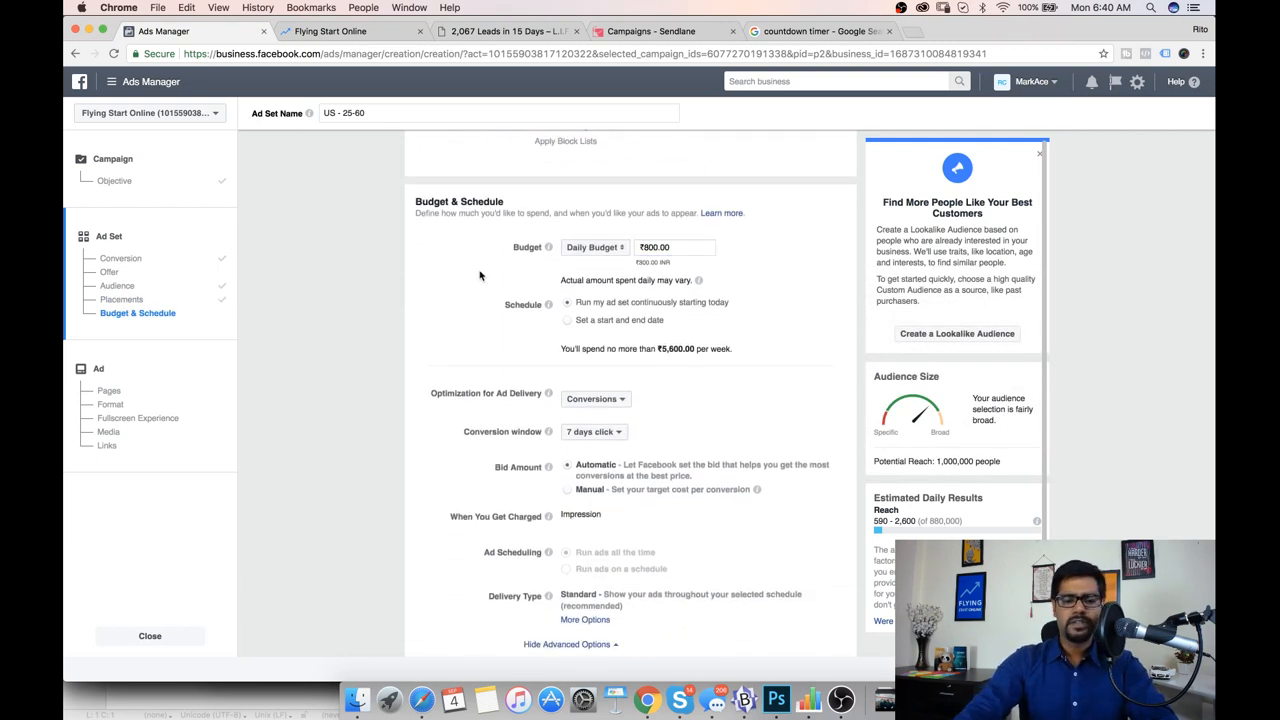
pyautogui.scroll(-1, 600, 335)
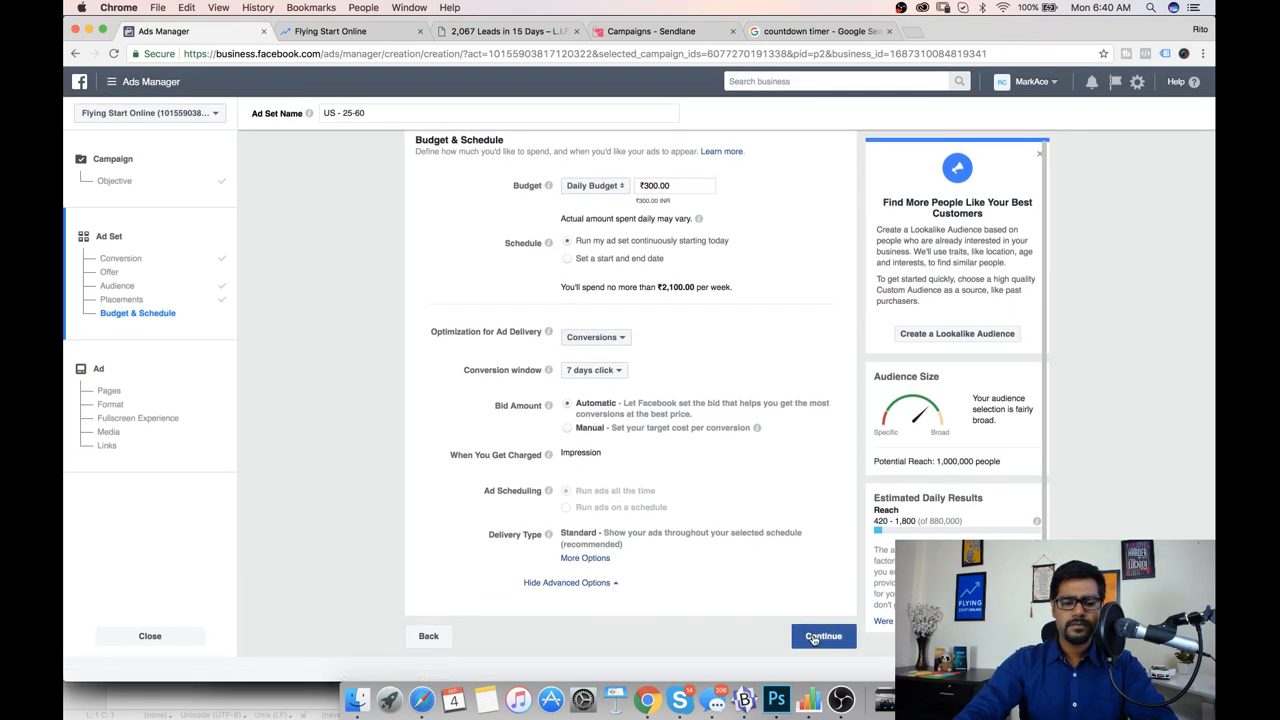
# Step: Set the ad set's daily budget to ₹400 and continue to the ad settings
pyautogui.moveTo(670, 186); pyautogui.dragTo(637, 188)
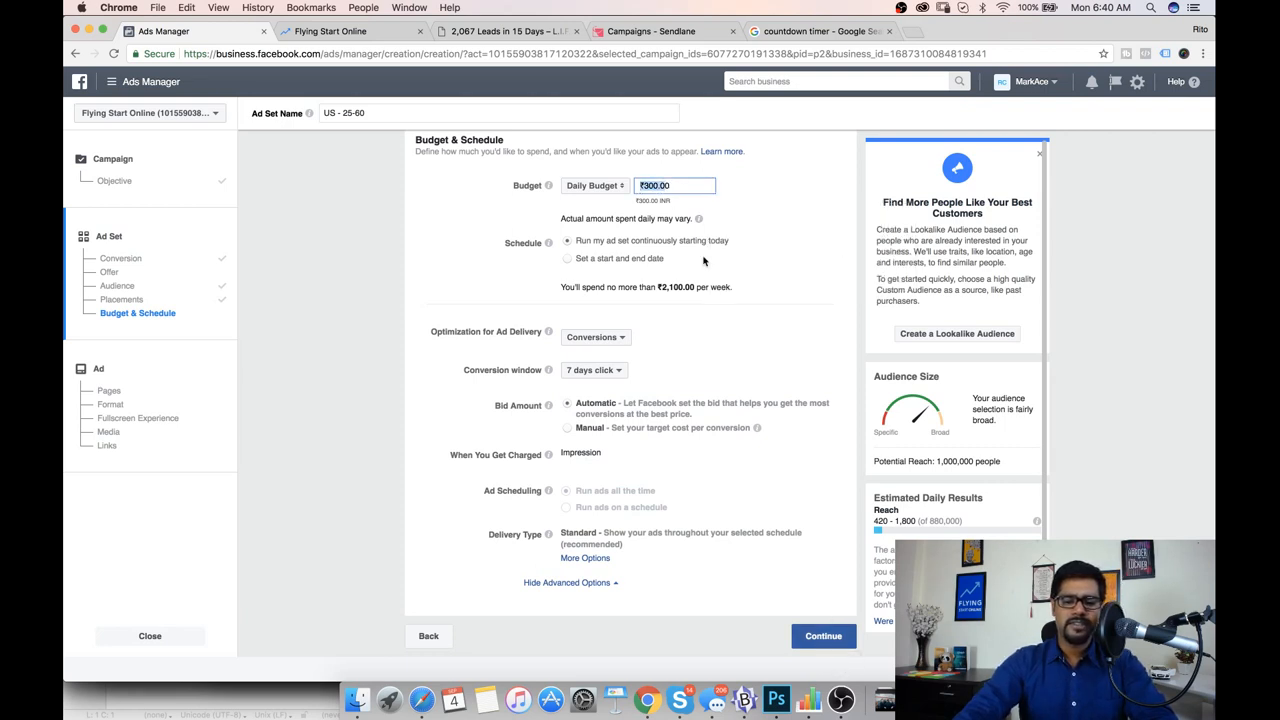
pyautogui.click(651, 187)
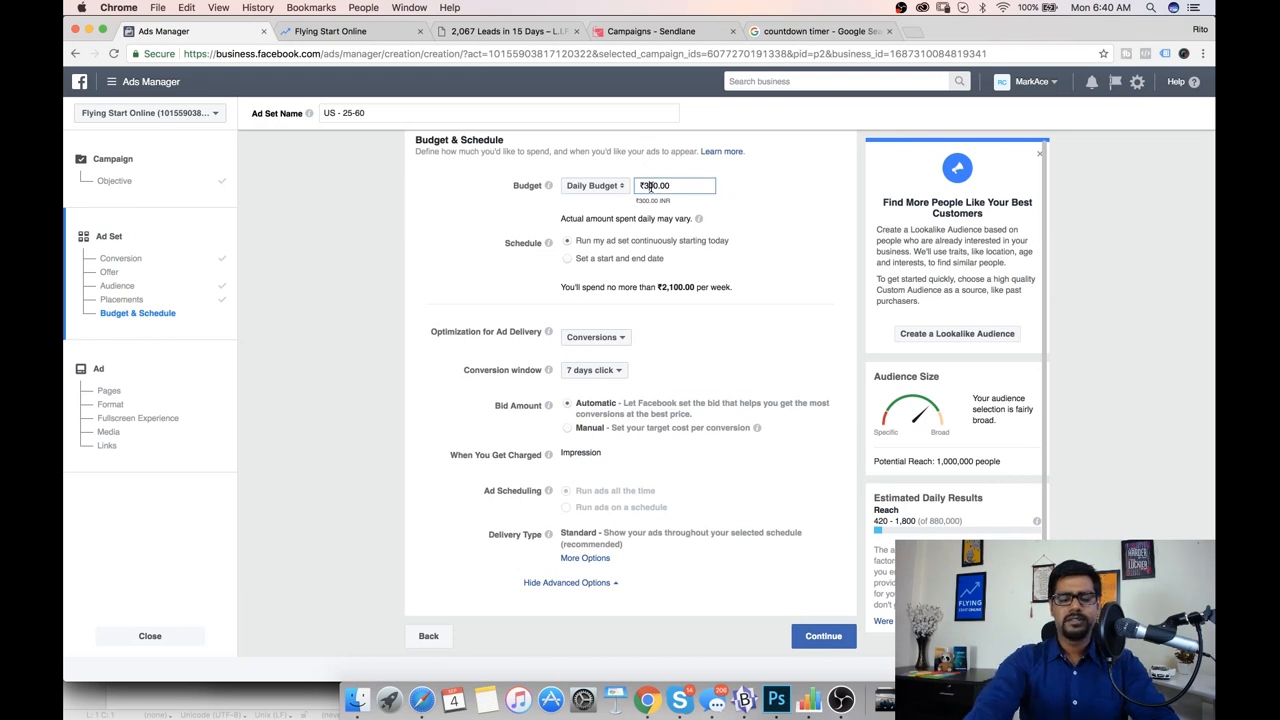
pyautogui.press('BackSpace')
pyautogui.write('4')
pyautogui.click(750, 493)
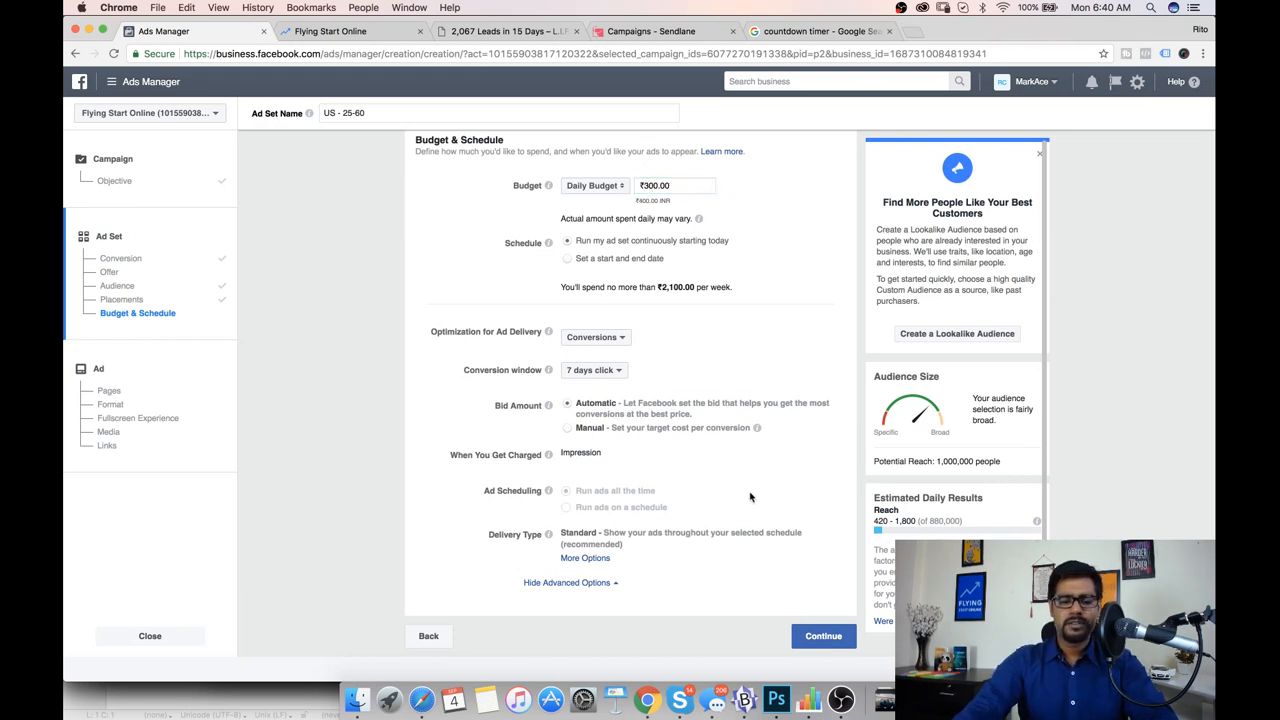
pyautogui.click(823, 636)
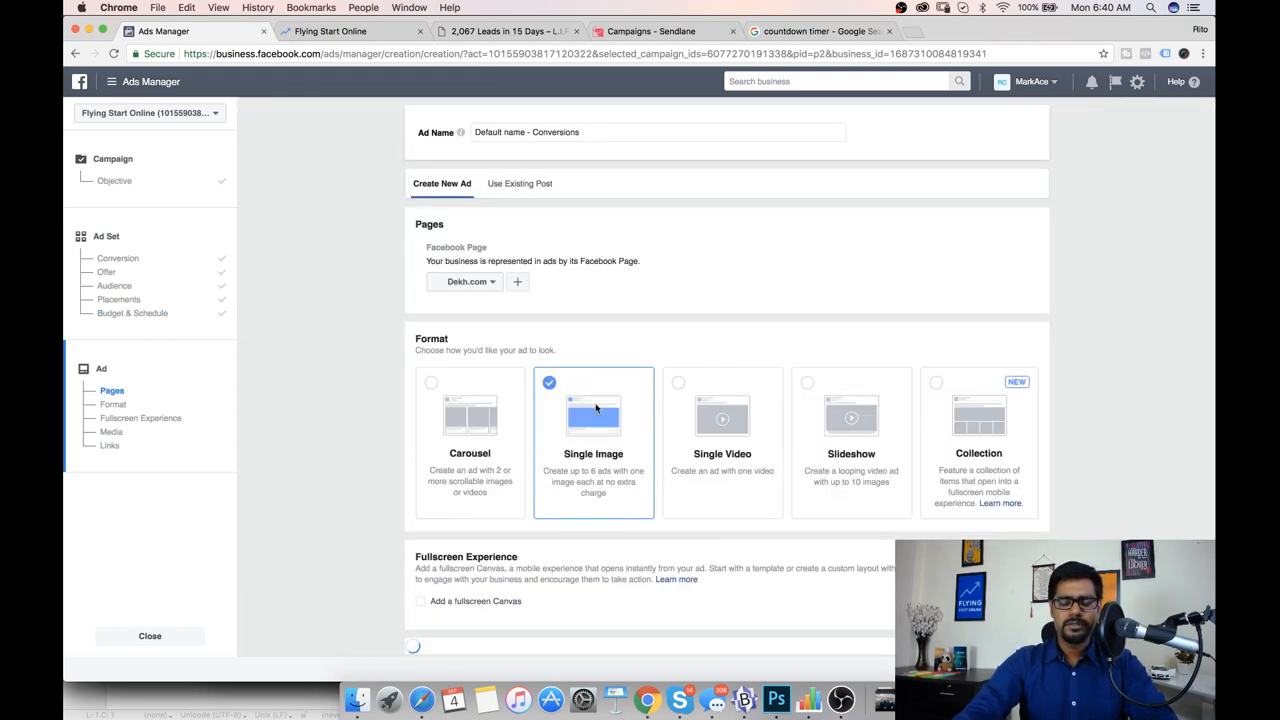
# Step: Choose Flying Start Online as the ad's Facebook Page and Single Video as its format
pyautogui.click(484, 286)
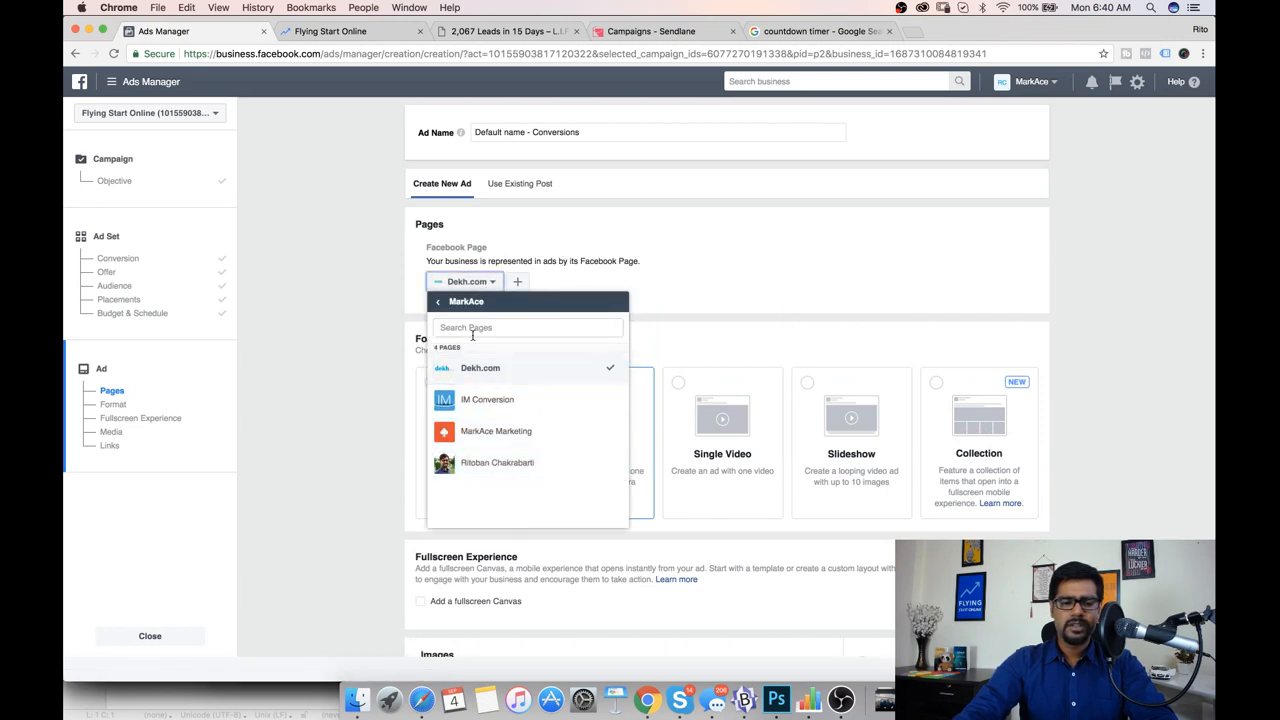
pyautogui.click(437, 303)
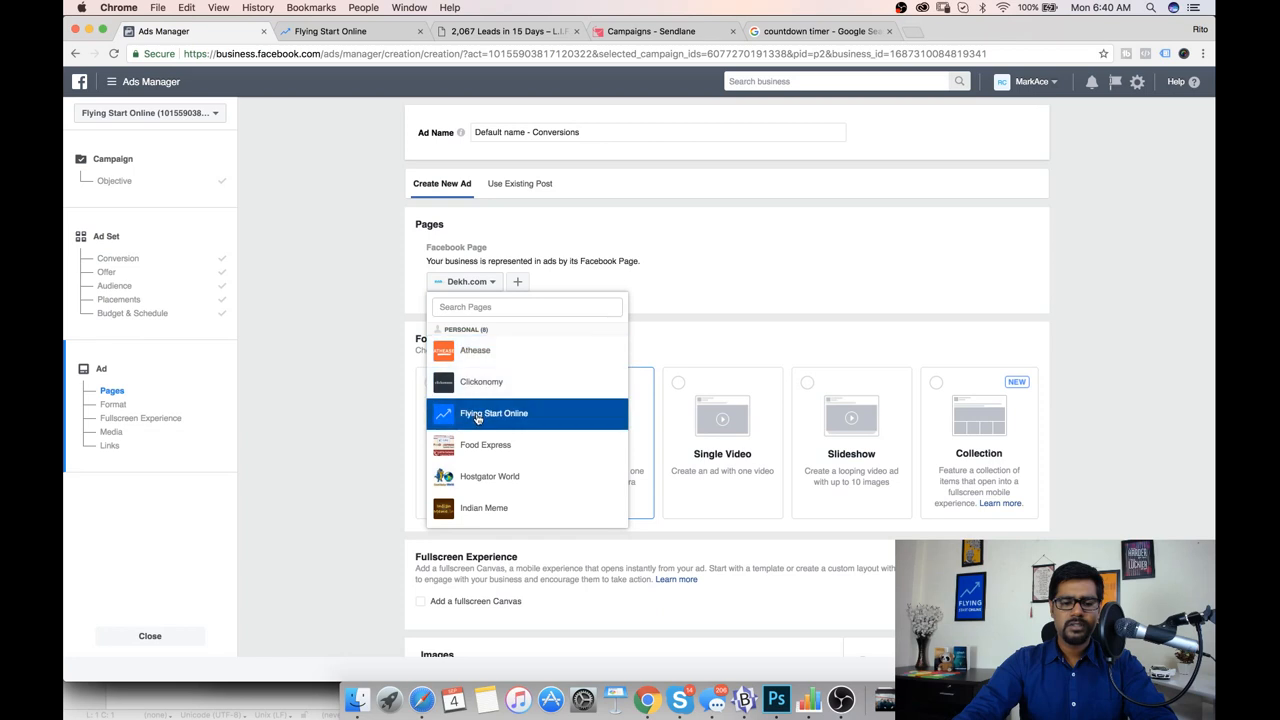
pyautogui.click(470, 412)
pyautogui.scroll(-3, 550, 350)
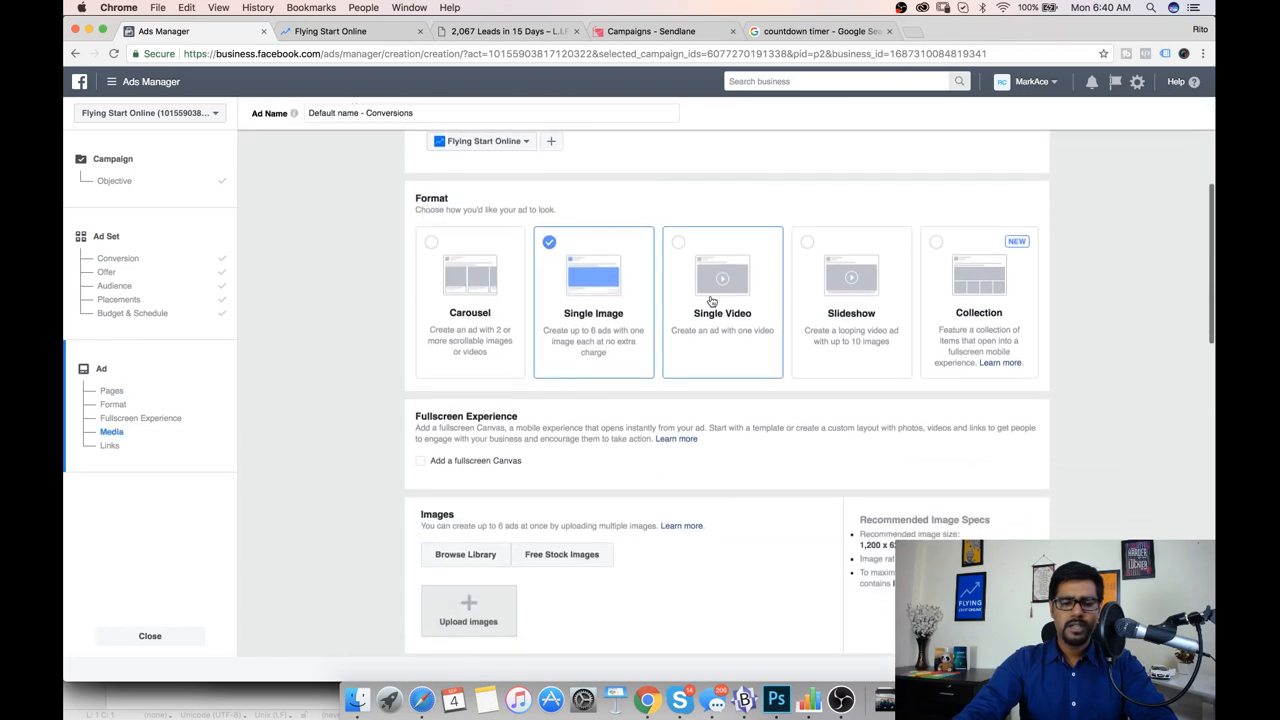
pyautogui.click(712, 300)
# Step: Upload doer-fbad-targeting-1.mp4 from the Desktop as the ad's video
pyautogui.scroll(-5, 607, 448)
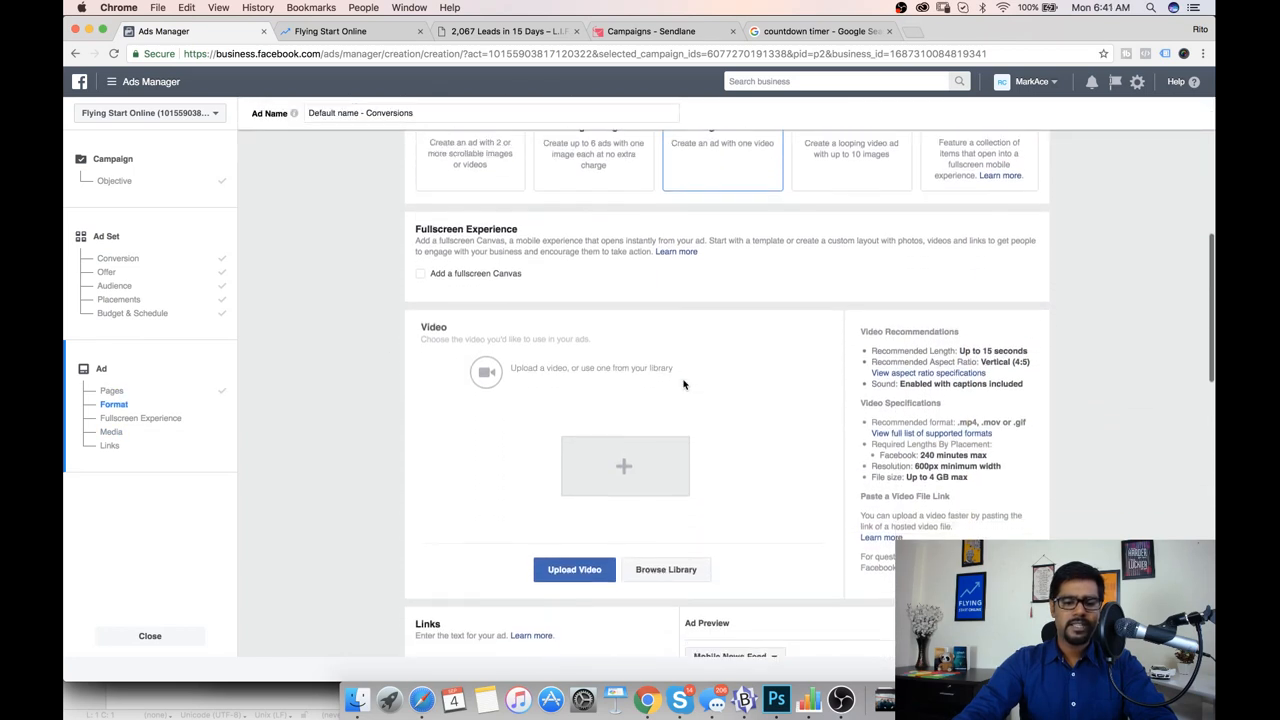
pyautogui.click(607, 448)
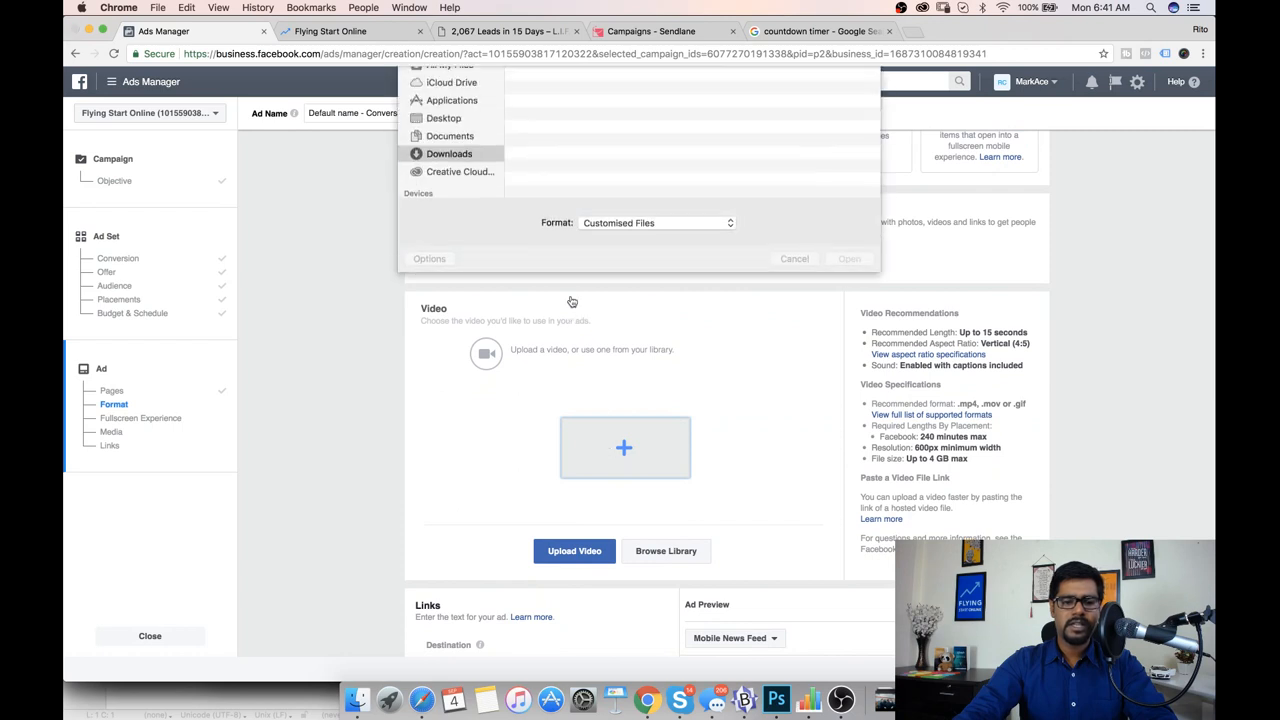
pyautogui.click(446, 173)
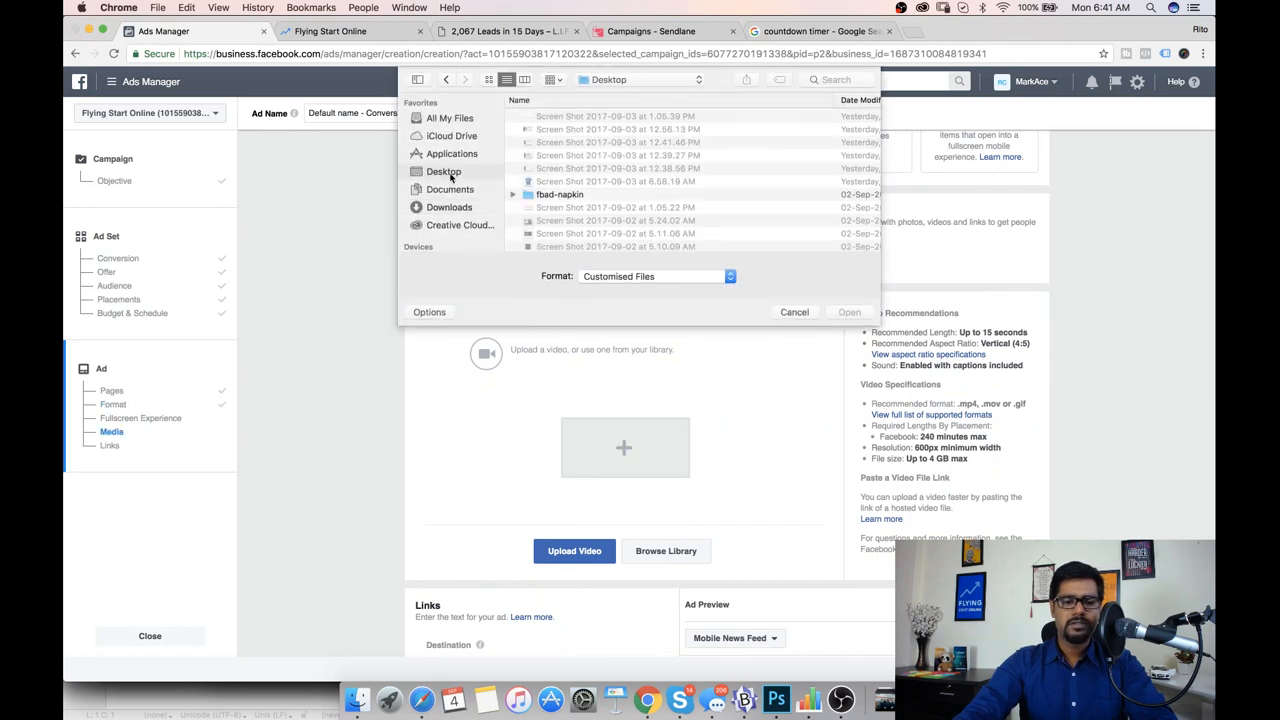
pyautogui.scroll(-5, 534, 174)
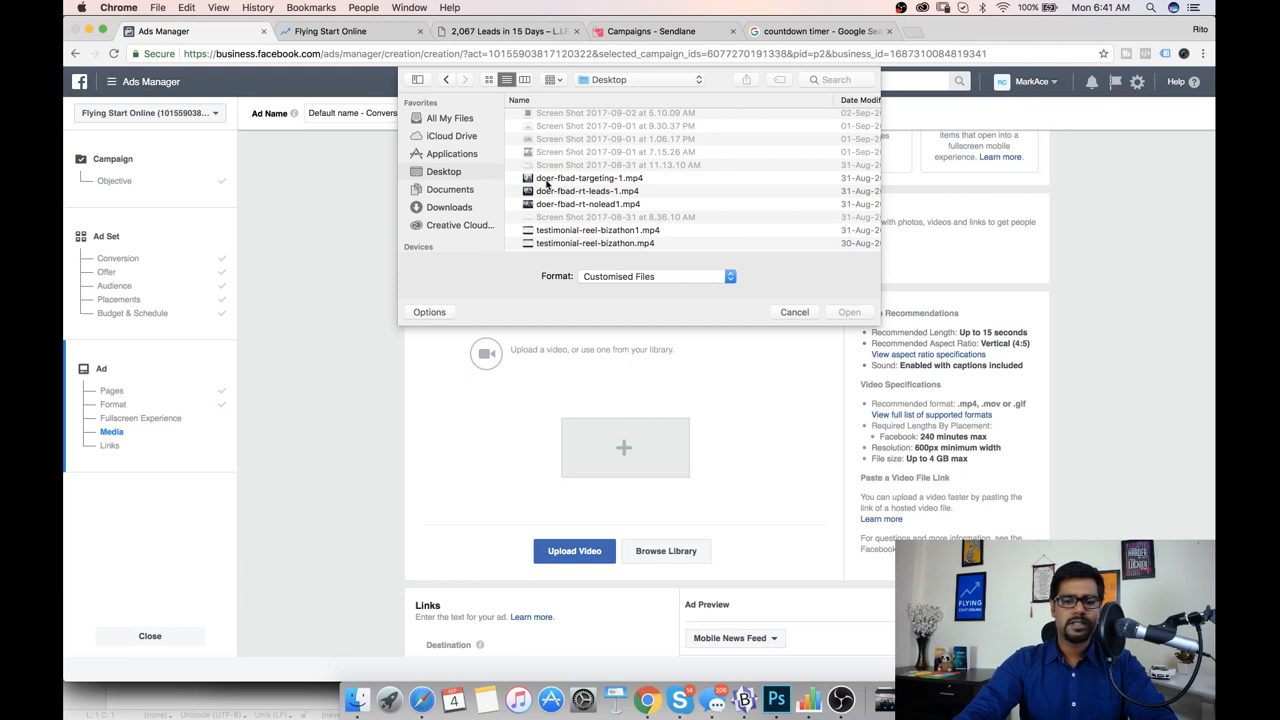
pyautogui.hscroll(1, 547, 183)
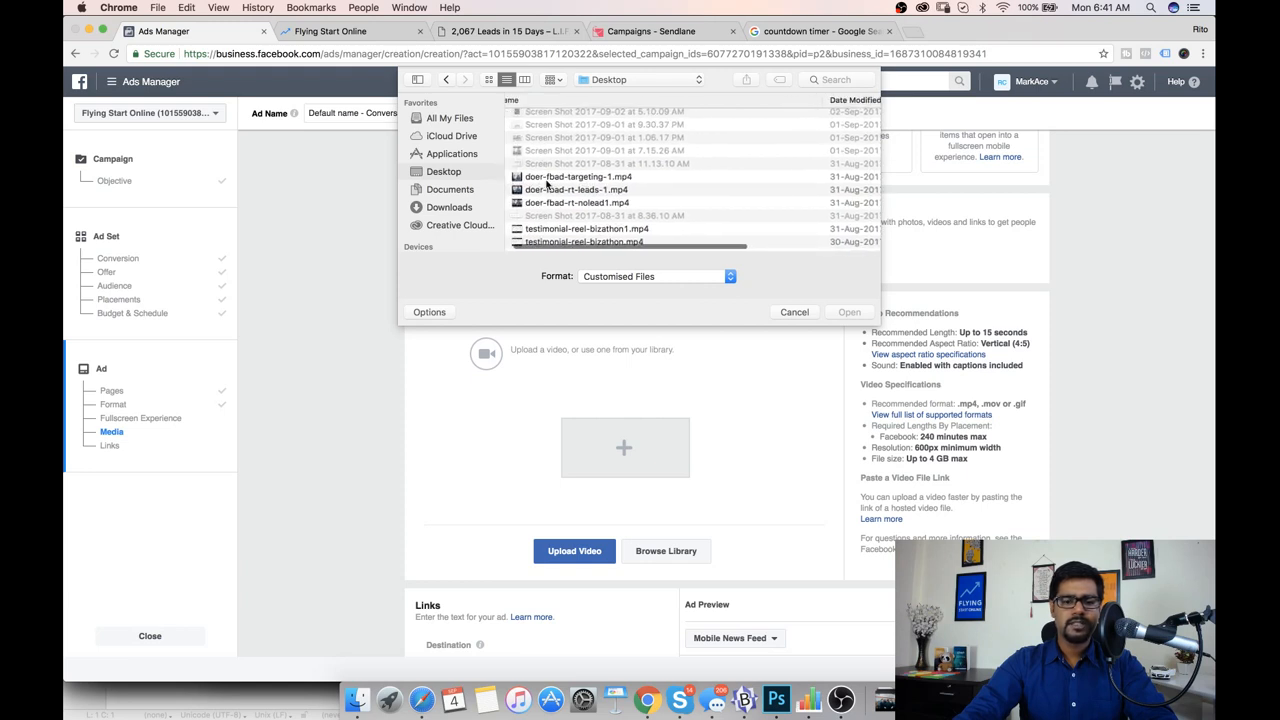
pyautogui.doubleClick(547, 178)
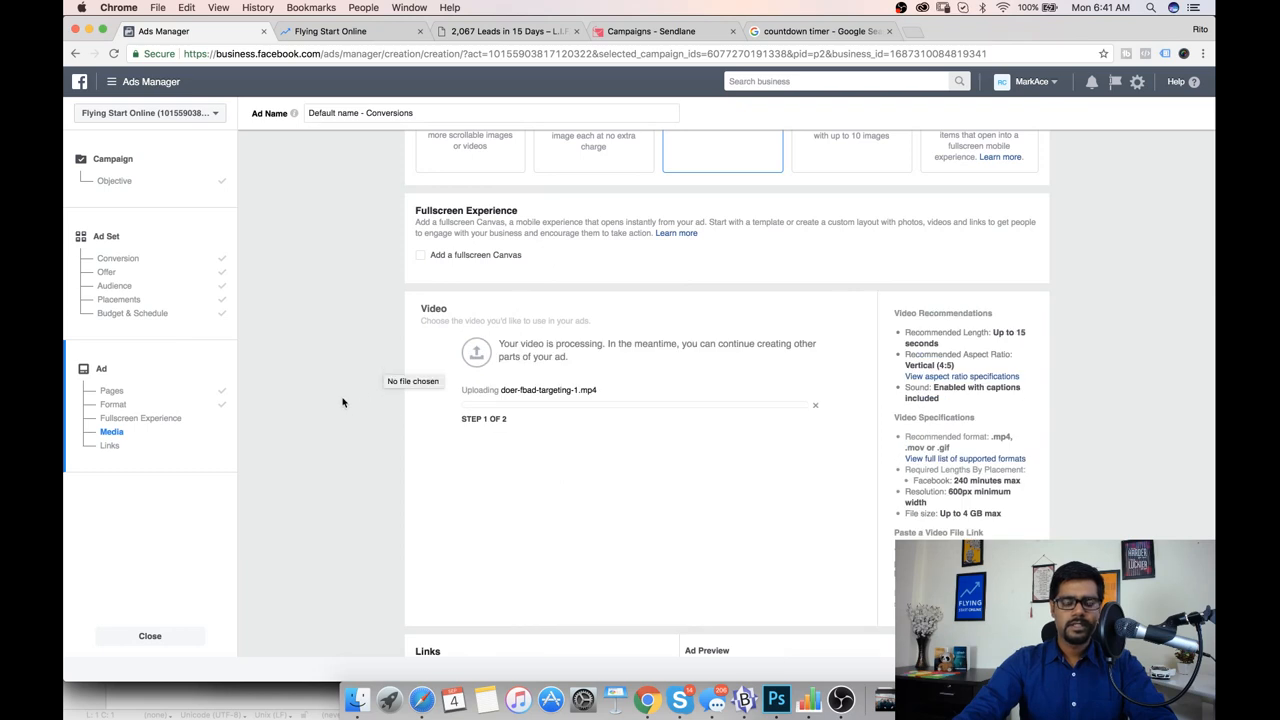
pyautogui.scroll(-2, 342, 402)
pyautogui.scroll(-6, 342, 402)
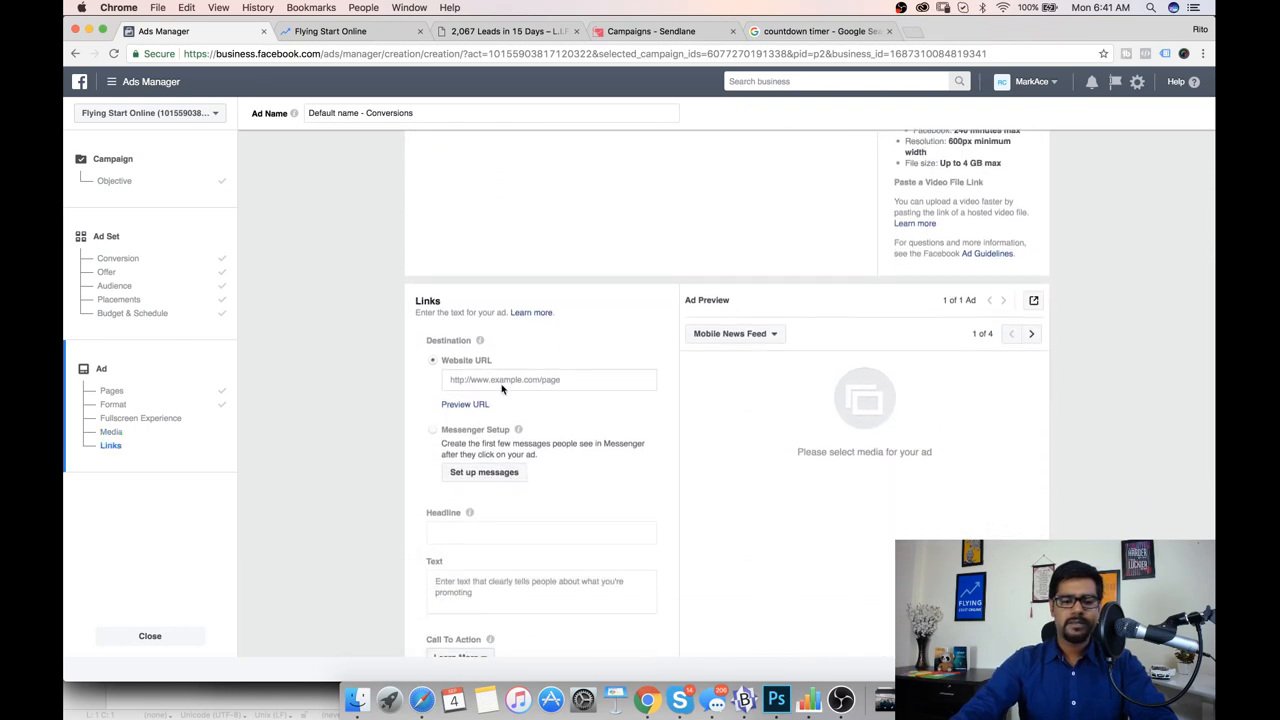
pyautogui.click(503, 385)
pyautogui.click(420, 240)
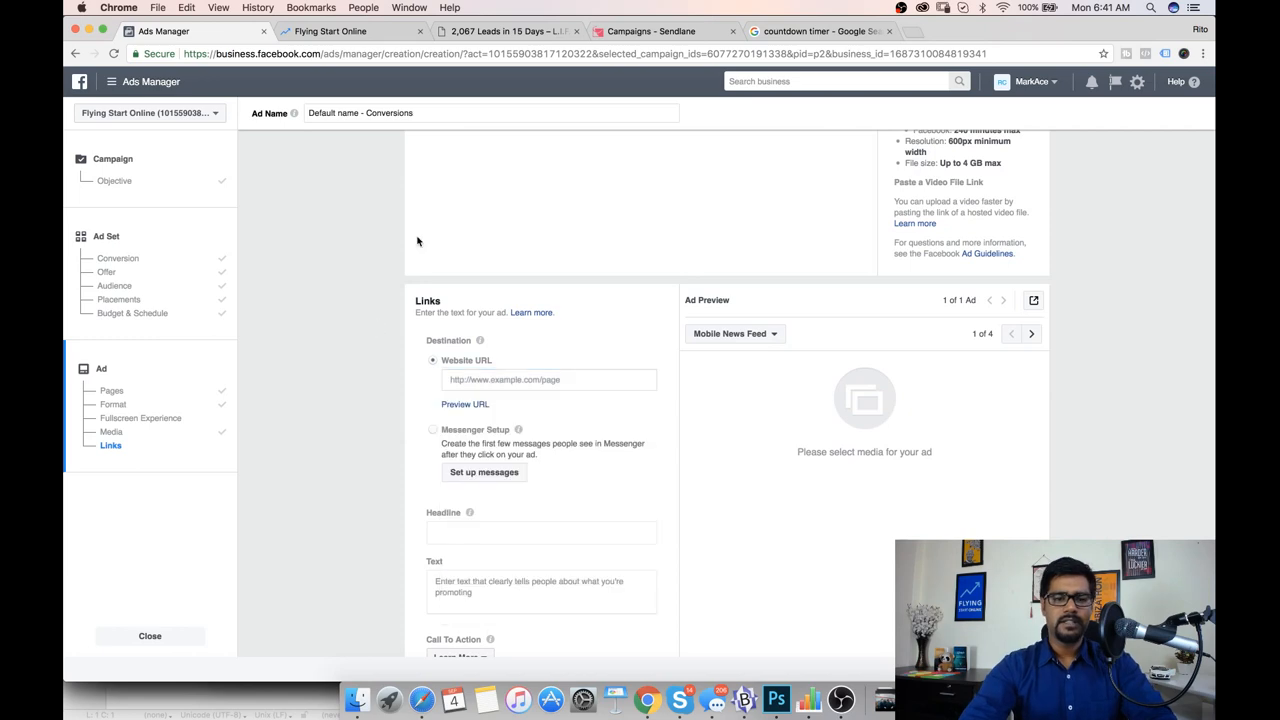
pyautogui.click(470, 31)
pyautogui.click(464, 54)
pyautogui.hotkey('ctrl', 'c')
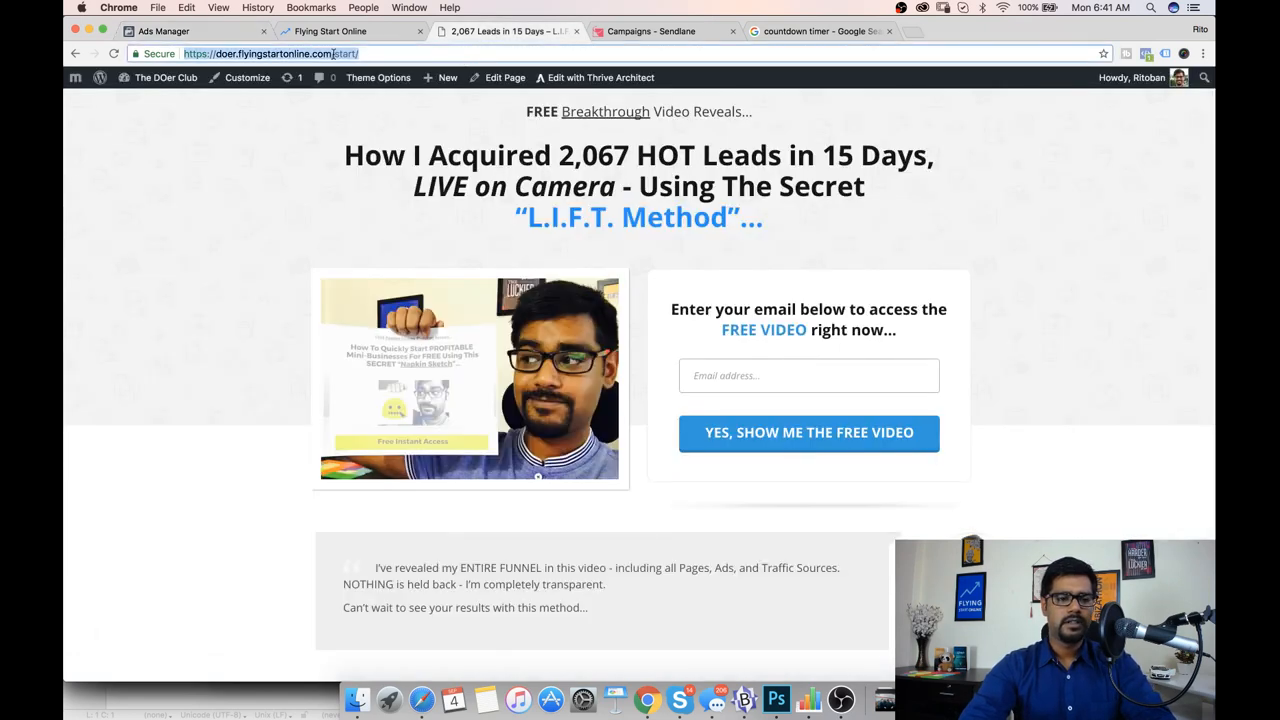
pyautogui.click(267, 53)
pyautogui.click(197, 35)
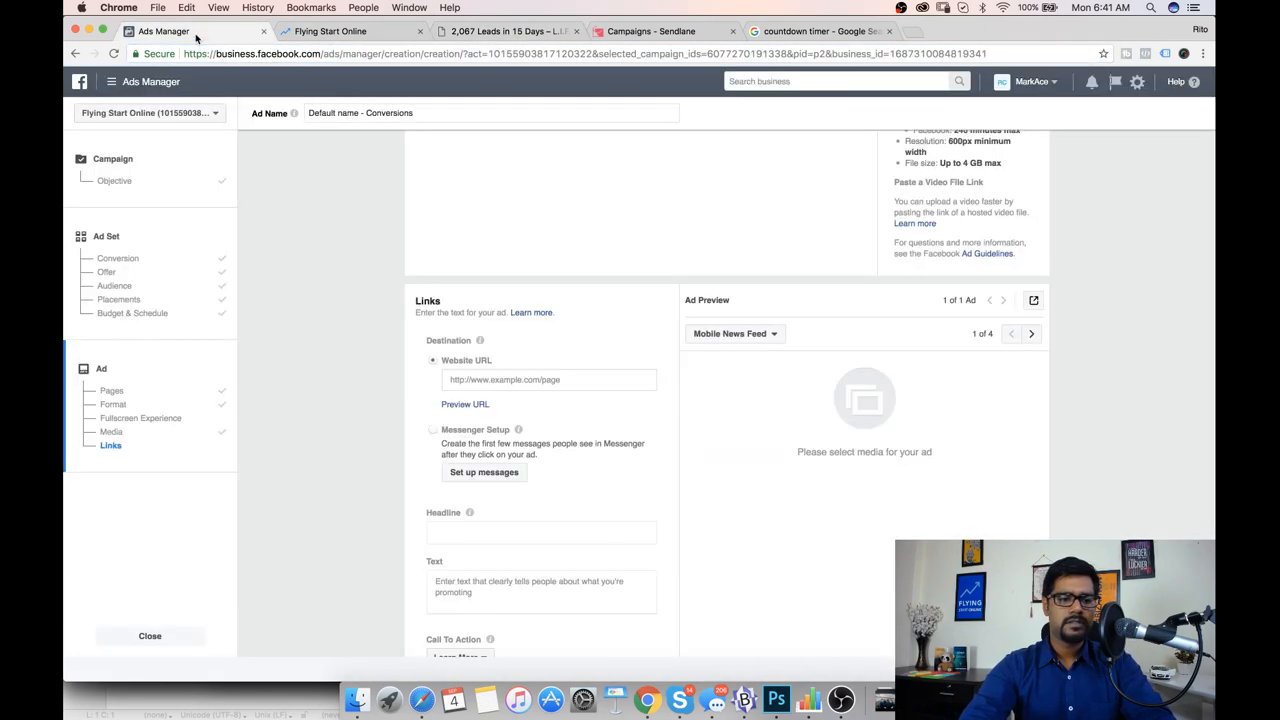
pyautogui.click(470, 380)
pyautogui.hotkey('ctrl', 'v')
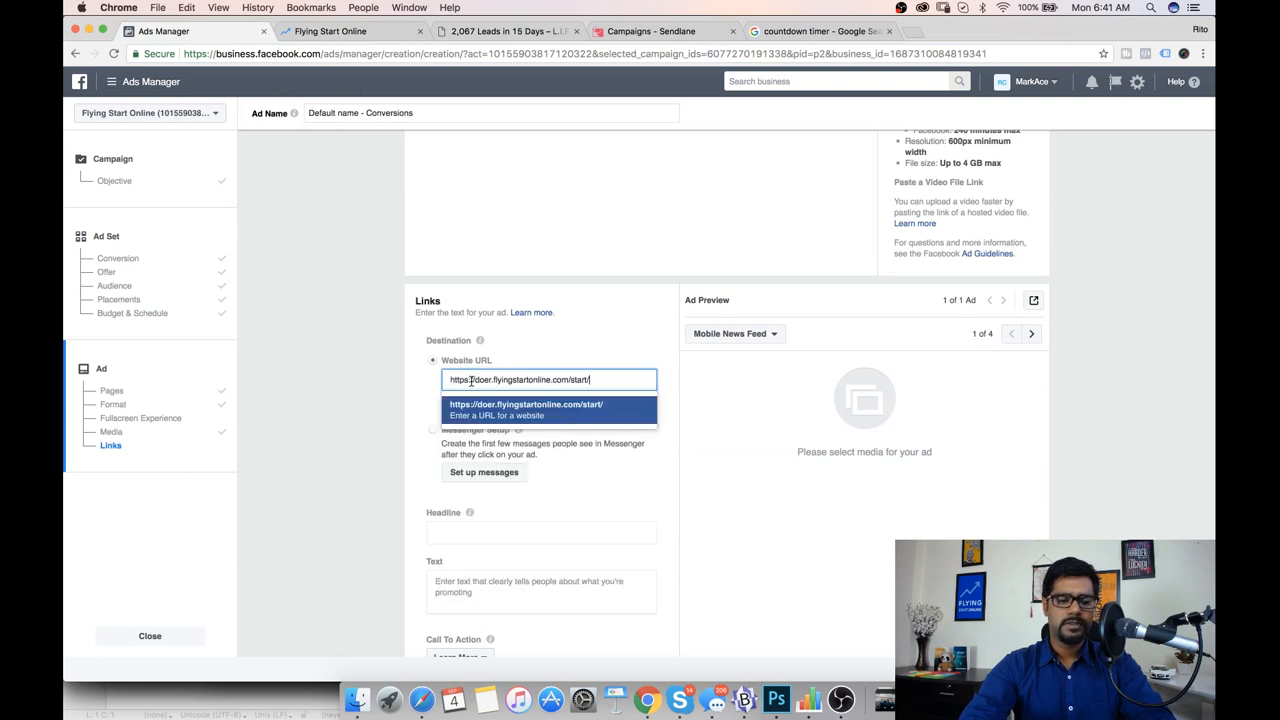
pyautogui.click(493, 415)
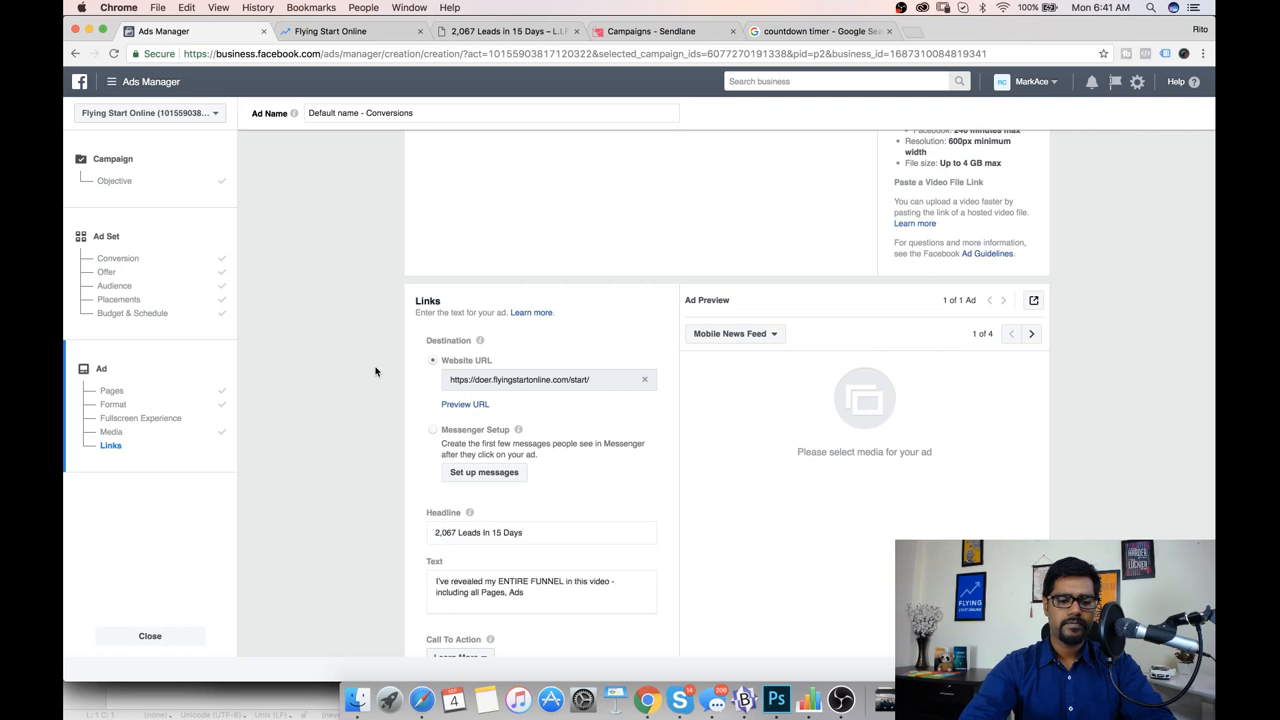
# Step: Select the ad's existing text for replacement, switch to Sendlane and open the email of the doerpromo-3 campaign
pyautogui.scroll(-5, 375, 371)
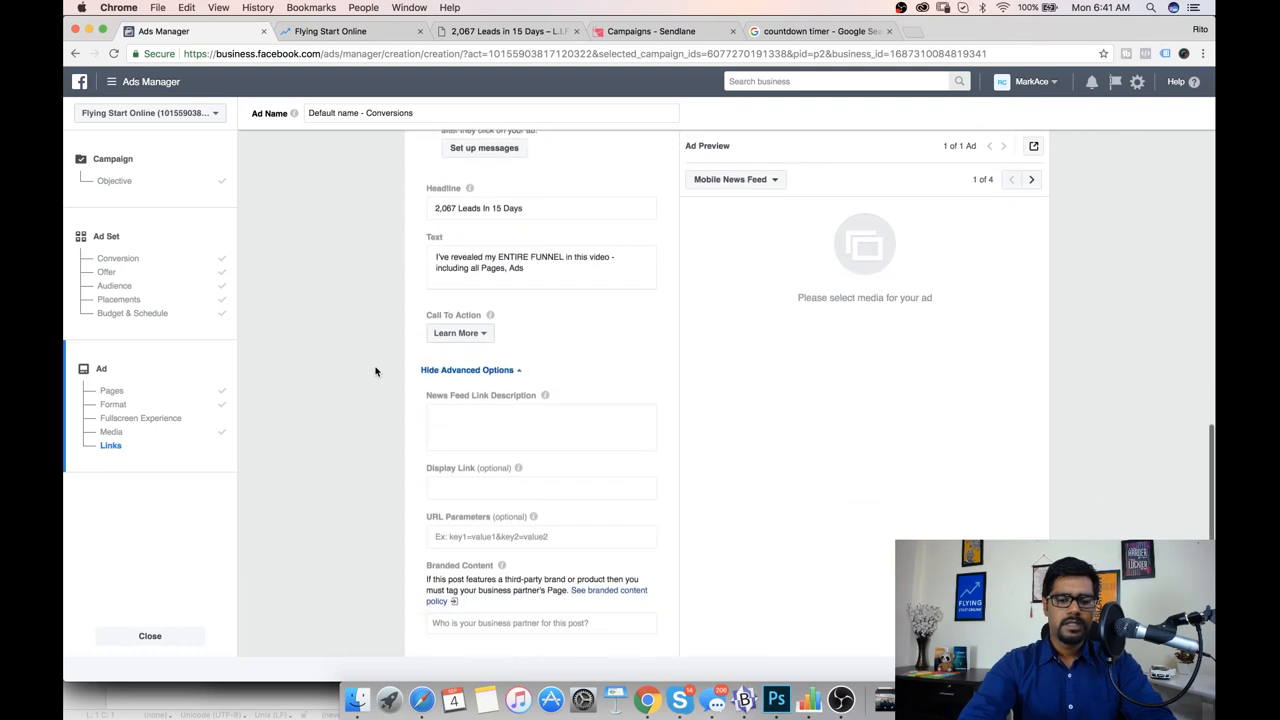
pyautogui.scroll(1, 388, 346)
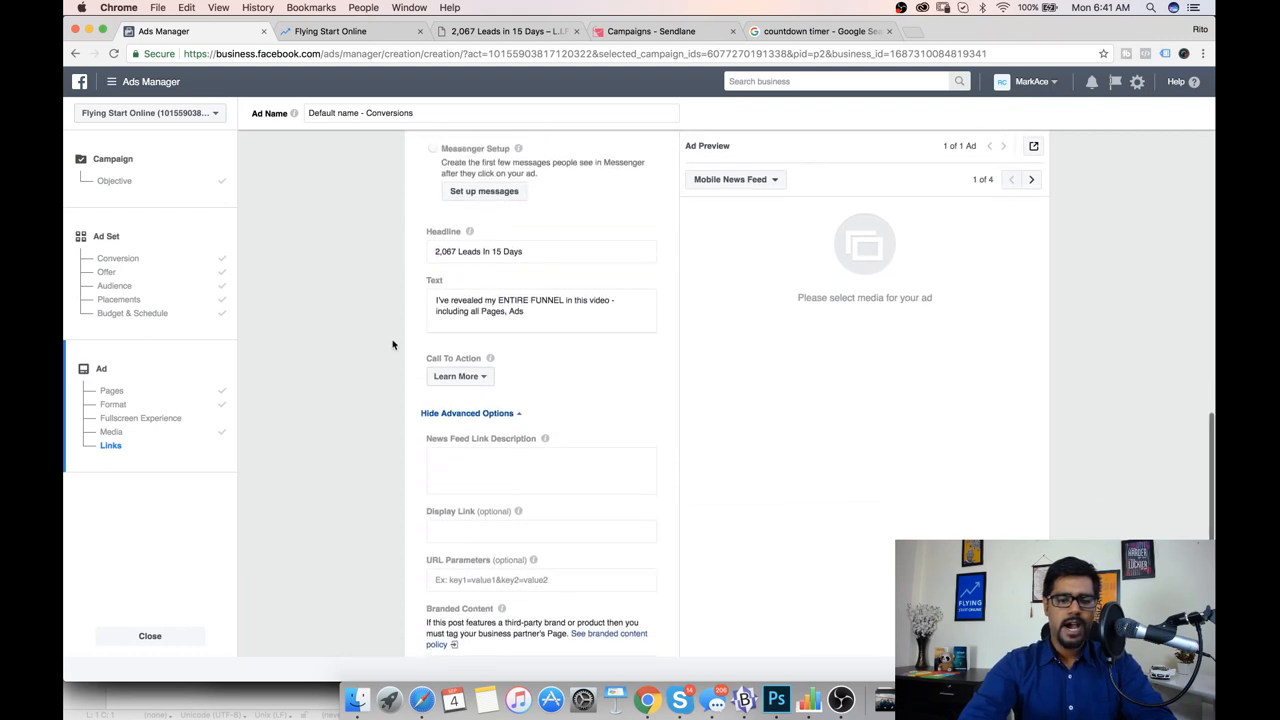
pyautogui.tripleClick(514, 299)
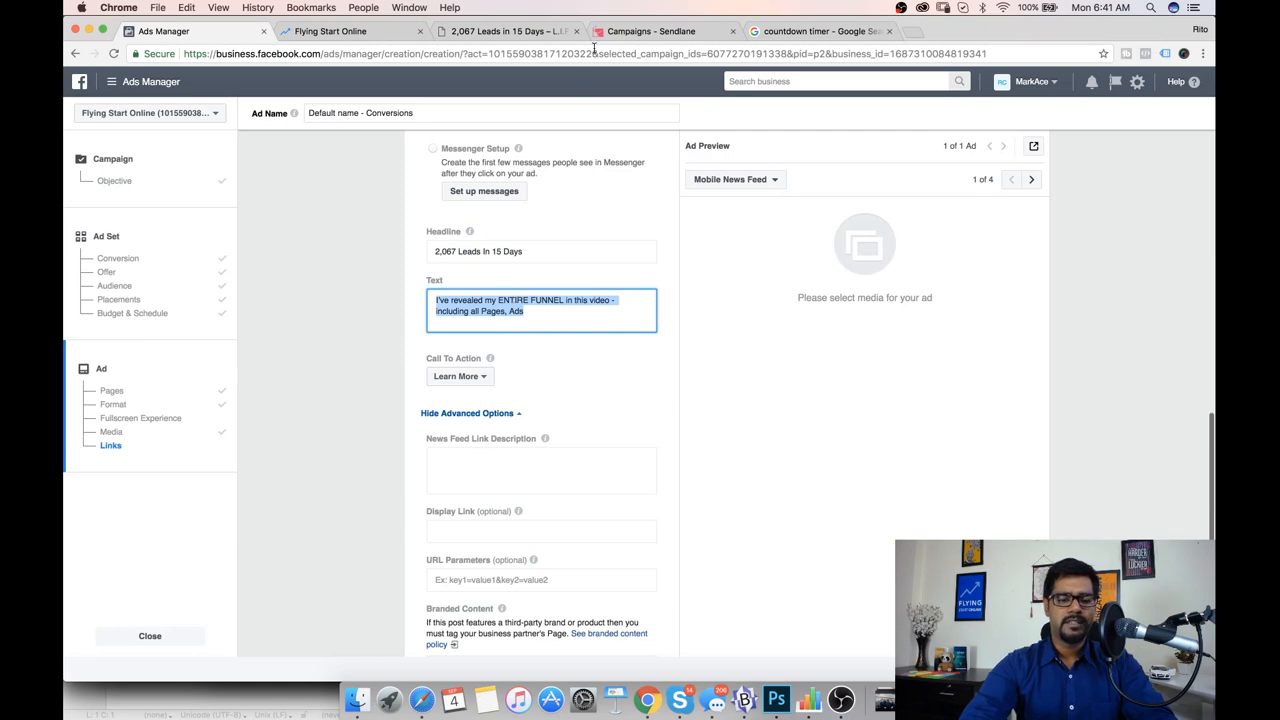
pyautogui.click(628, 36)
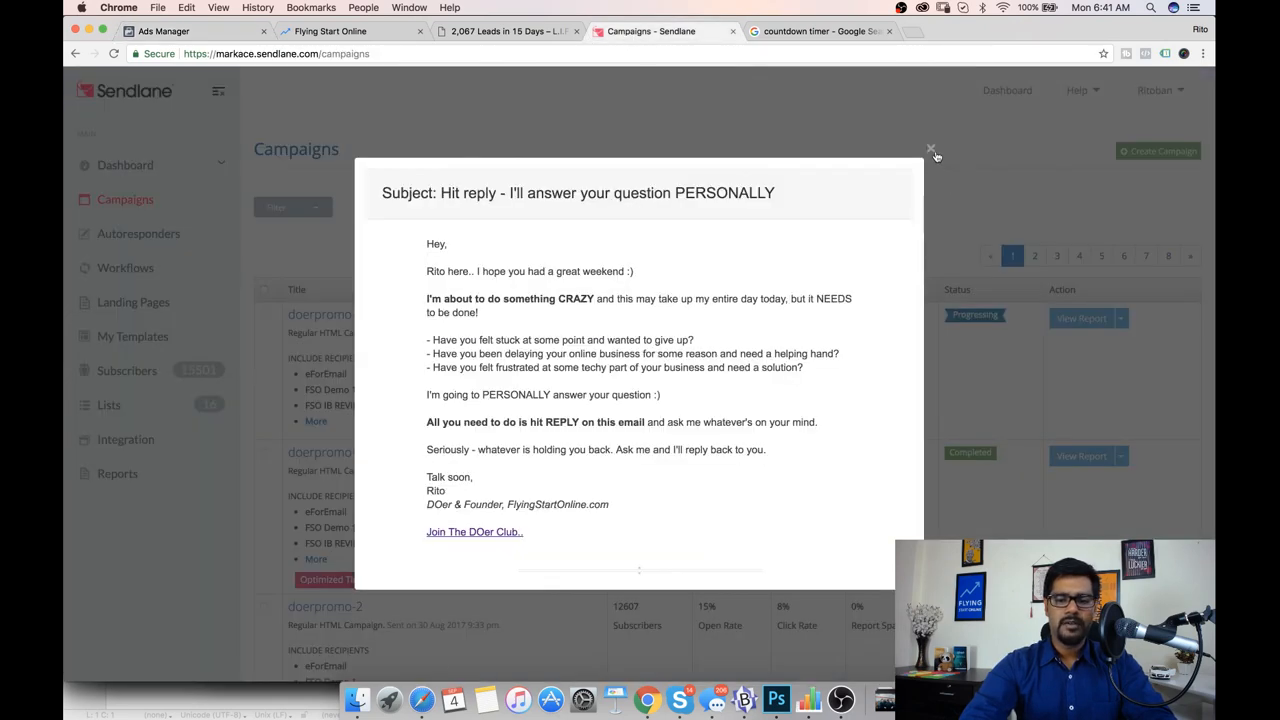
pyautogui.click(931, 151)
pyautogui.click(1121, 456)
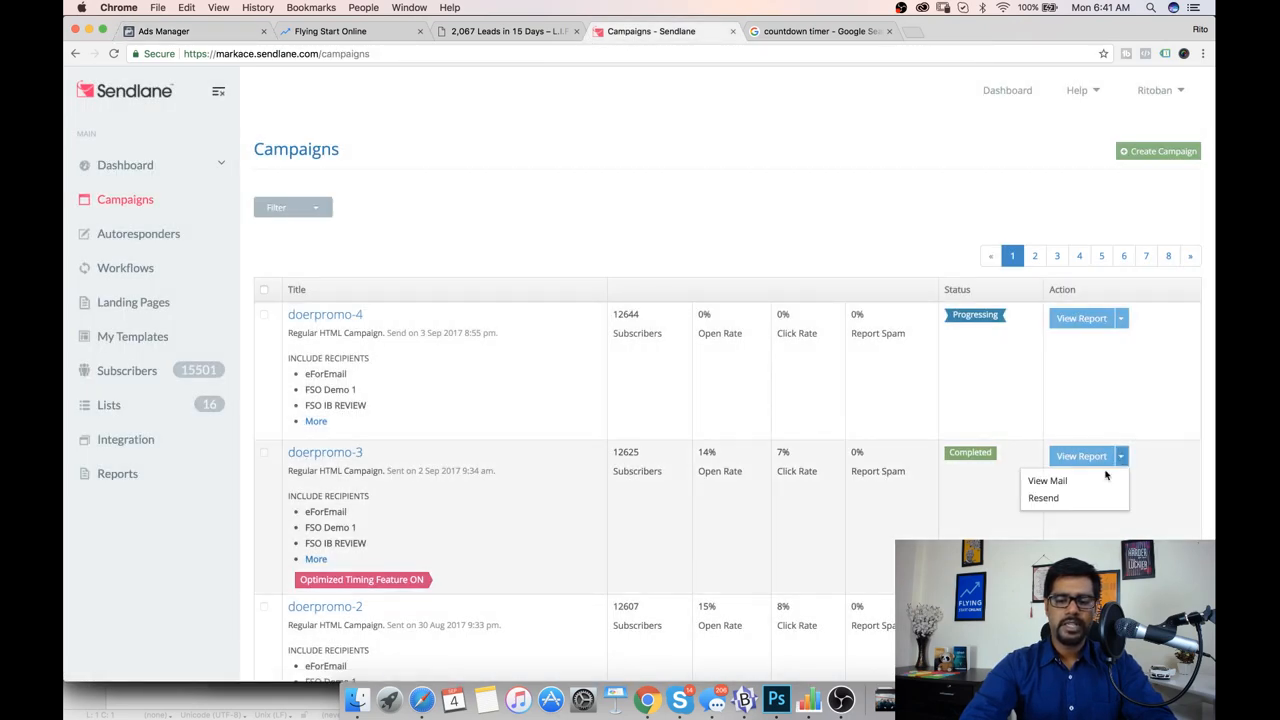
pyautogui.click(1047, 480)
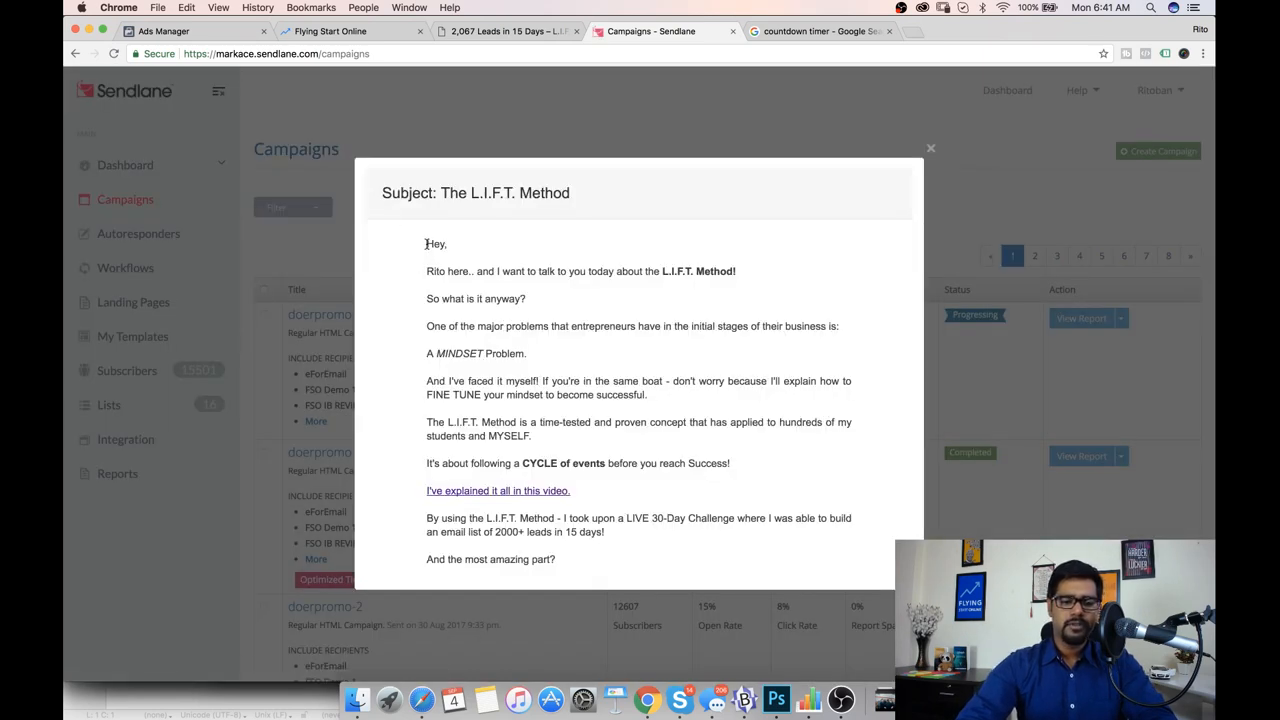
# Step: Copy the email's body from the greeting through its final link and replace the ad's text with it in Ads Manager
pyautogui.moveTo(427, 243); pyautogui.dragTo(493, 405)
pyautogui.scroll(-6, 480, 320)
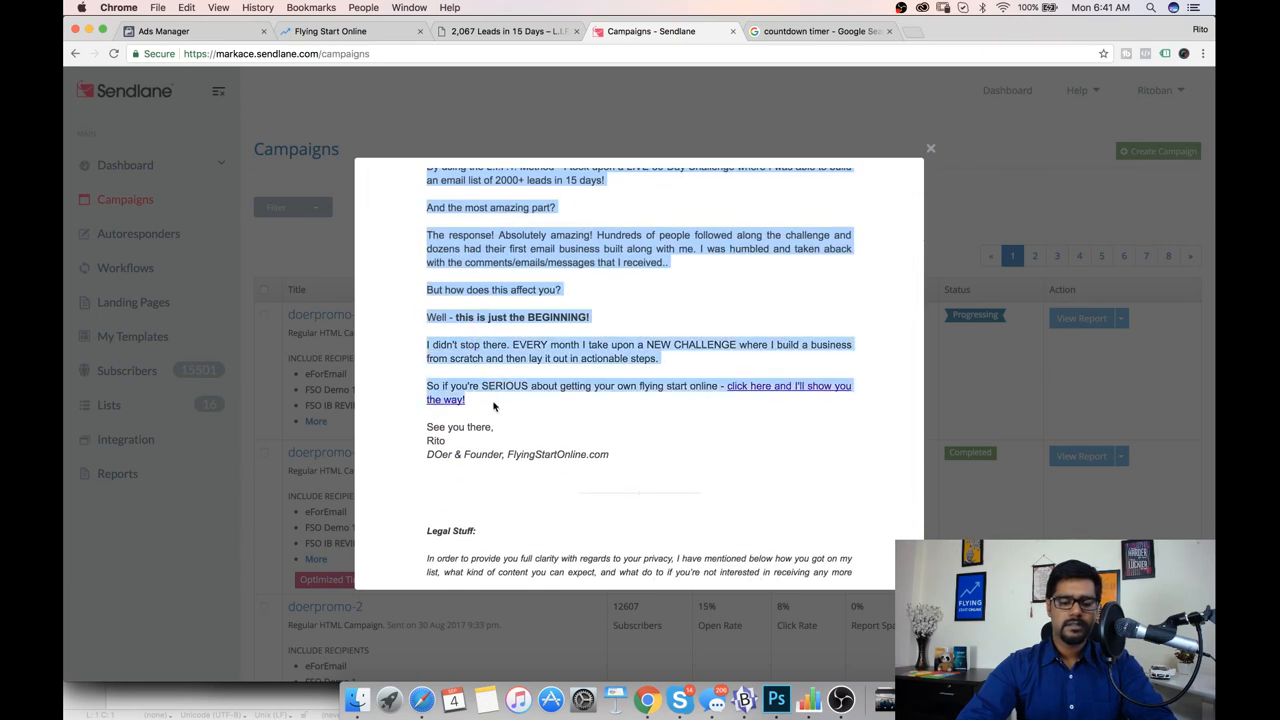
pyautogui.press('super+c')
pyautogui.click(235, 38)
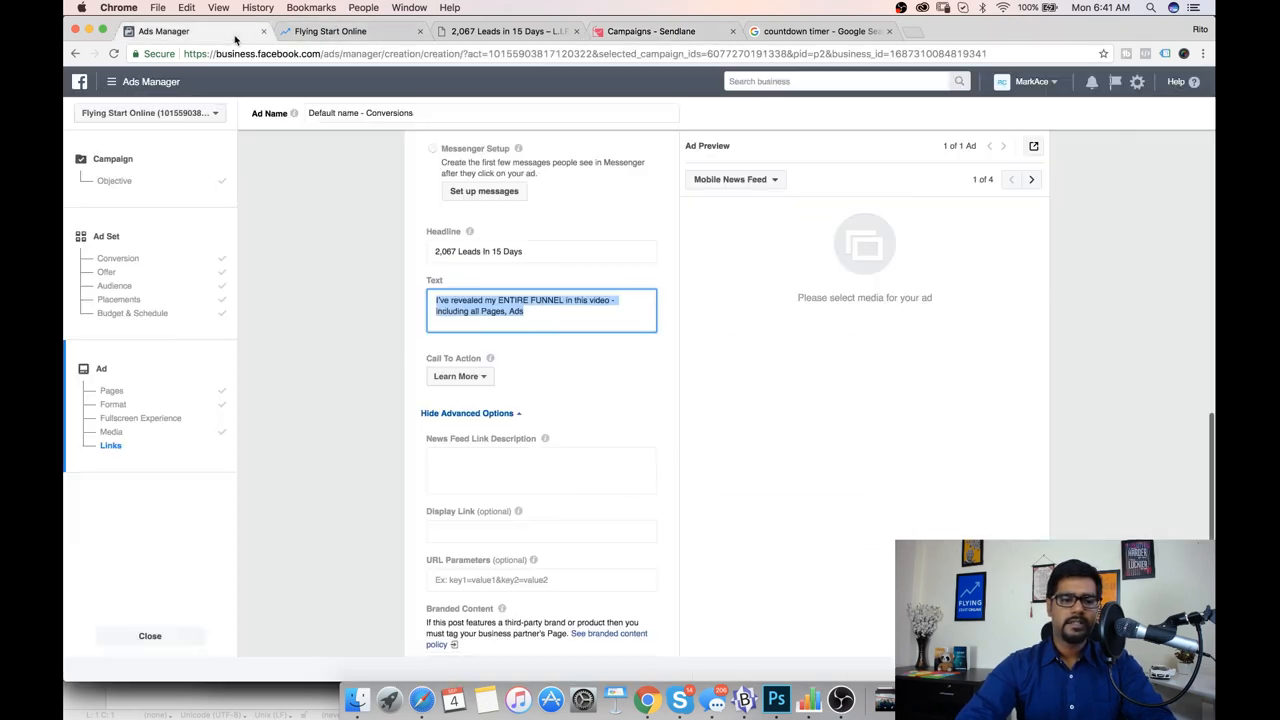
pyautogui.press('super+v')
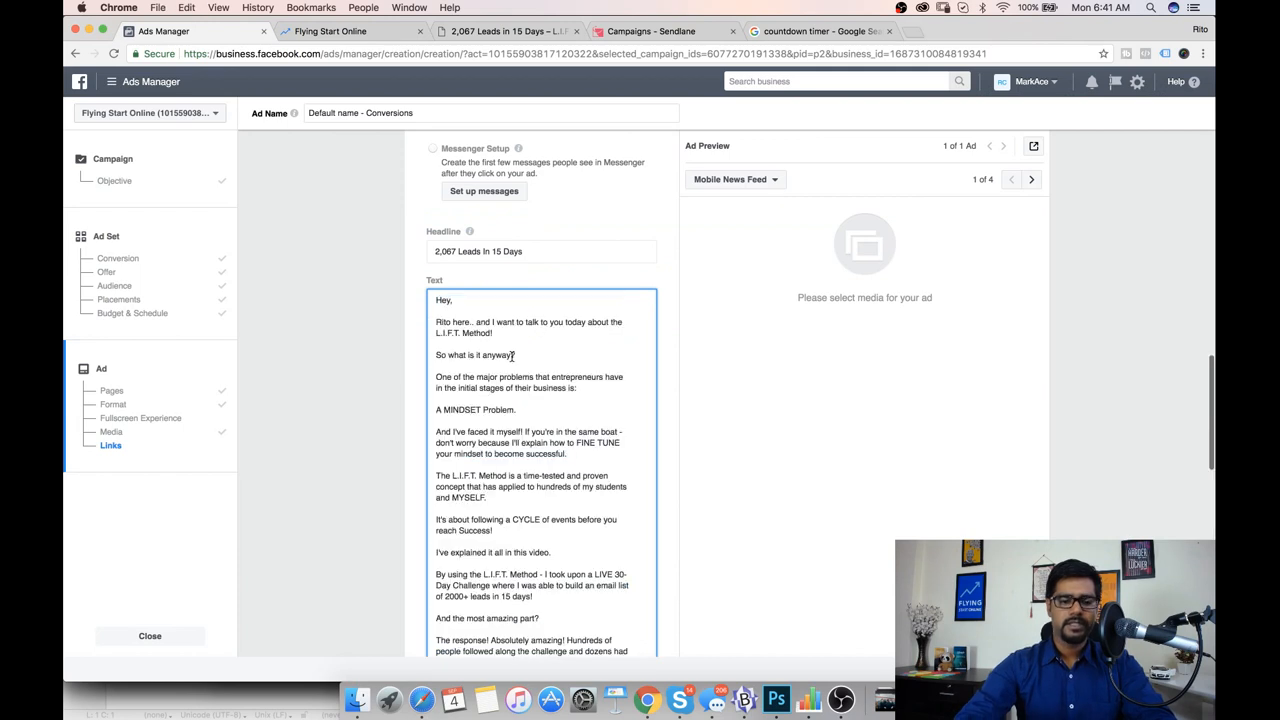
# Step: Select the "Hey," greeting in the ad text, open getemoji.com in a new browser tab and copy the red exclamation mark symbol
pyautogui.moveTo(455, 300); pyautogui.dragTo(392, 302)
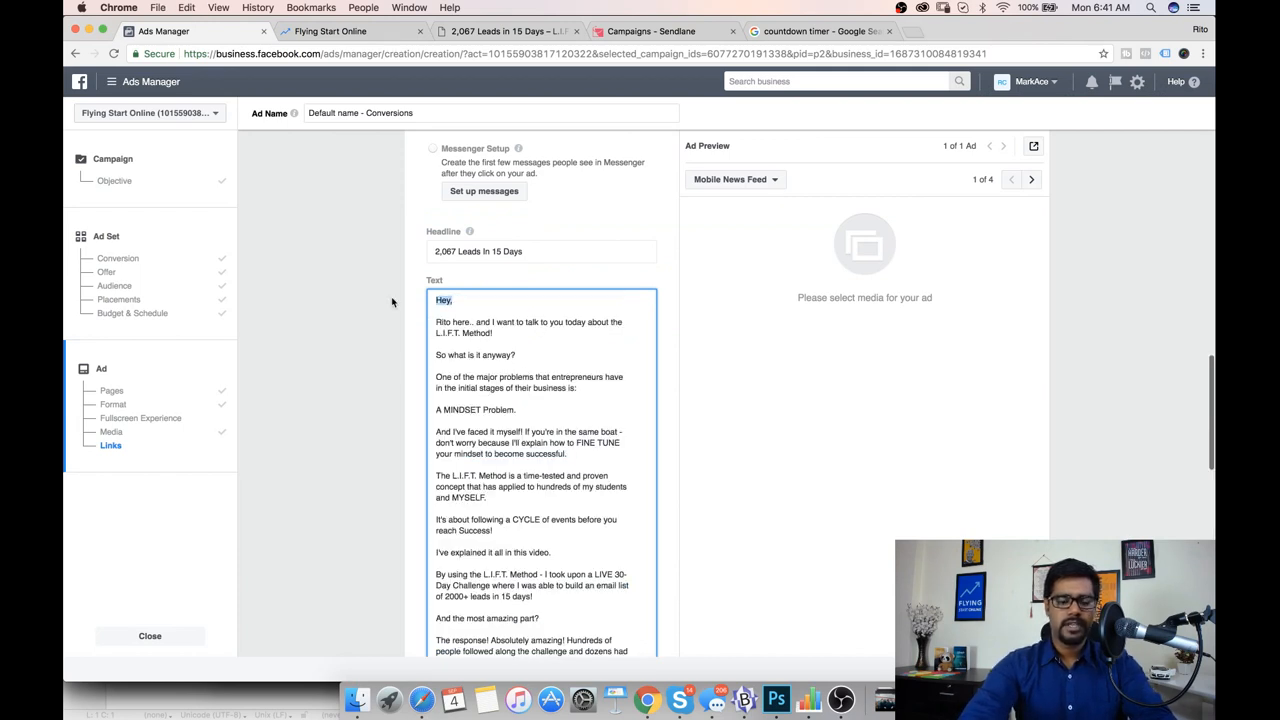
pyautogui.press('super+t')
pyautogui.write('get')
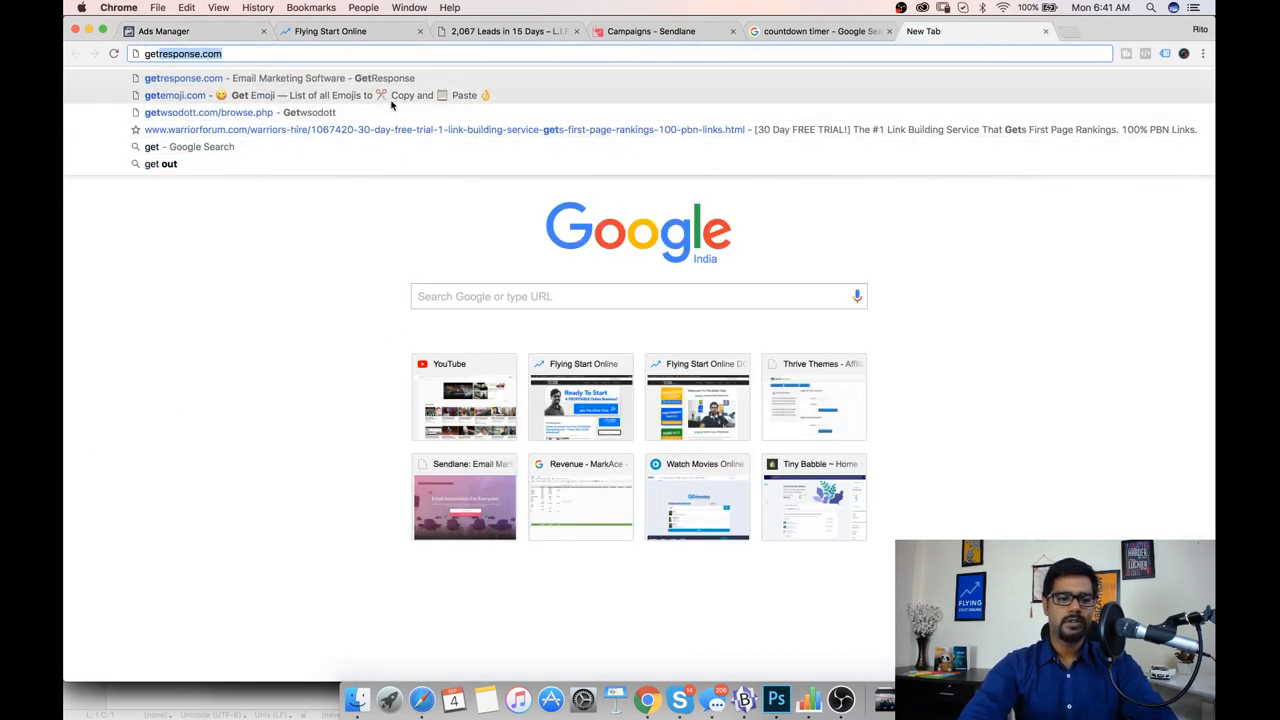
pyautogui.click(391, 98)
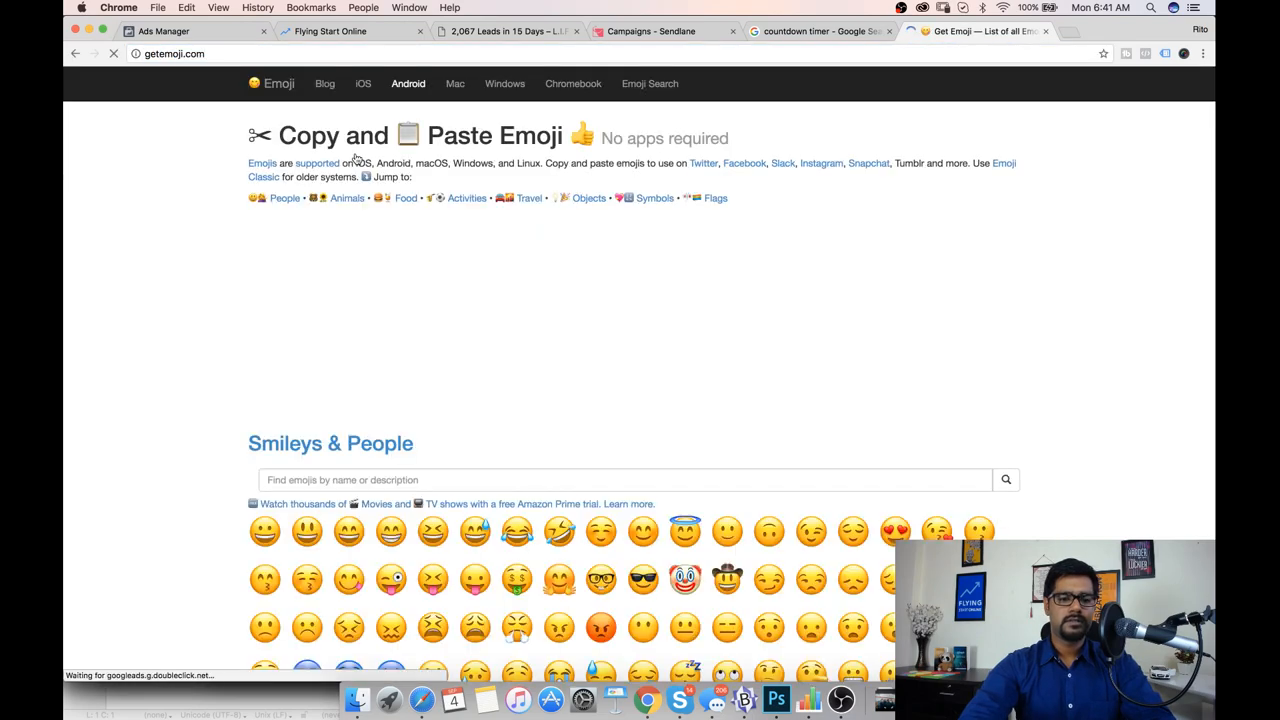
pyautogui.scroll(-3, 366, 353)
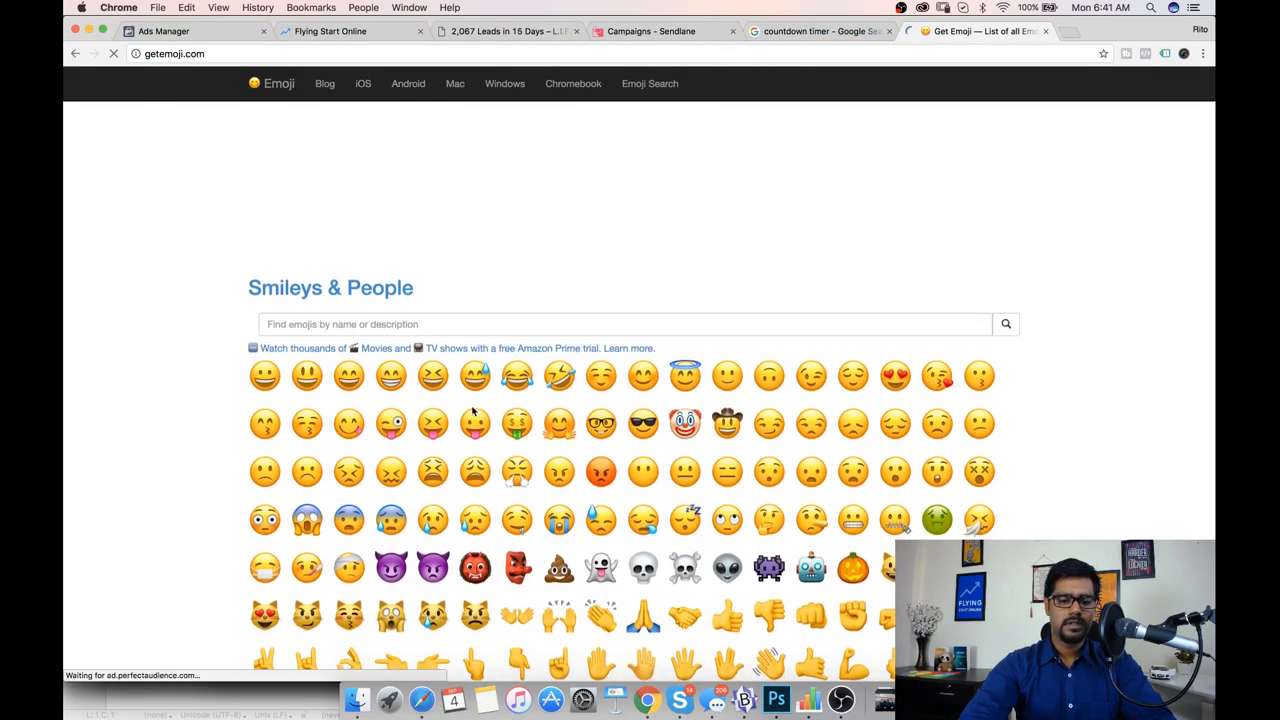
pyautogui.scroll(-20, 473, 410)
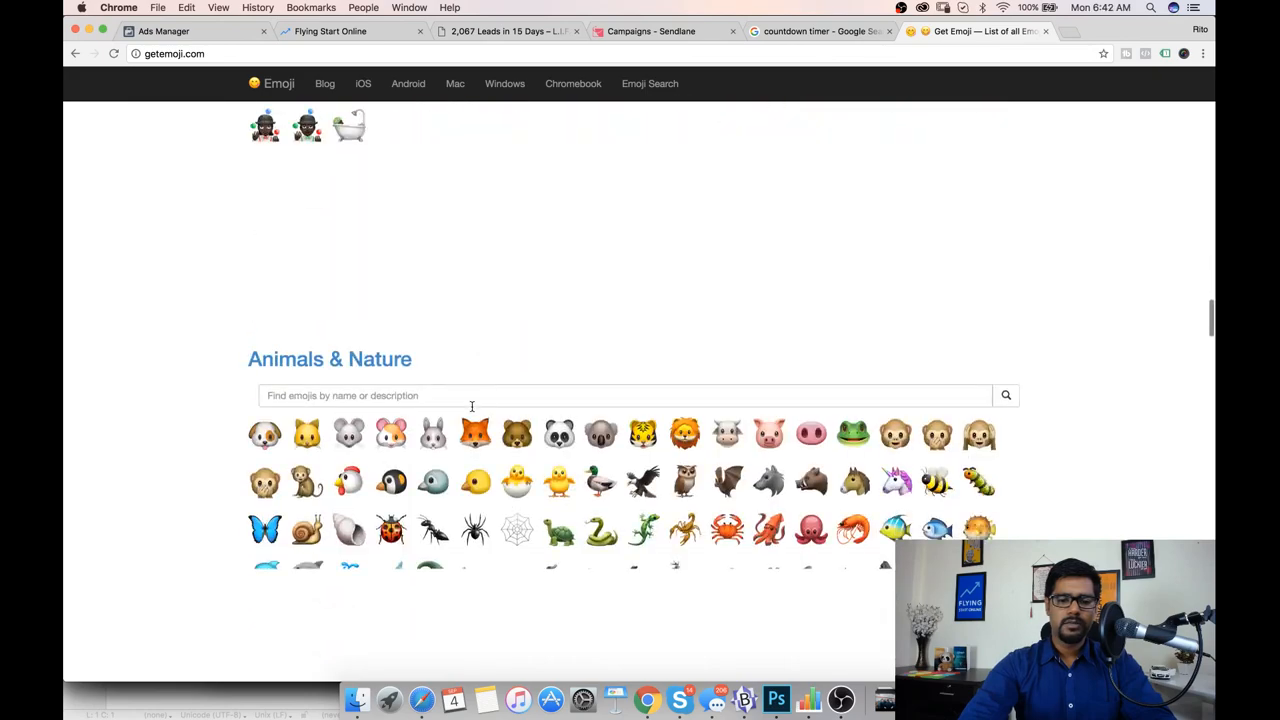
pyautogui.scroll(-20, 472, 406)
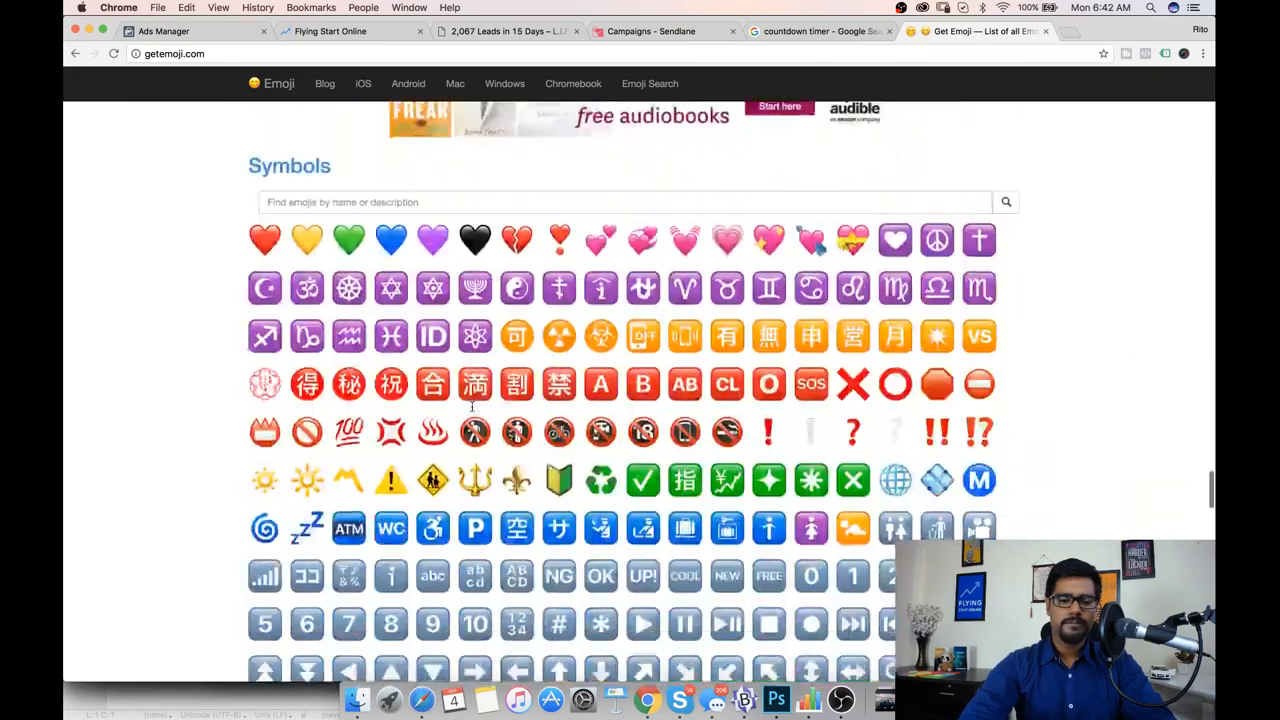
pyautogui.scroll(-5, 472, 406)
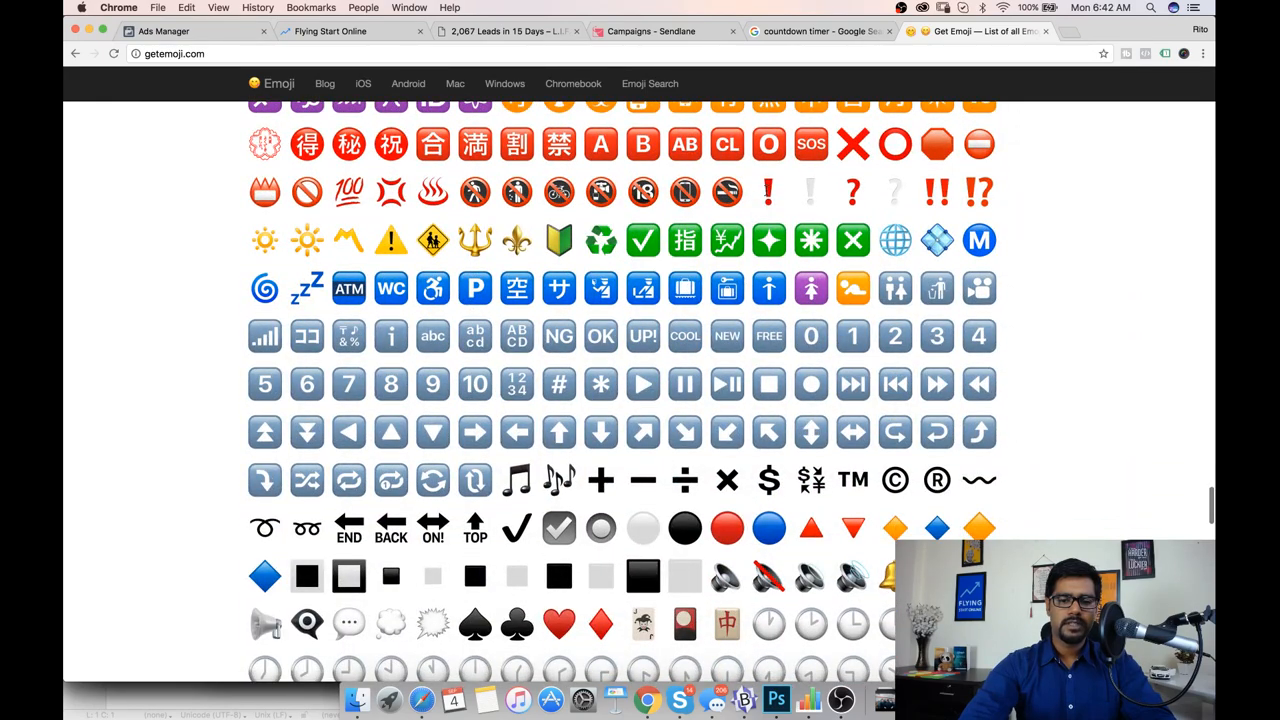
pyautogui.rightClick(767, 183)
pyautogui.click(800, 220)
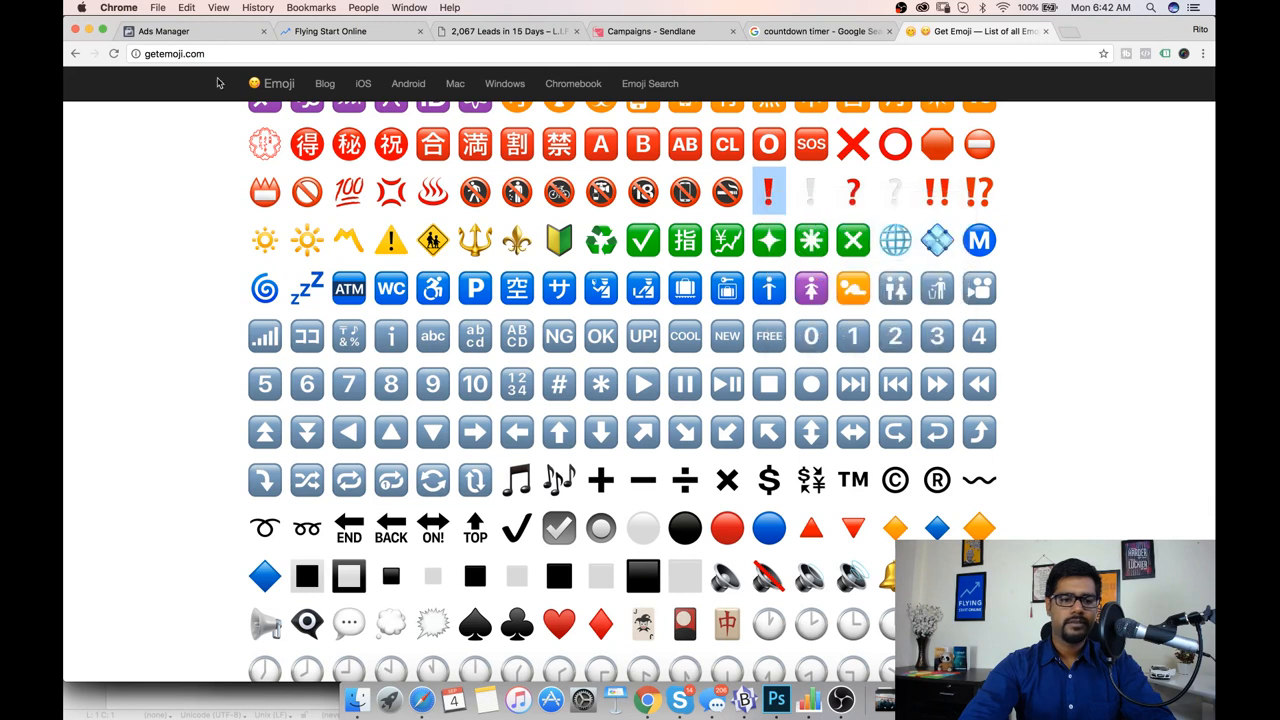
# Step: Replace the ad text's greeting in Ads Manager with "❗2,067 Leads in 15 Days❗"
pyautogui.click(224, 36)
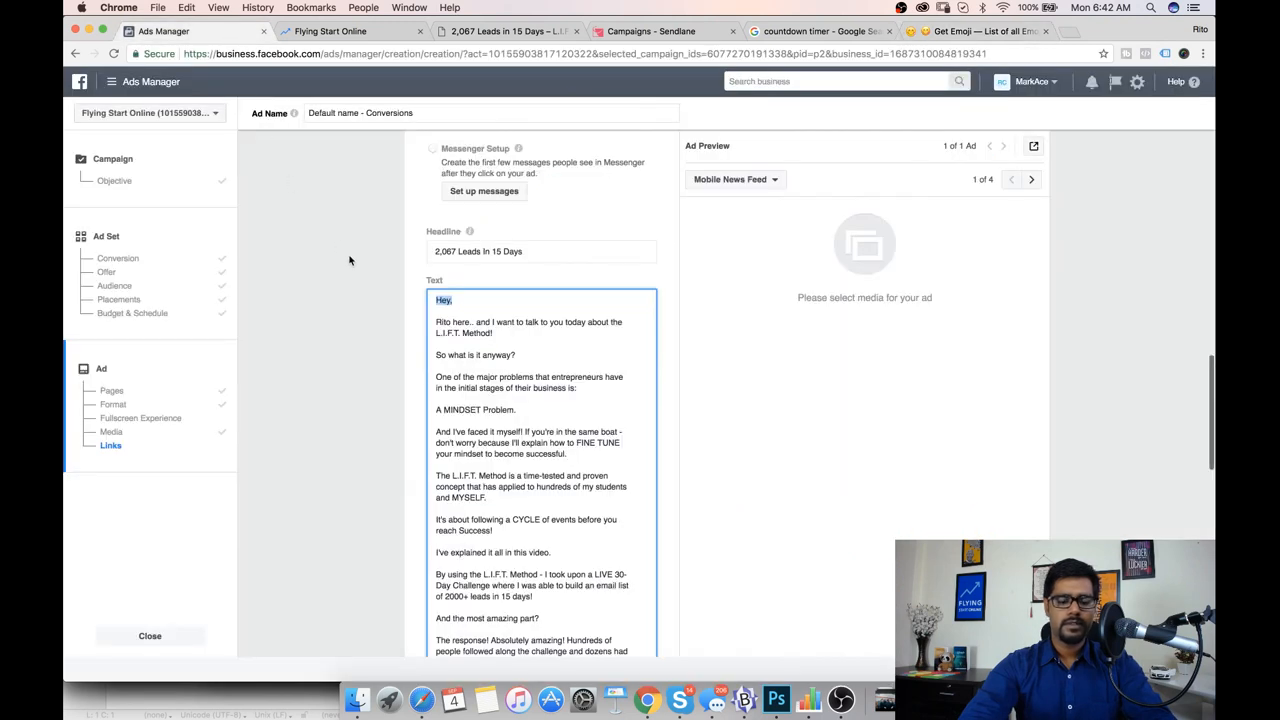
pyautogui.hotkey('ctrl', 'v')
pyautogui.write('2')
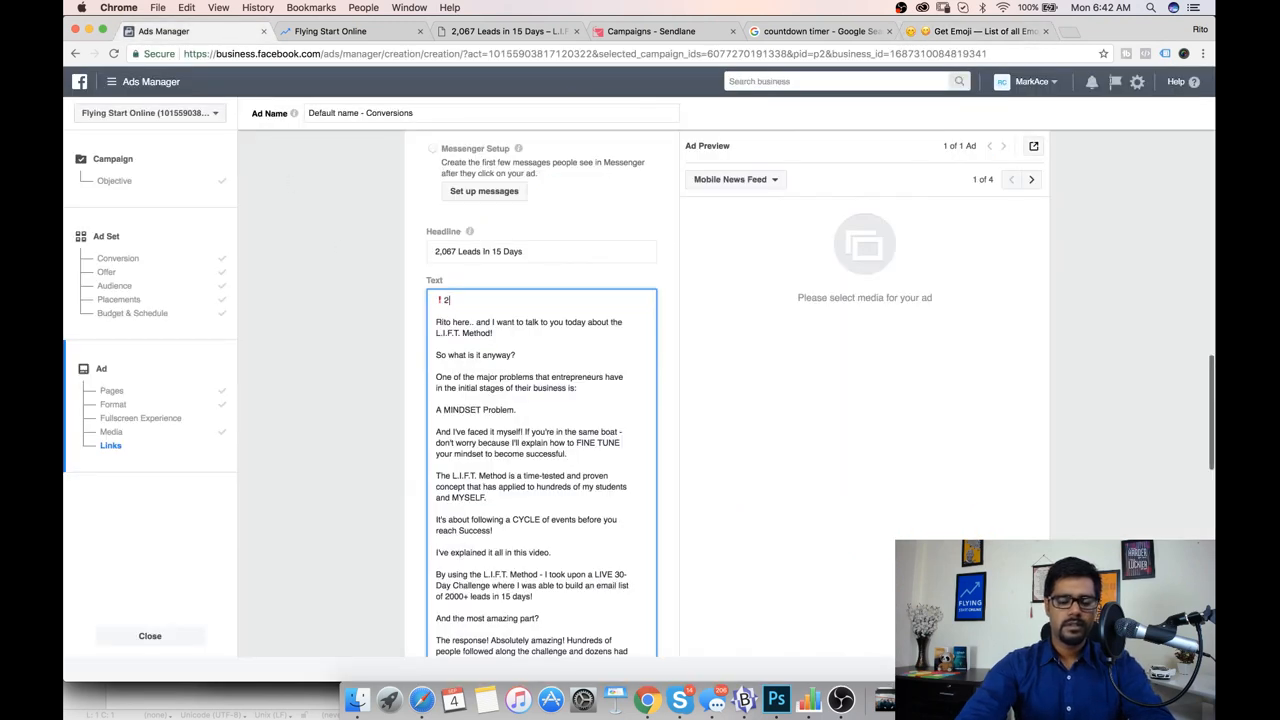
pyautogui.write(',067 Le')
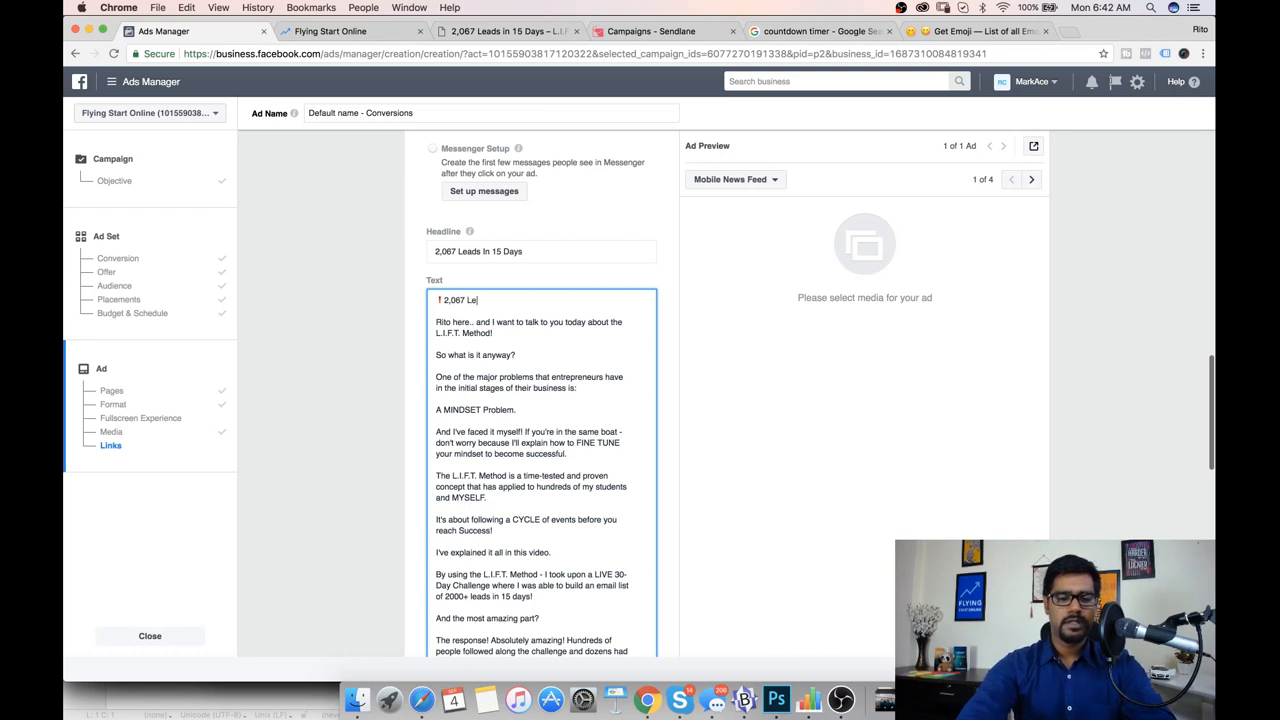
pyautogui.write('ads in 15 Days')
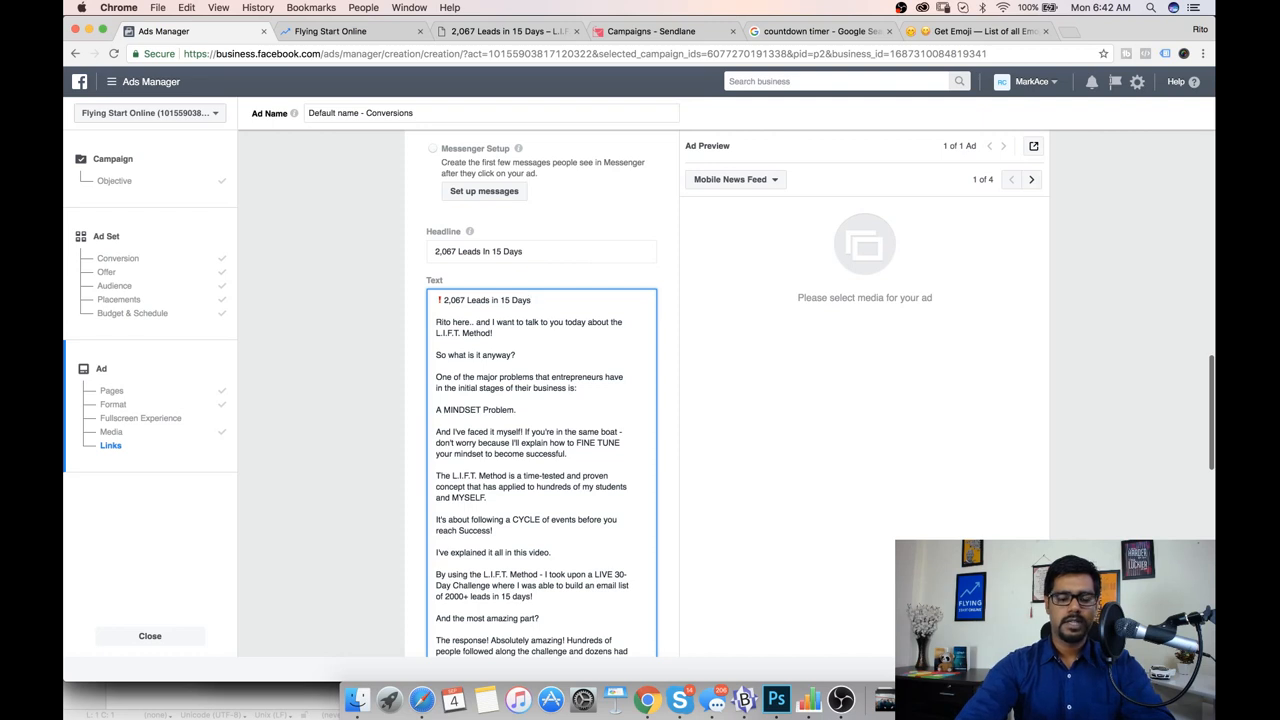
pyautogui.press('super+v')
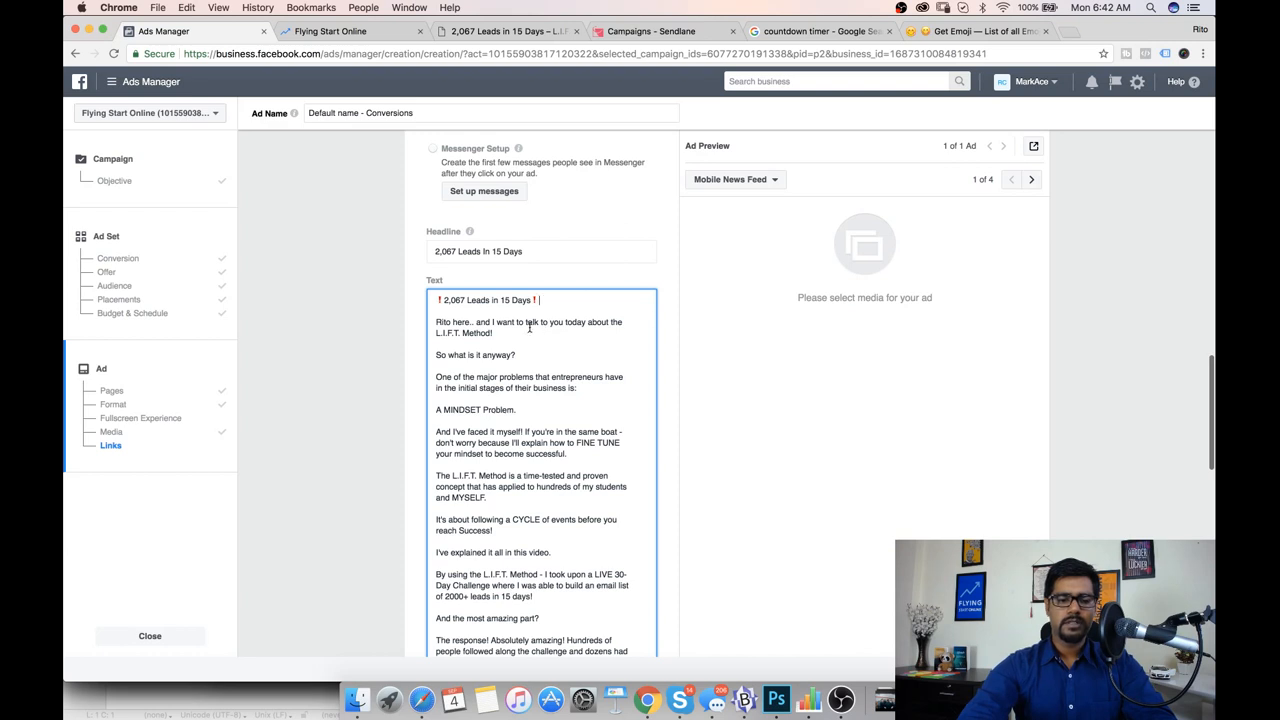
pyautogui.press('Down')
pyautogui.press('Down')
pyautogui.press('Down')
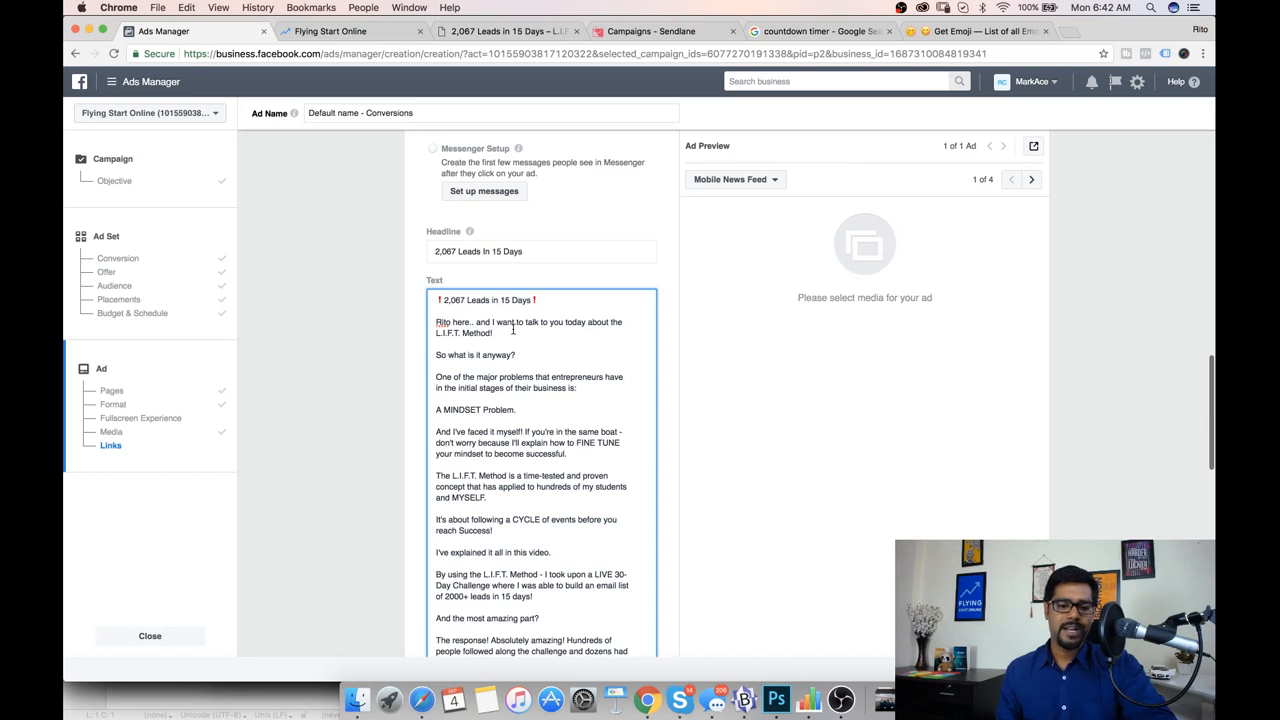
# Step: Delete the ad text's opening sentence introducing the speaker and the L.I.F.T. Method, below the headline line
pyautogui.moveTo(494, 333); pyautogui.dragTo(461, 336)
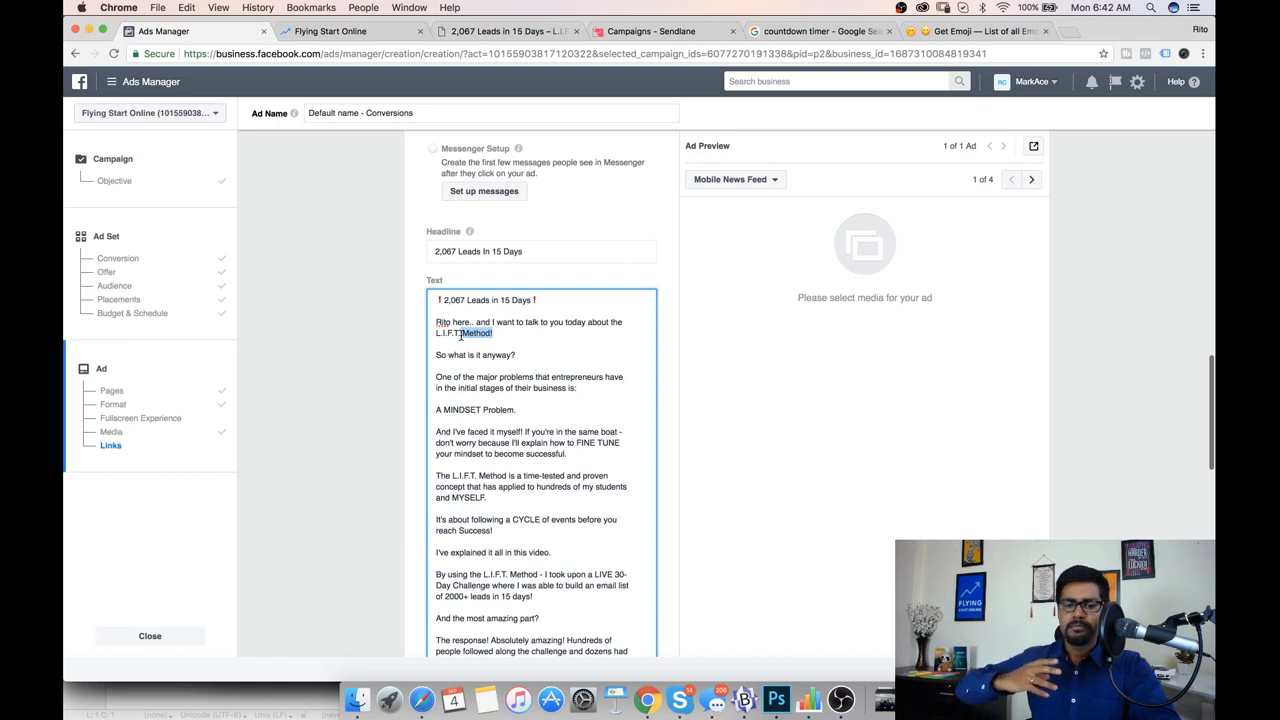
pyautogui.moveTo(575, 388); pyautogui.dragTo(443, 388)
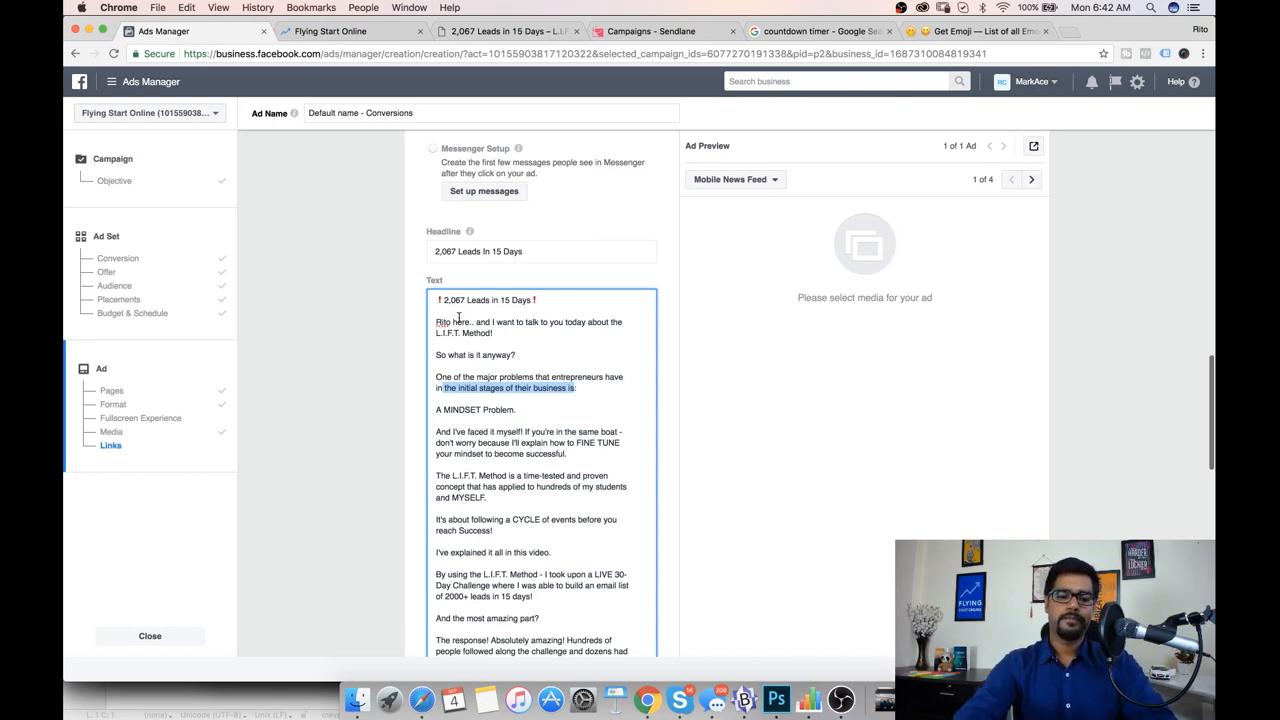
pyautogui.moveTo(452, 322); pyautogui.dragTo(515, 343)
pyautogui.press('BackSpace')
pyautogui.press('BackSpace')
pyautogui.press('BackSpace')
pyautogui.press('BackSpace')
pyautogui.press('BackSpace')
pyautogui.press('BackSpace')
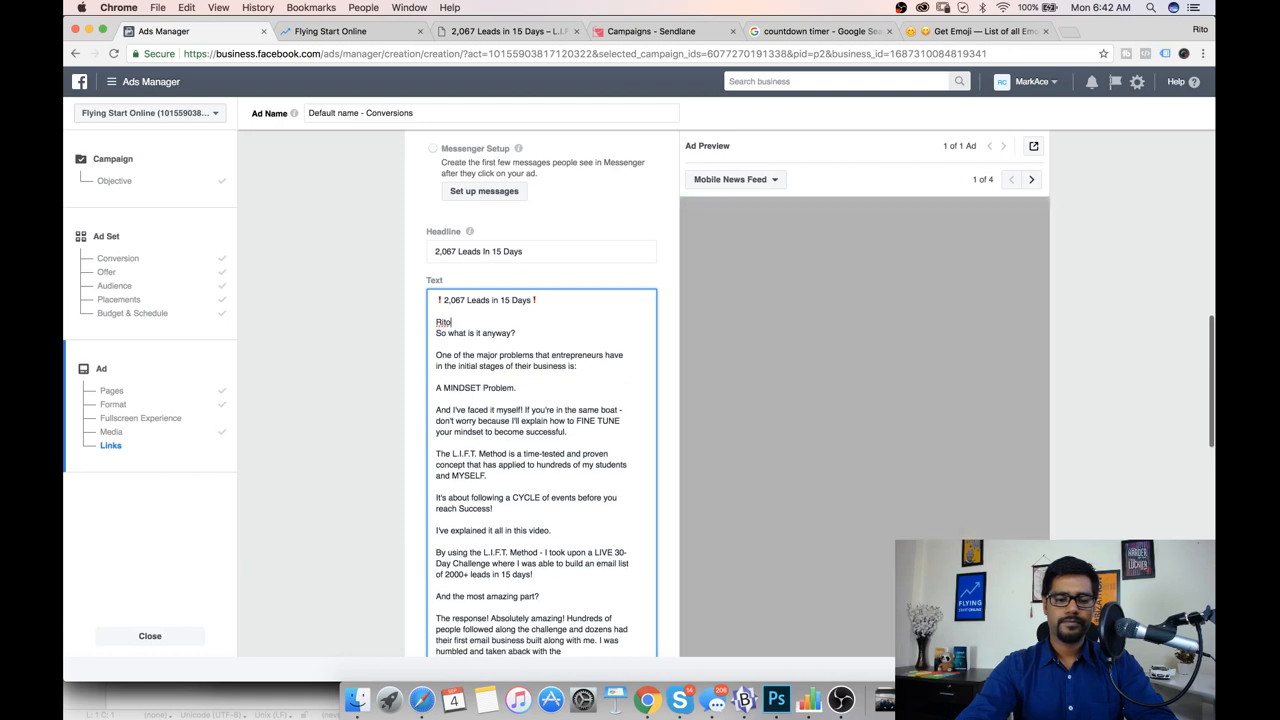
# Step: Write the opening paragraph: "I'm", the founder's first name, "- founder of FlyingStartOnline and I've taught over 25,000 entrepreneurs how to start an online business."
pyautogui.write("I'm ")
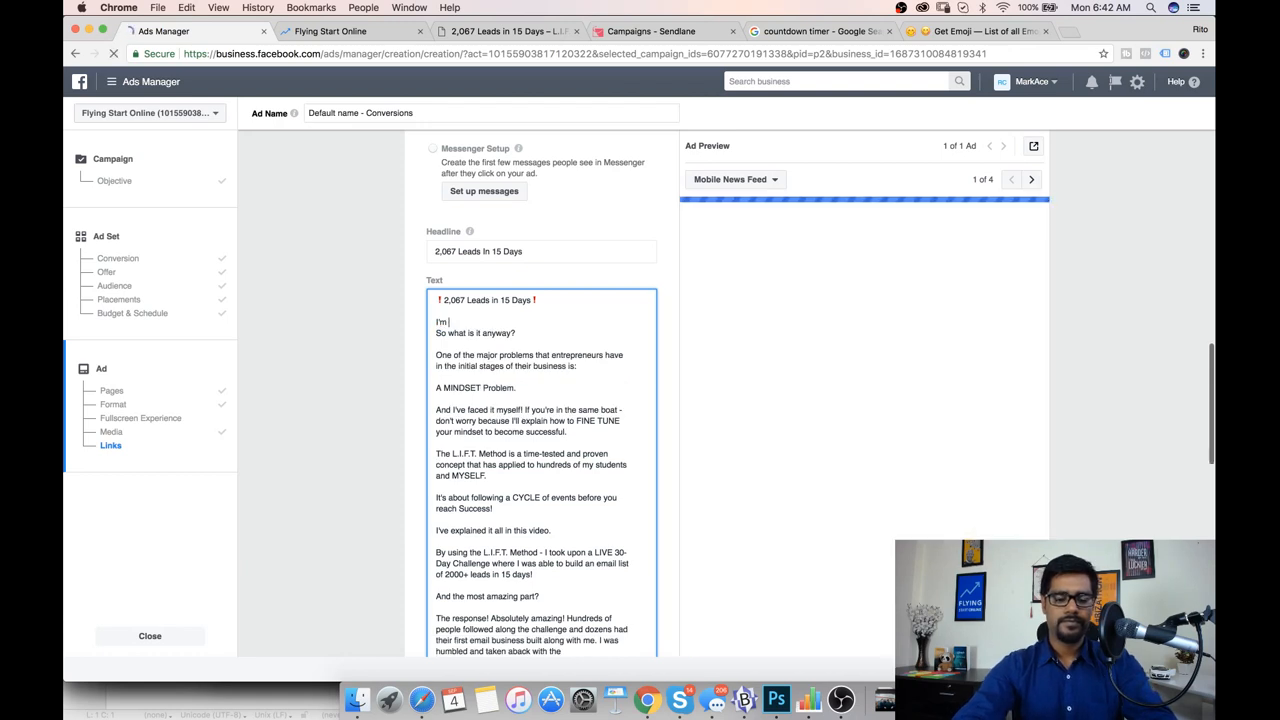
pyautogui.write('Ritoban - foun')
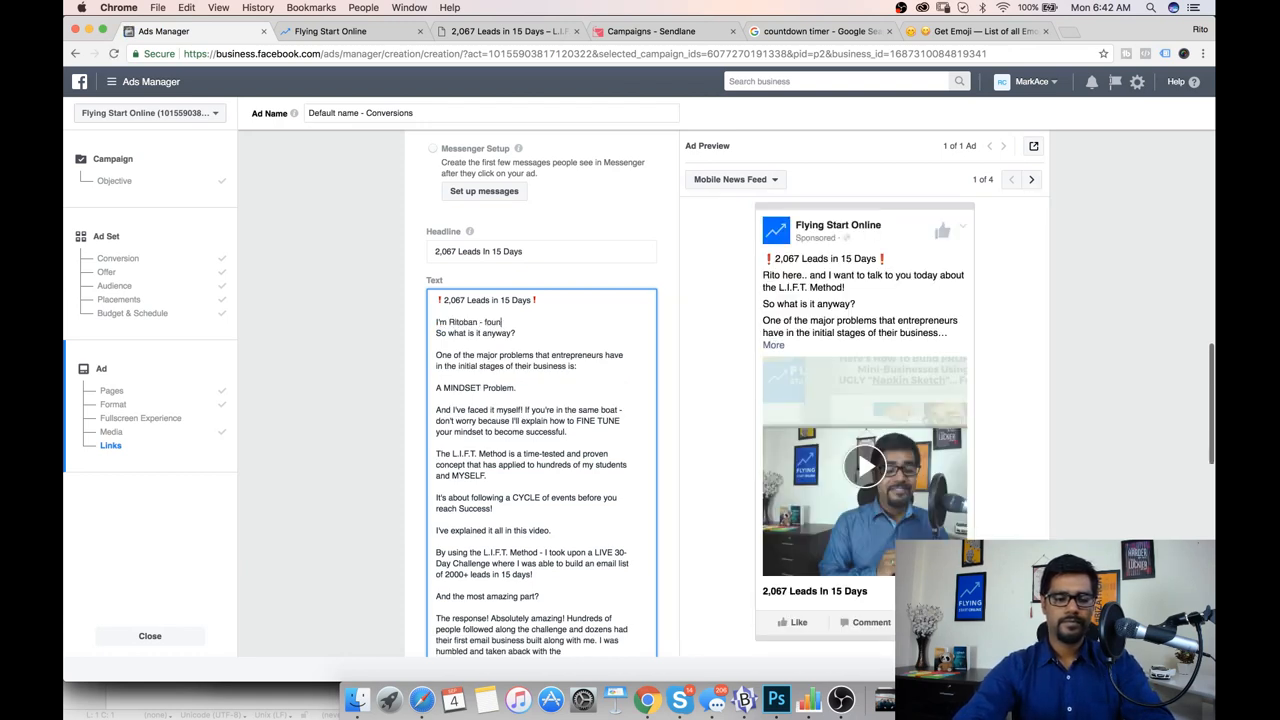
pyautogui.write('der of Flyings')
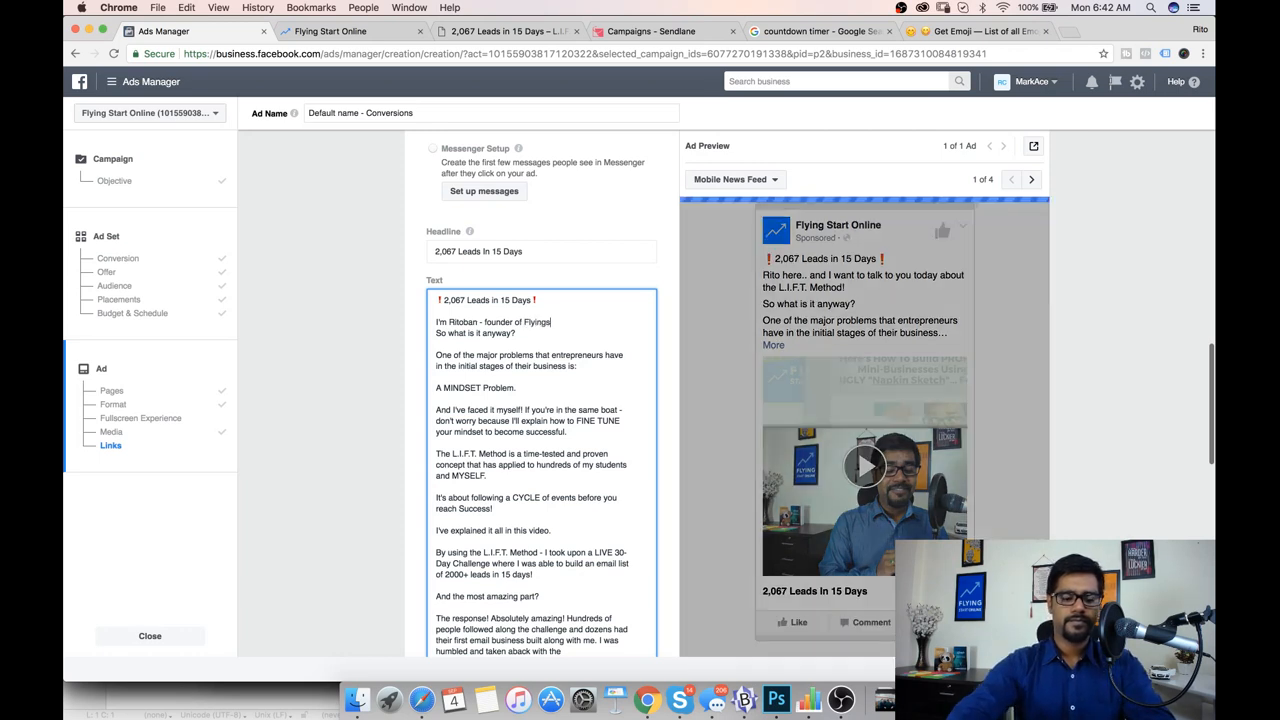
pyautogui.press('BackSpace')
pyautogui.write('S')
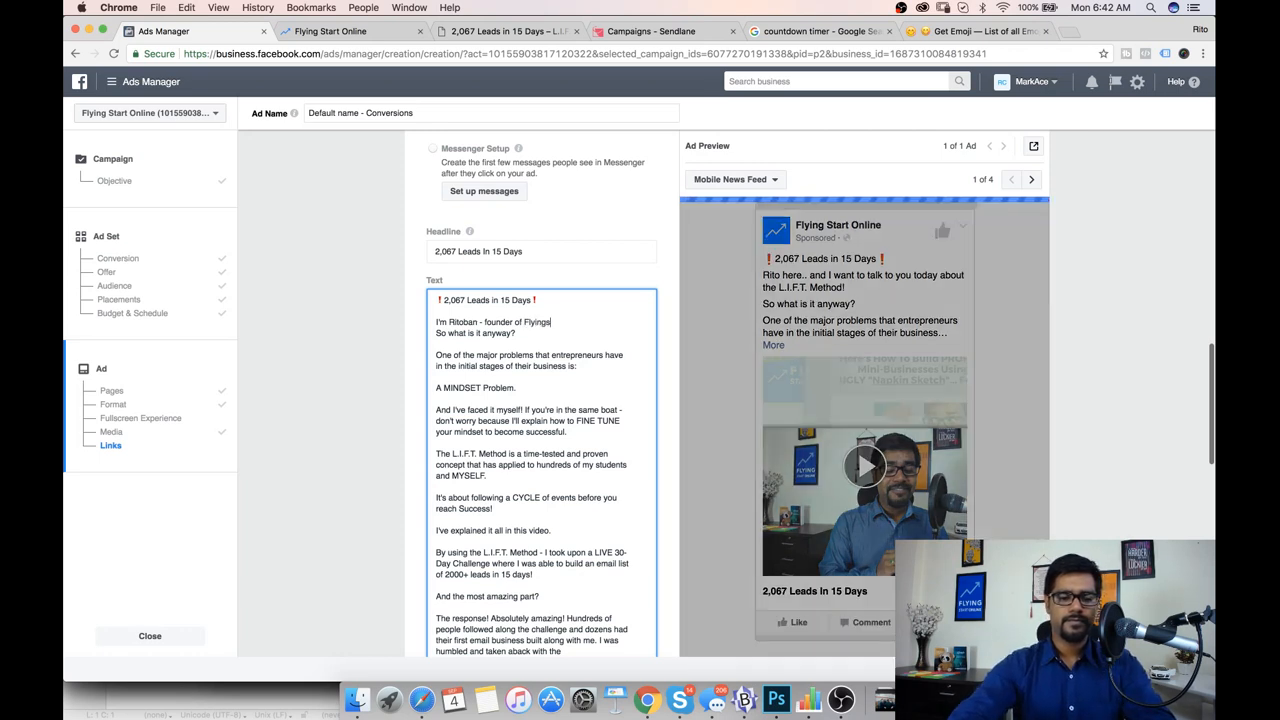
pyautogui.write('tar')
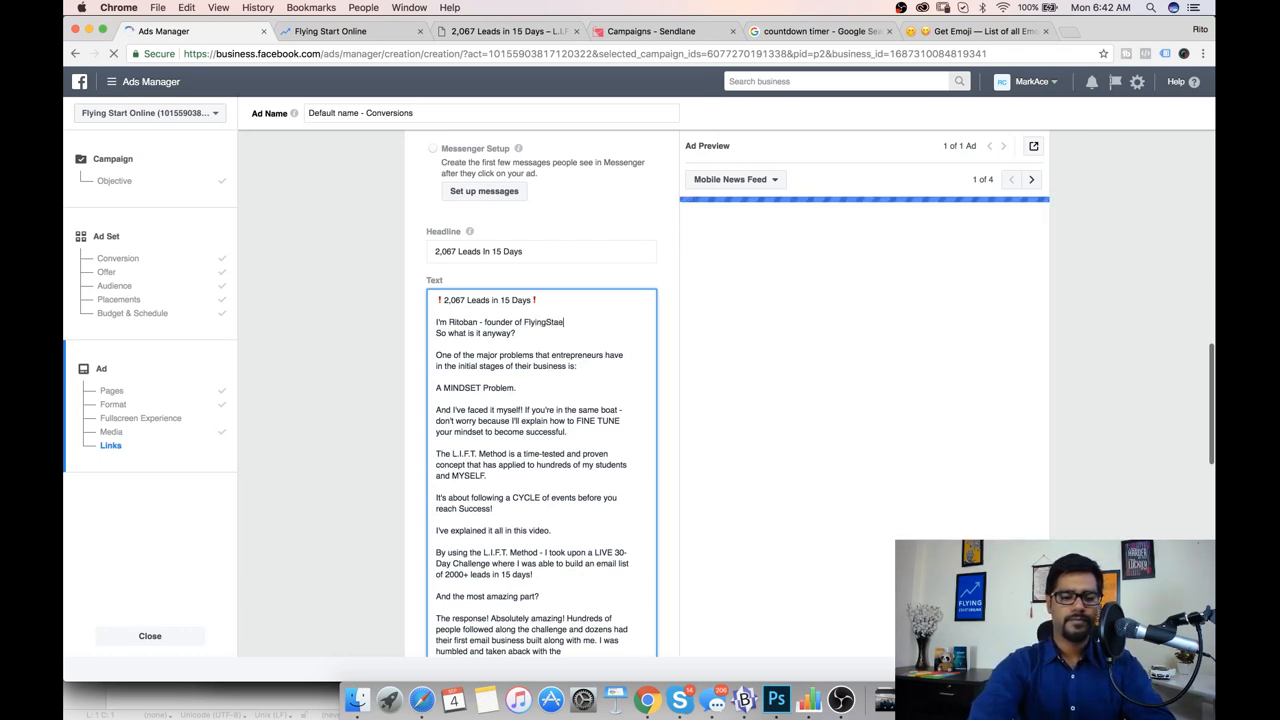
pyautogui.write('tOnline and I')
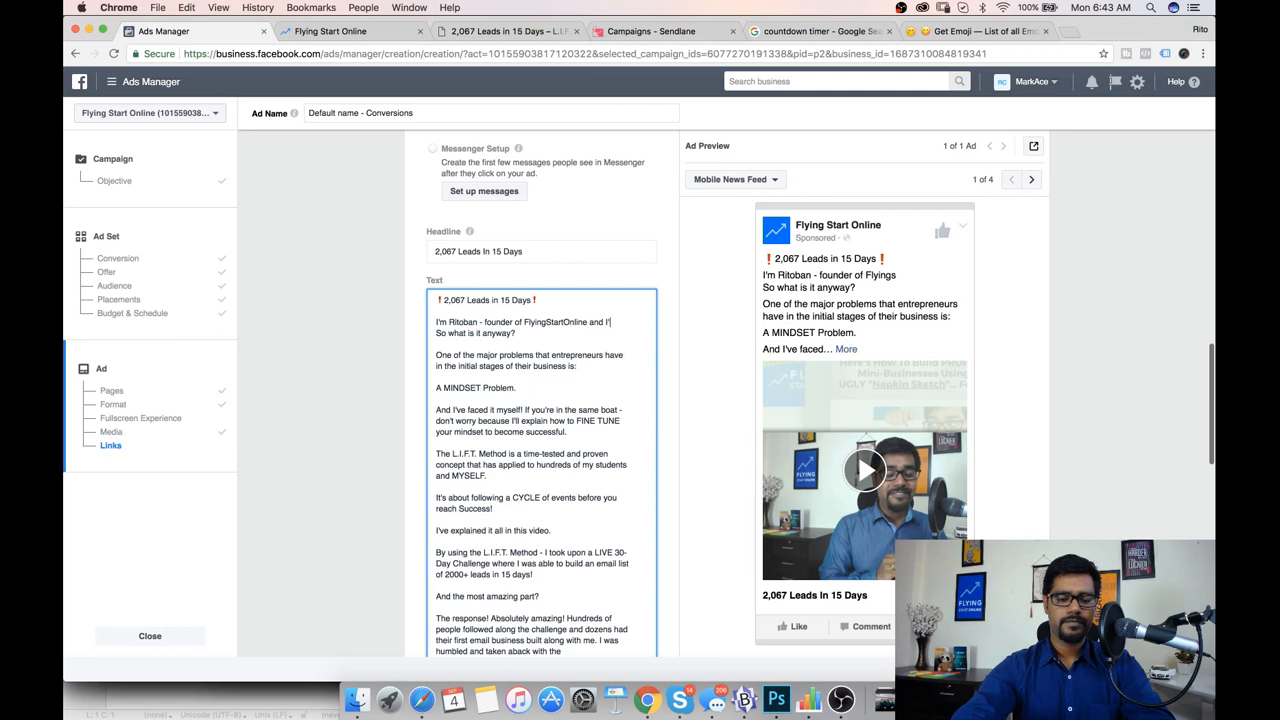
pyautogui.write("'ve taught over 25,000")
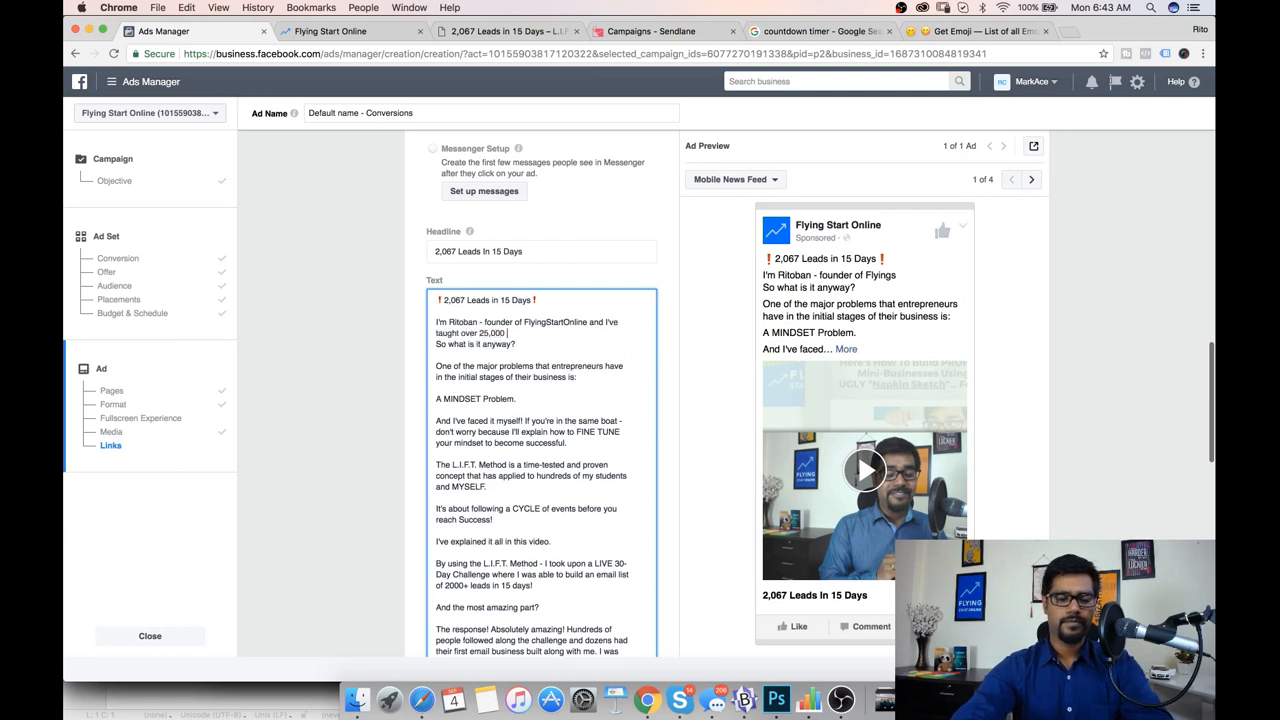
pyautogui.write(' entrepreneurs how to start a')
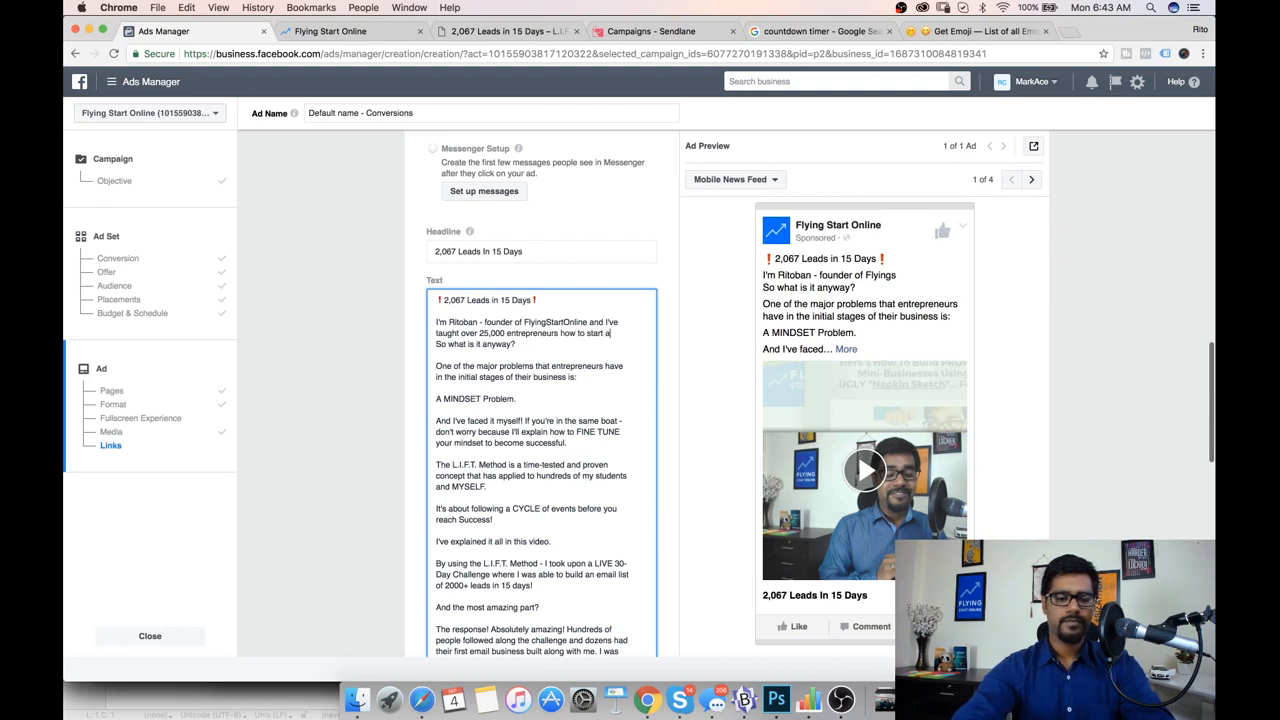
pyautogui.write('n online business.')
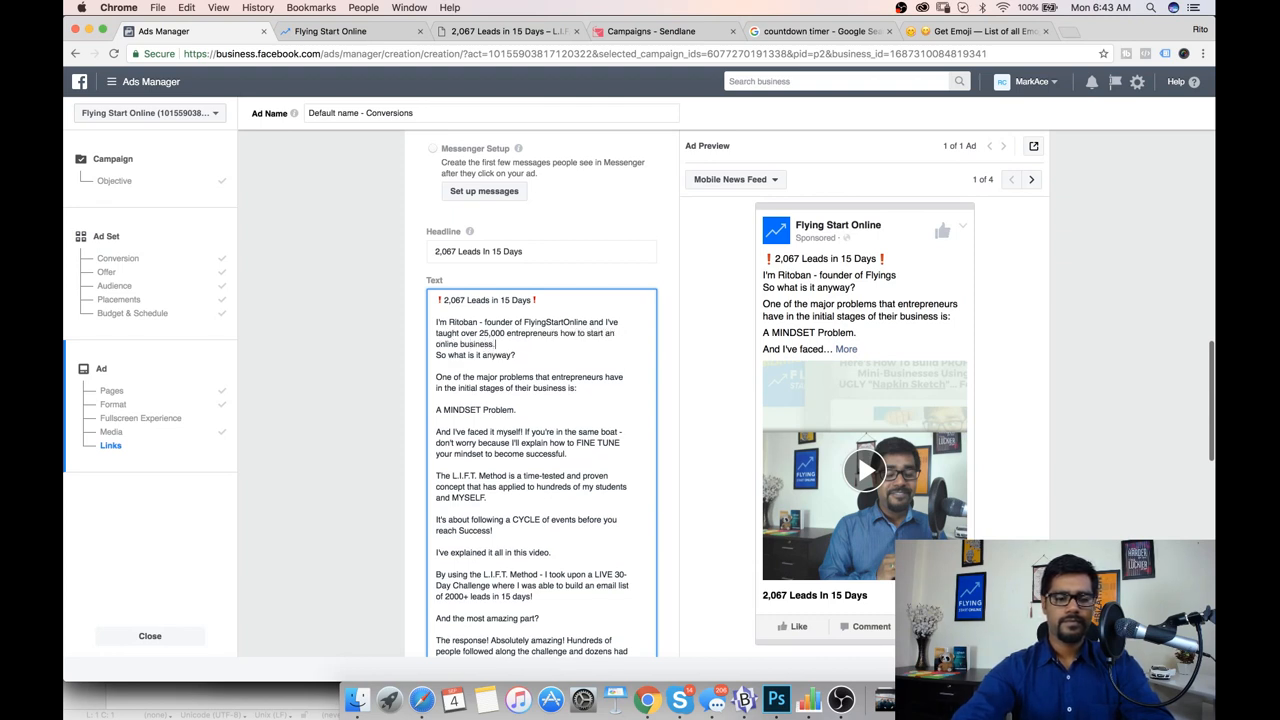
pyautogui.press('Return')
pyautogui.press('Return')
pyautogui.write('But')
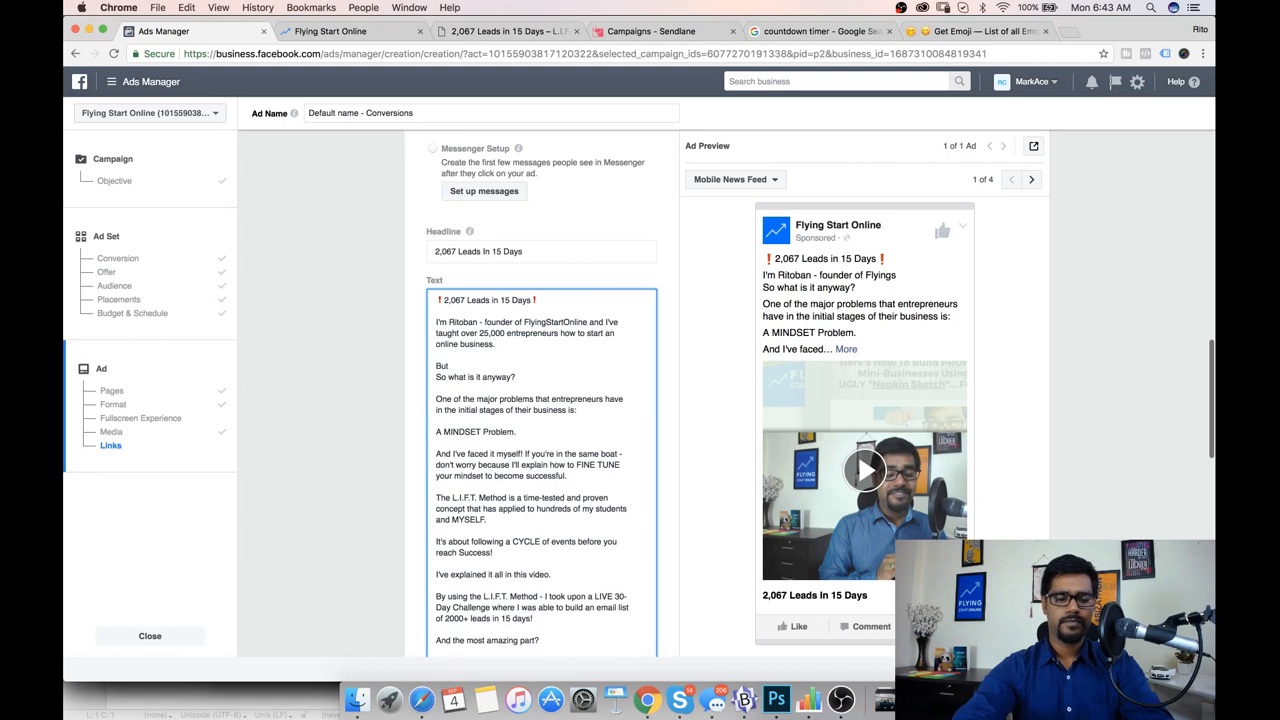
pyautogui.write(' over this')
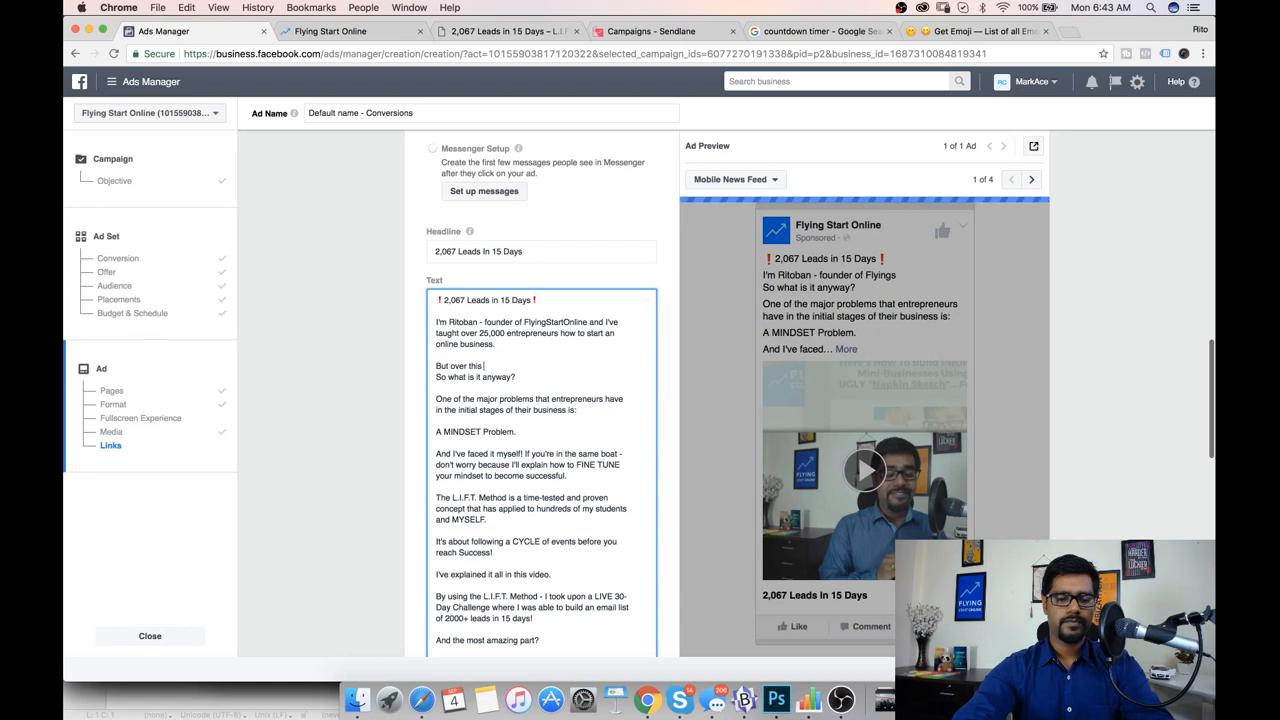
pyautogui.write(' time, I noticed a')
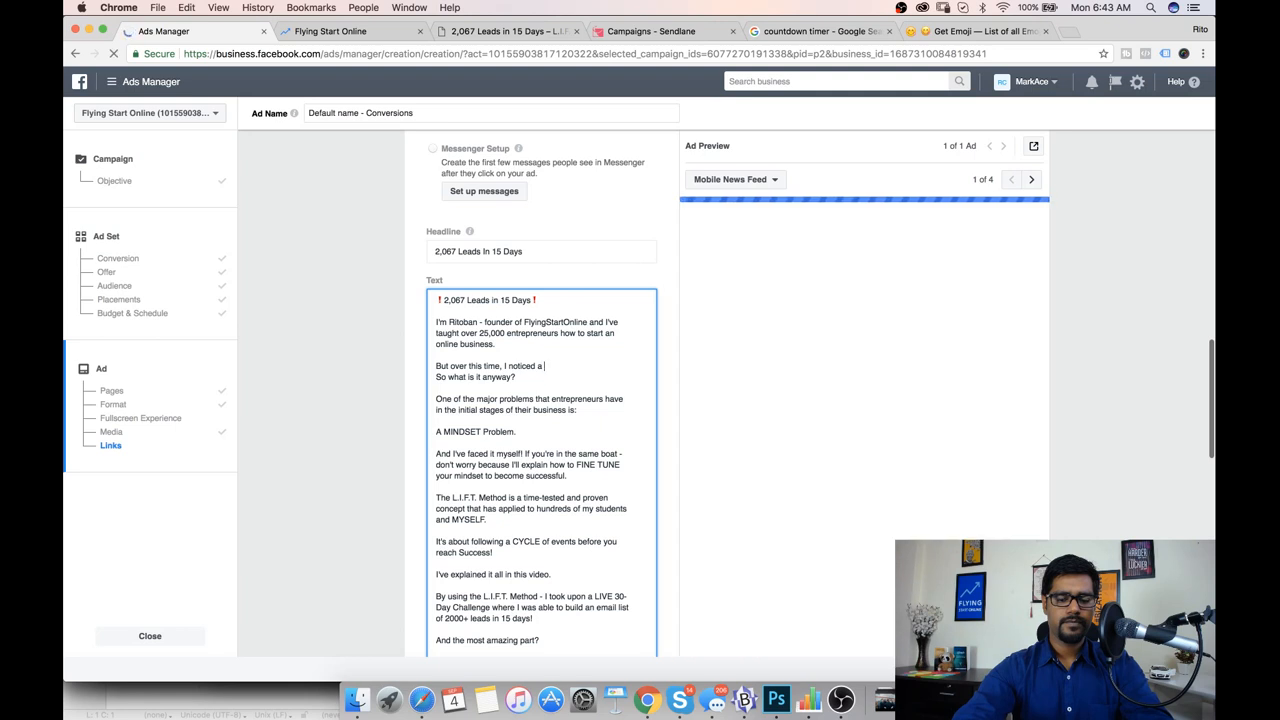
# Step: Make the line below the founder introduction read "Here's what I learnt:"
pyautogui.moveTo(562, 364); pyautogui.dragTo(428, 368)
pyautogui.write("Here's wh")
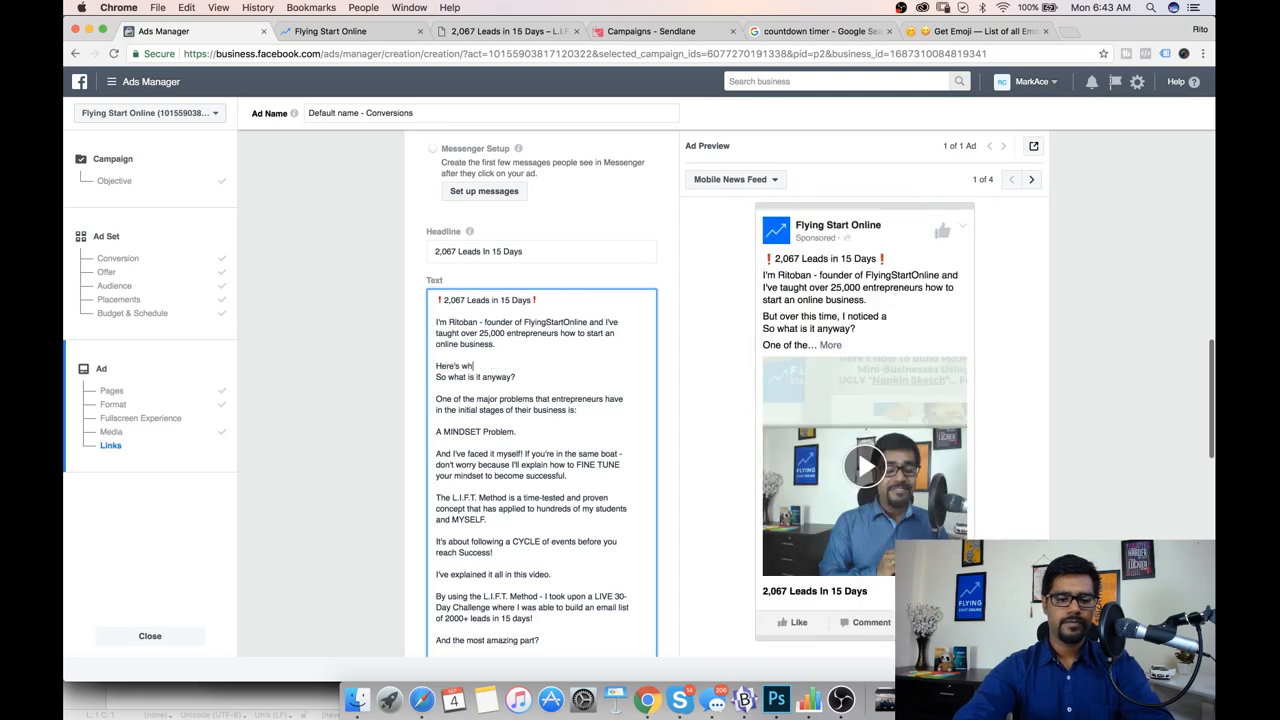
pyautogui.write('at I lea')
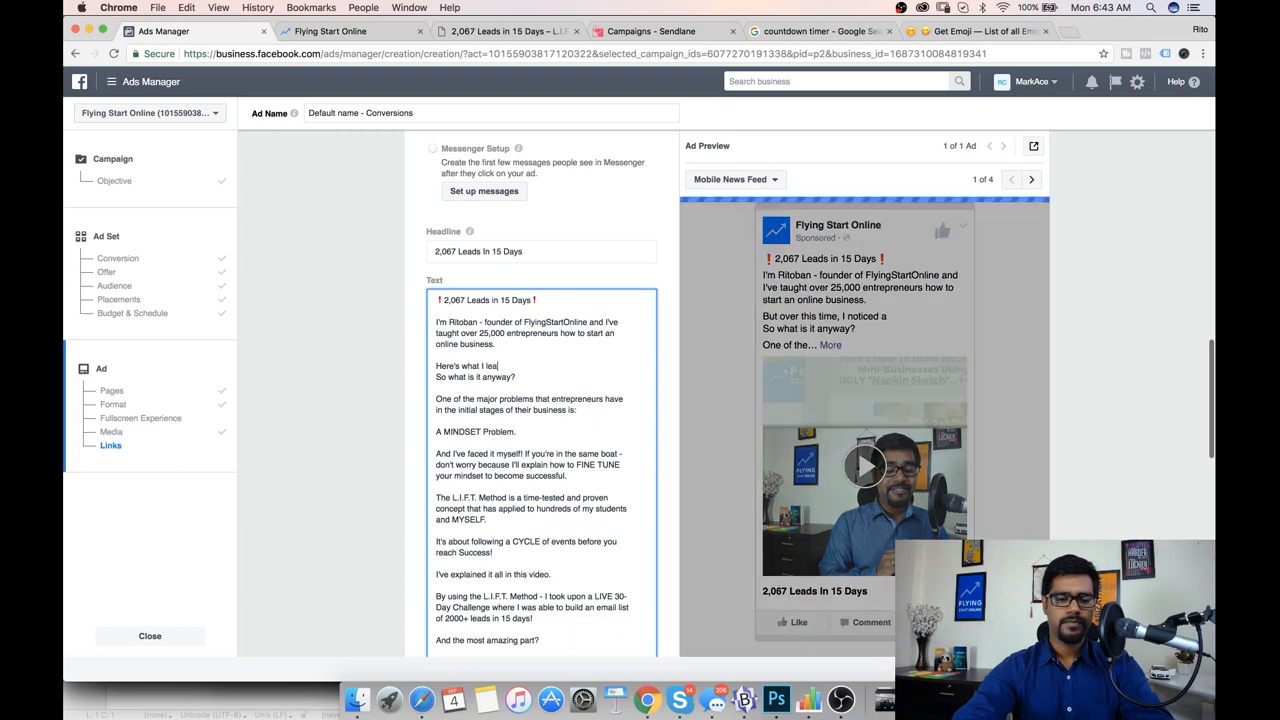
pyautogui.write('rnt:')
pyautogui.press('Return')
# Step: Add "95% People FAIL!" below "Here's what I learnt:" as its own paragraph with blank lines around it
pyautogui.write('9')
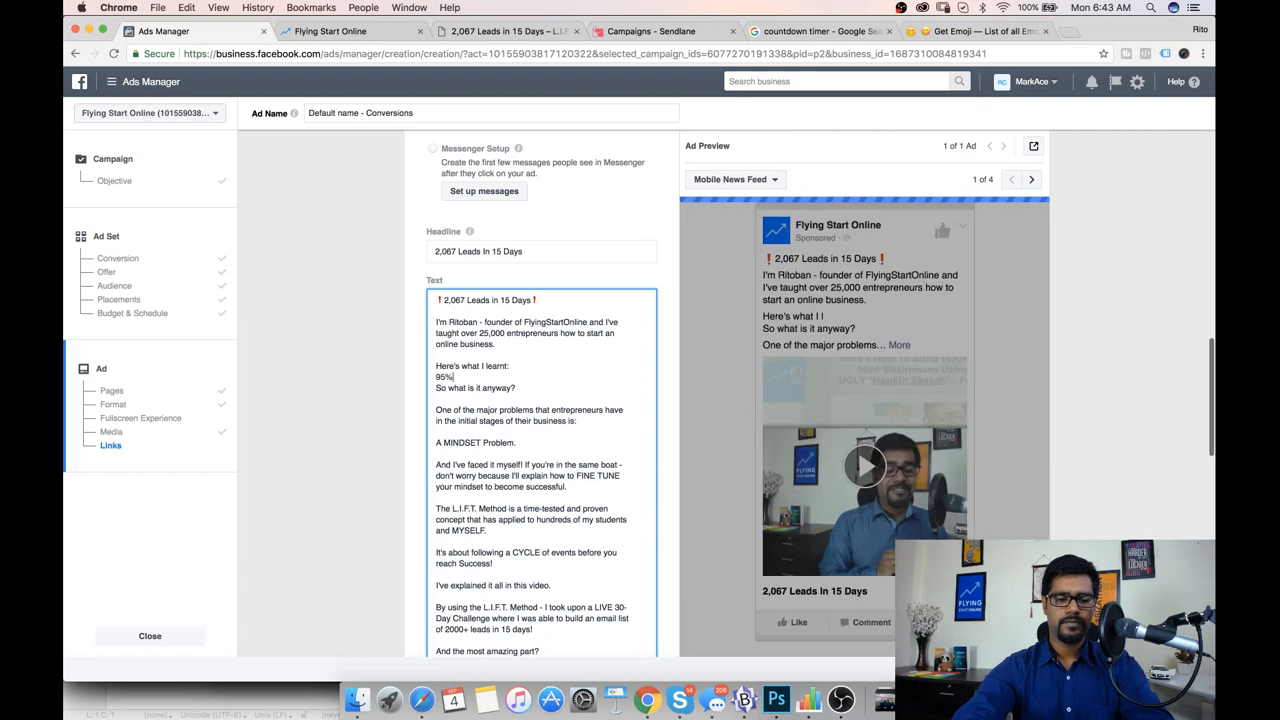
pyautogui.write('5%')
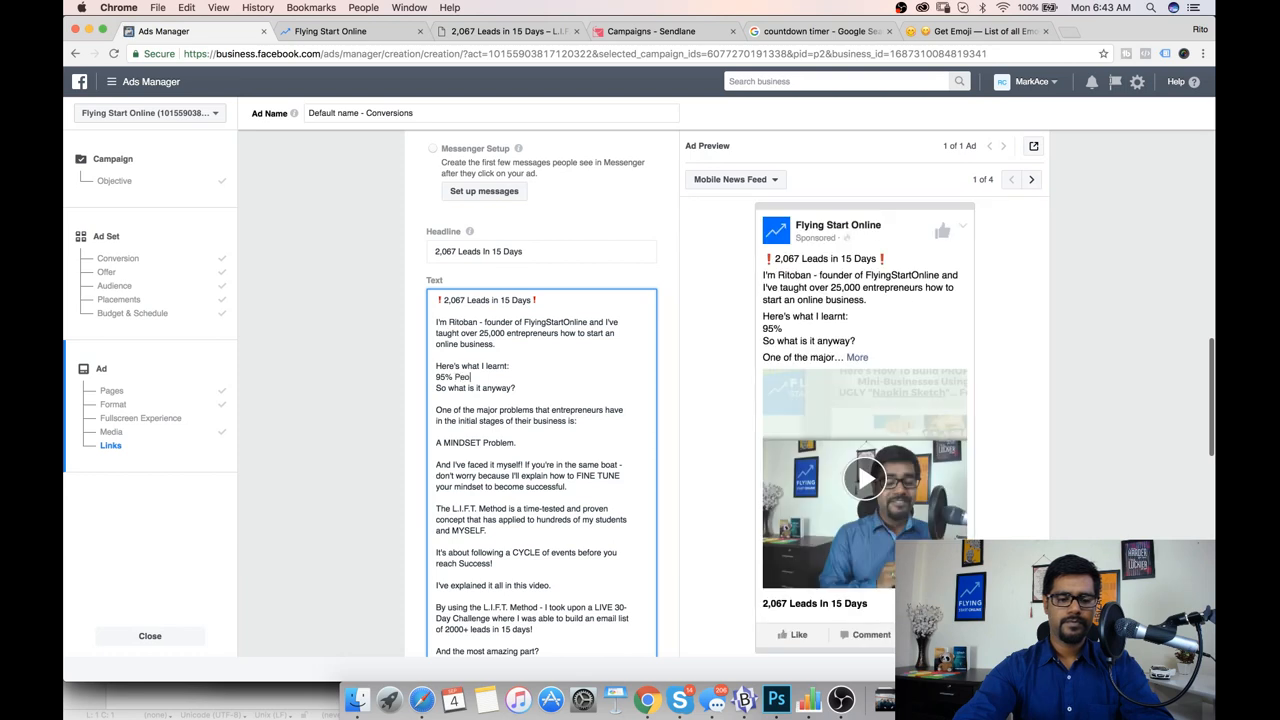
pyautogui.press('BackSpace')
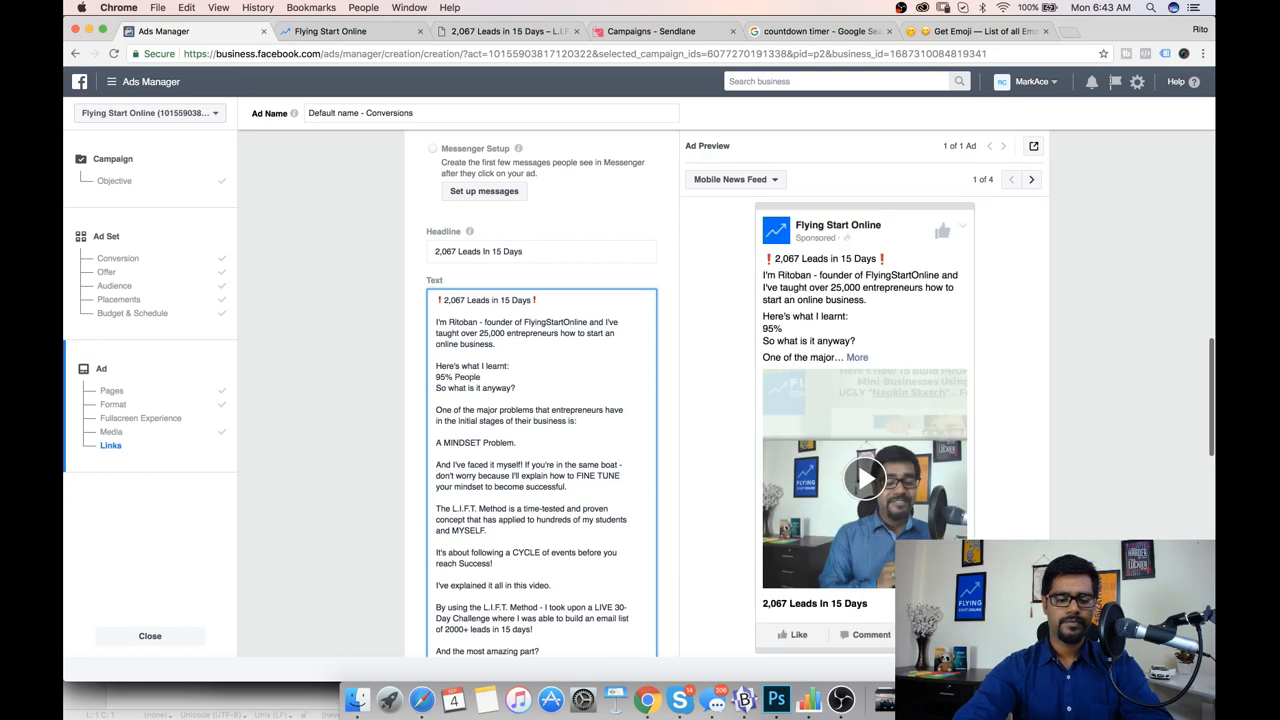
pyautogui.write('FAIL!')
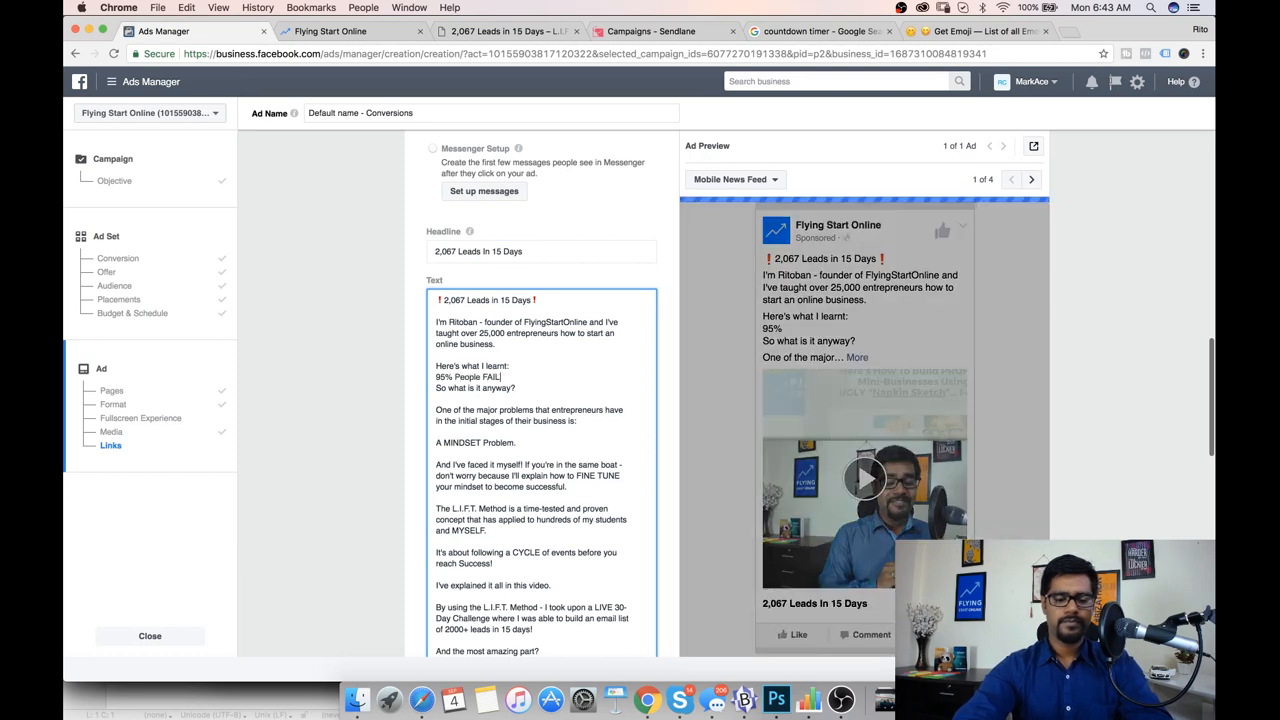
pyautogui.press('Return')
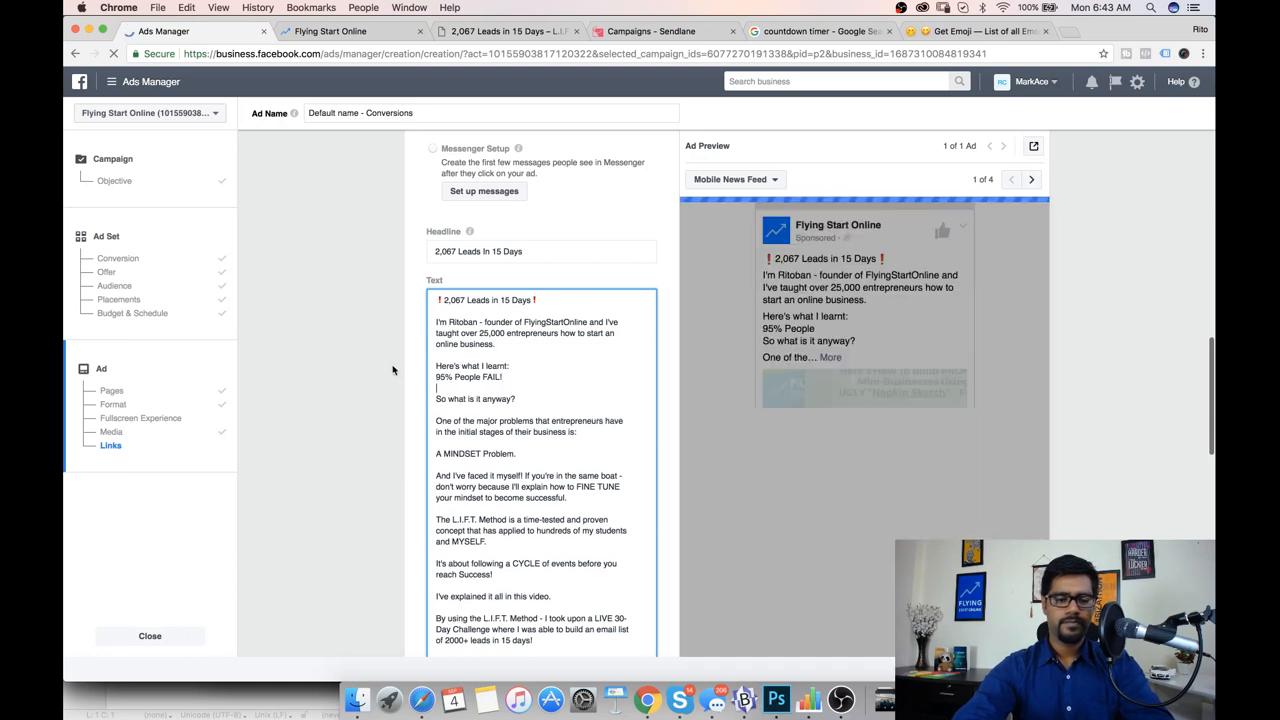
pyautogui.click(436, 377)
pyautogui.press('Return')
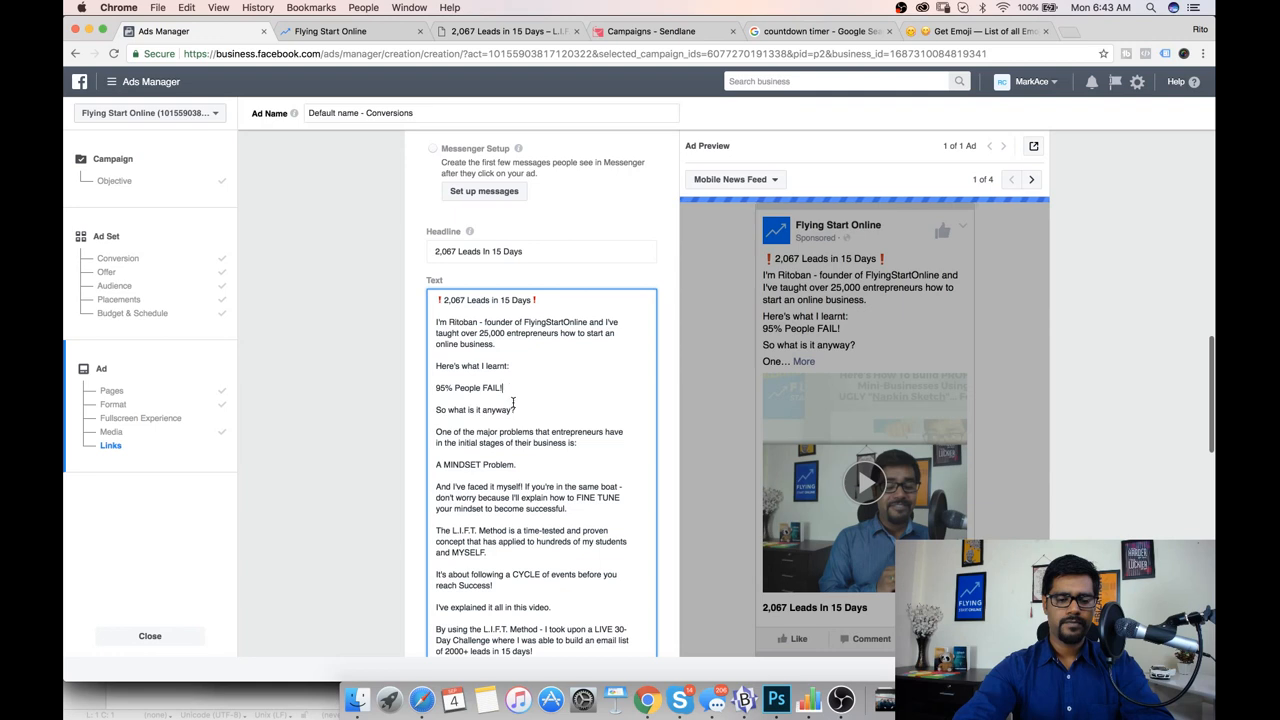
# Step: Start a new paragraph after "95% People FAIL!" with "So rather than DWELL on that number, I decided to"
pyautogui.click(514, 403)
pyautogui.press('Return')
pyautogui.press('Return')
pyautogui.write('S')
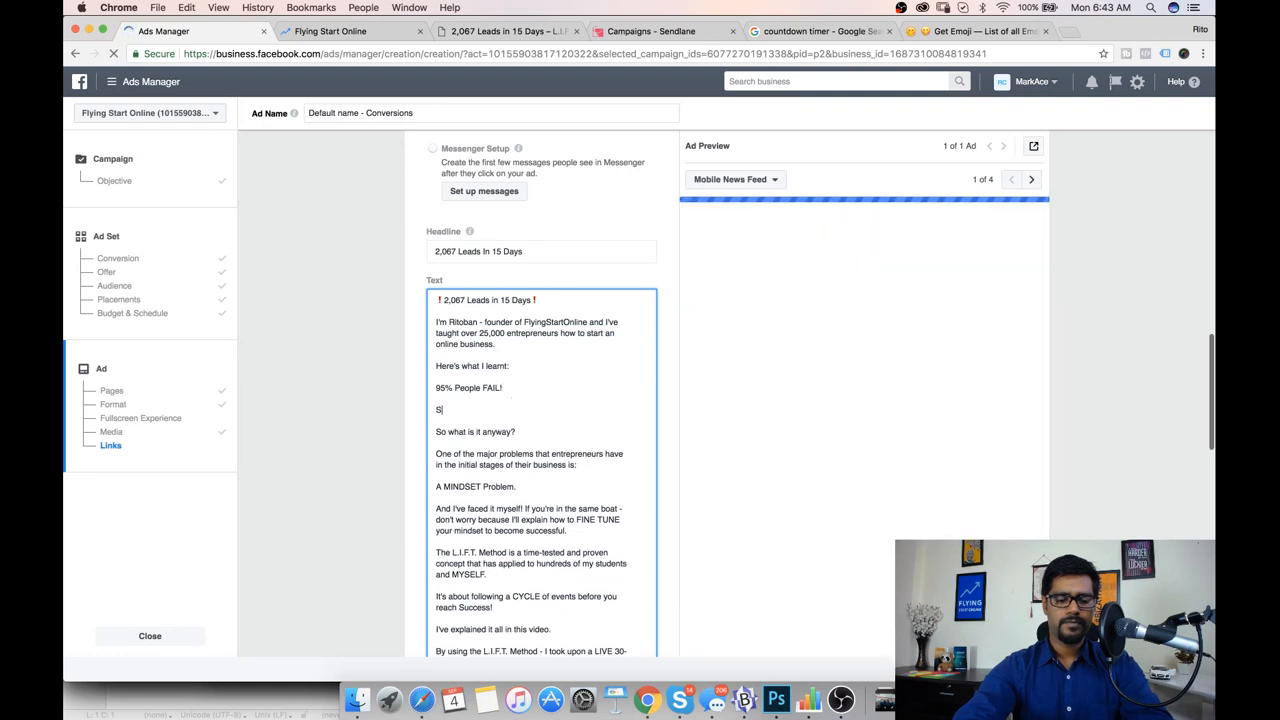
pyautogui.write('o rather ')
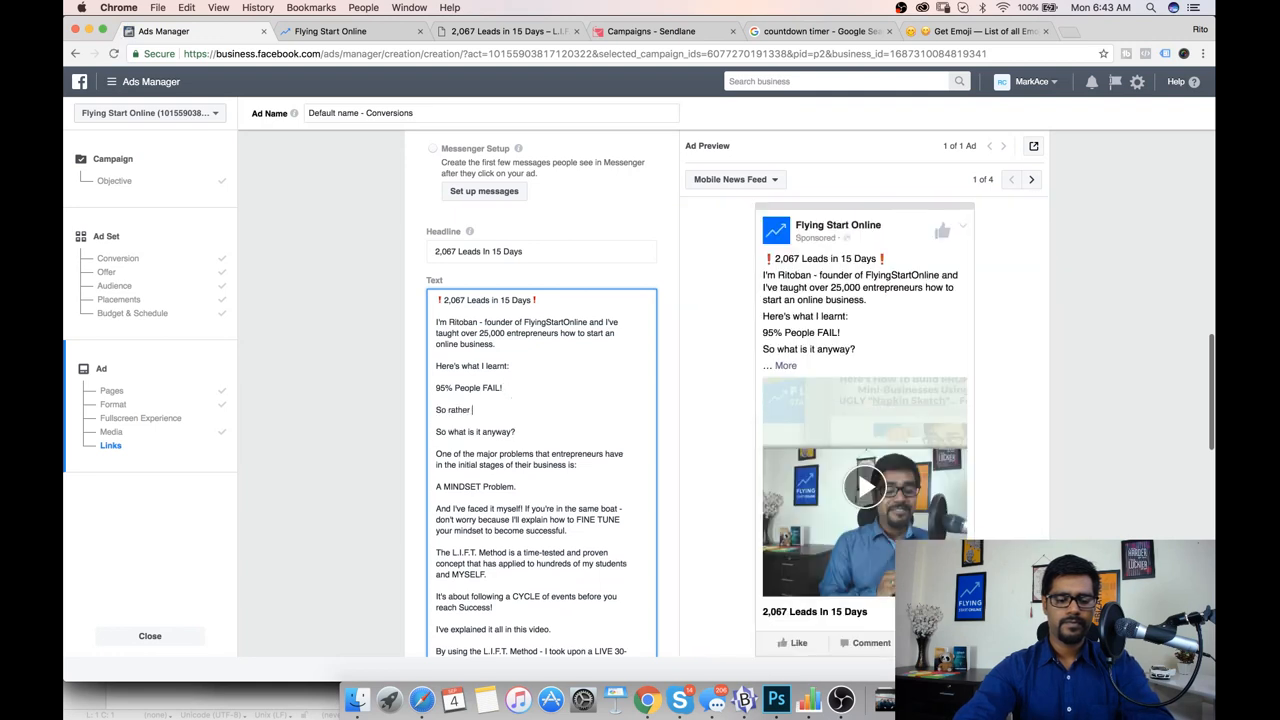
pyautogui.write('than DWELL on that numbe')
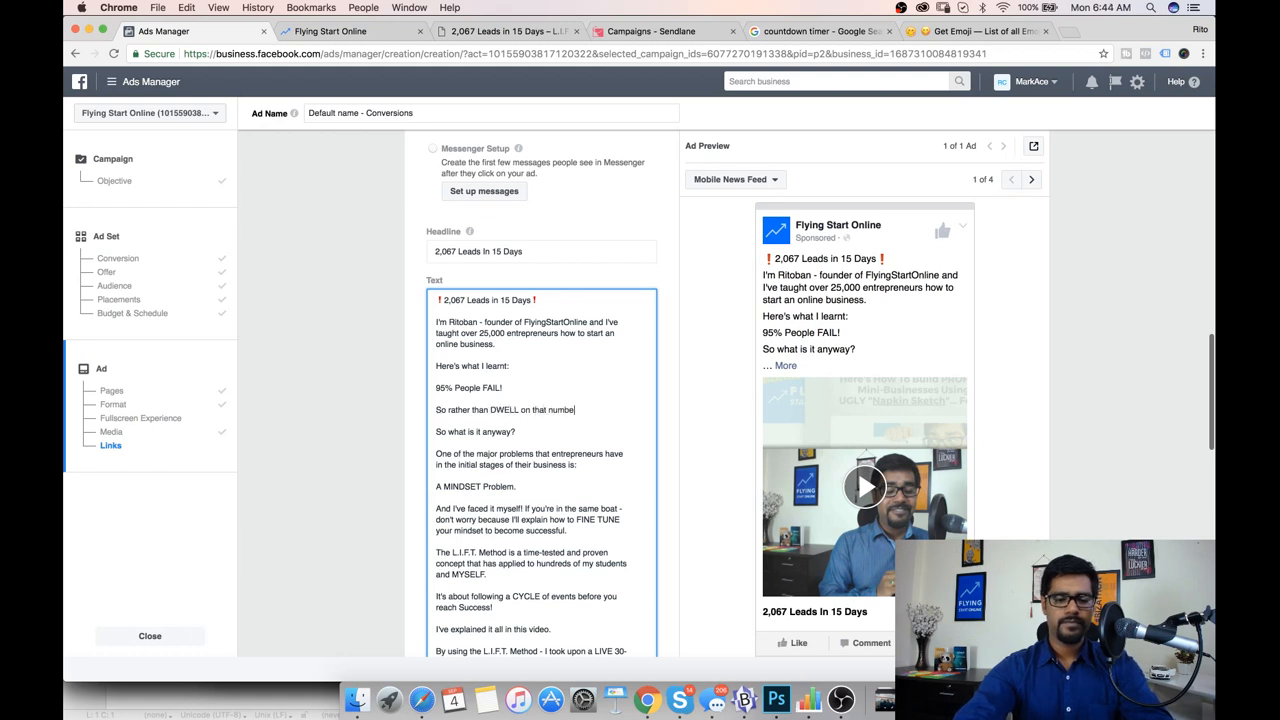
pyautogui.write('r  I de')
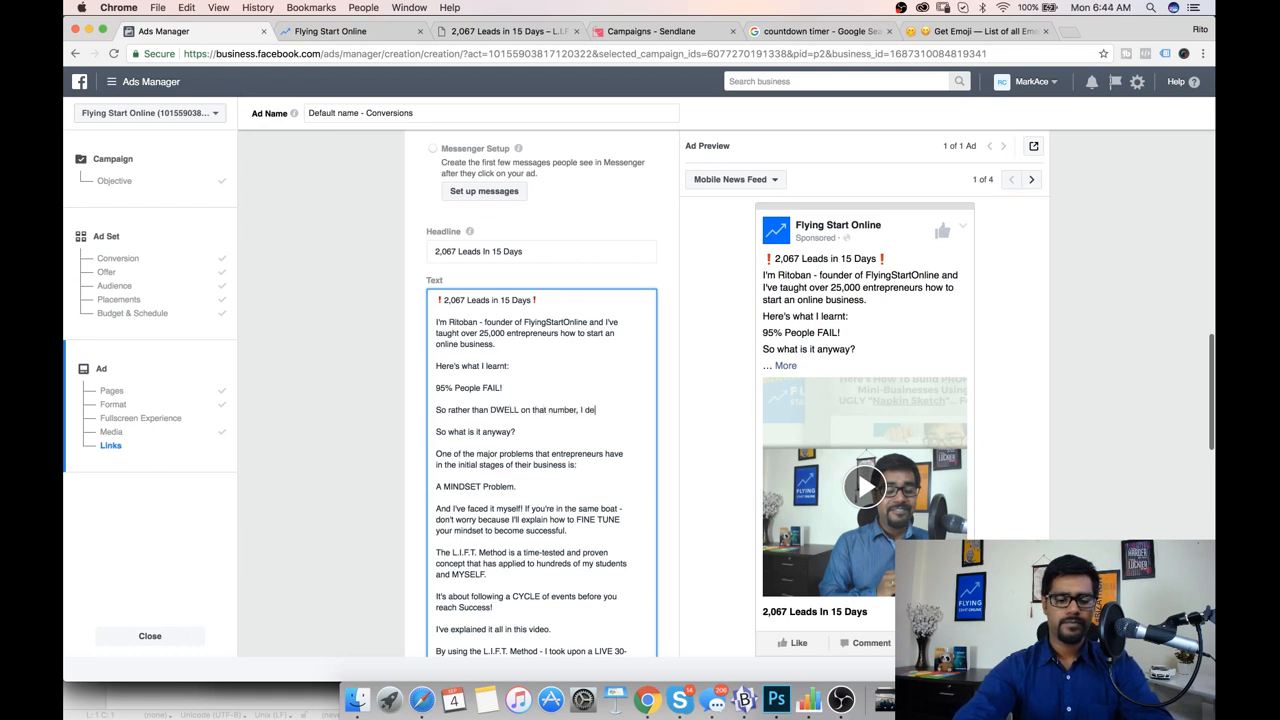
pyautogui.write('cided to udnerstan')
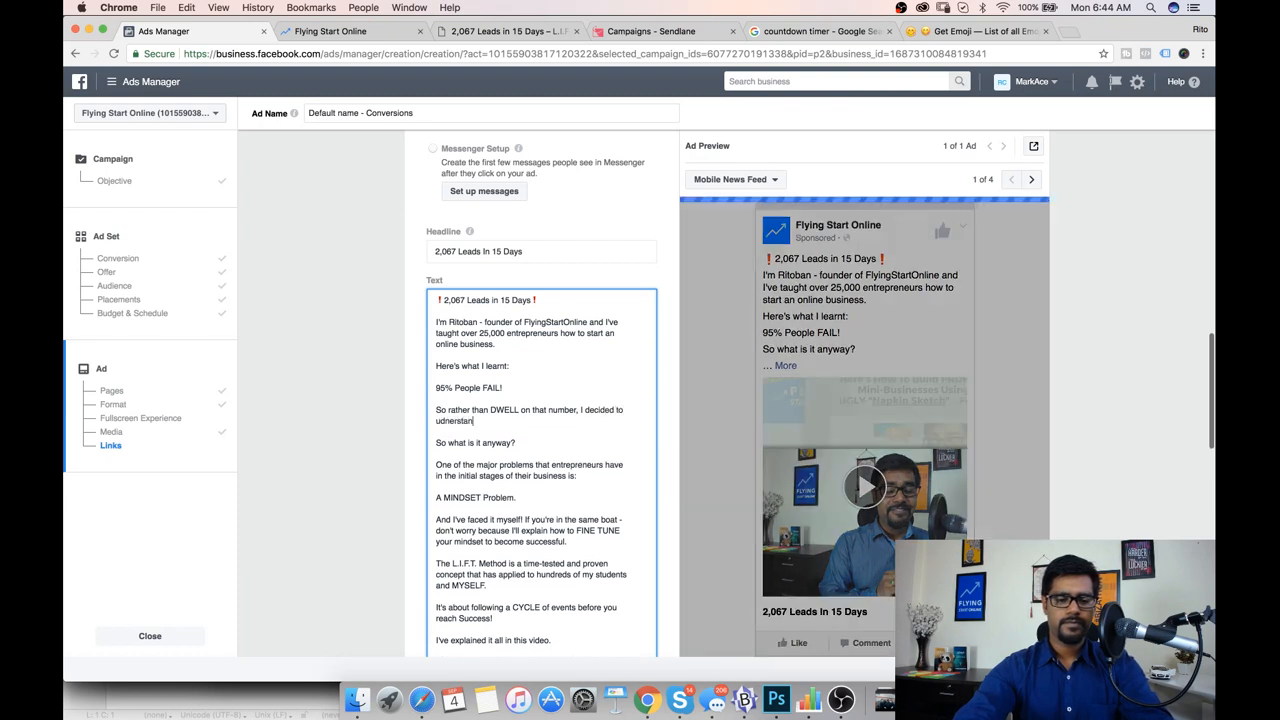
# Step: Correct the misspelled last word of the new paragraph to "understand" and continue it with "WHY only 5%"
pyautogui.press('BackSpace')
pyautogui.press('BackSpace')
pyautogui.press('BackSpace')
pyautogui.press('BackSpace')
pyautogui.press('BackSpace')
pyautogui.press('BackSpace')
pyautogui.press('BackSpace')
pyautogui.press('BackSpace')
pyautogui.press('BackSpace')
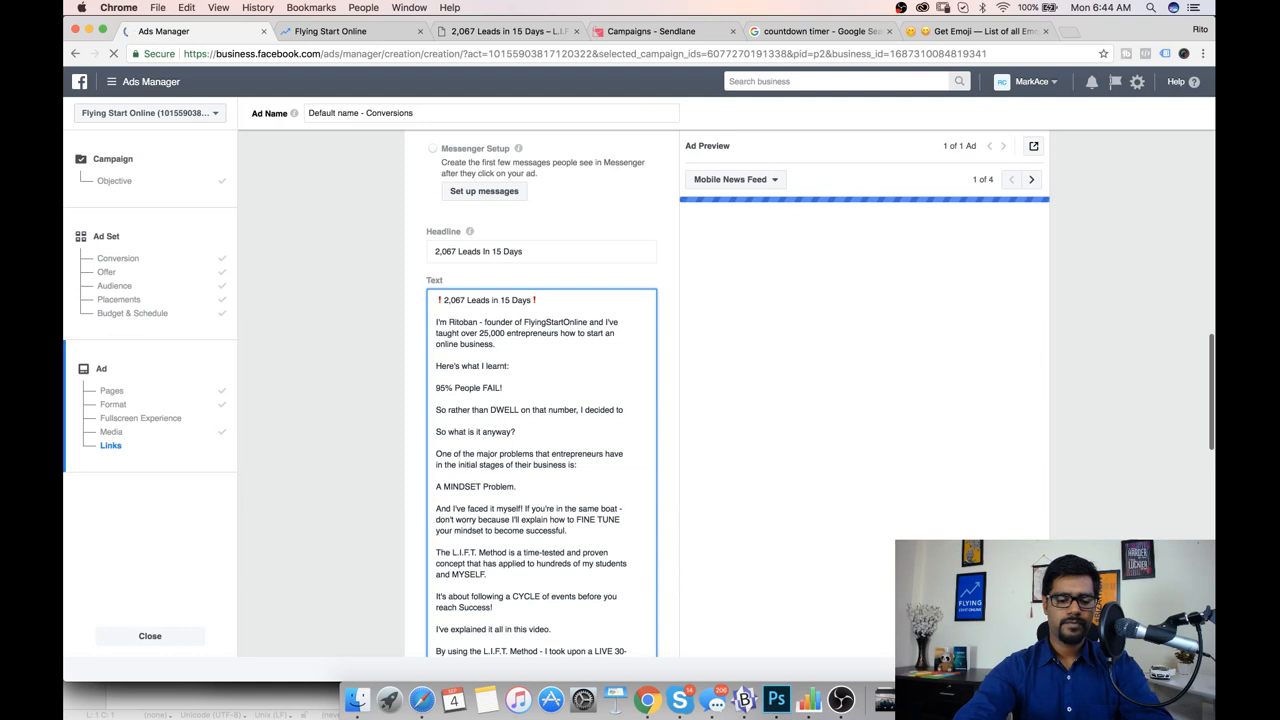
pyautogui.write('understand')
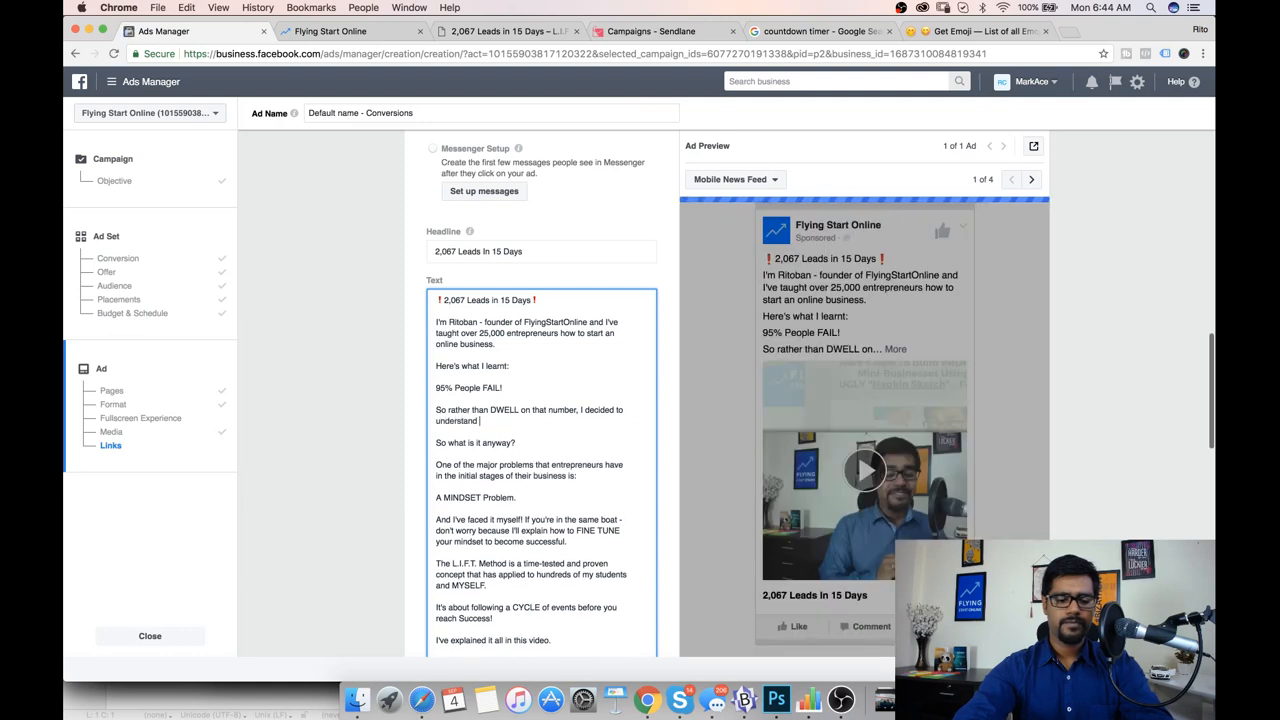
pyautogui.write(' WH')
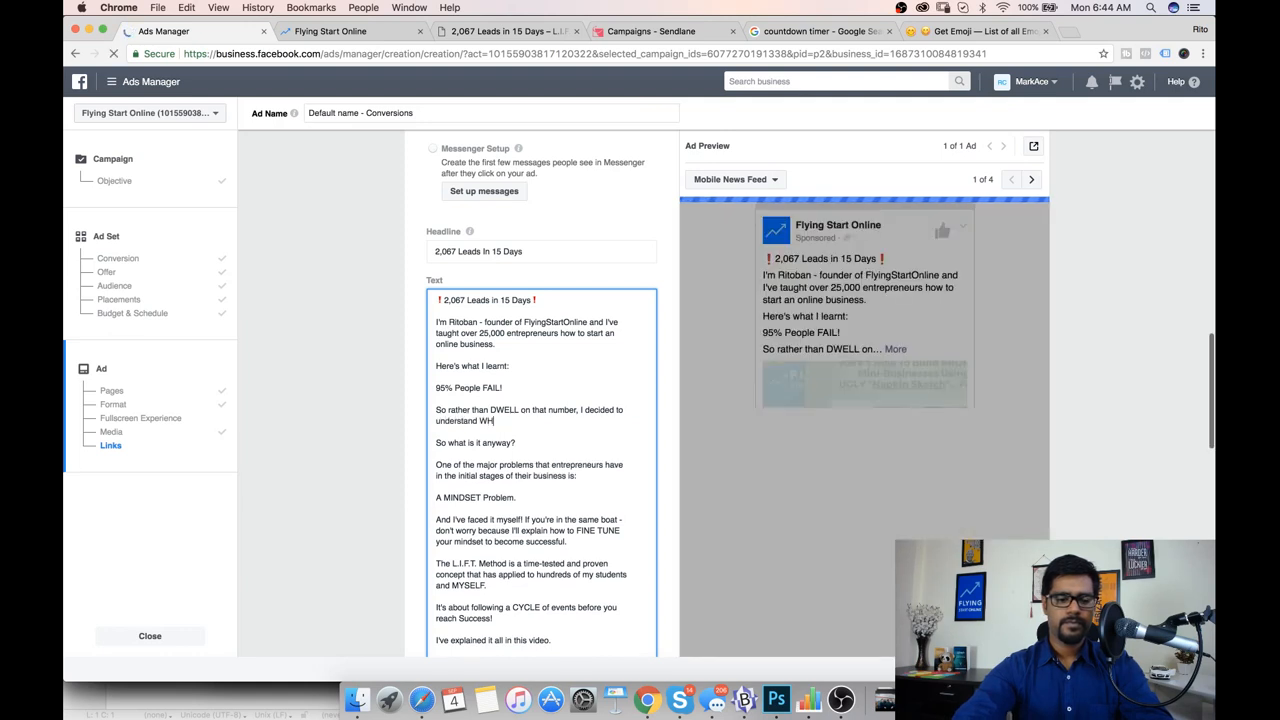
pyautogui.write('Y o')
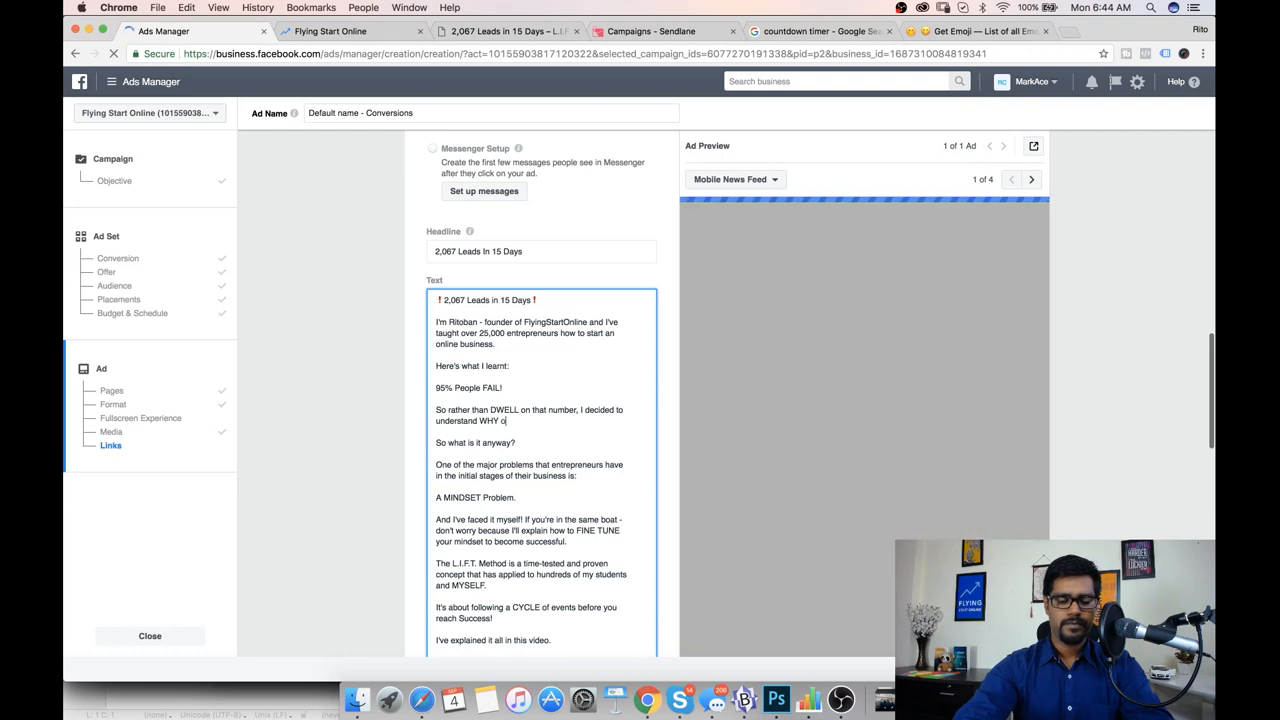
pyautogui.write('nly 5%')
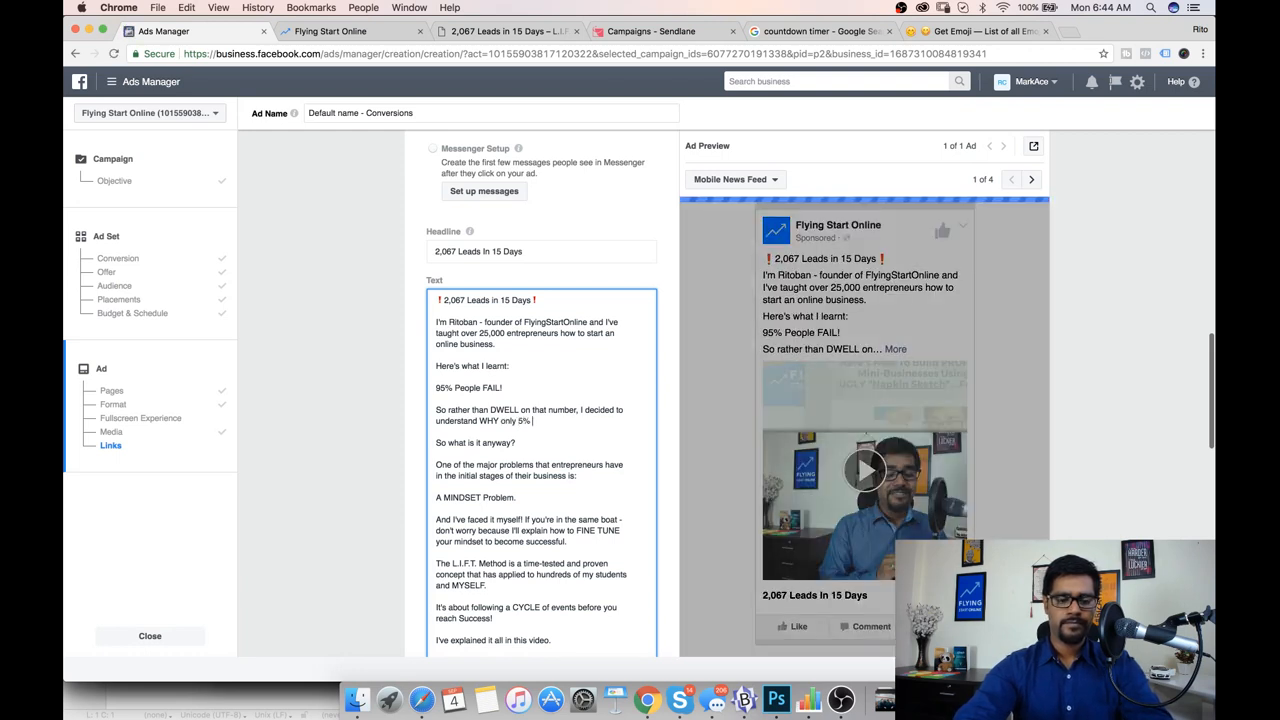
# Step: Add the paragraph "And this number is consistent across the board!" below "95% People FAIL!" with a blank line between them
pyautogui.click(505, 388)
pyautogui.press('Return')
pyautogui.press('Return')
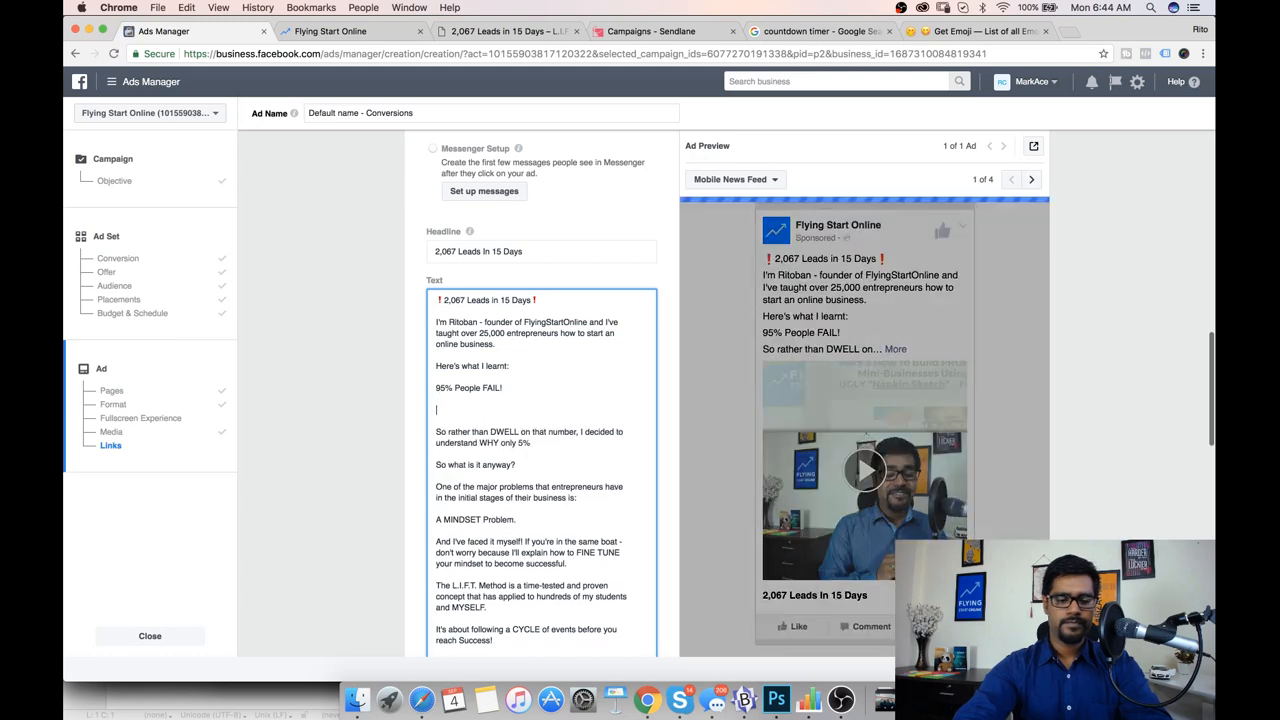
pyautogui.write('And this number of')
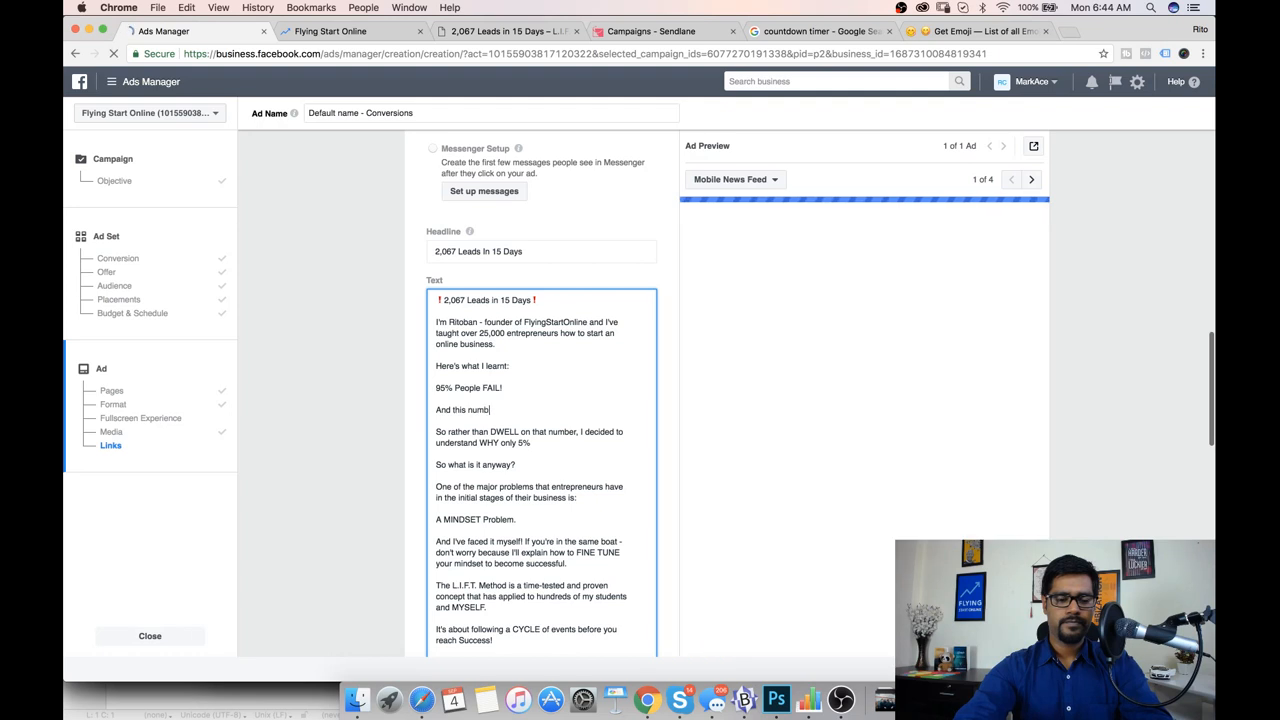
pyautogui.press('BackSpace')
pyautogui.press('BackSpace')
pyautogui.write('is c')
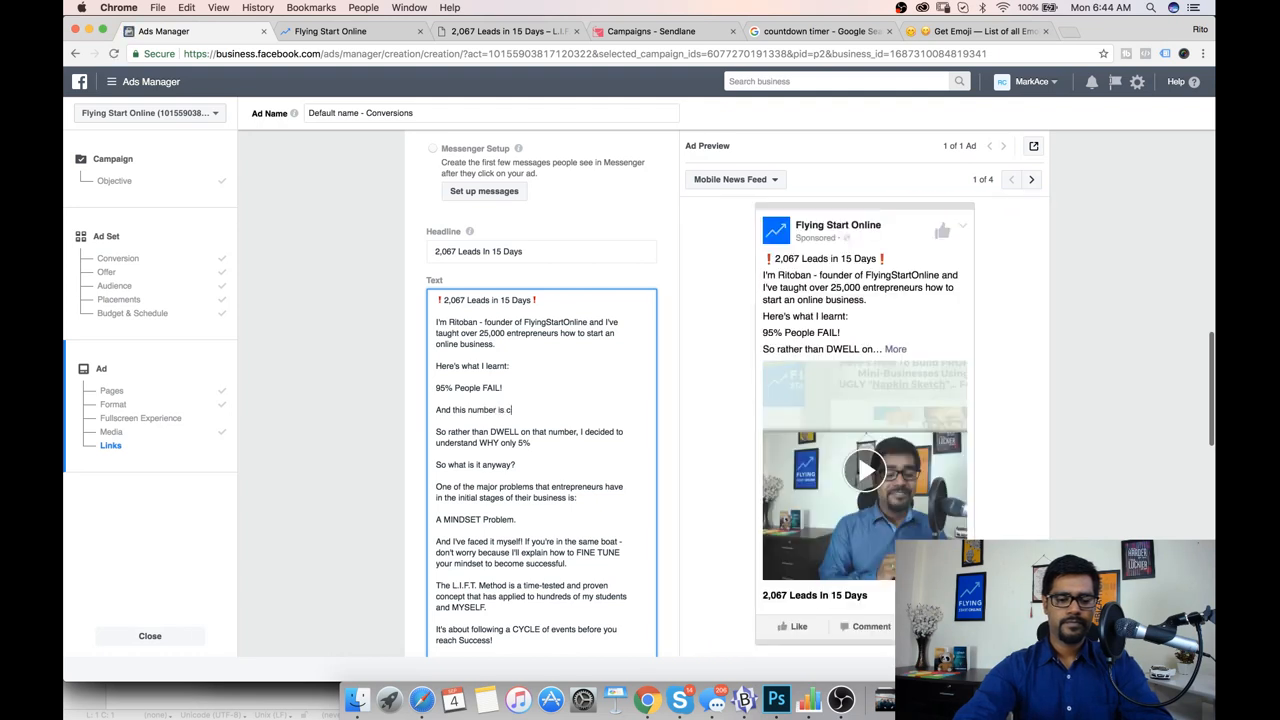
pyautogui.write('onsistent across the bo')
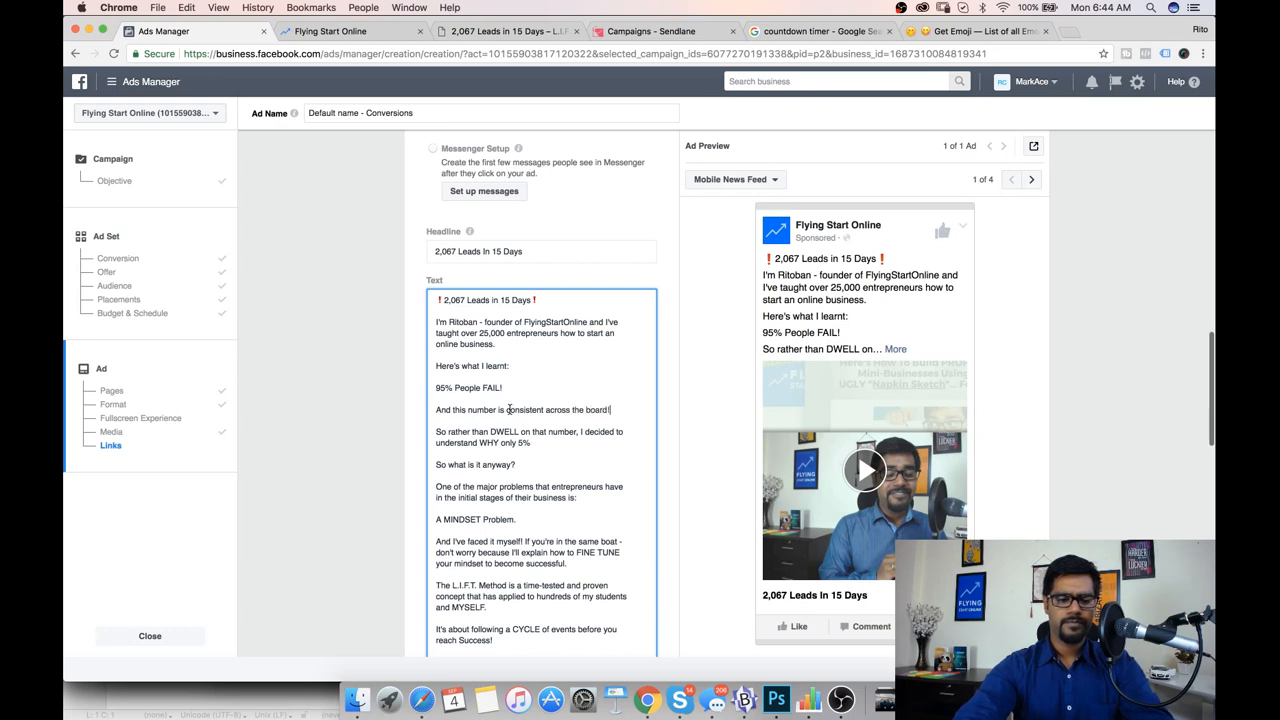
pyautogui.write('ard!')
# Step: Finish the "WHY only 5%" sentence with "succeed." and delete the line "So what is it anyway?" below it
pyautogui.click(548, 445)
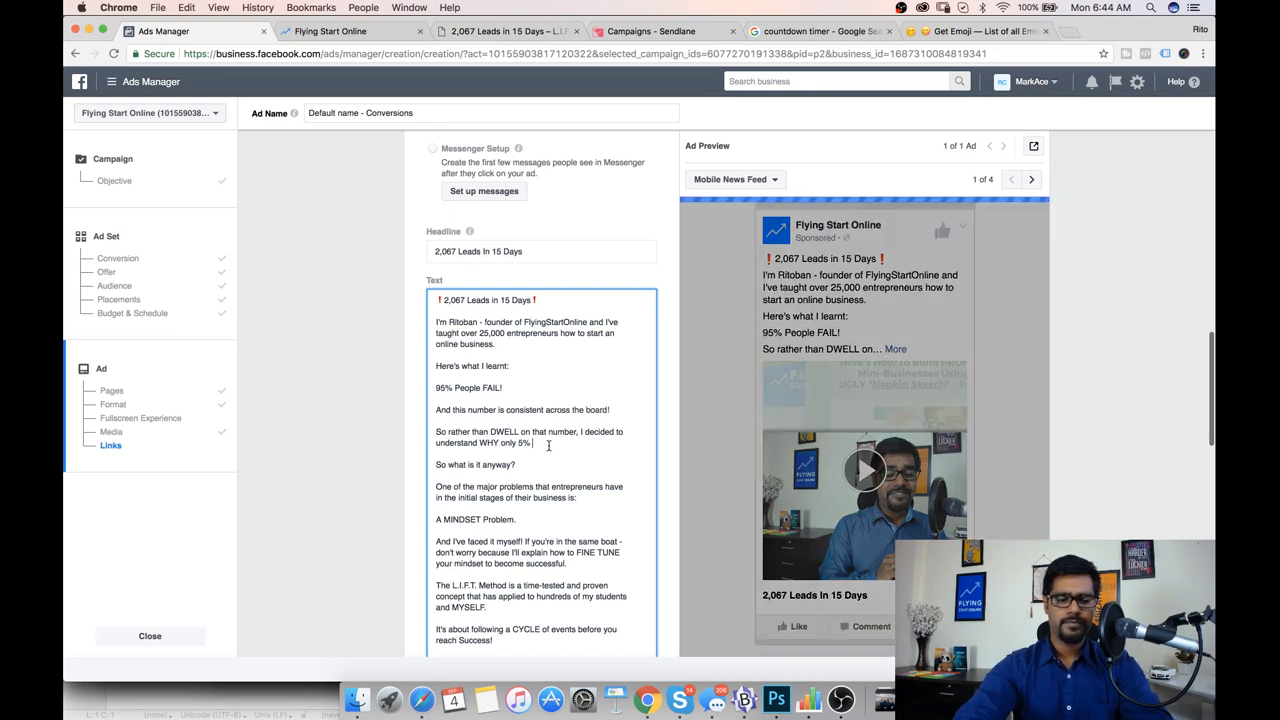
pyautogui.write('su')
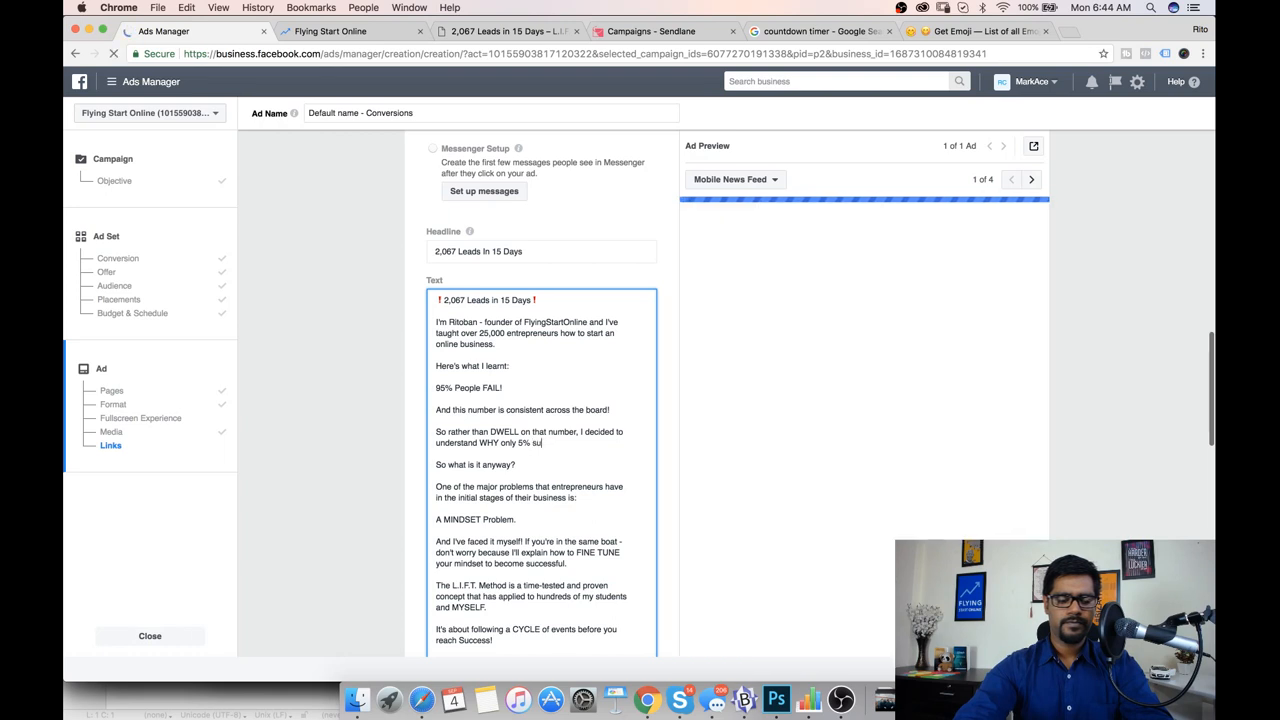
pyautogui.write('cceed.')
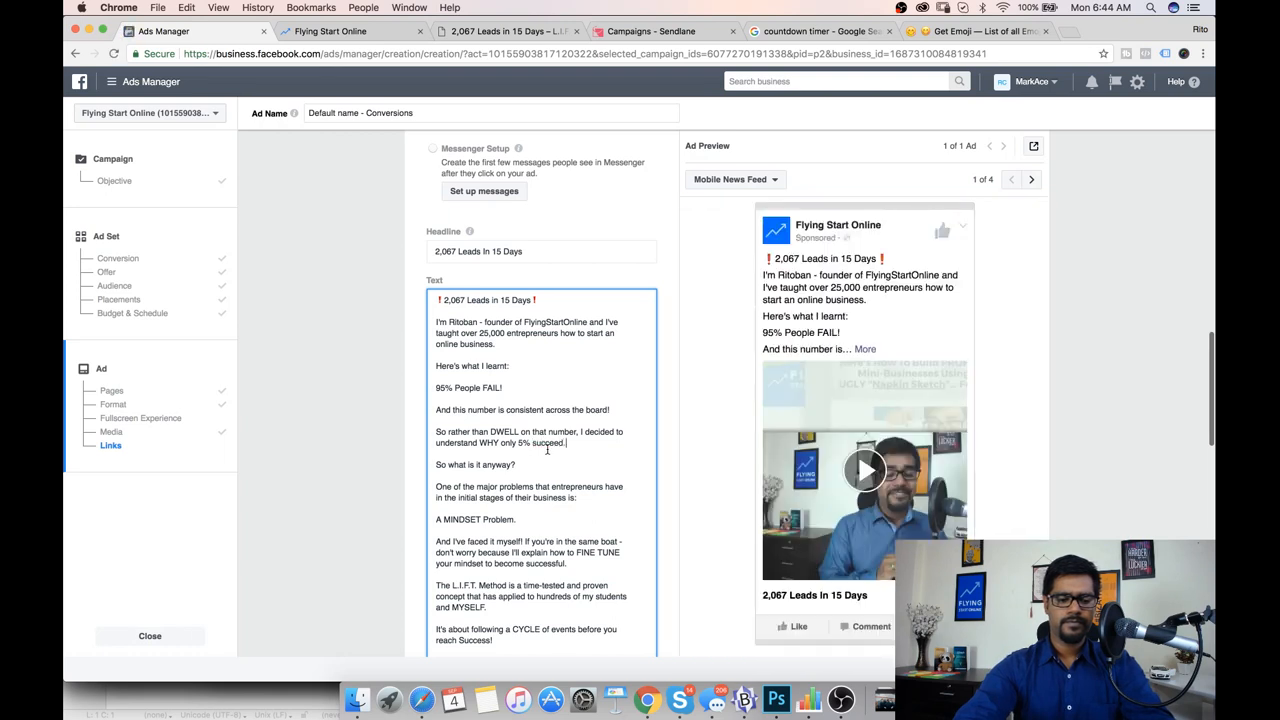
pyautogui.moveTo(533, 465); pyautogui.dragTo(419, 466)
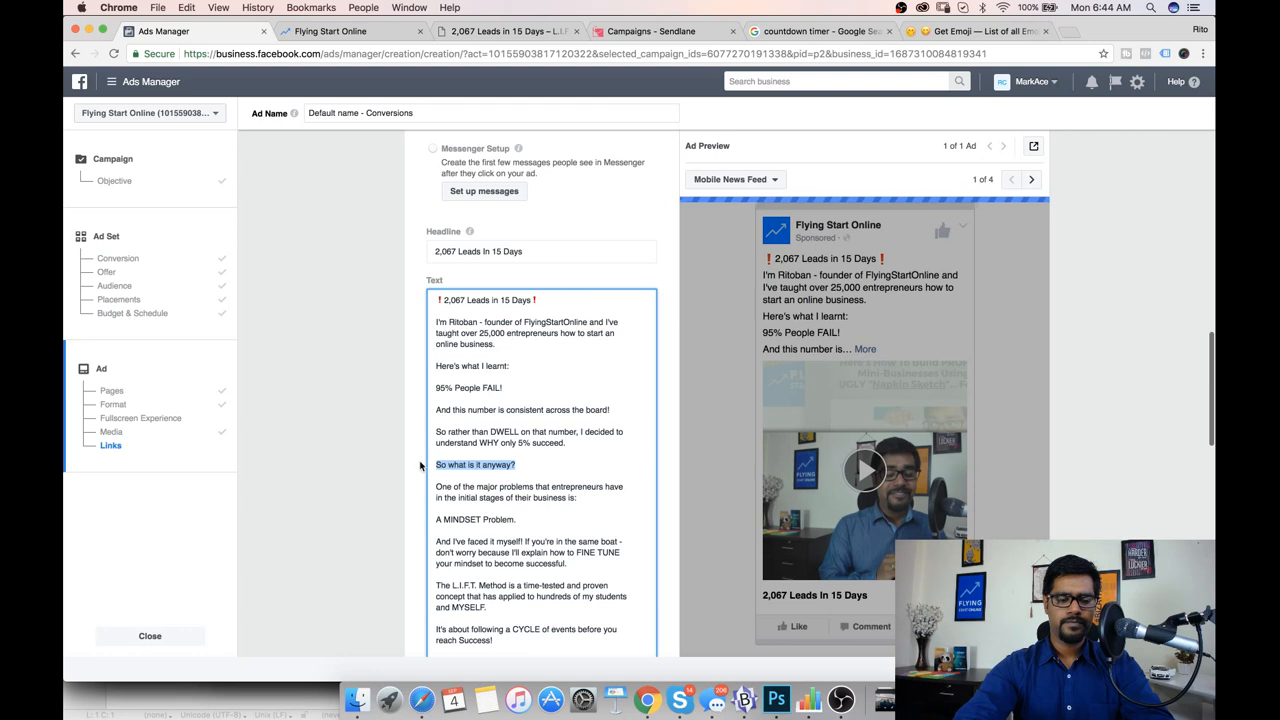
pyautogui.press('BackSpace')
pyautogui.press('BackSpace')
pyautogui.press('BackSpace')
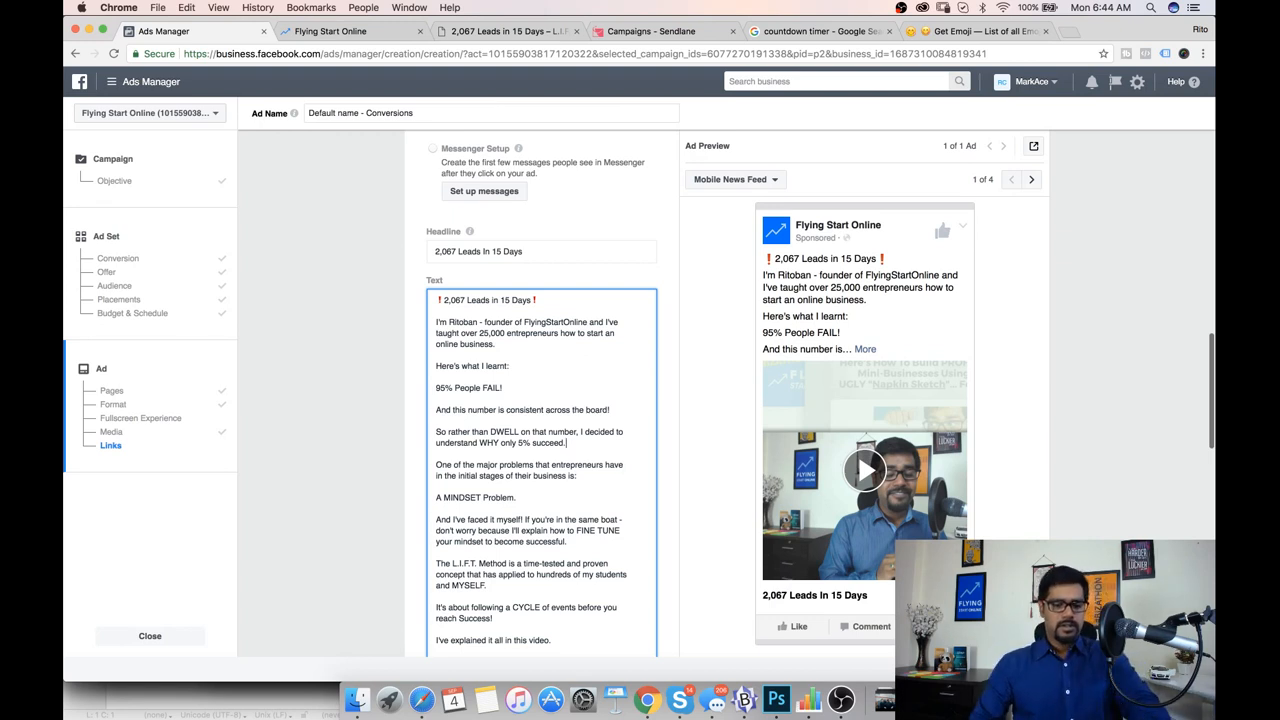
# Step: Replace "board" with "industry" in the sentence about the number being consistent, keeping the exclamation mark
pyautogui.doubleClick(597, 410)
pyautogui.press('BackSpace')
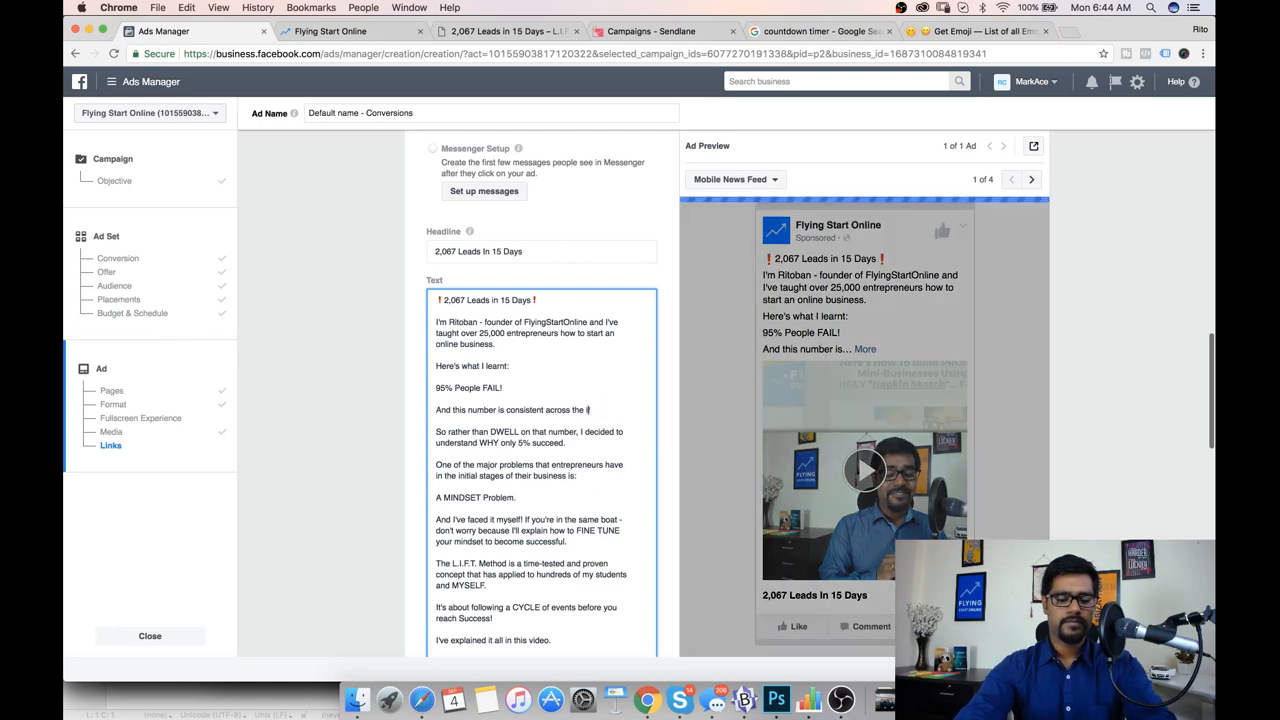
pyautogui.write('industry!')
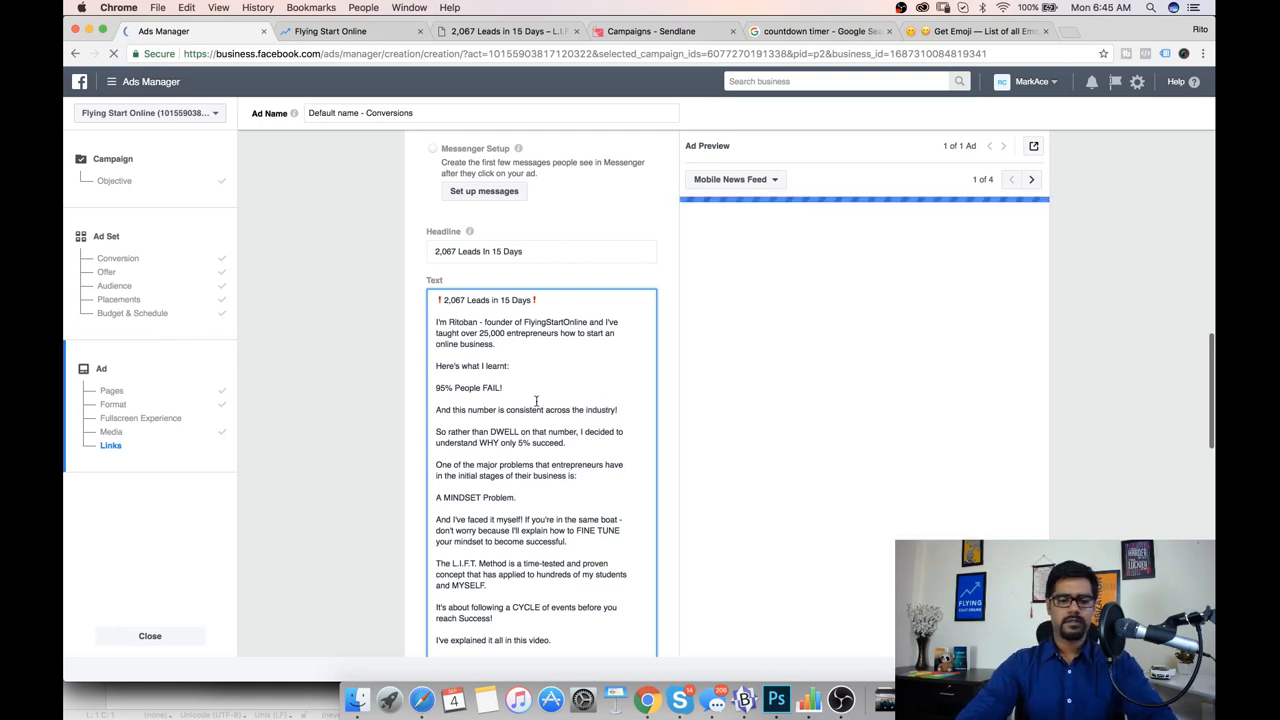
# Step: Insert "Who Want To Start an Online Business" before "FAIL!" in the "95% People" line
pyautogui.click(483, 387)
pyautogui.write('Who Want ')
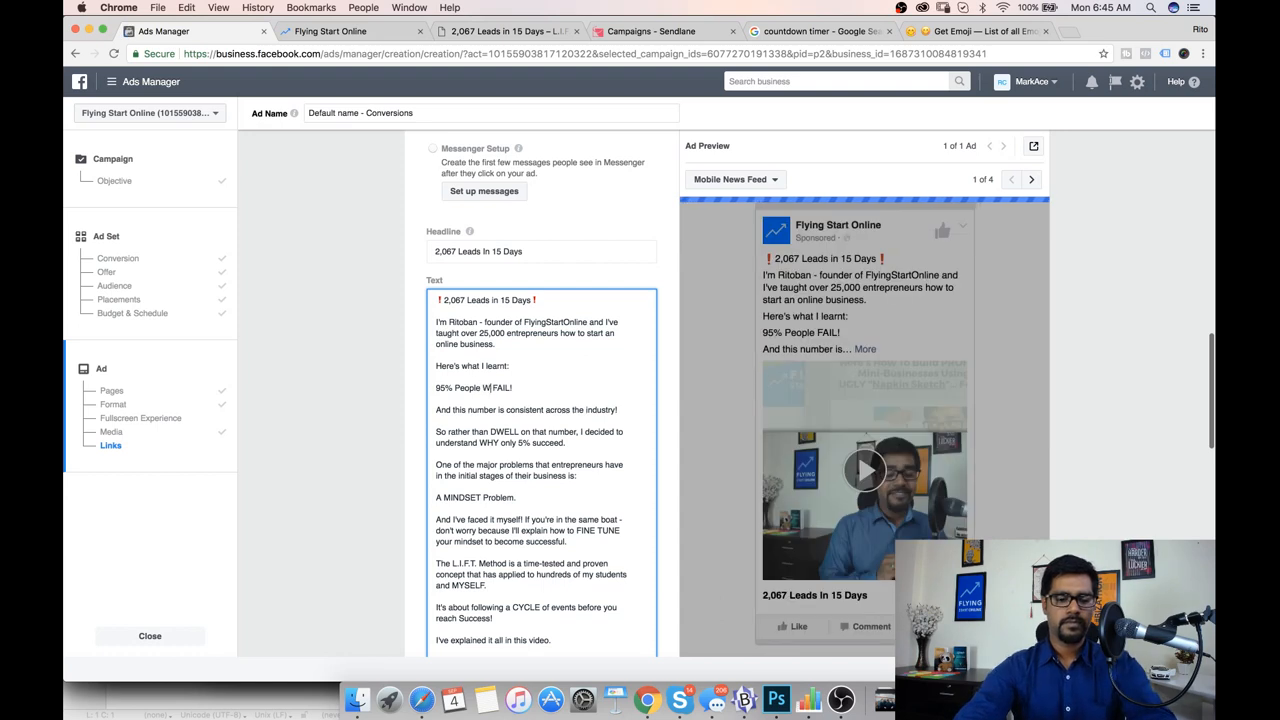
pyautogui.write('To S')
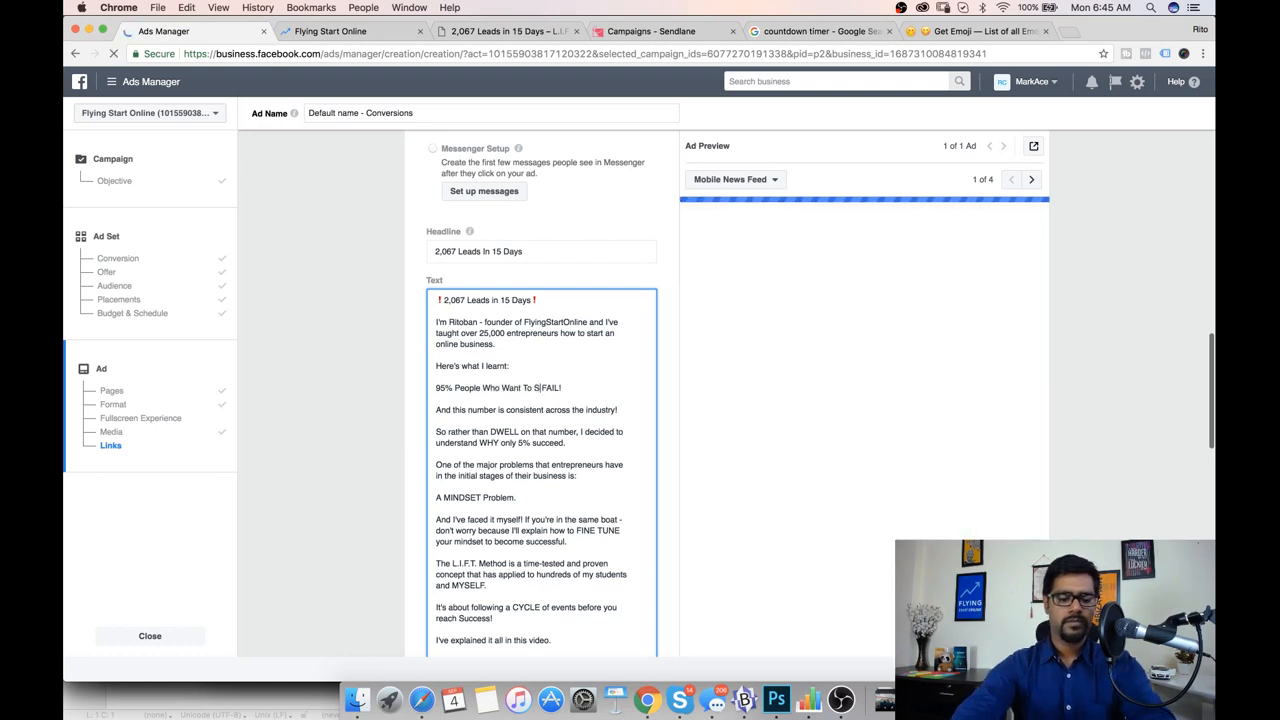
pyautogui.write('tart an On')
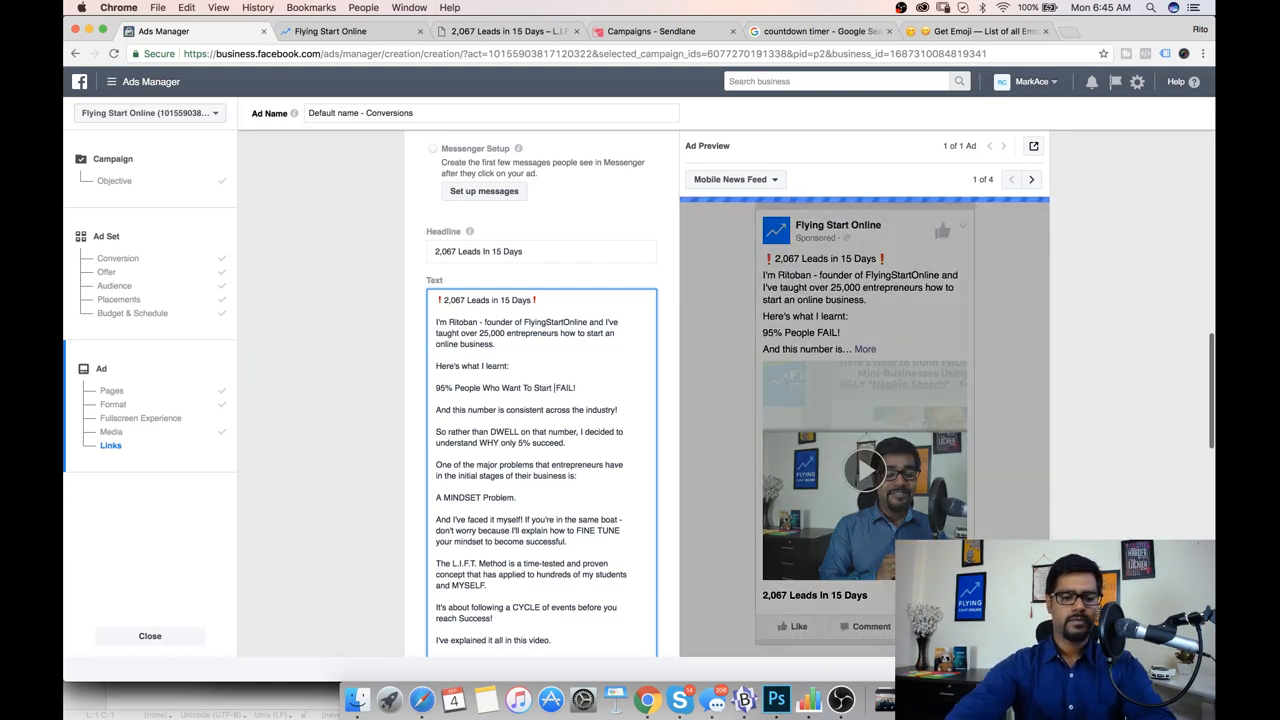
pyautogui.write('line Business')
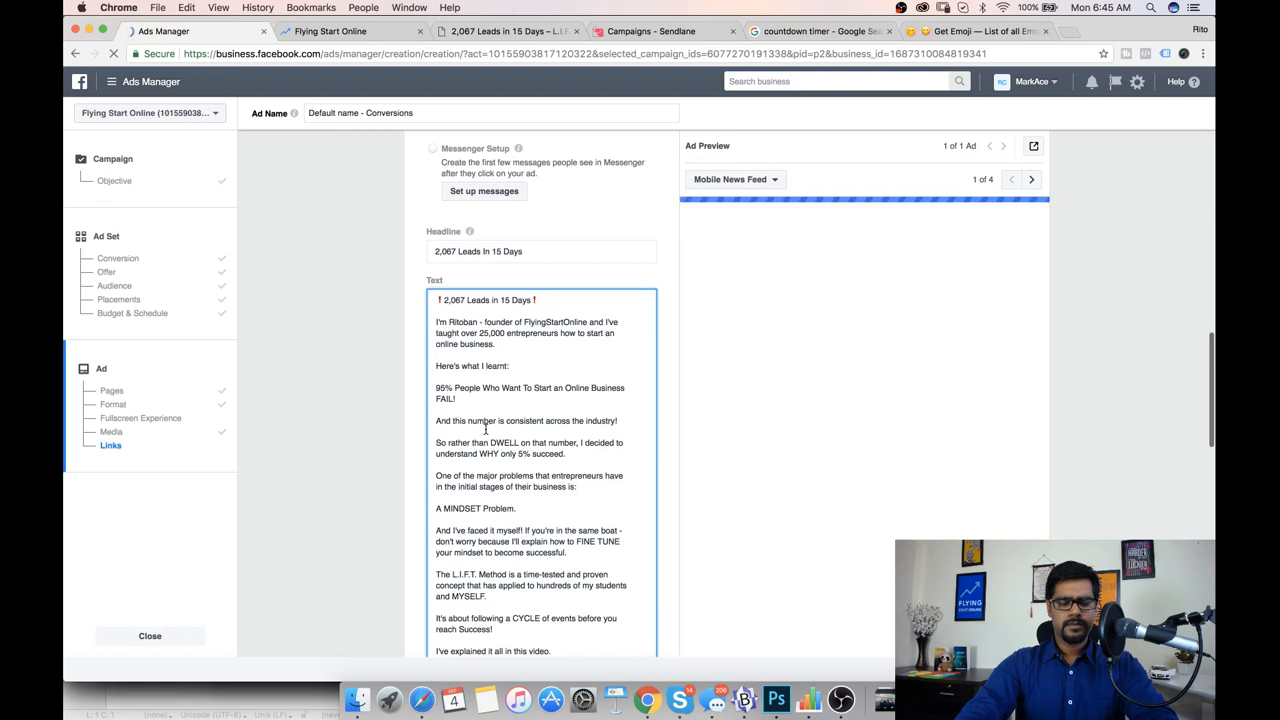
# Step: Change "initial stages" to "early stage" in the sentence about the major problems entrepreneurs have
pyautogui.click(486, 430)
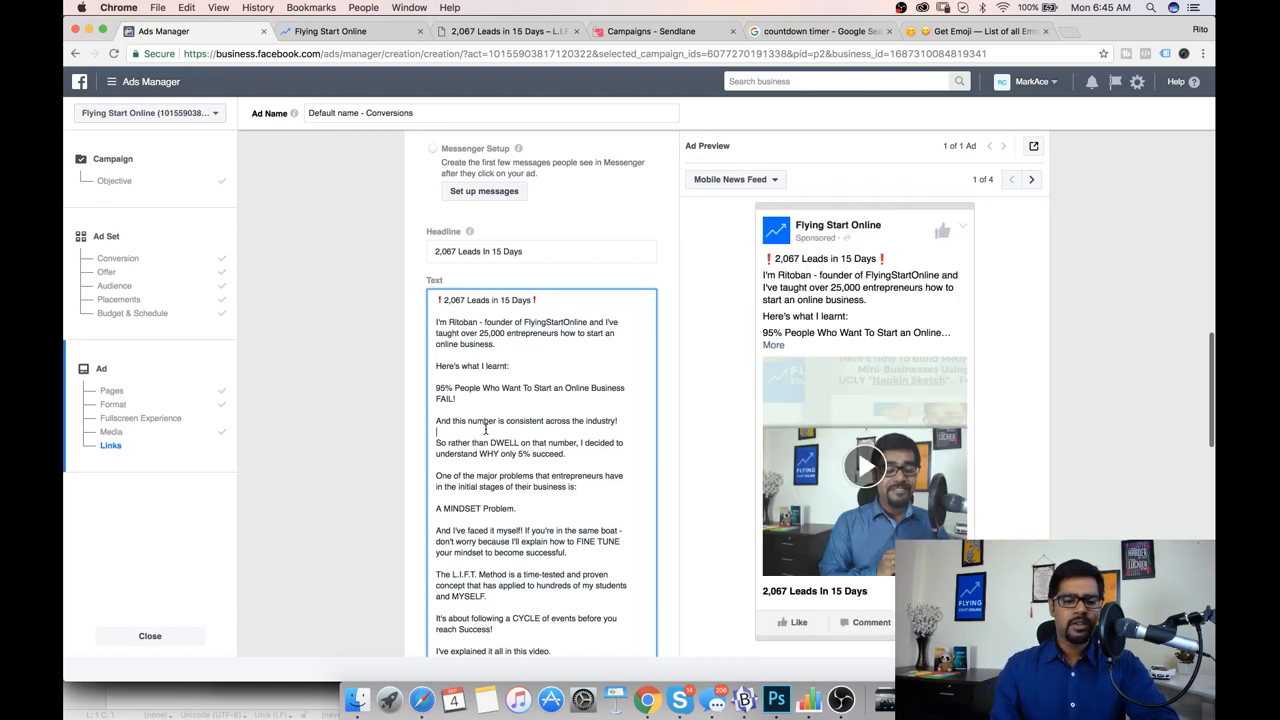
pyautogui.moveTo(578, 457); pyautogui.dragTo(446, 431)
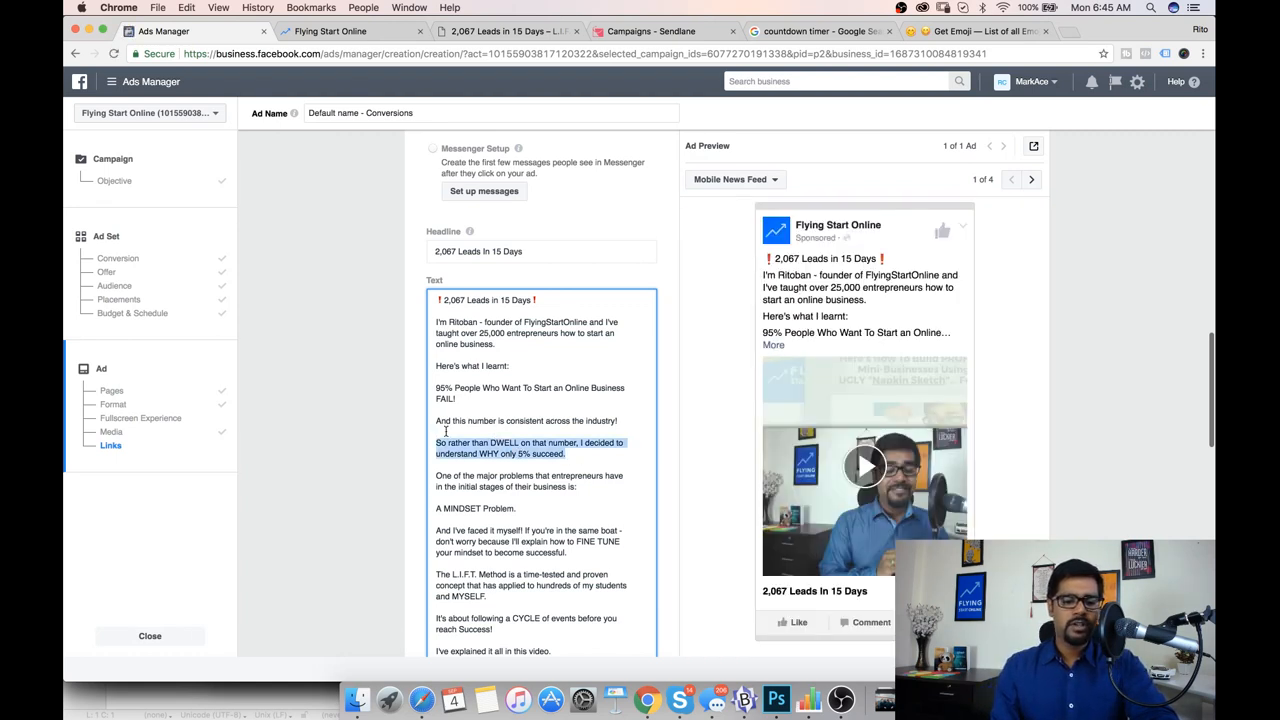
pyautogui.click(455, 442)
pyautogui.scroll(-2, 500, 437)
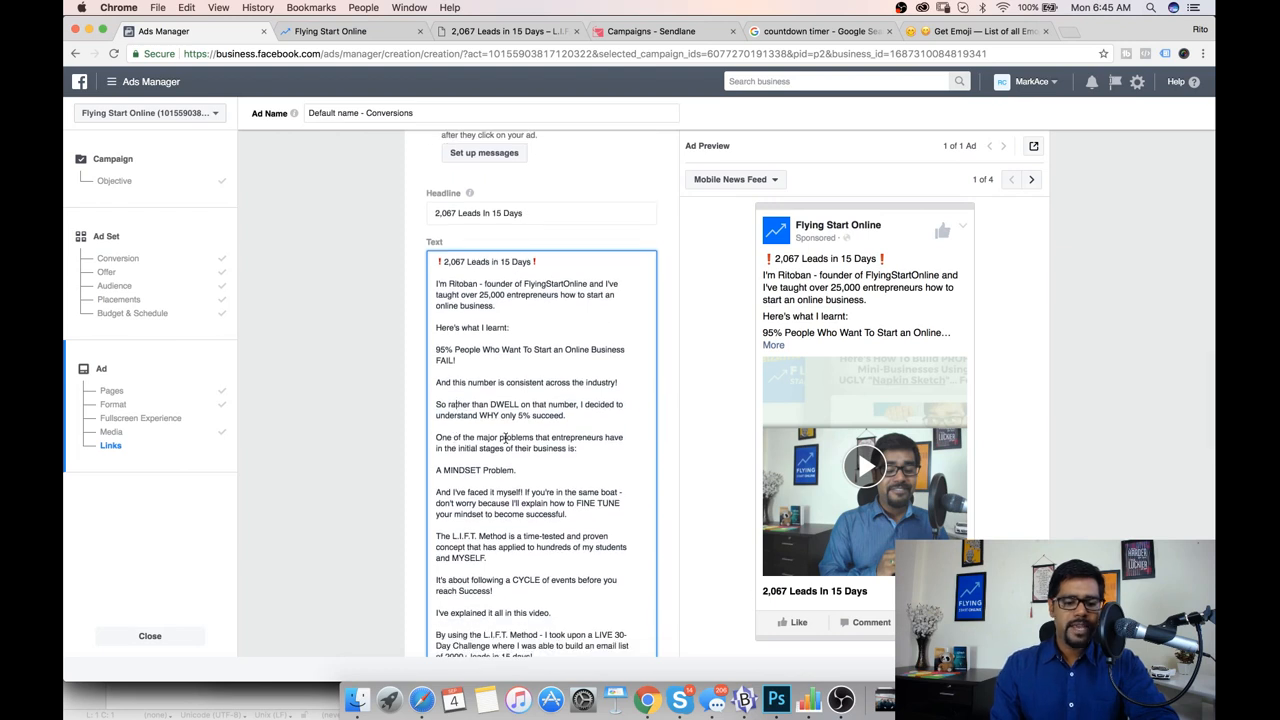
pyautogui.scroll(-1, 493, 447)
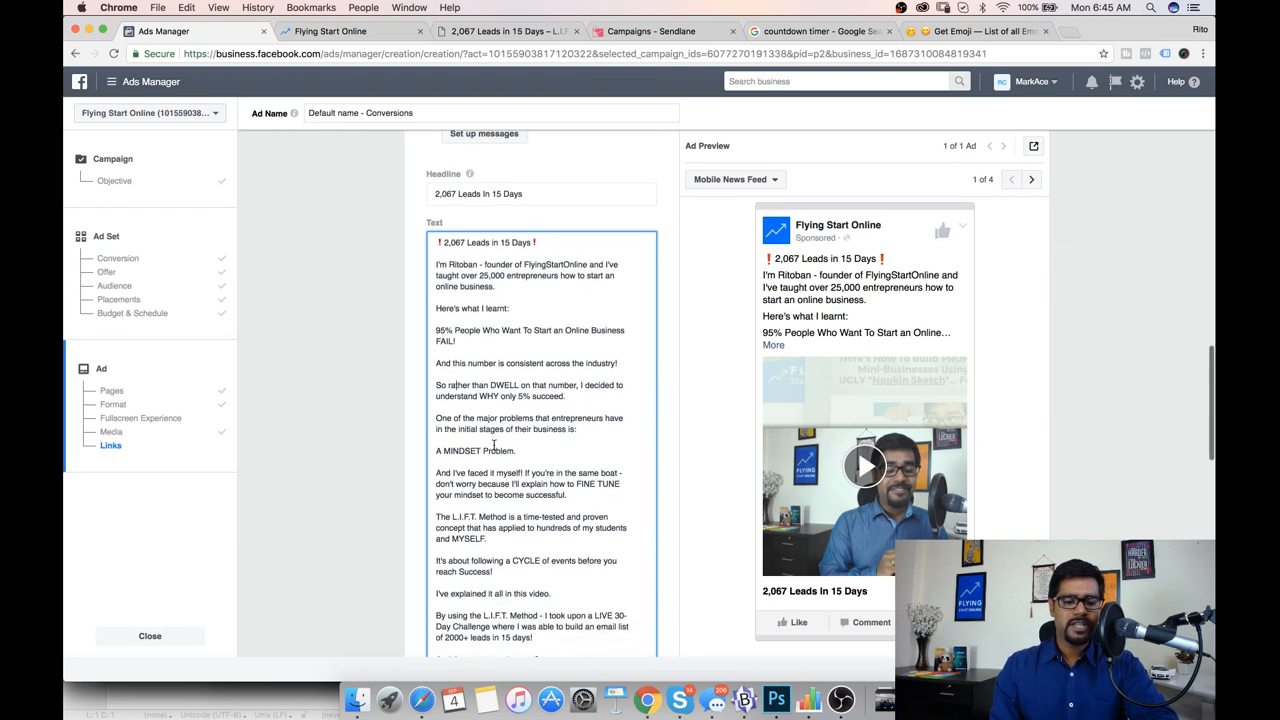
pyautogui.doubleClick(470, 430)
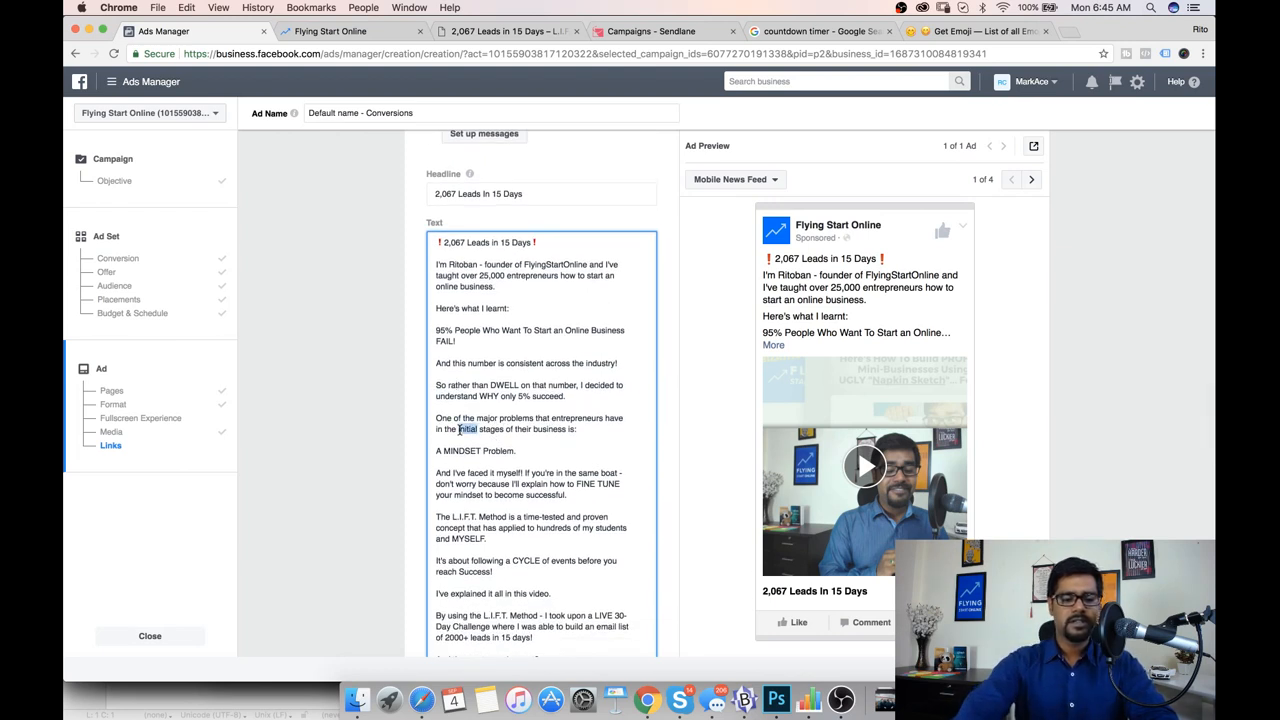
pyautogui.write('early')
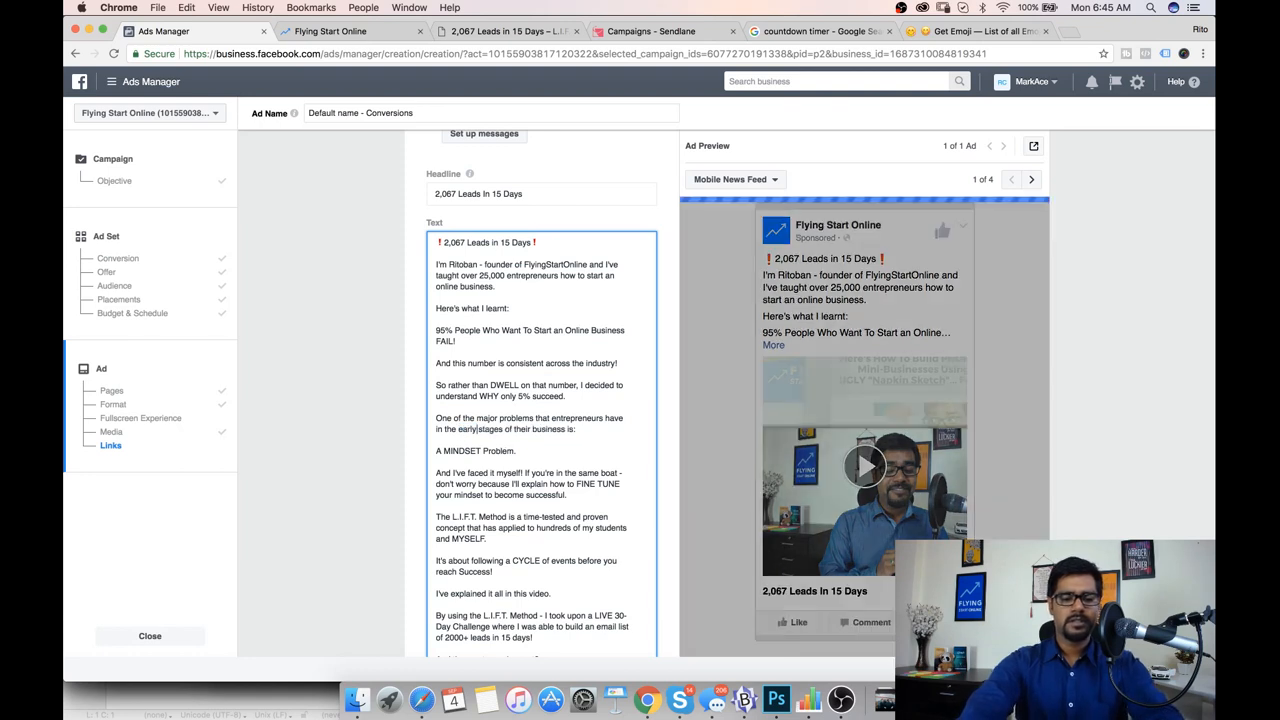
pyautogui.click(505, 429)
pyautogui.press('BackSpace')
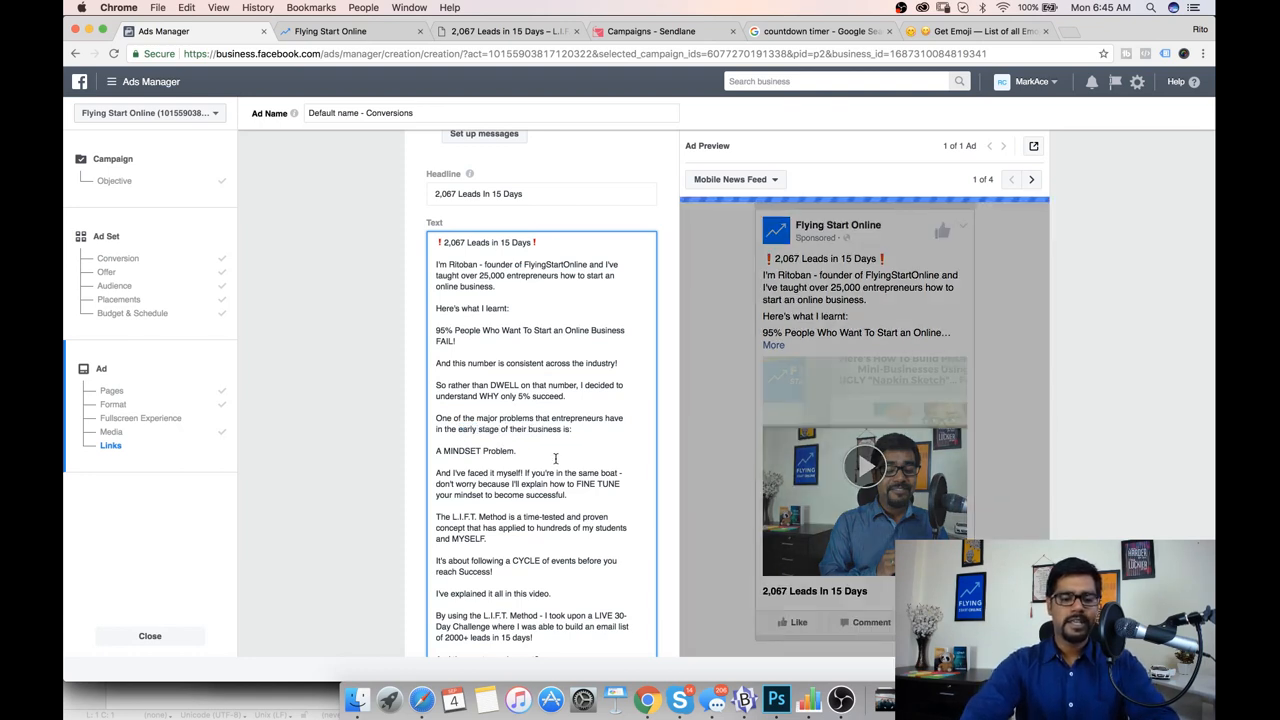
# Step: Review the ad text from the "A MINDSET Problem." line through the L.I.F.T. Method paragraph
pyautogui.moveTo(520, 451); pyautogui.dragTo(416, 452)
pyautogui.click(436, 451)
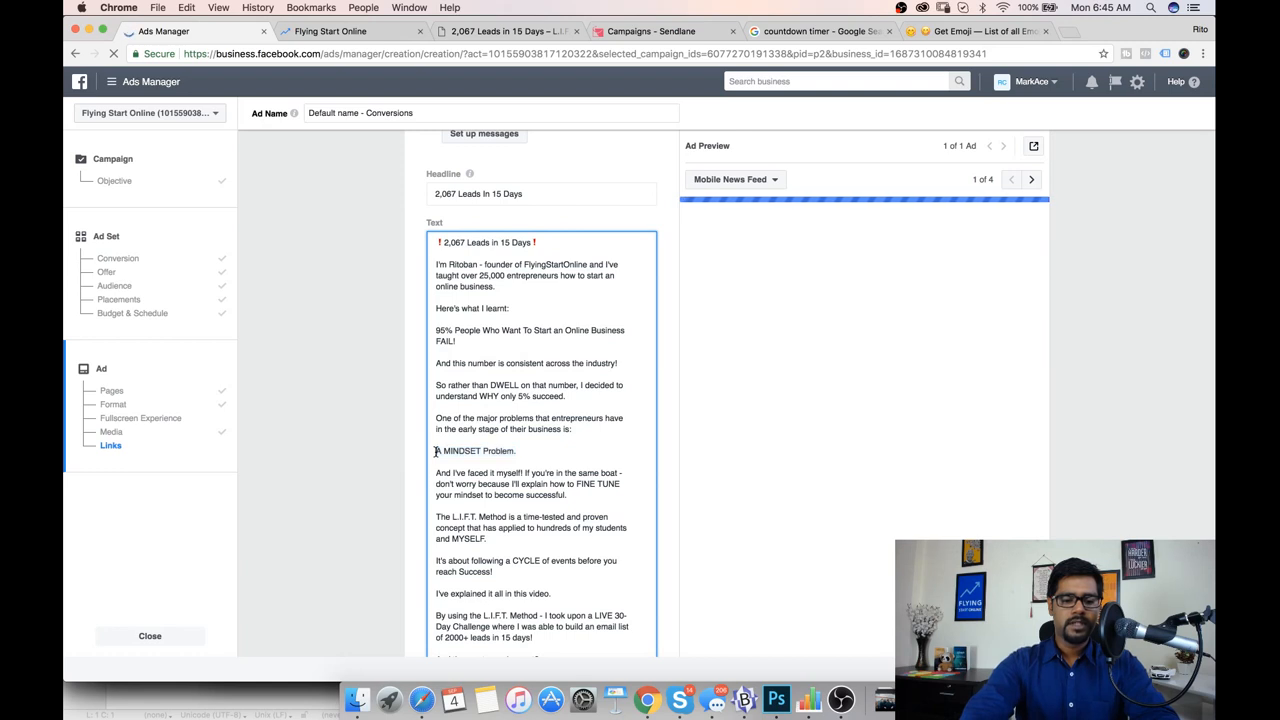
pyautogui.scroll(-3, 540, 380)
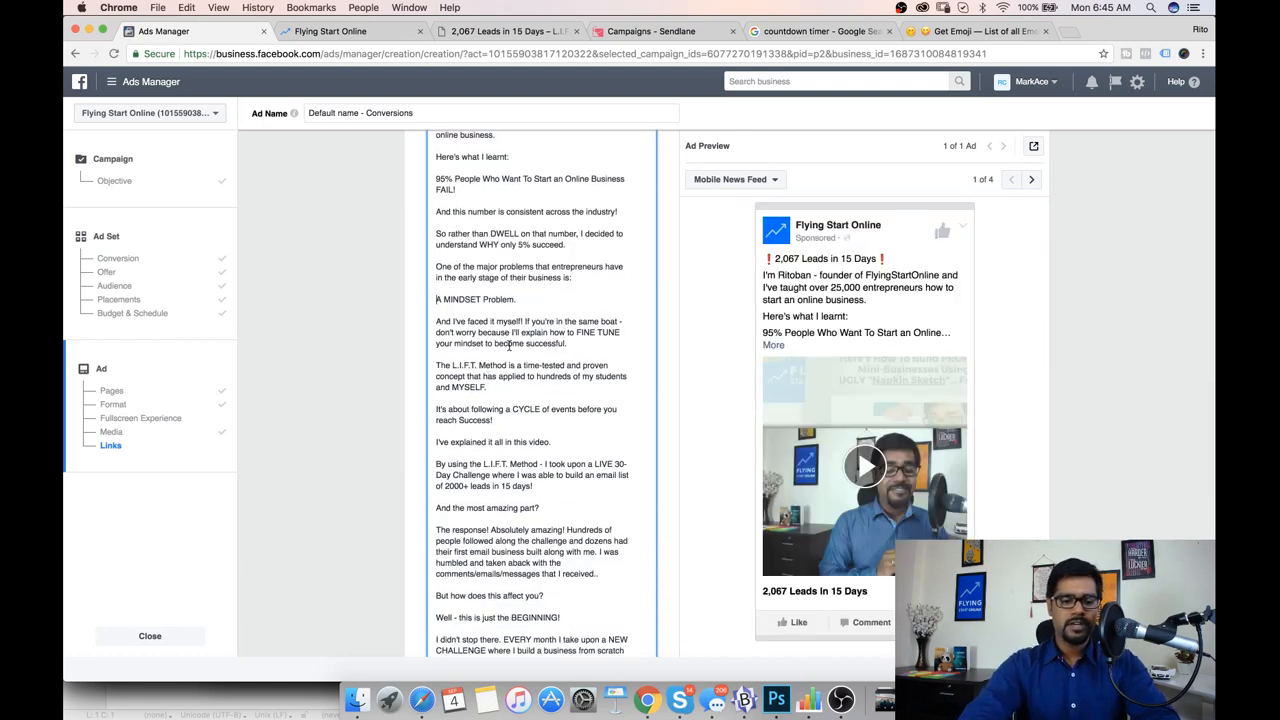
pyautogui.scroll(-2, 508, 343)
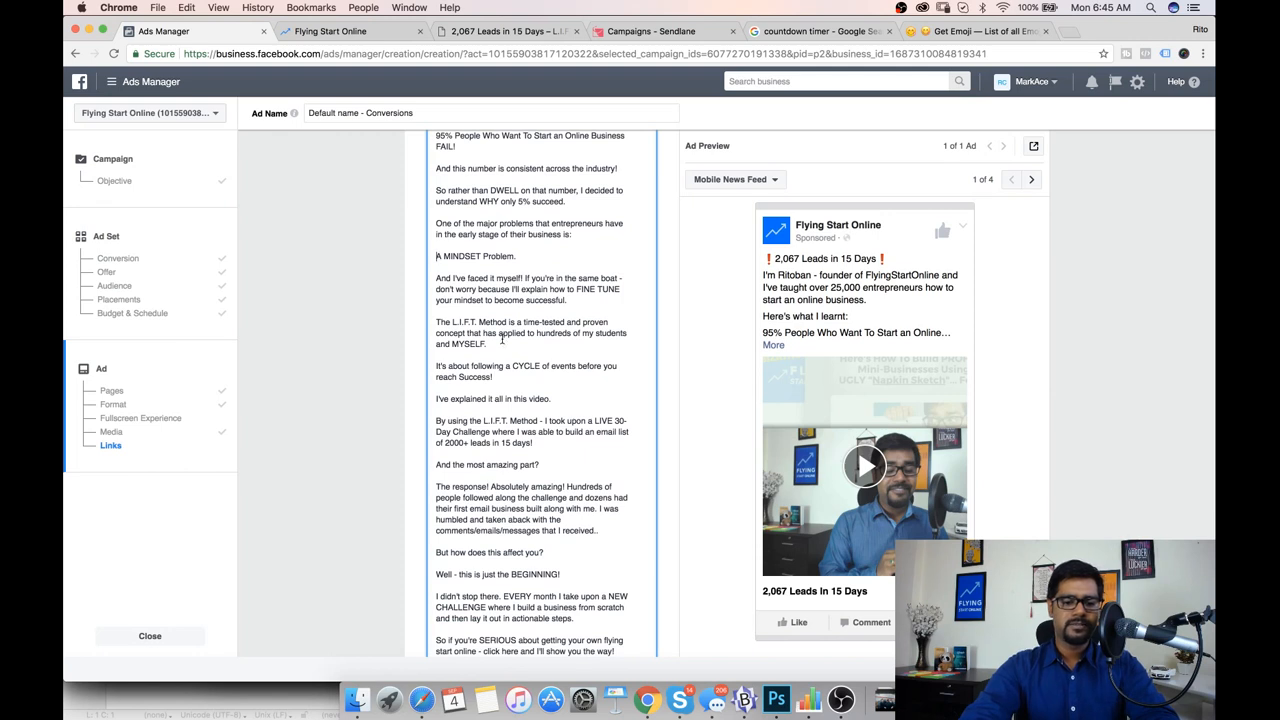
pyautogui.moveTo(495, 348); pyautogui.dragTo(427, 323)
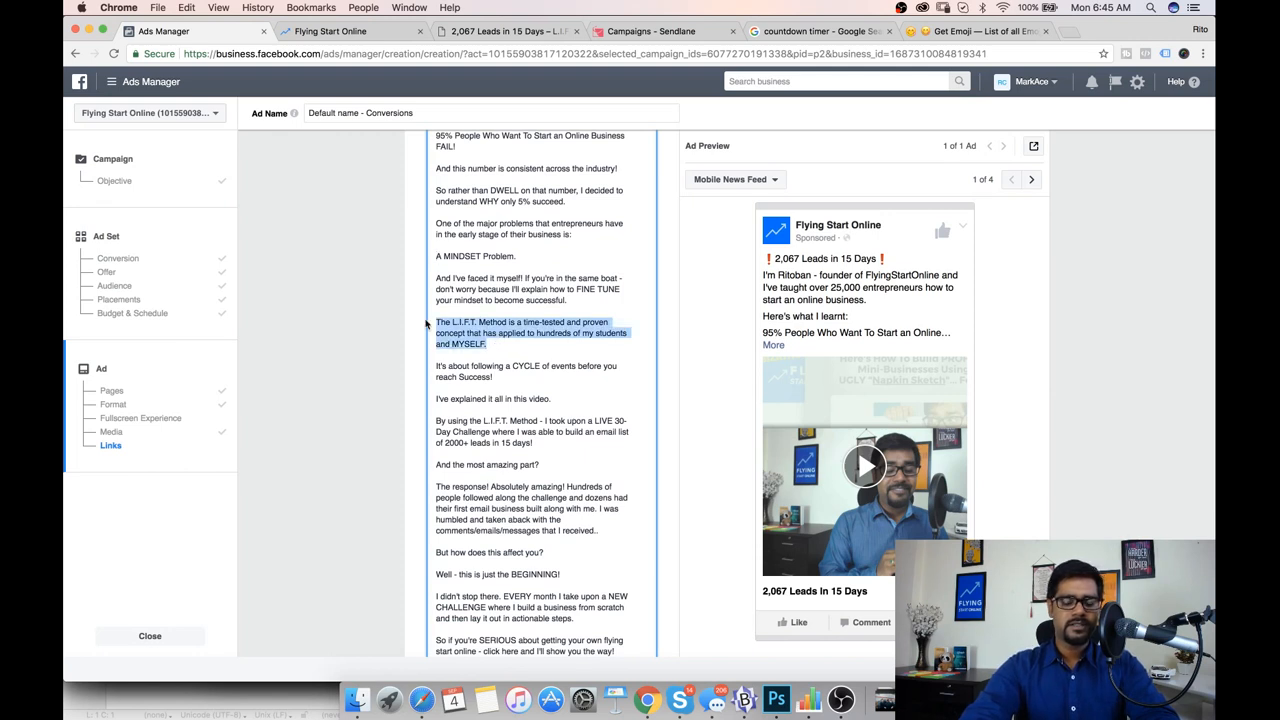
pyautogui.click(498, 328)
pyautogui.scroll(1, 498, 328)
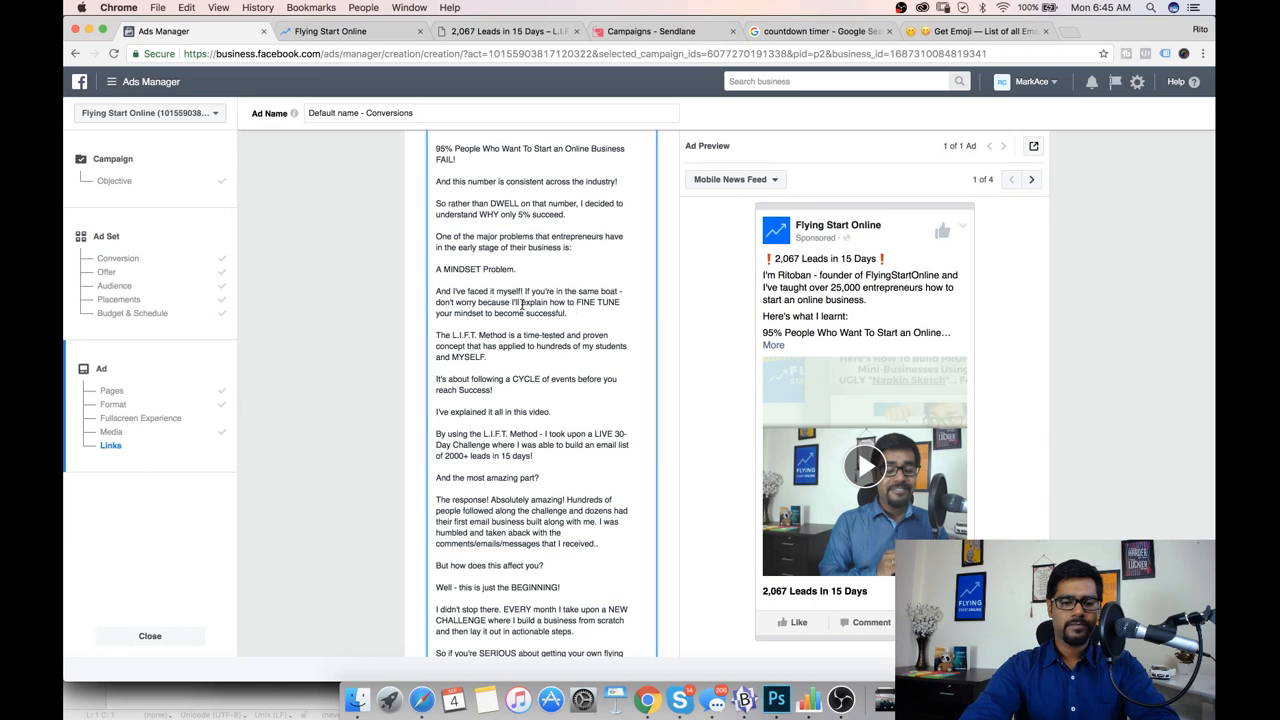
# Step: Reword "I'll explain how to" as "I've discovered the L.I.F.T Method" in the ad text's "same boat" sentence
pyautogui.moveTo(521, 302); pyautogui.dragTo(577, 302)
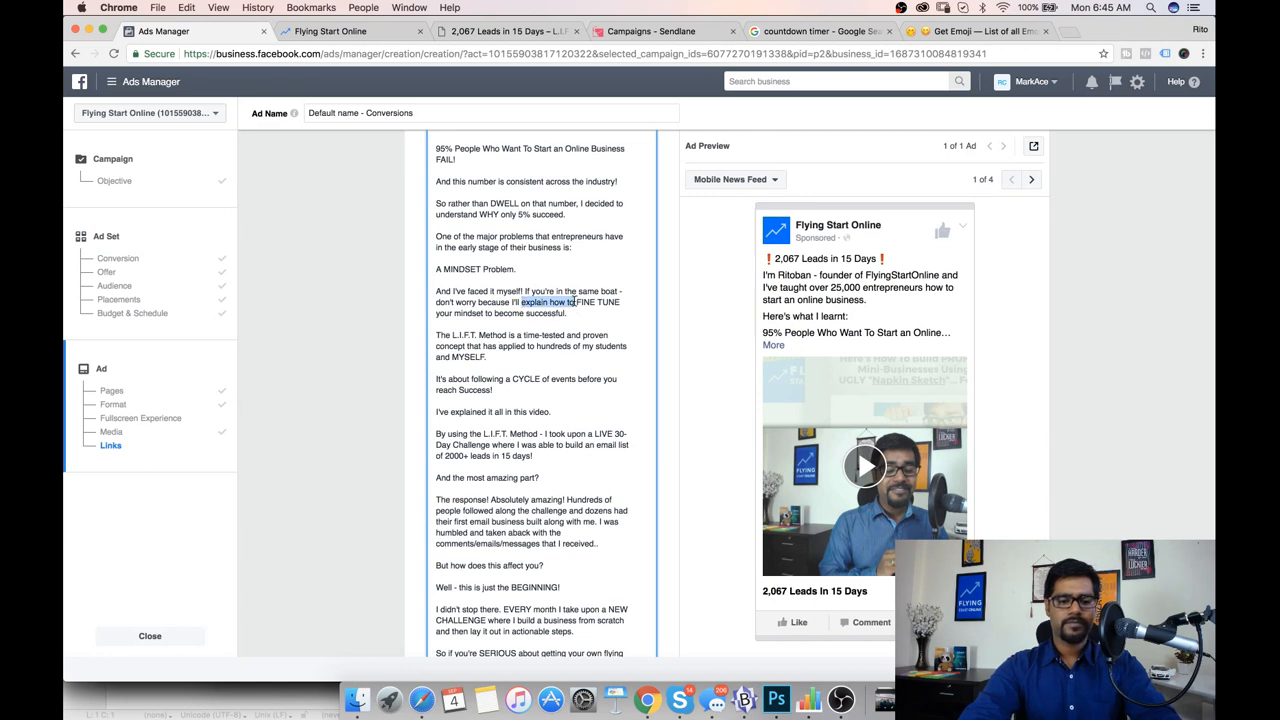
pyautogui.press('BackSpace')
pyautogui.press('BackSpace')
pyautogui.press('BackSpace')
pyautogui.press('BackSpace')
pyautogui.write('ve ')
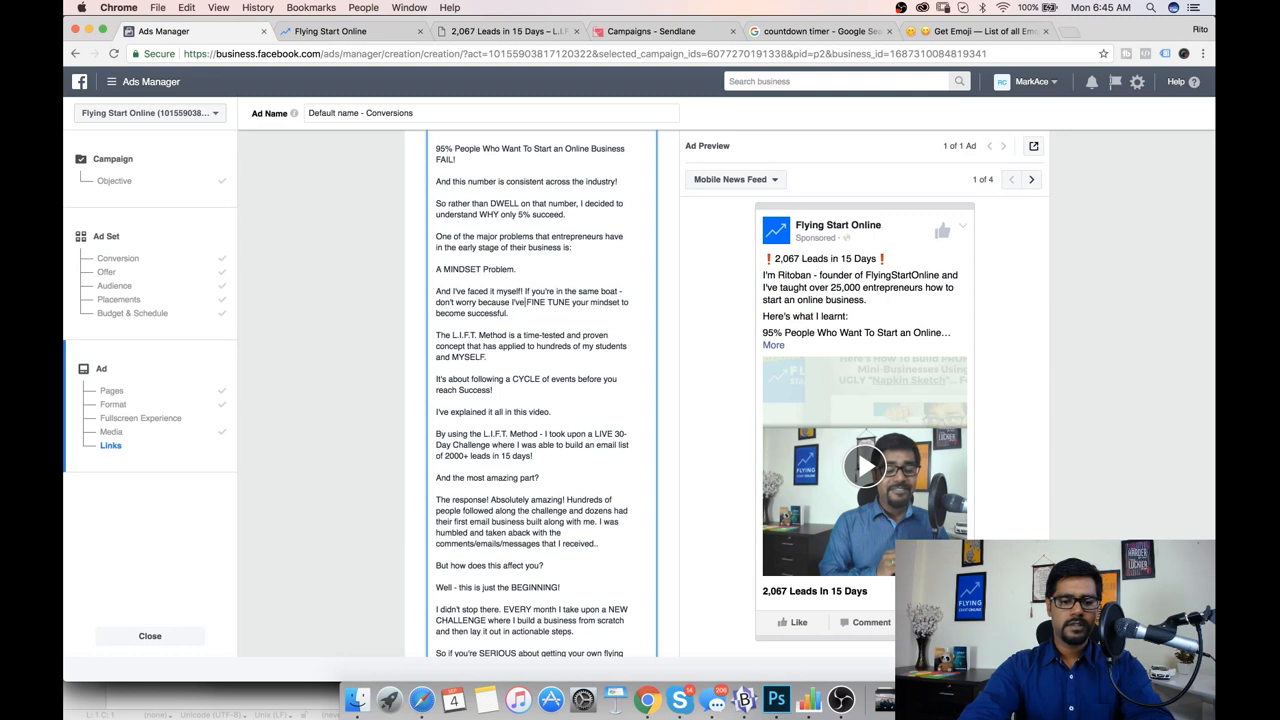
pyautogui.write('disc o ')
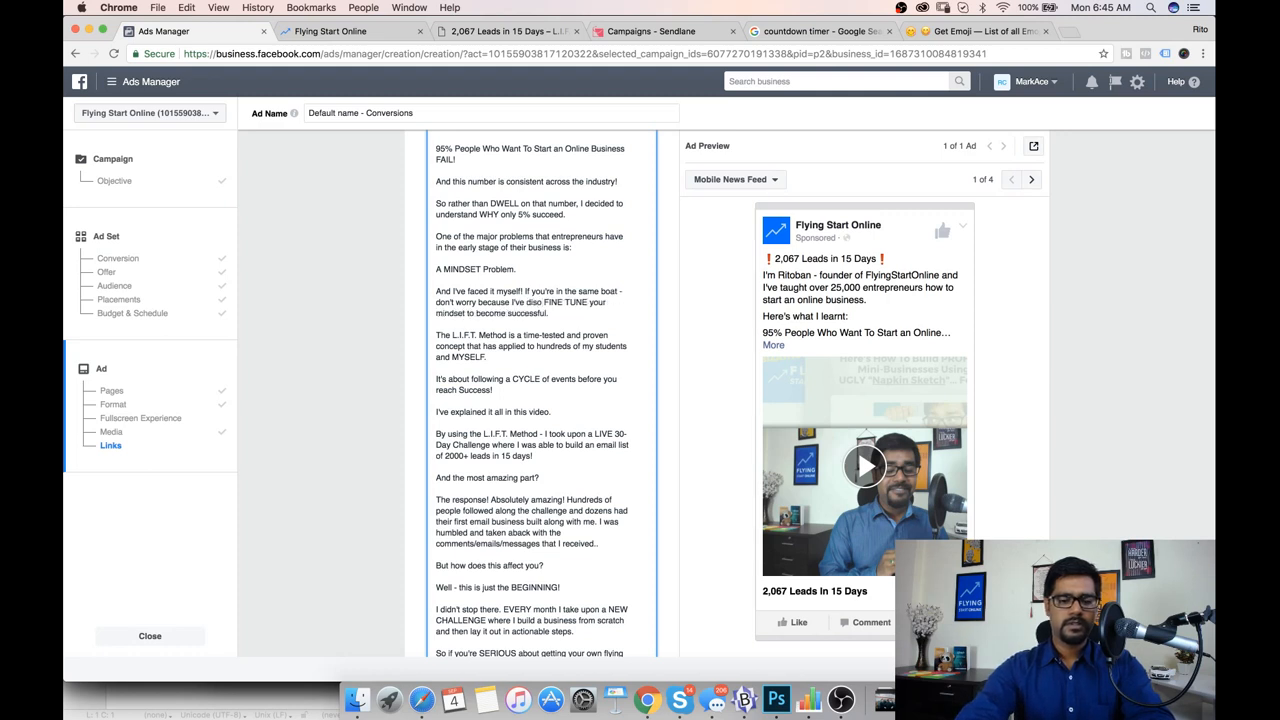
pyautogui.write('vered ')
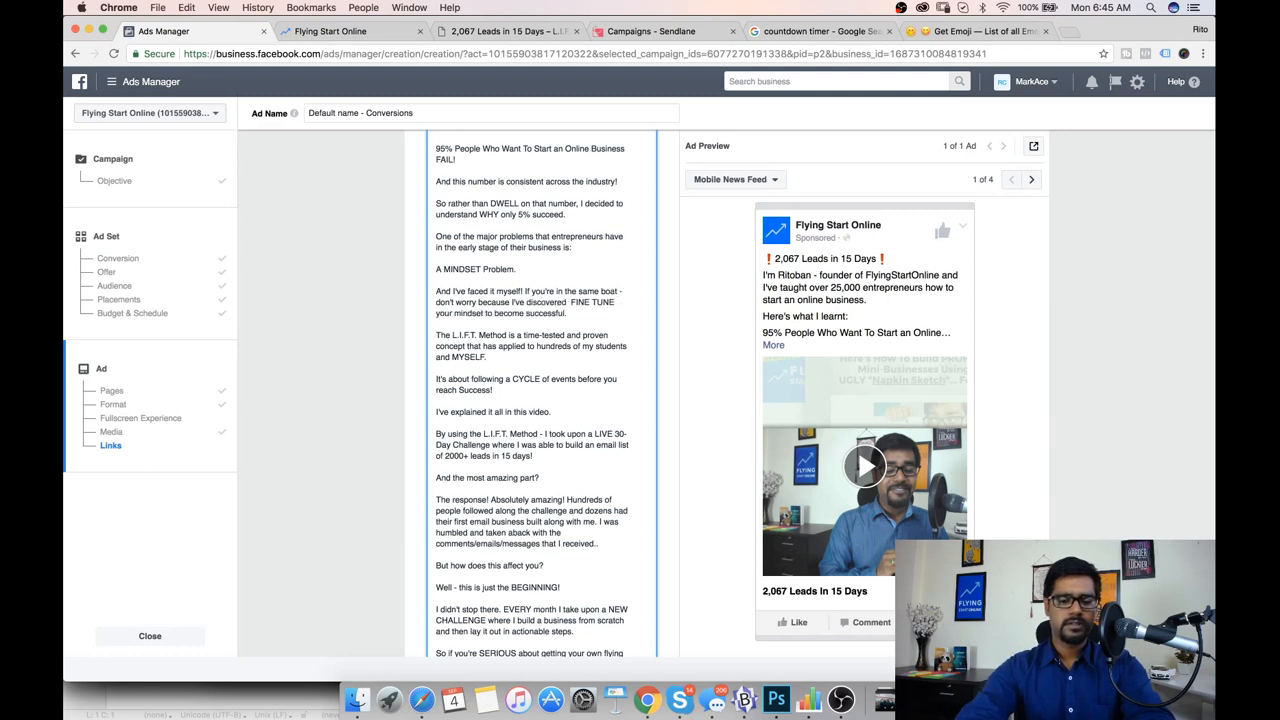
pyautogui.write('the ')
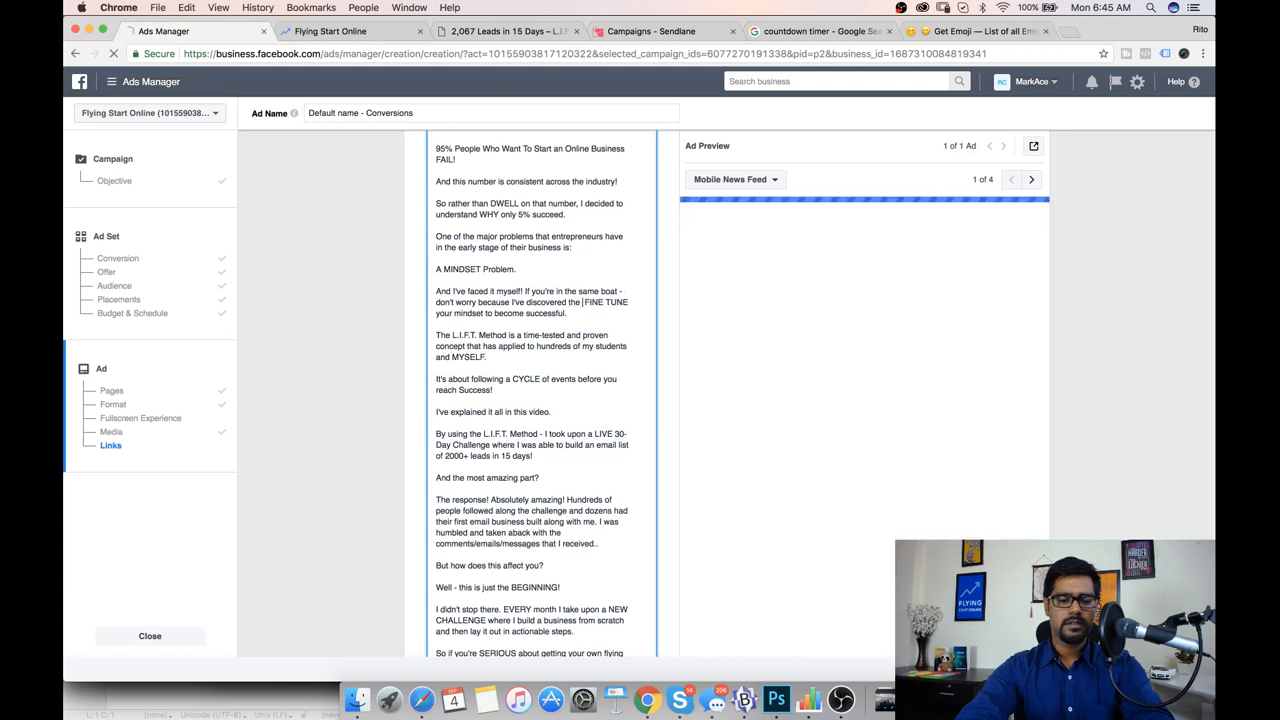
pyautogui.write('L.I.F')
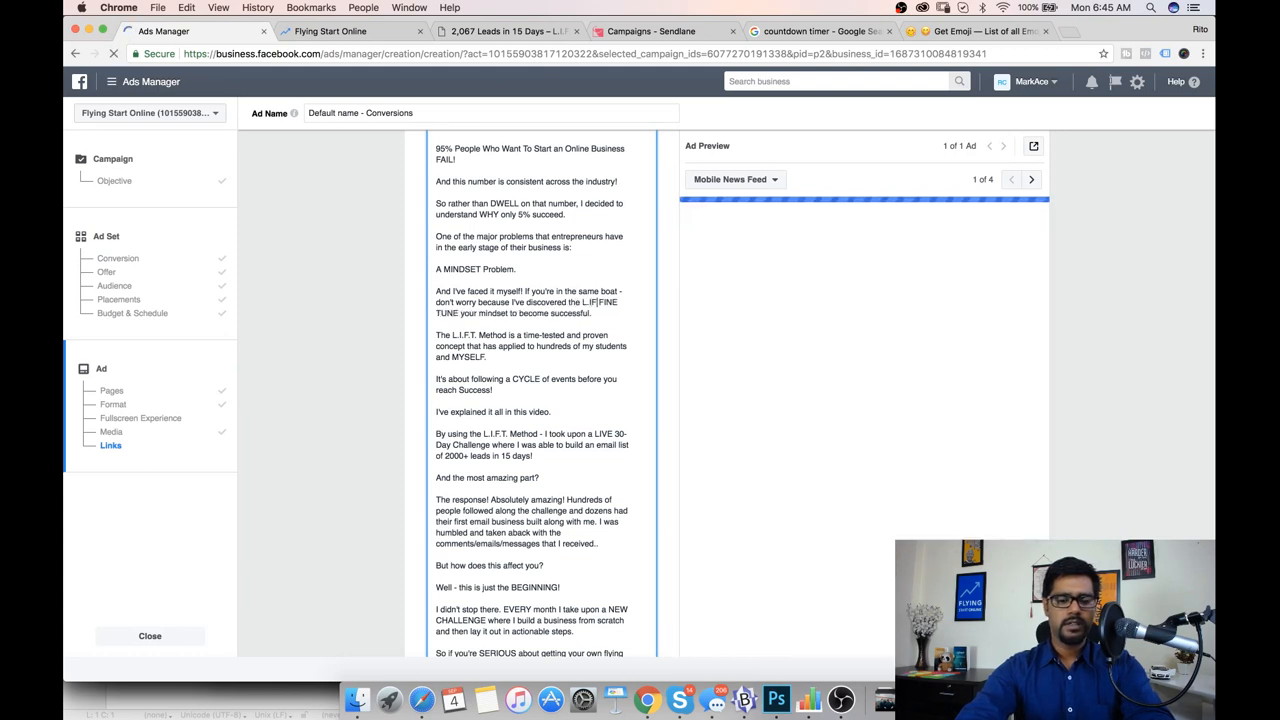
pyautogui.write('.T ')
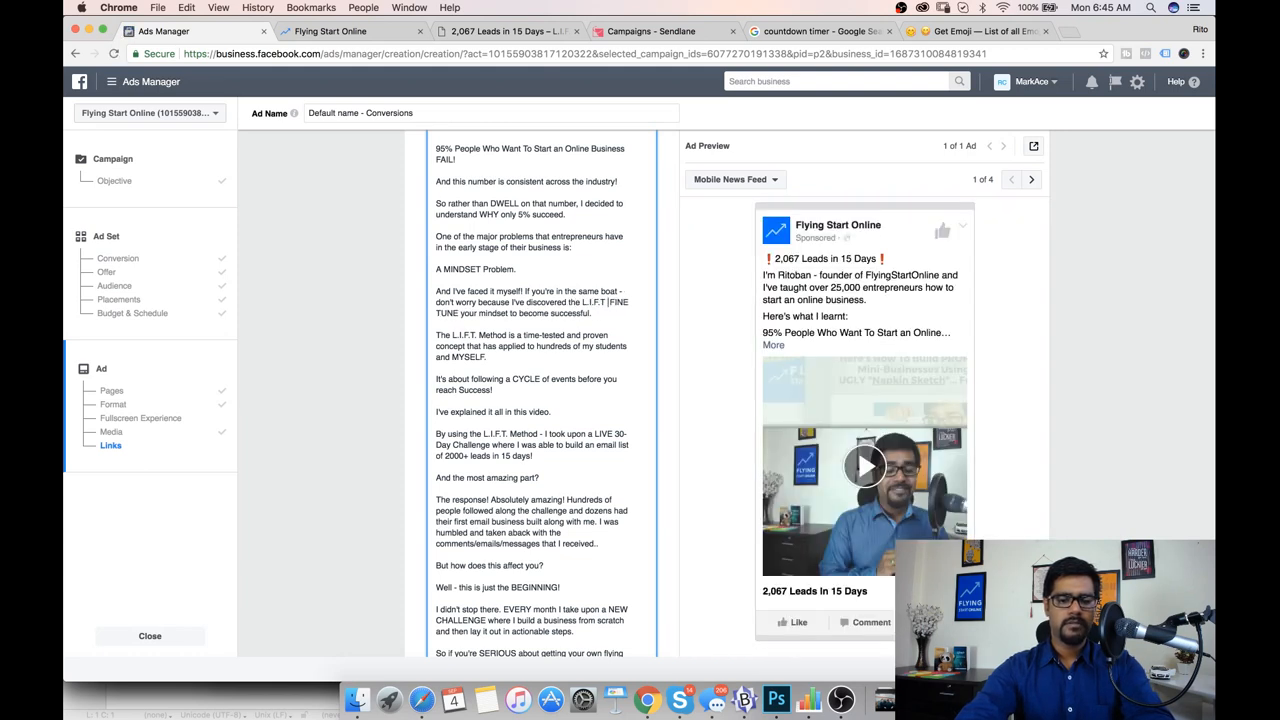
pyautogui.write('Method  ')
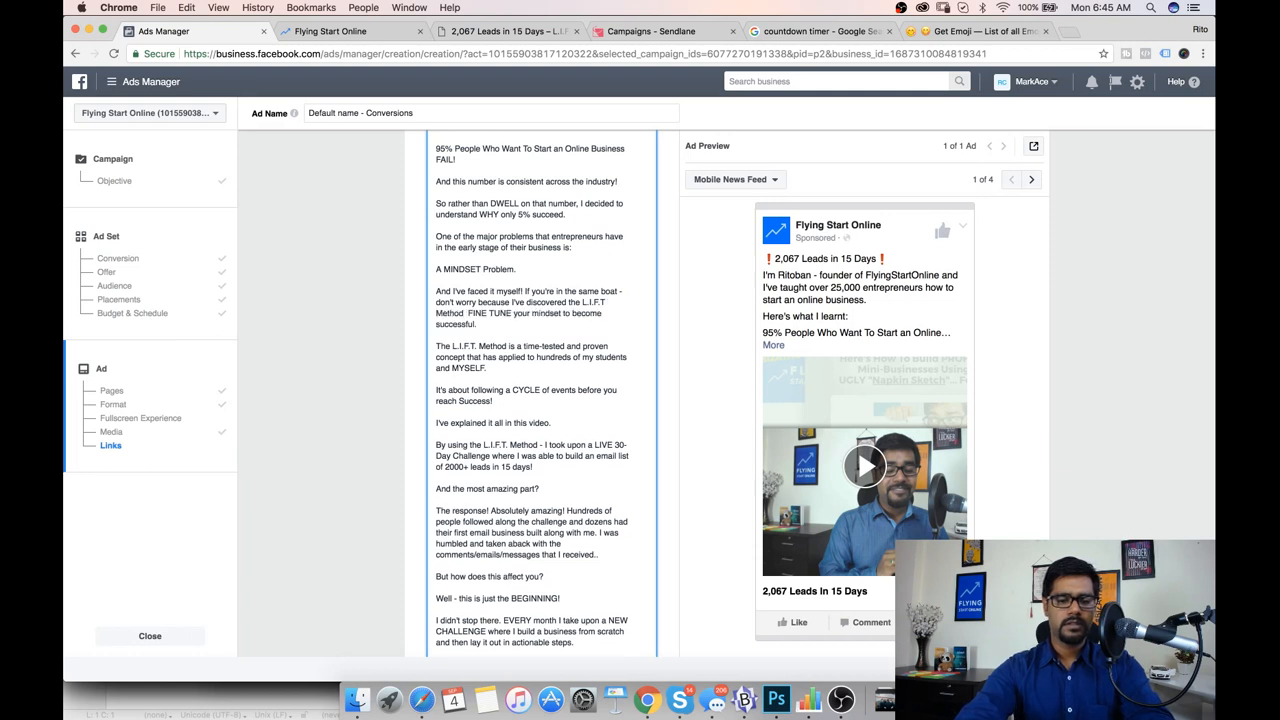
# Step: Continue the sentence after "L.I.F.T Method" with "which FINE TUNES a mindset", replacing "FINE TUNE your mindset"
pyautogui.write('which FINE TUNE')
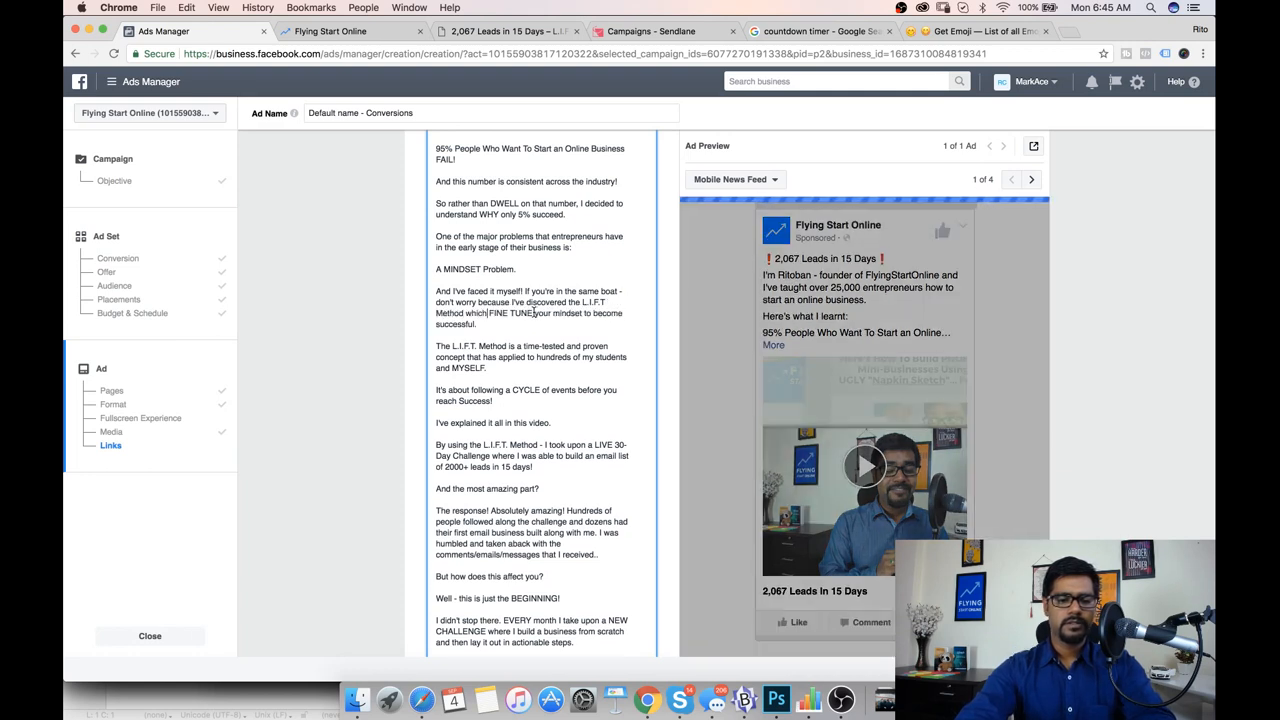
pyautogui.write('S')
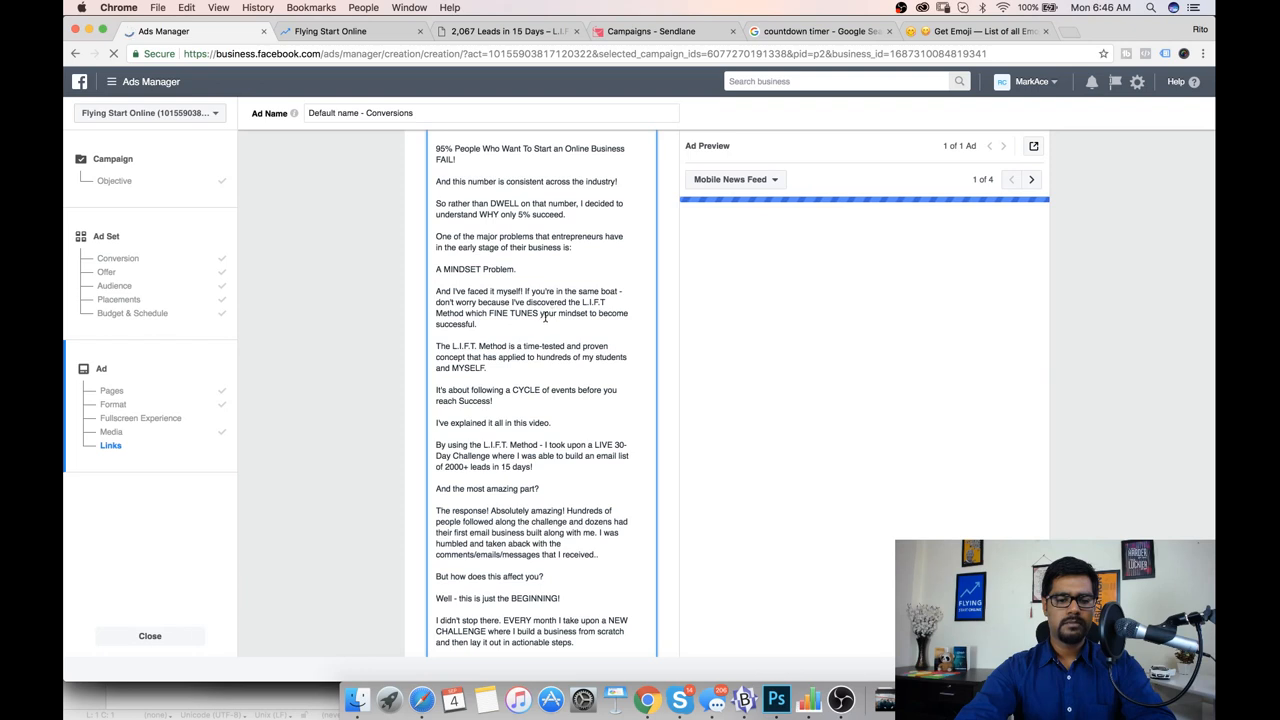
pyautogui.doubleClick(548, 313)
pyautogui.press('BackSpace')
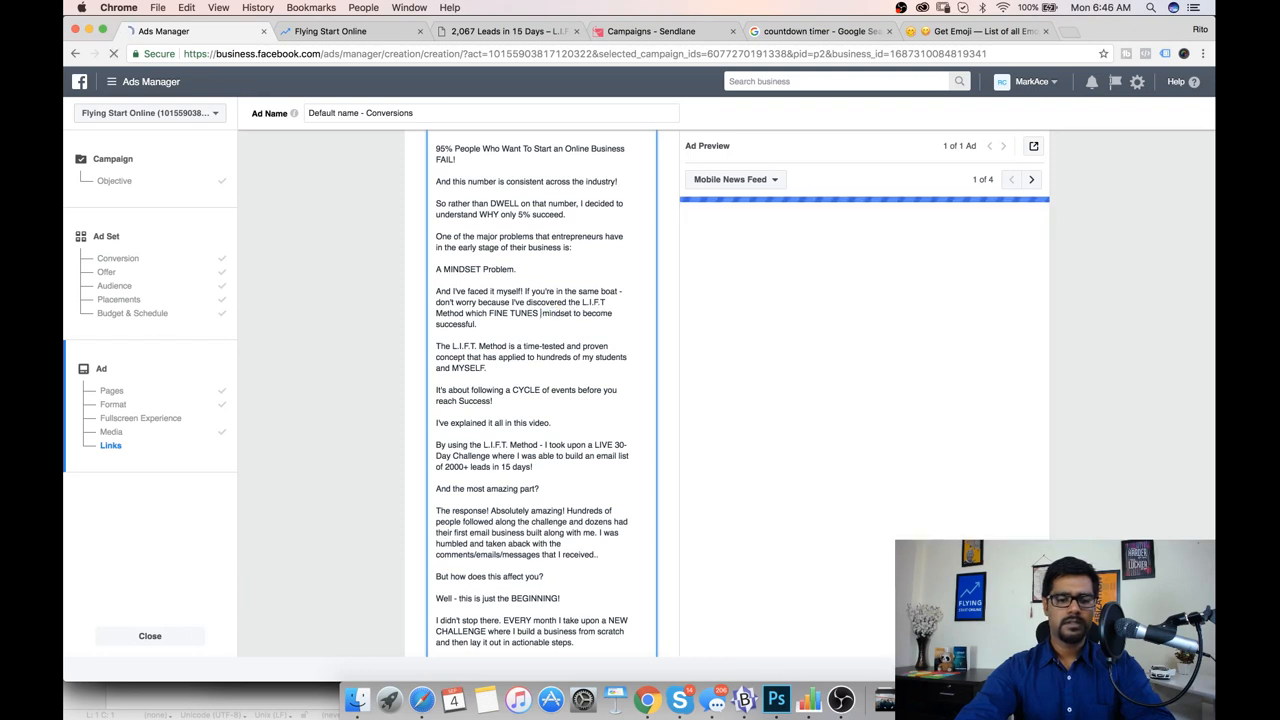
pyautogui.write('a')
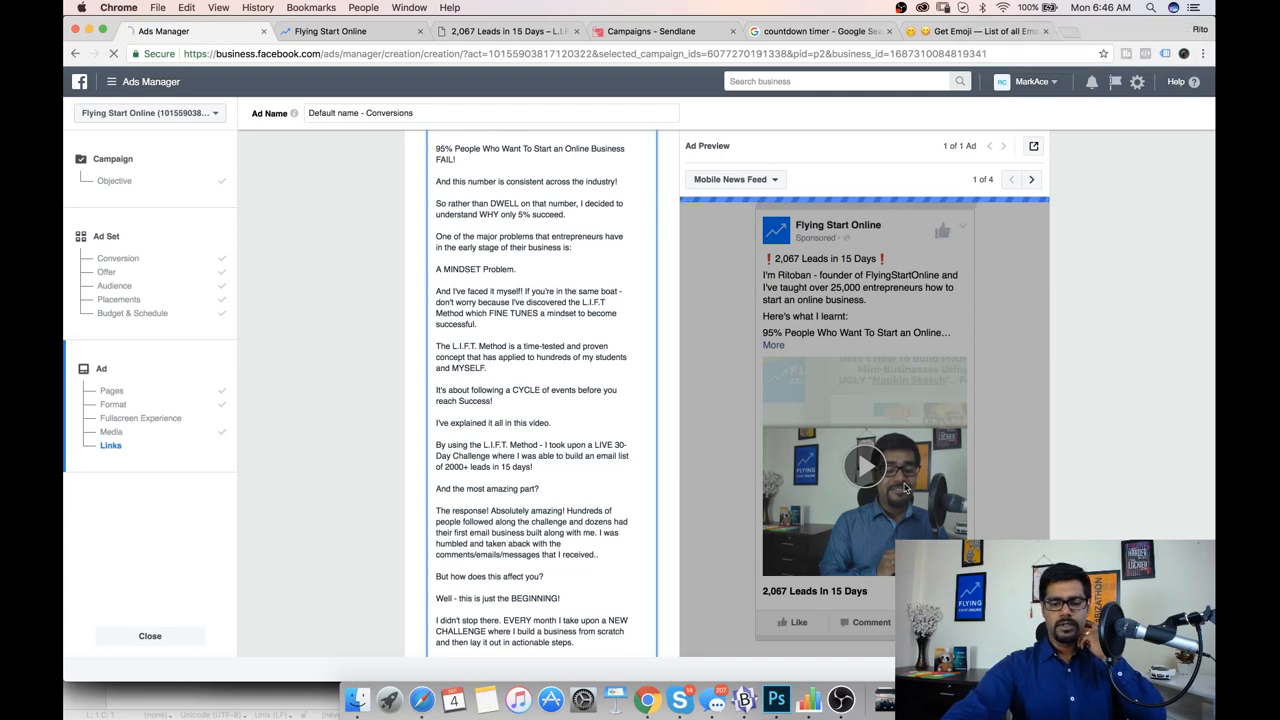
# Step: Quit the Messages and Skype apps
pyautogui.rightClick(715, 698)
pyautogui.click(725, 657)
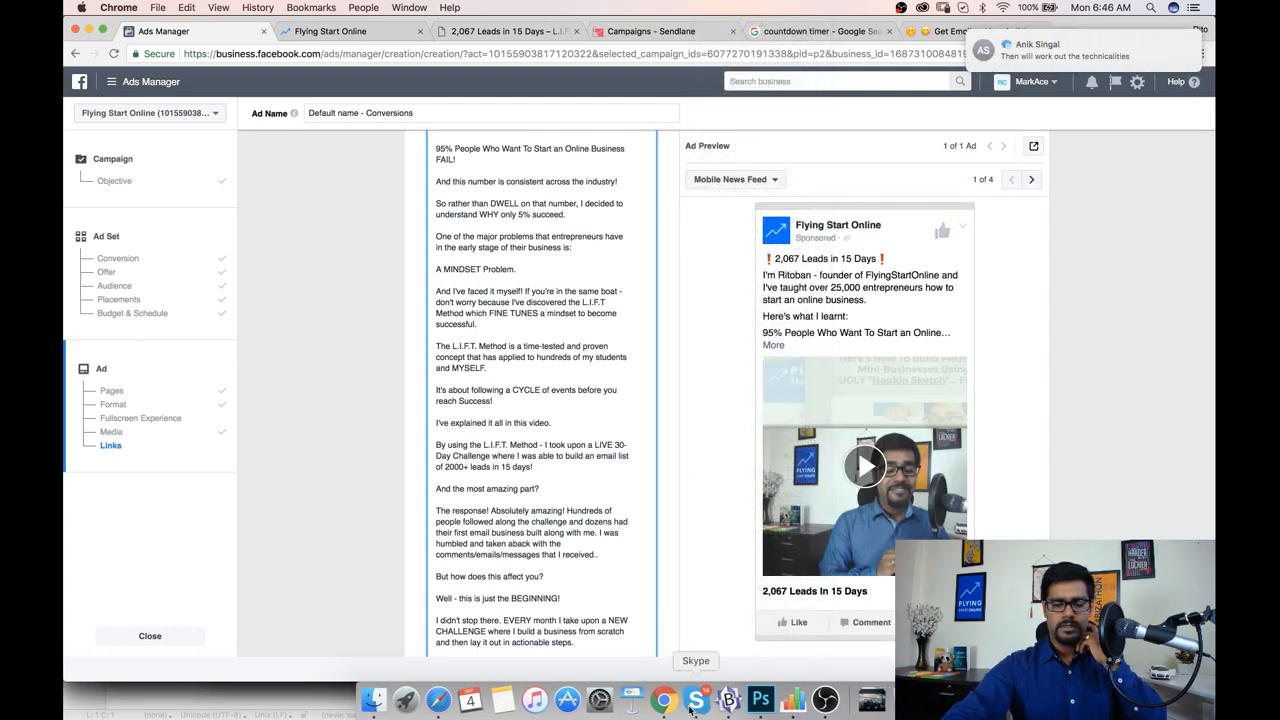
pyautogui.click(690, 705)
pyautogui.rightClick(697, 705)
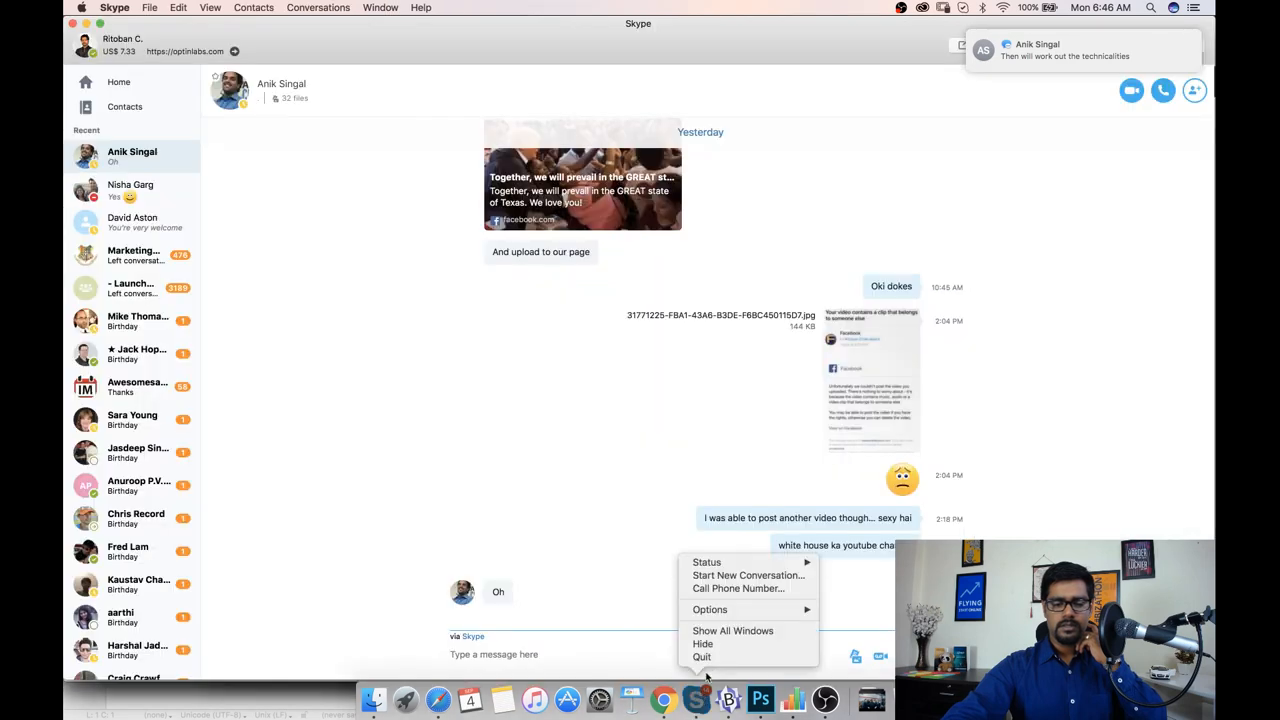
pyautogui.click(714, 657)
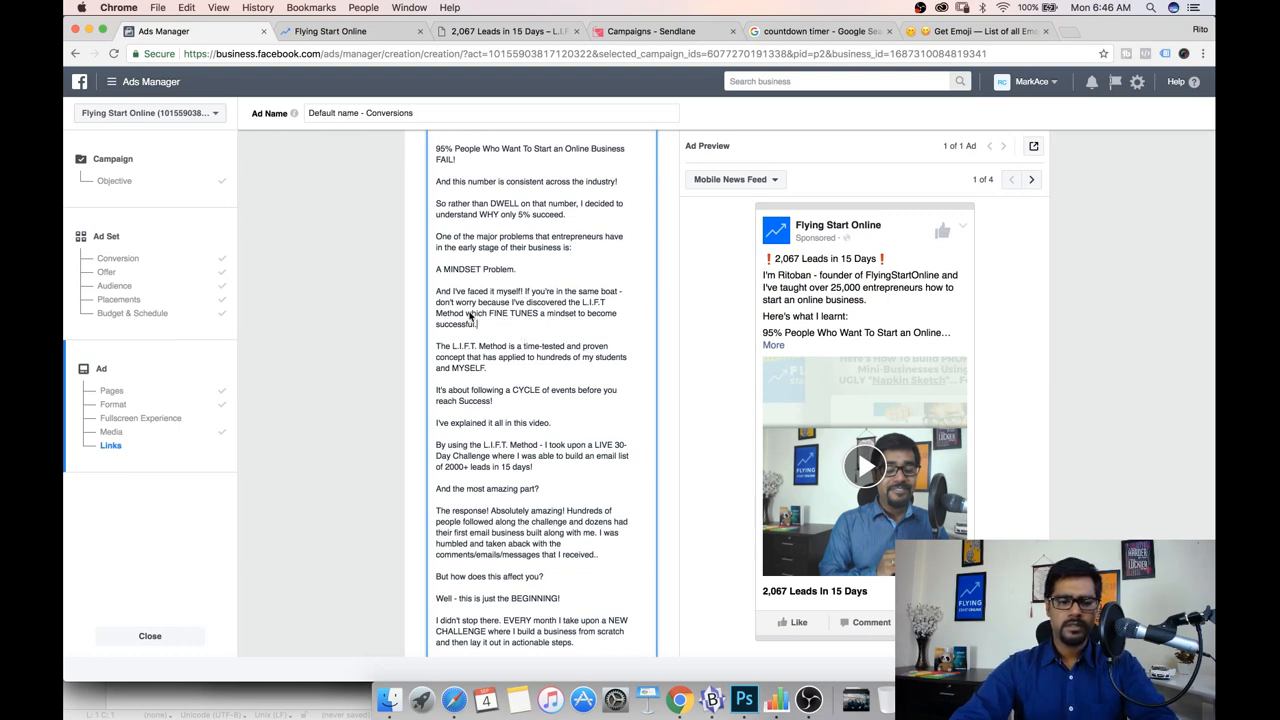
# Step: Remove the clause about fine-tuning a mindset and end the sentence with the quoted, capitalized phrase "The L.I.F.T Method" followed by an ellipsis
pyautogui.moveTo(466, 313); pyautogui.dragTo(490, 325)
pyautogui.press('BackSpace')
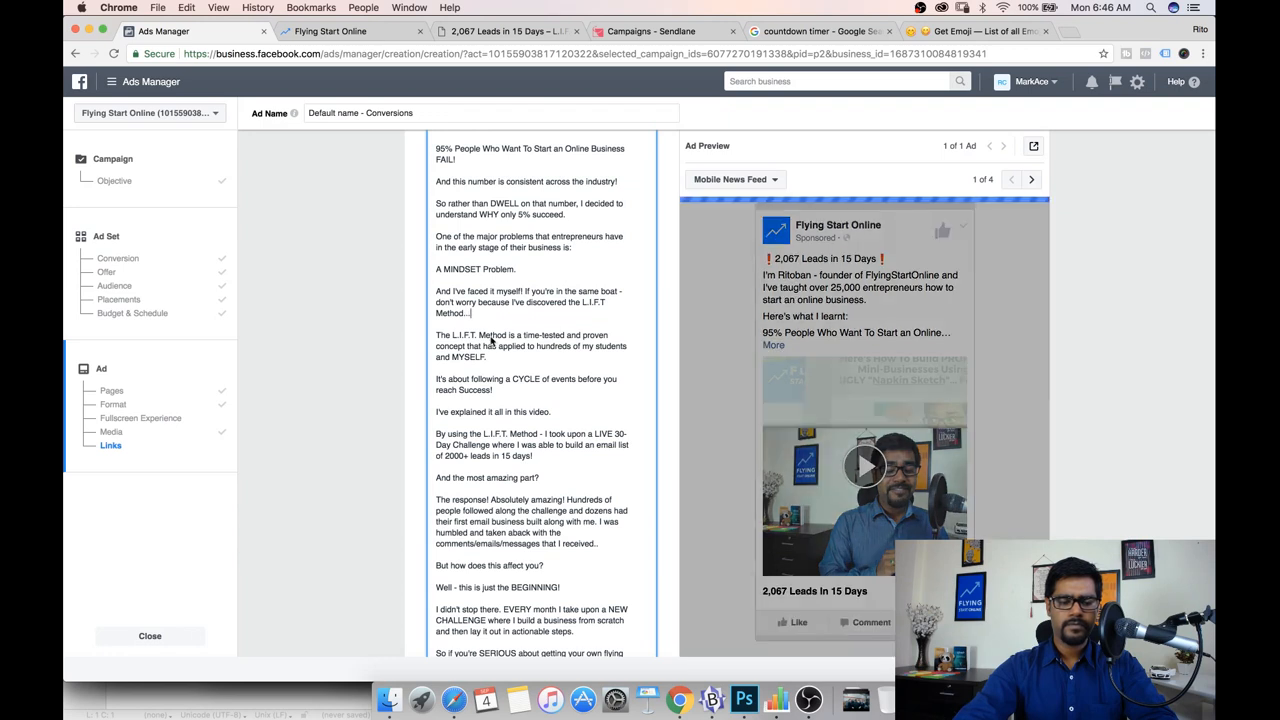
pyautogui.click(571, 302)
pyautogui.press('BackSpace')
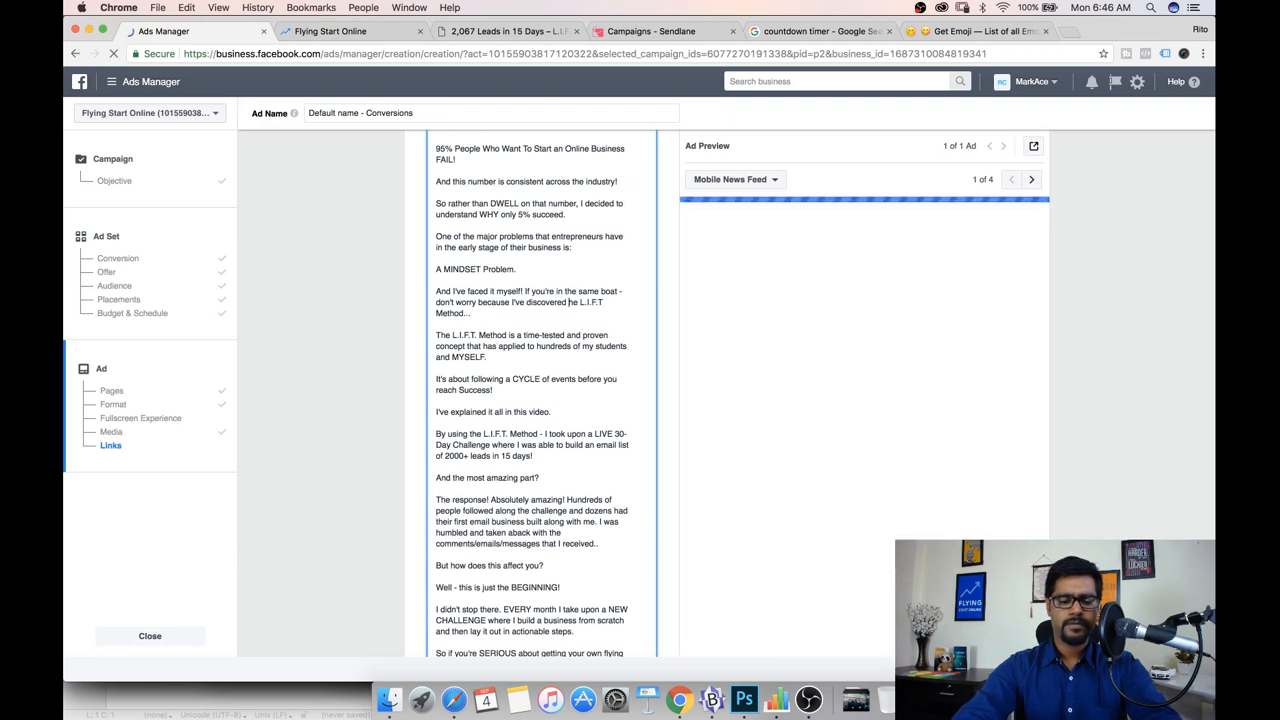
pyautogui.write('T')
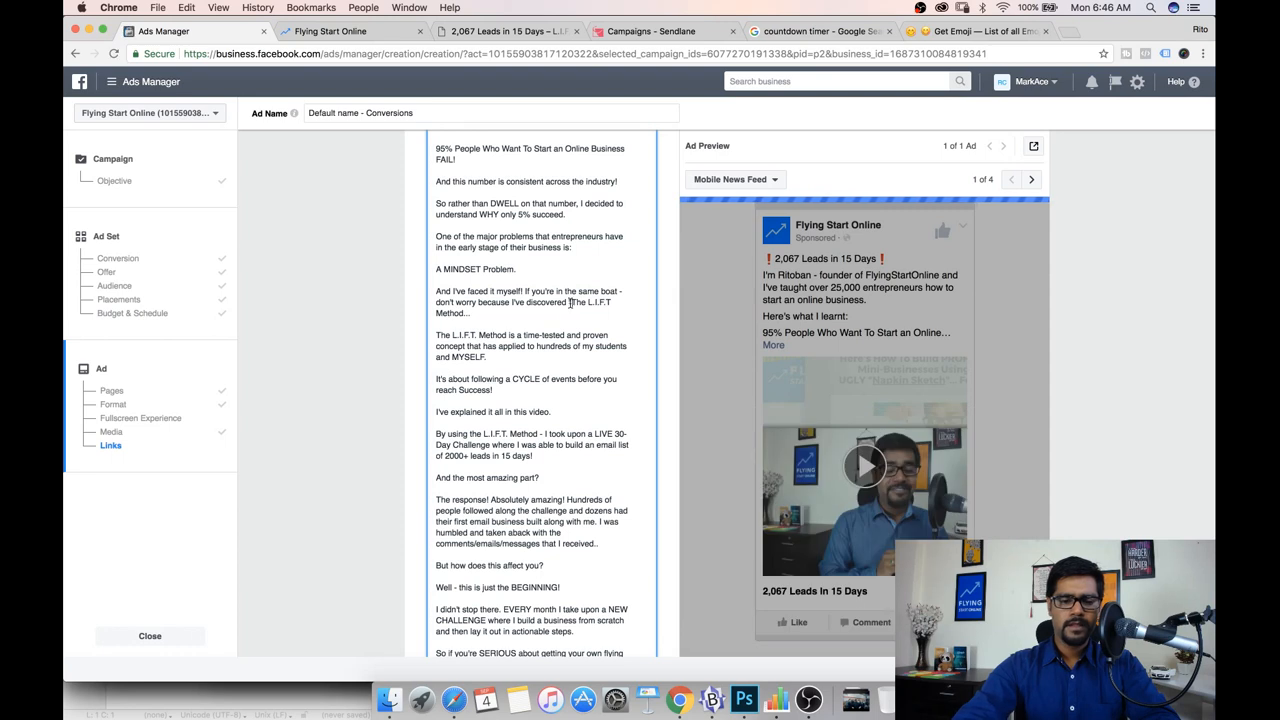
pyautogui.click(472, 313)
pyautogui.press('BackSpace')
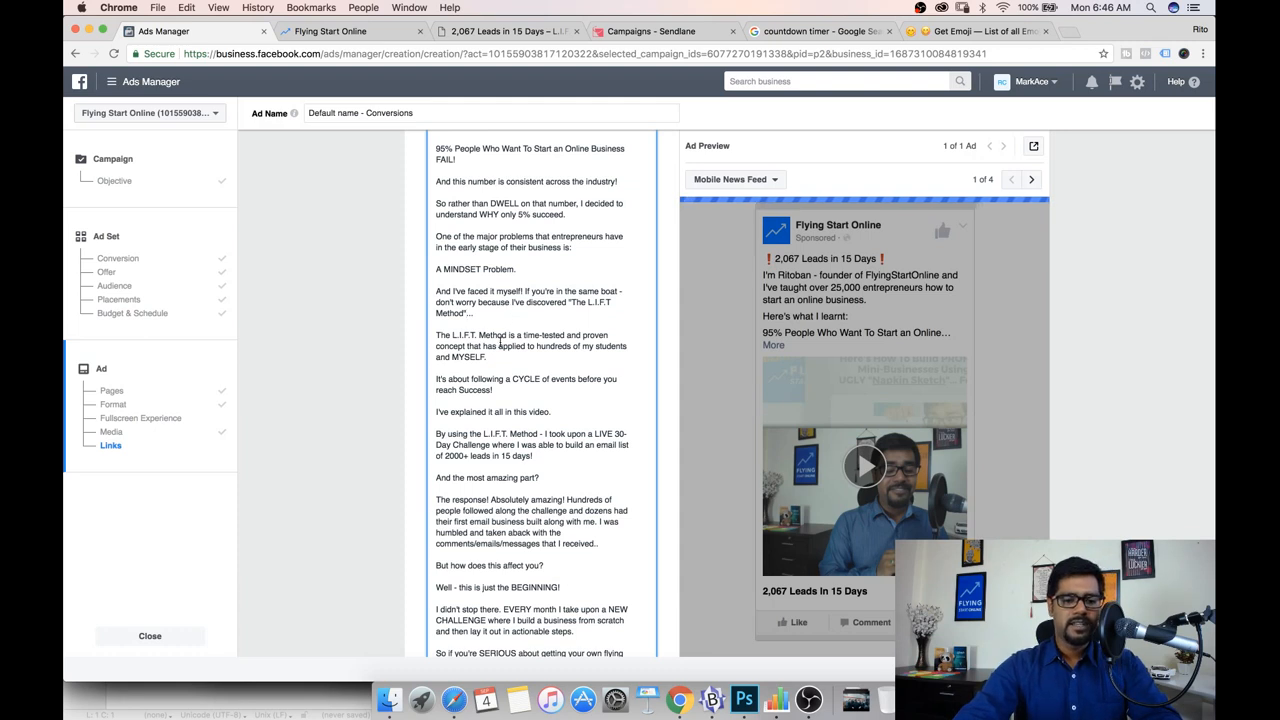
# Step: Add the separate line "And it's almost BORING! But it works..." after the sentence about following a CYCLE of events
pyautogui.scroll(1, 500, 345)
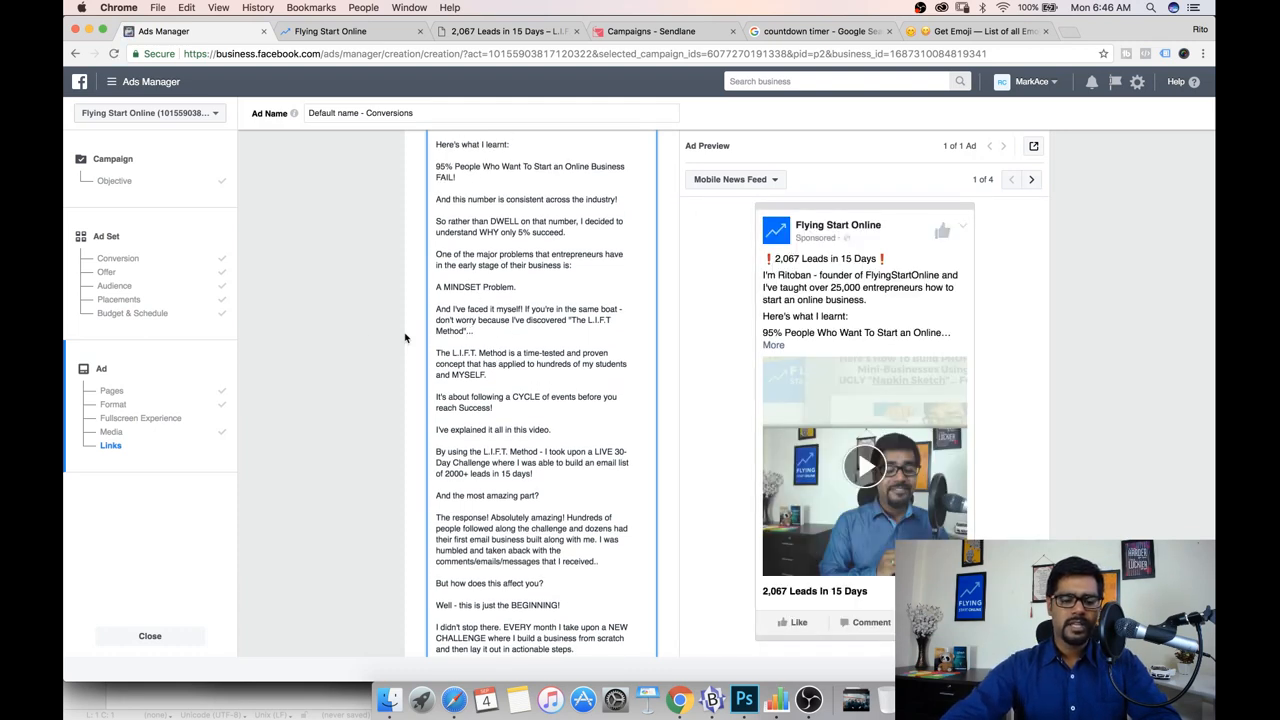
pyautogui.scroll(3, 369, 331)
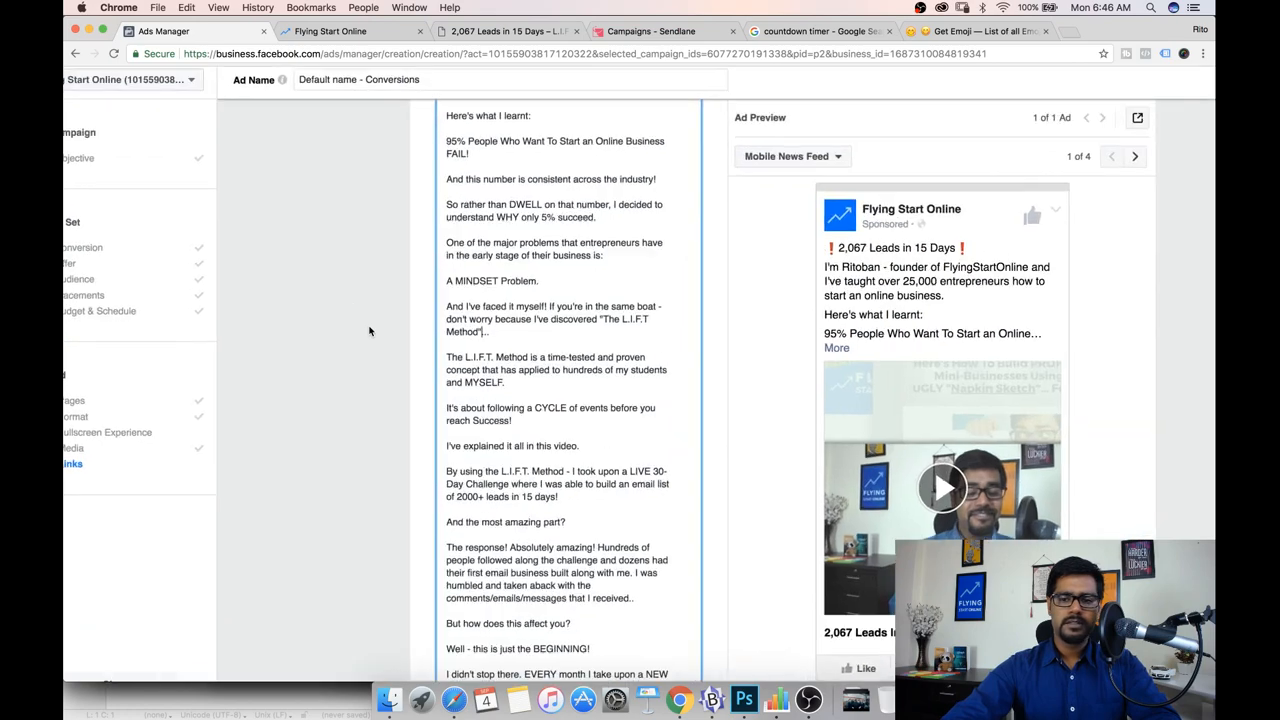
pyautogui.hscroll(3, 369, 331)
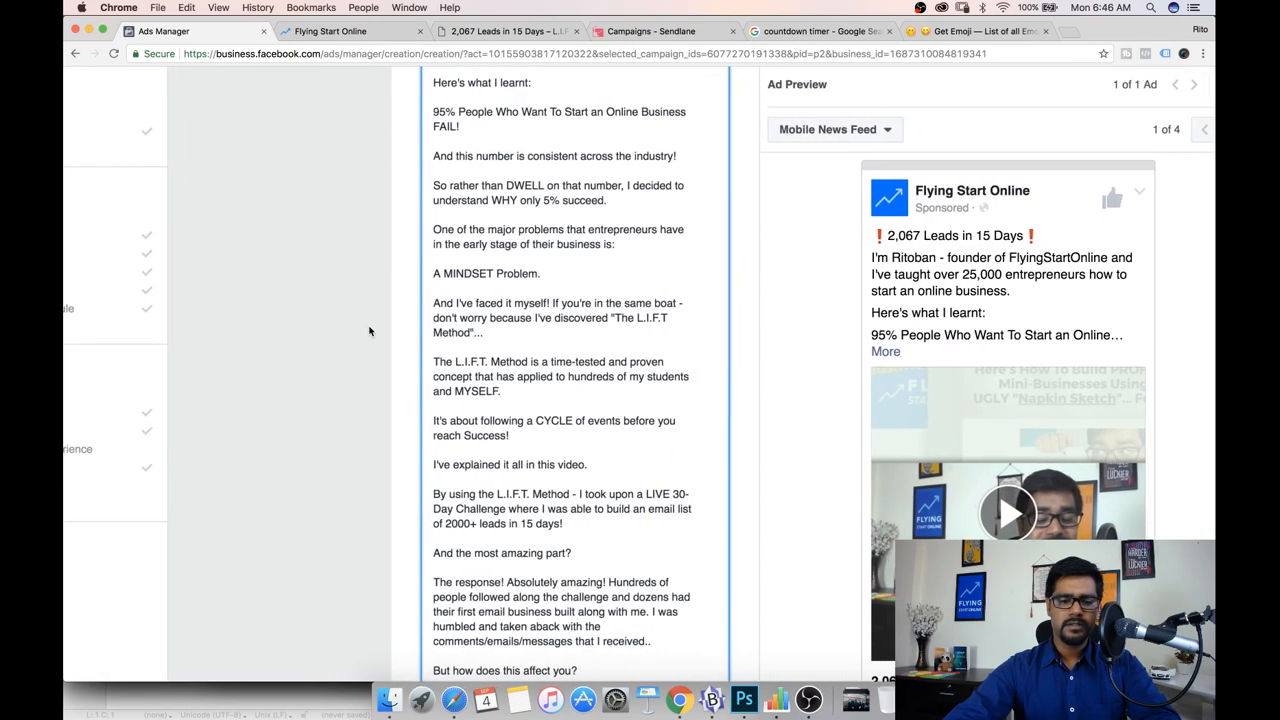
pyautogui.scroll(-1, 441, 345)
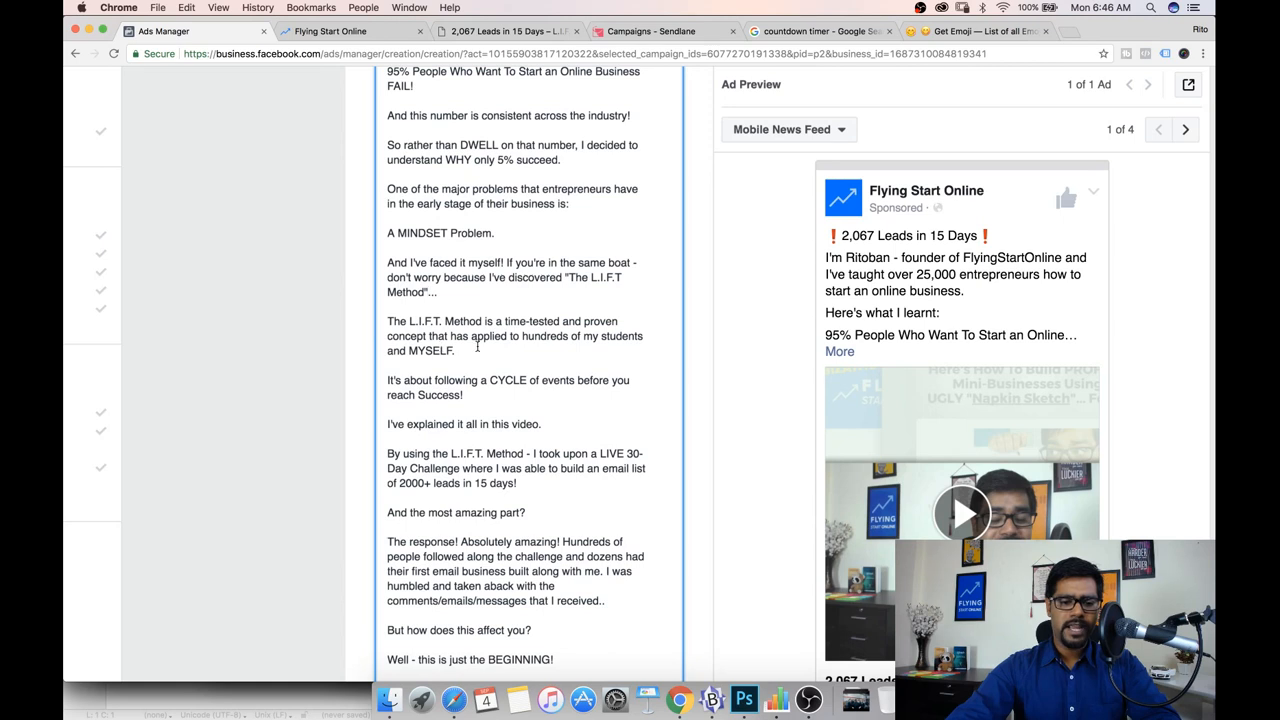
pyautogui.scroll(-1, 477, 347)
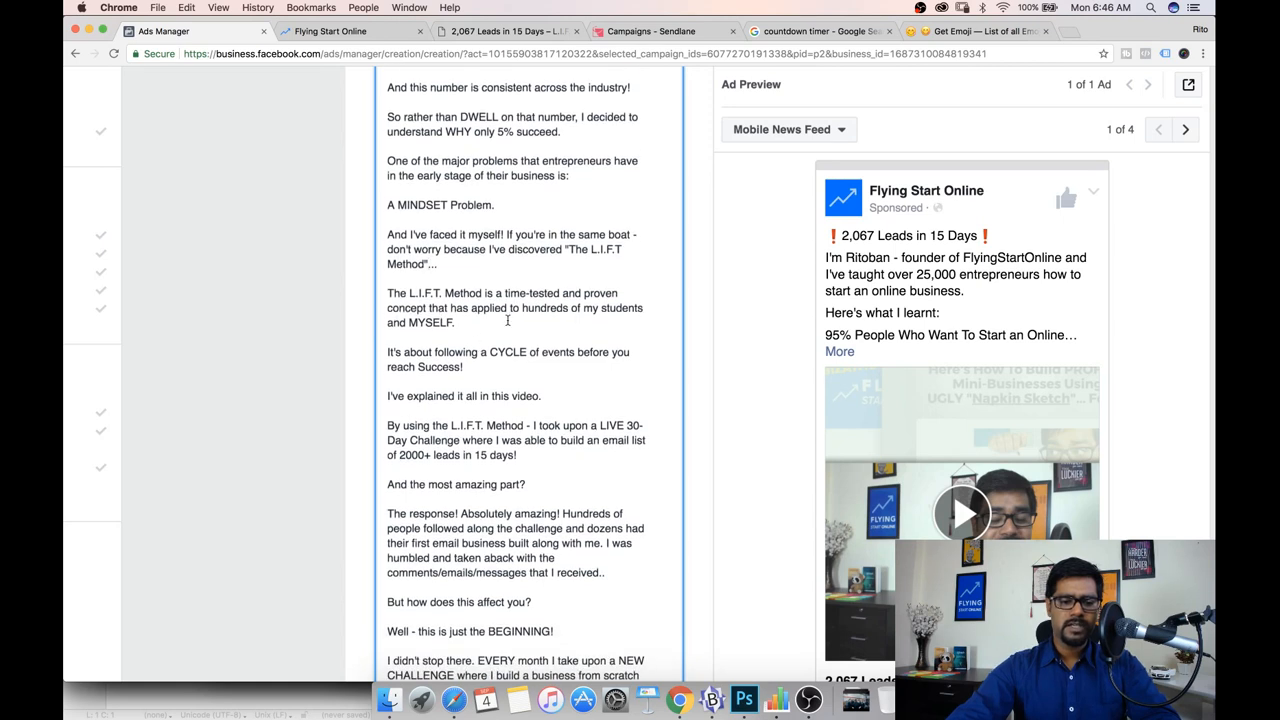
pyautogui.scroll(-1, 531, 330)
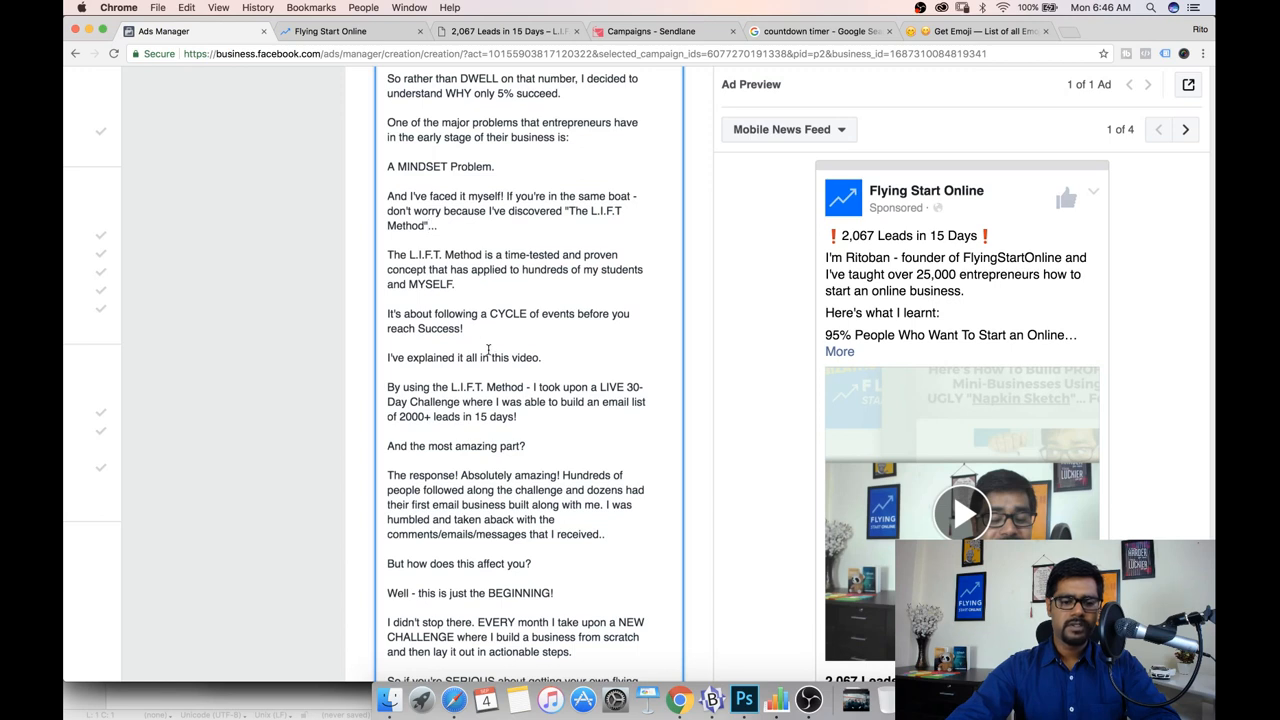
pyautogui.scroll(-1, 488, 349)
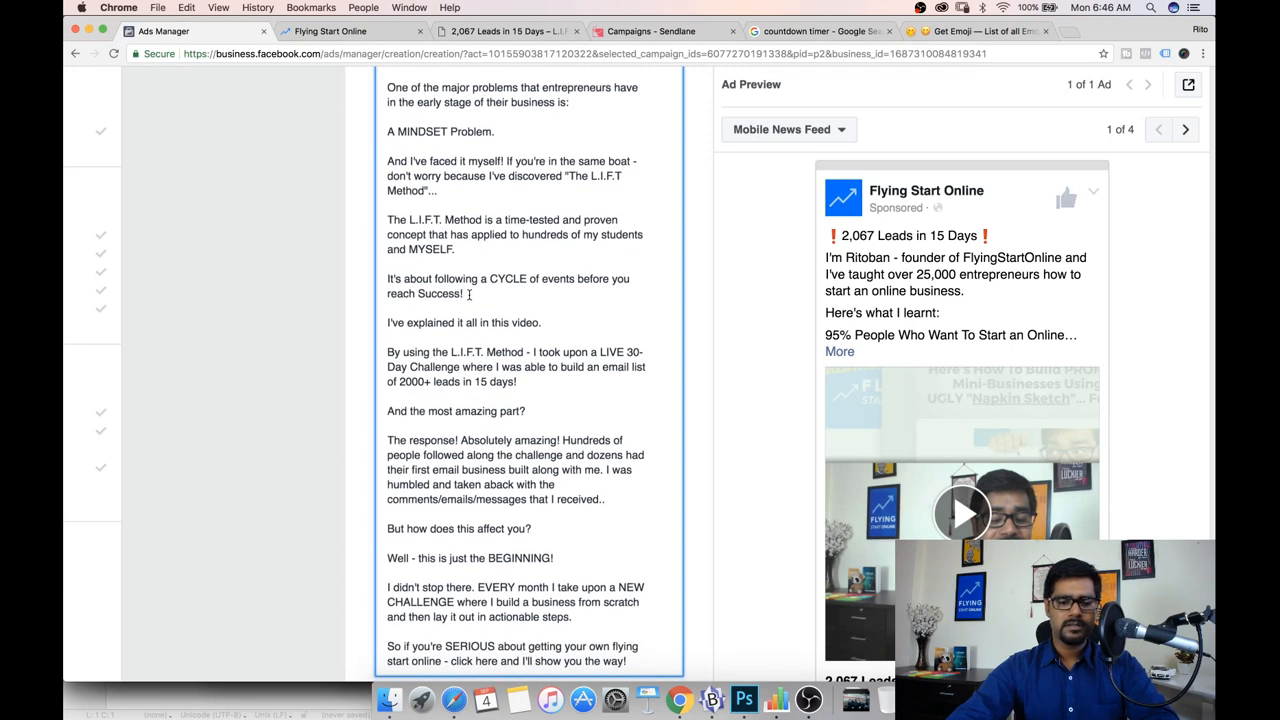
pyautogui.click(469, 294)
pyautogui.press('Return')
pyautogui.press('Return')
pyautogui.write("And it's")
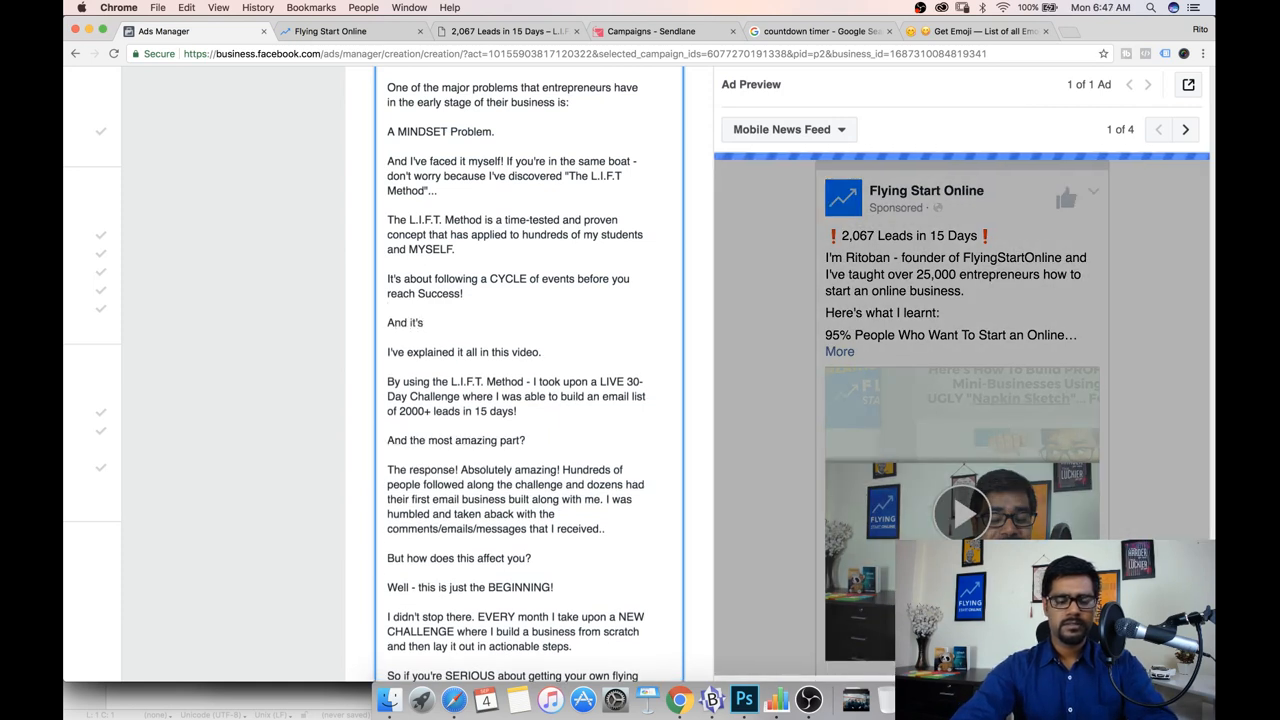
pyautogui.write(' almost BORING!')
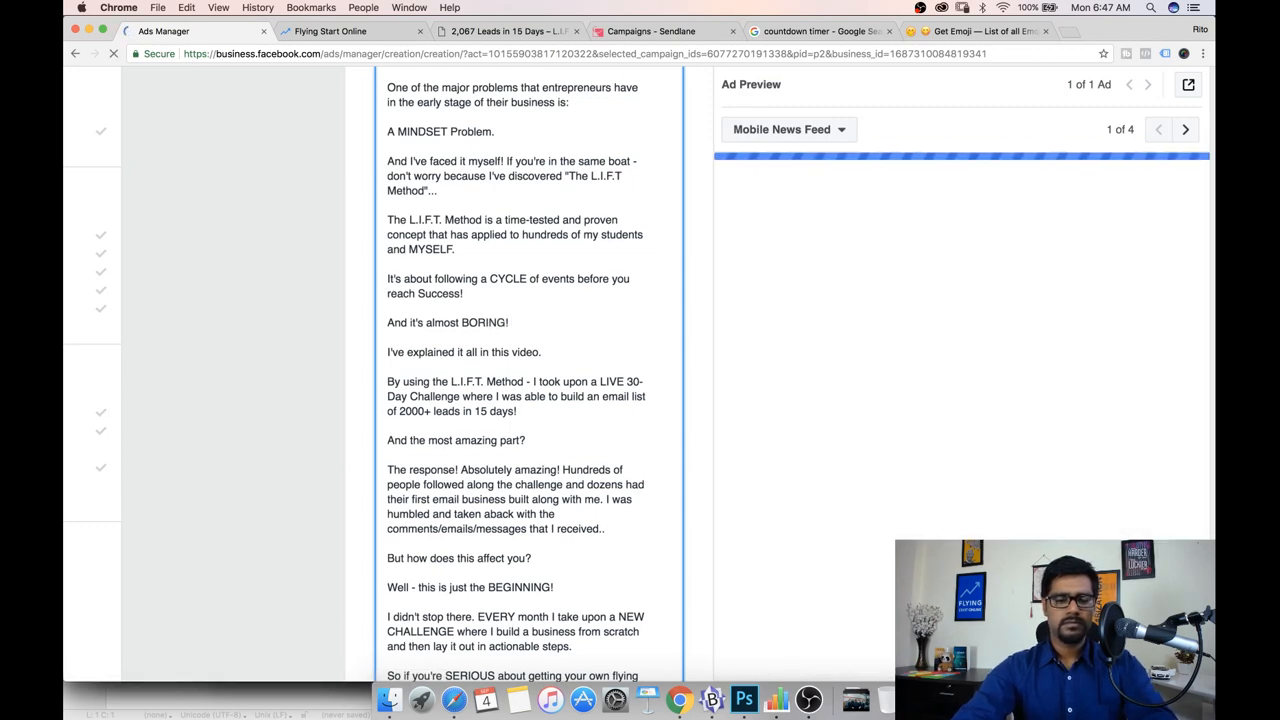
pyautogui.write(' But ')
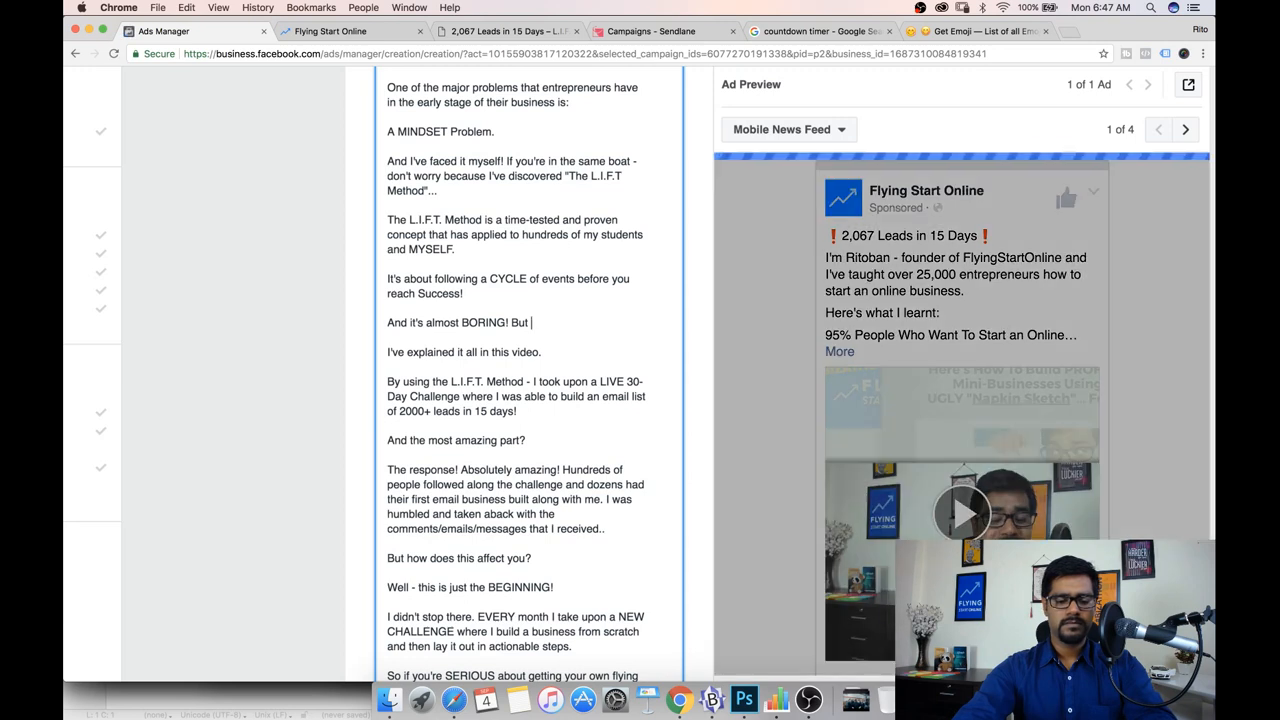
pyautogui.write('it ')
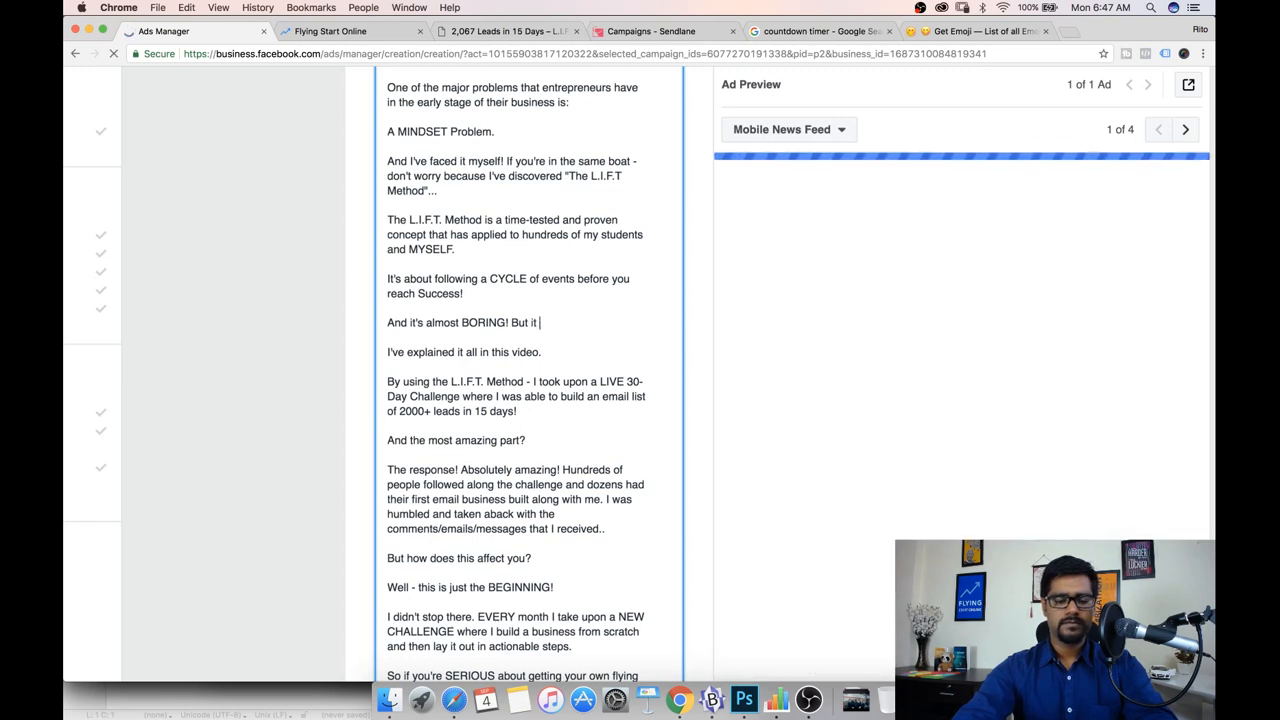
pyautogui.write('wworkd')
pyautogui.press('BackSpace')
pyautogui.write('s..')
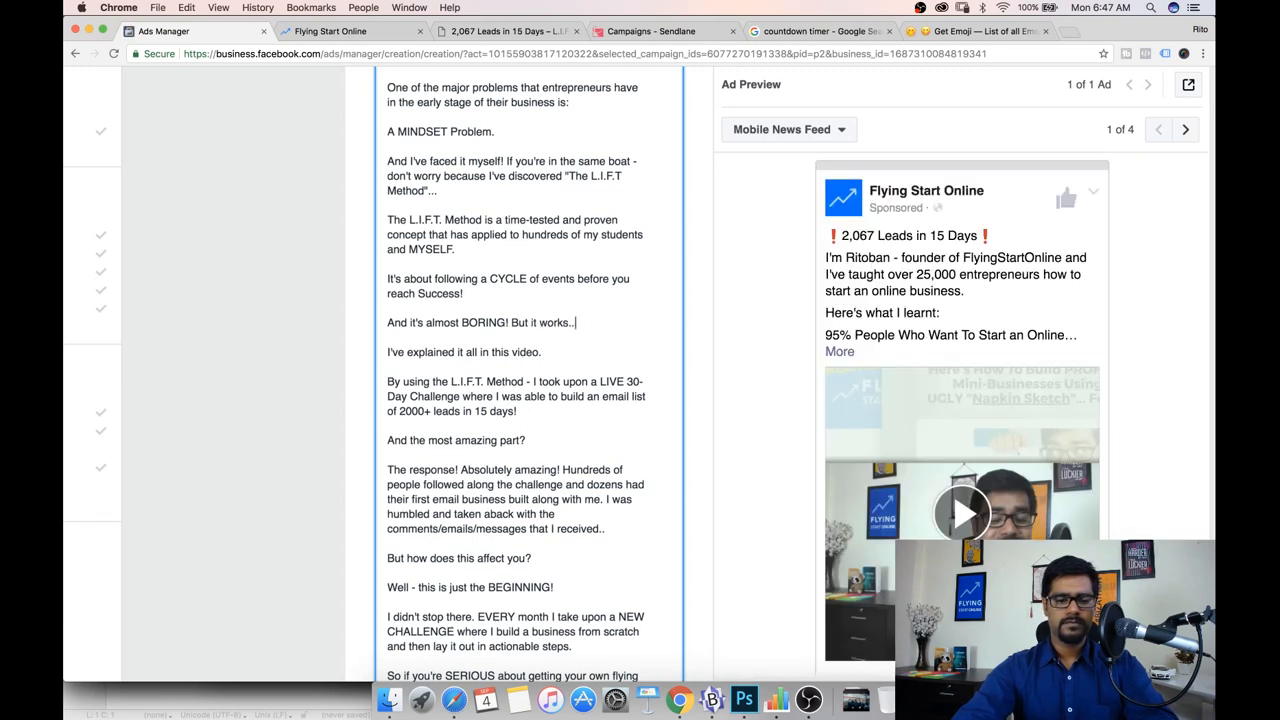
pyautogui.write('.')
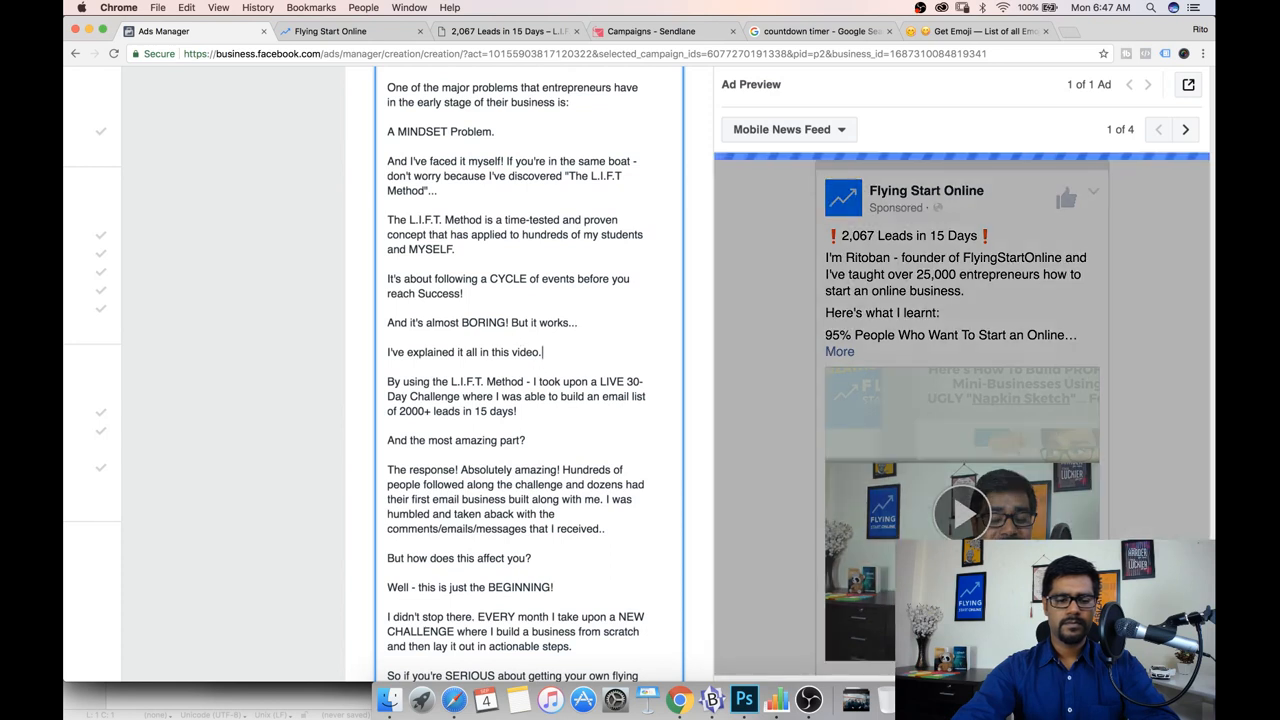
# Step: Delete the line "I've explained it all in this video." together with its extra blank line
pyautogui.moveTo(492, 352); pyautogui.dragTo(508, 354)
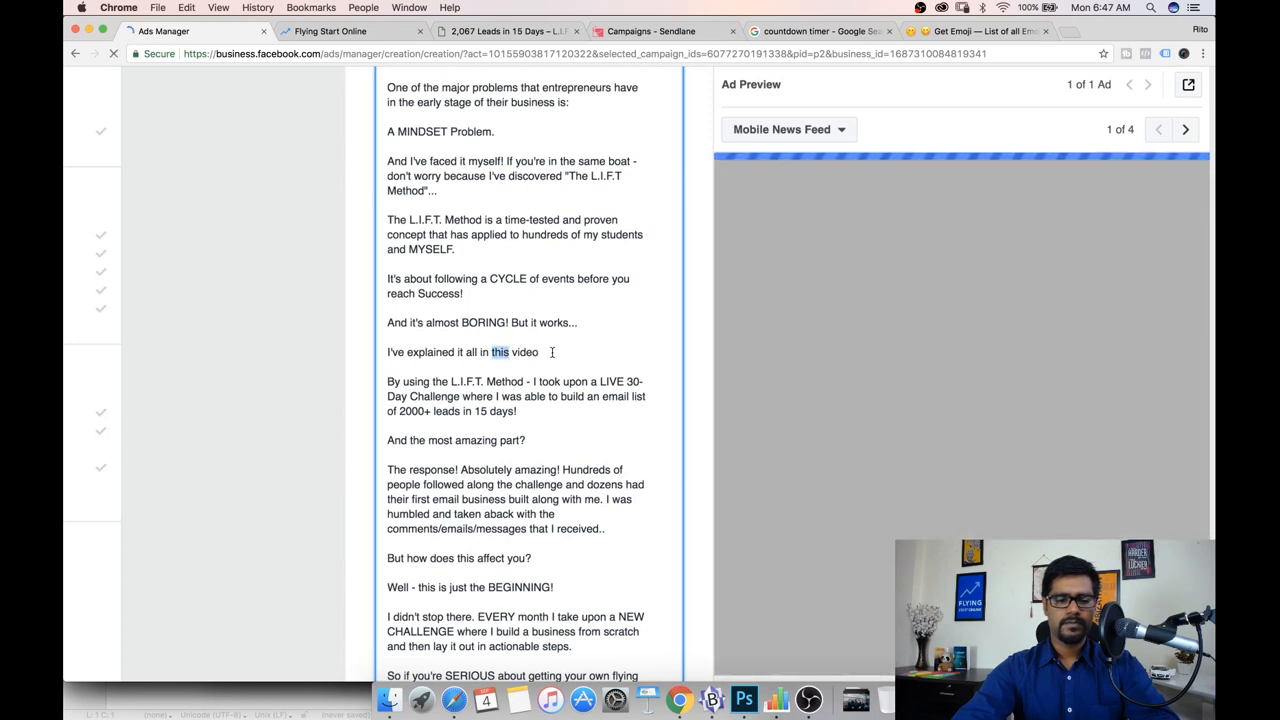
pyautogui.click(553, 352)
pyautogui.keyDown('shift'); pyautogui.click(387, 352); pyautogui.keyUp('shift')
pyautogui.press('BackSpace')
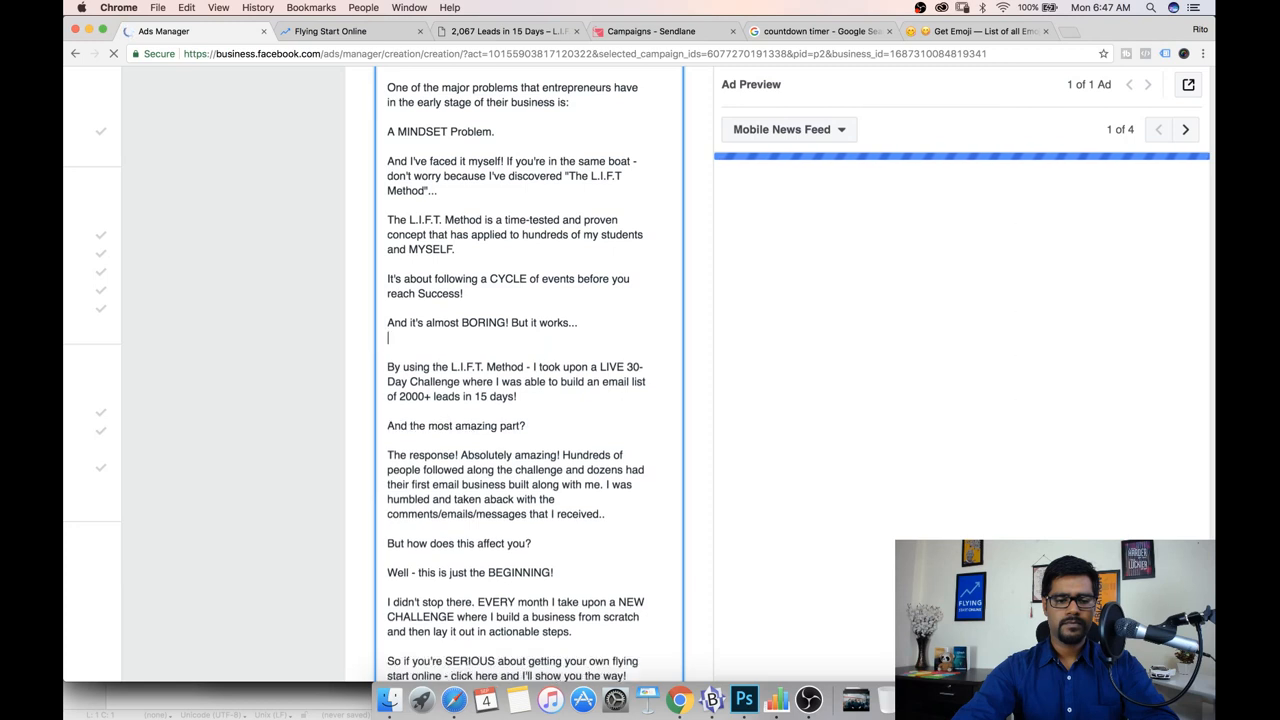
pyautogui.press('BackSpace')
pyautogui.scroll(-2, 447, 344)
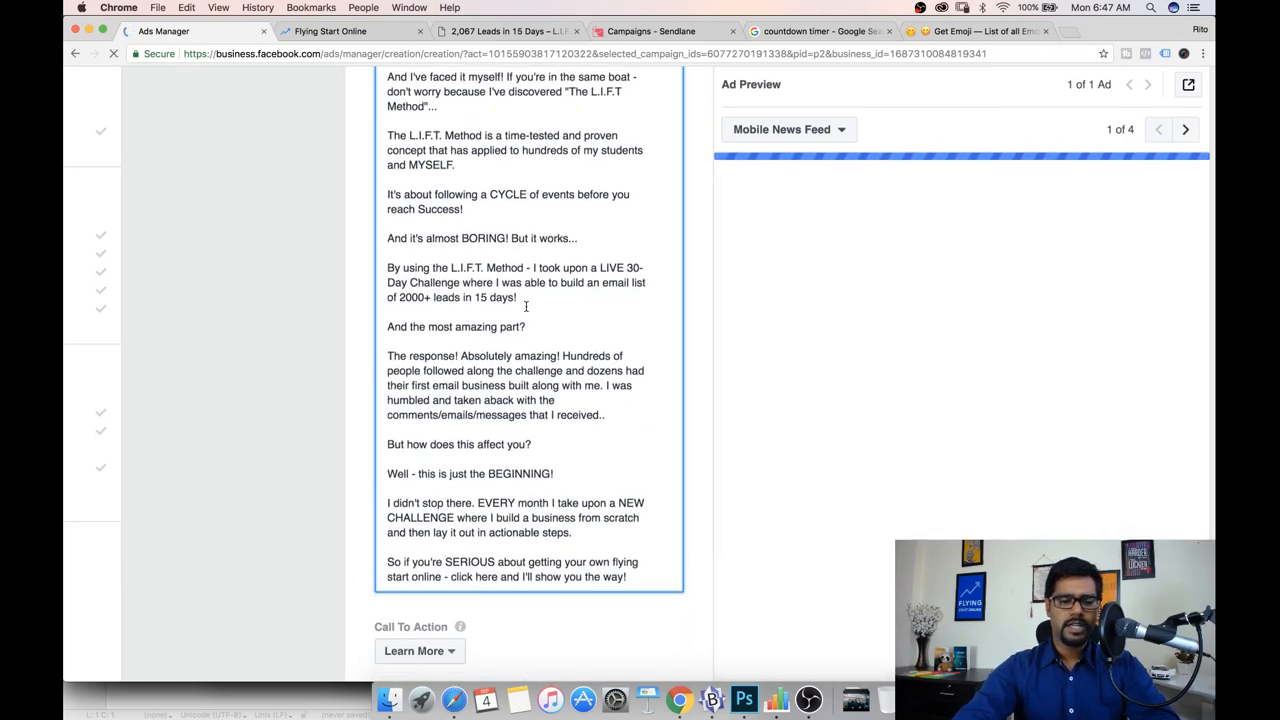
# Step: Replace the word "here" in the ad text's closing sentence with "the link below"
pyautogui.scroll(-3, 526, 306)
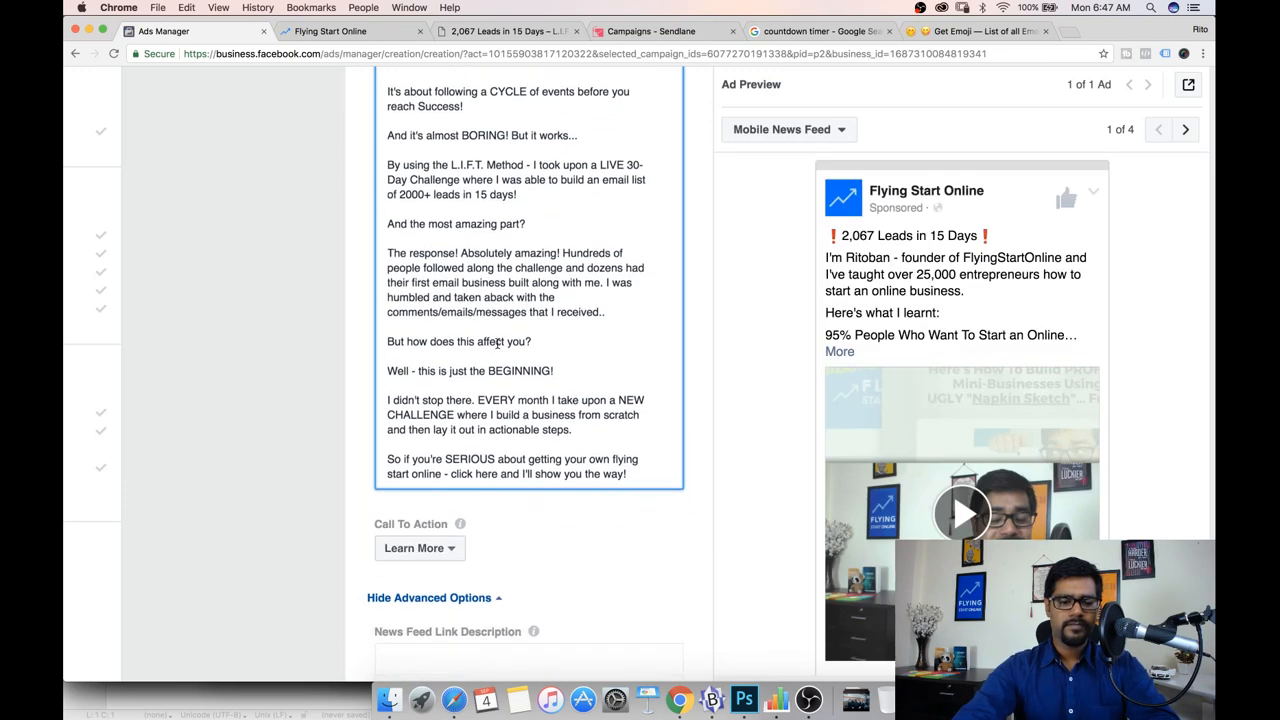
pyautogui.scroll(-2, 499, 344)
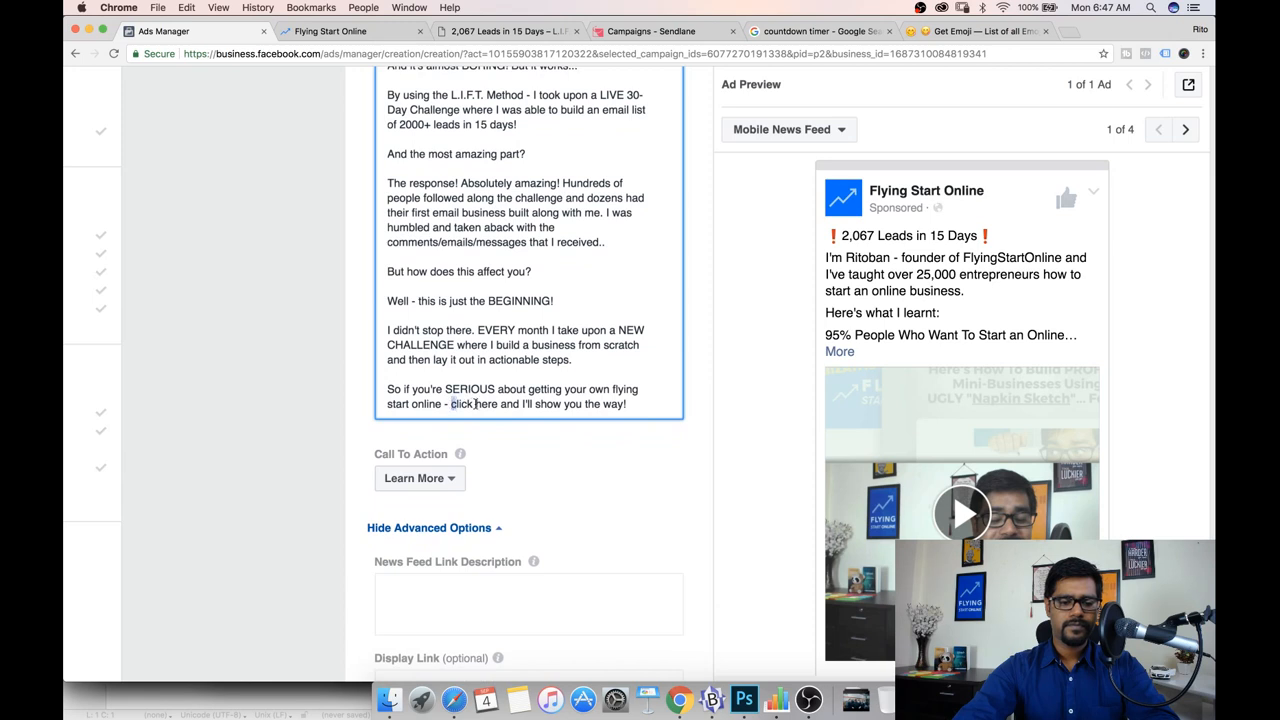
pyautogui.moveTo(451, 403); pyautogui.dragTo(645, 403)
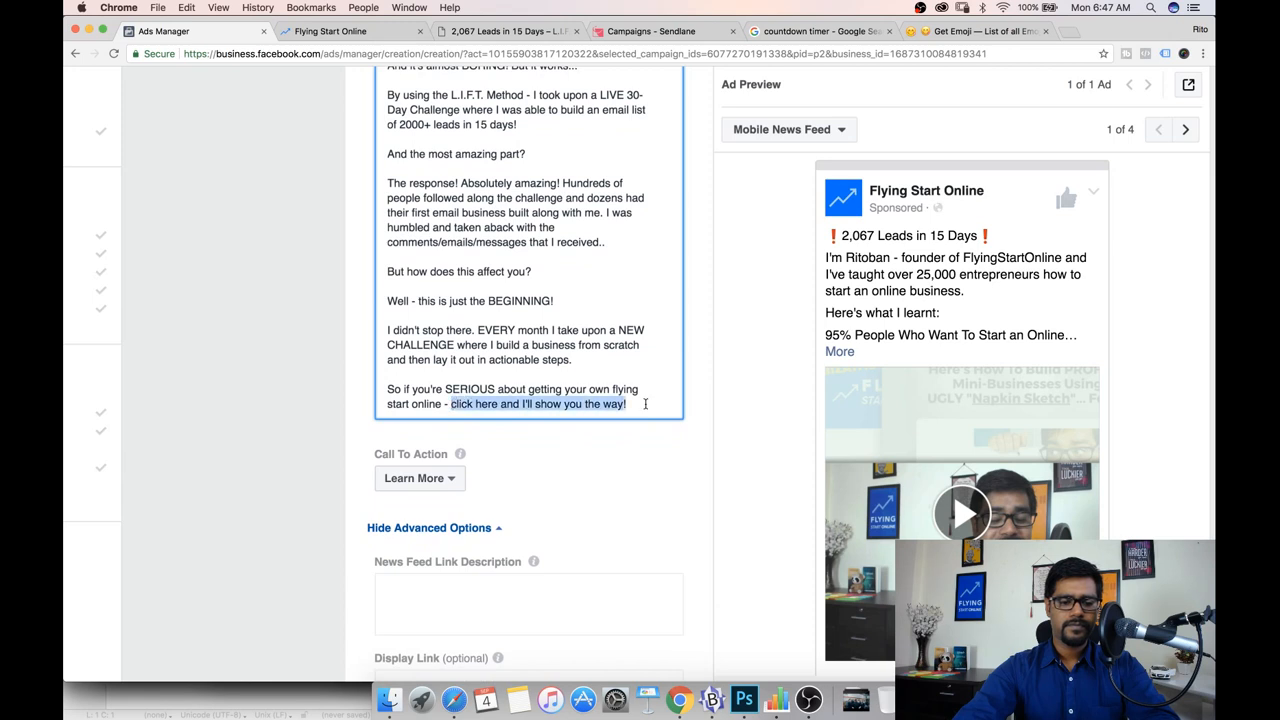
pyautogui.doubleClick(484, 404)
pyautogui.write('the l')
pyautogui.write('ink bel')
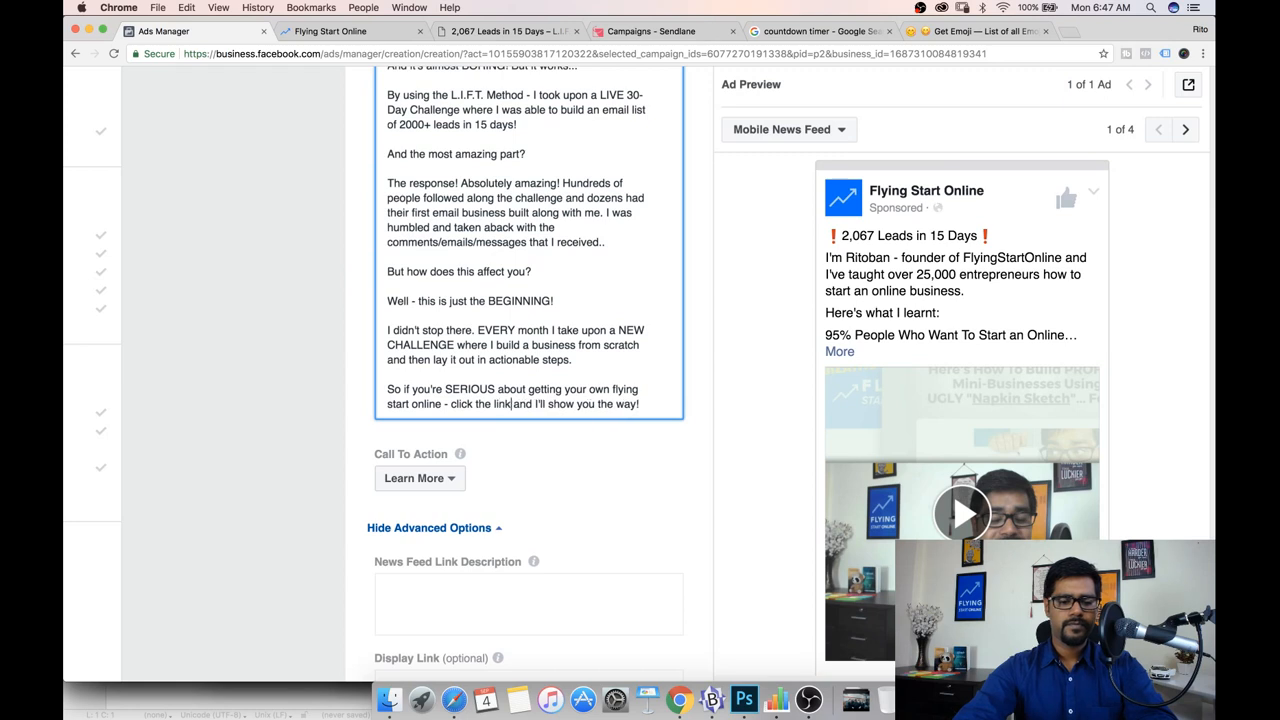
pyautogui.write('ow')
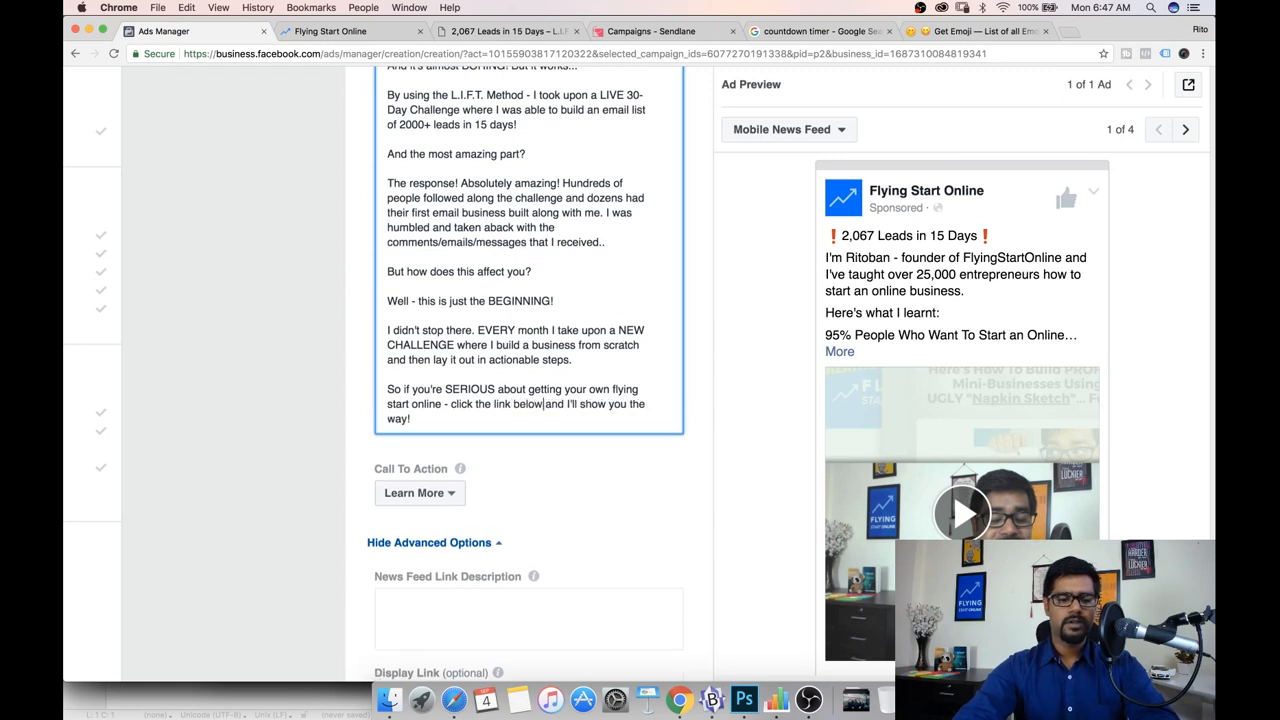
# Step: End the ad text's last sentence with a colon instead of the exclamation mark and start a new line below it
pyautogui.click(460, 420)
pyautogui.press('BackSpace')
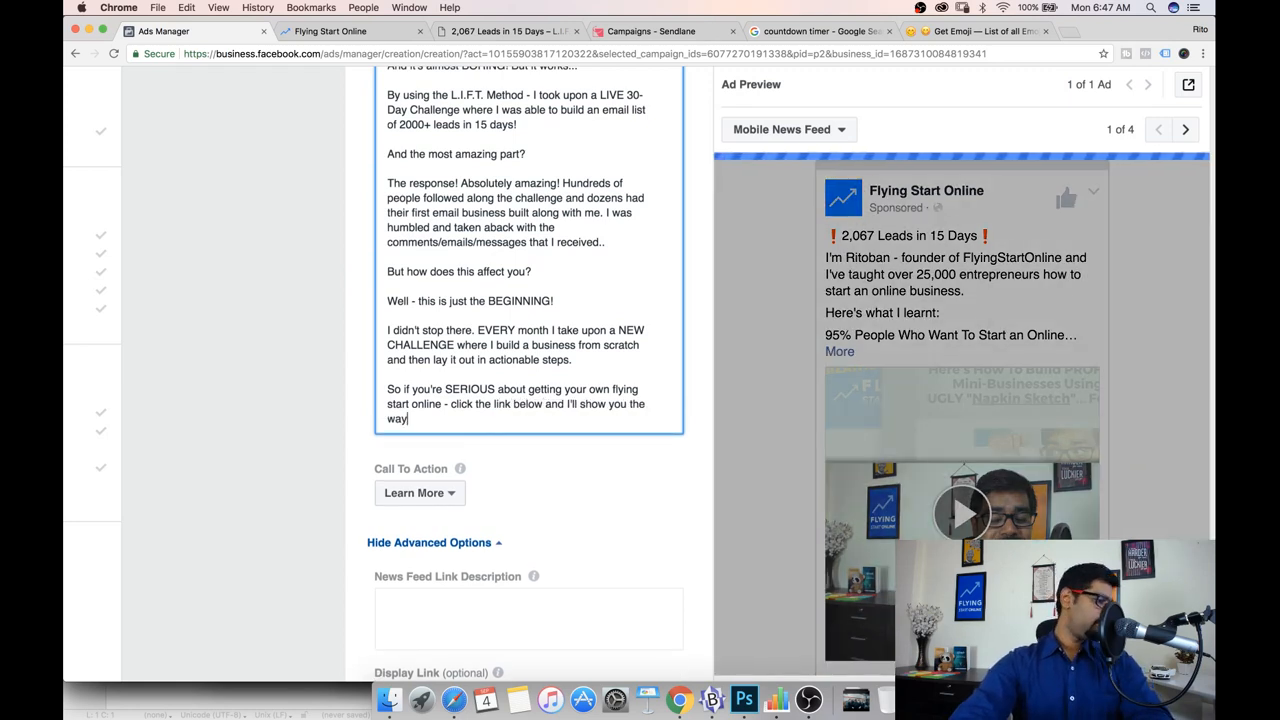
pyautogui.write(':')
pyautogui.press('Return')
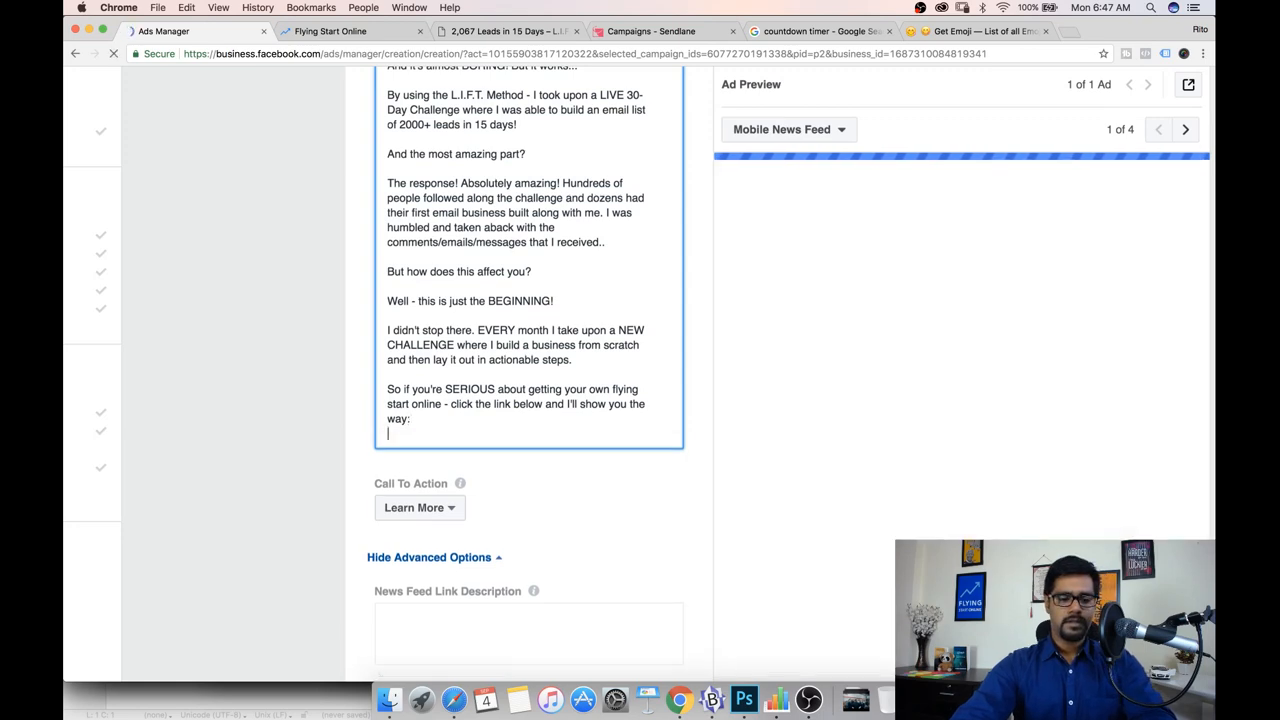
# Step: Copy the right-arrow emoji from the Get Emoji page and paste it below the ad text's closing sentence, after a blank line
pyautogui.click(972, 31)
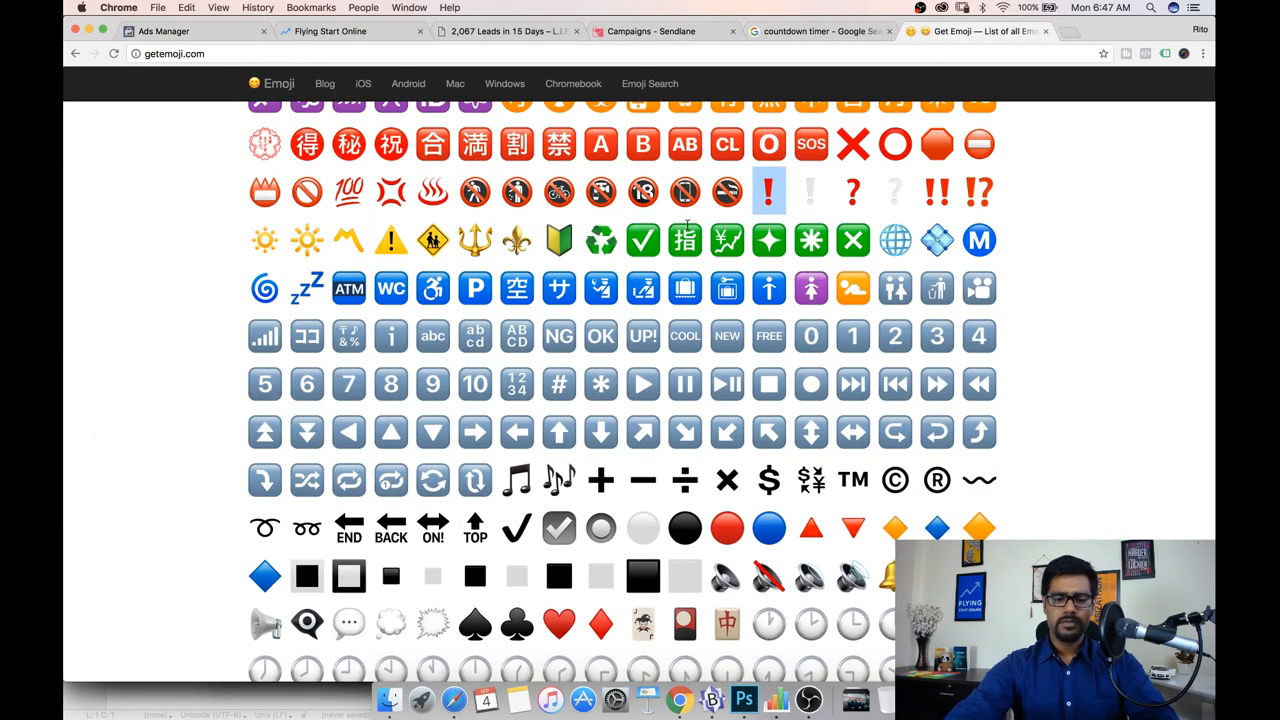
pyautogui.rightClick(485, 417)
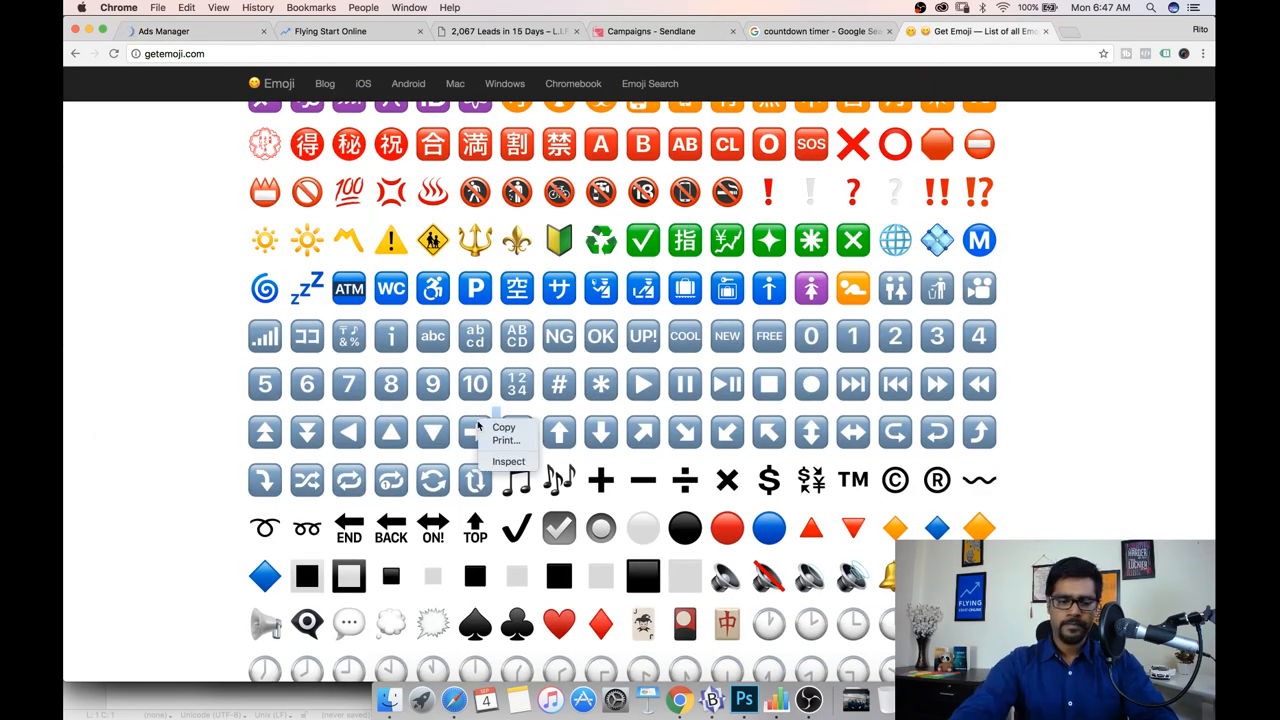
pyautogui.rightClick(464, 430)
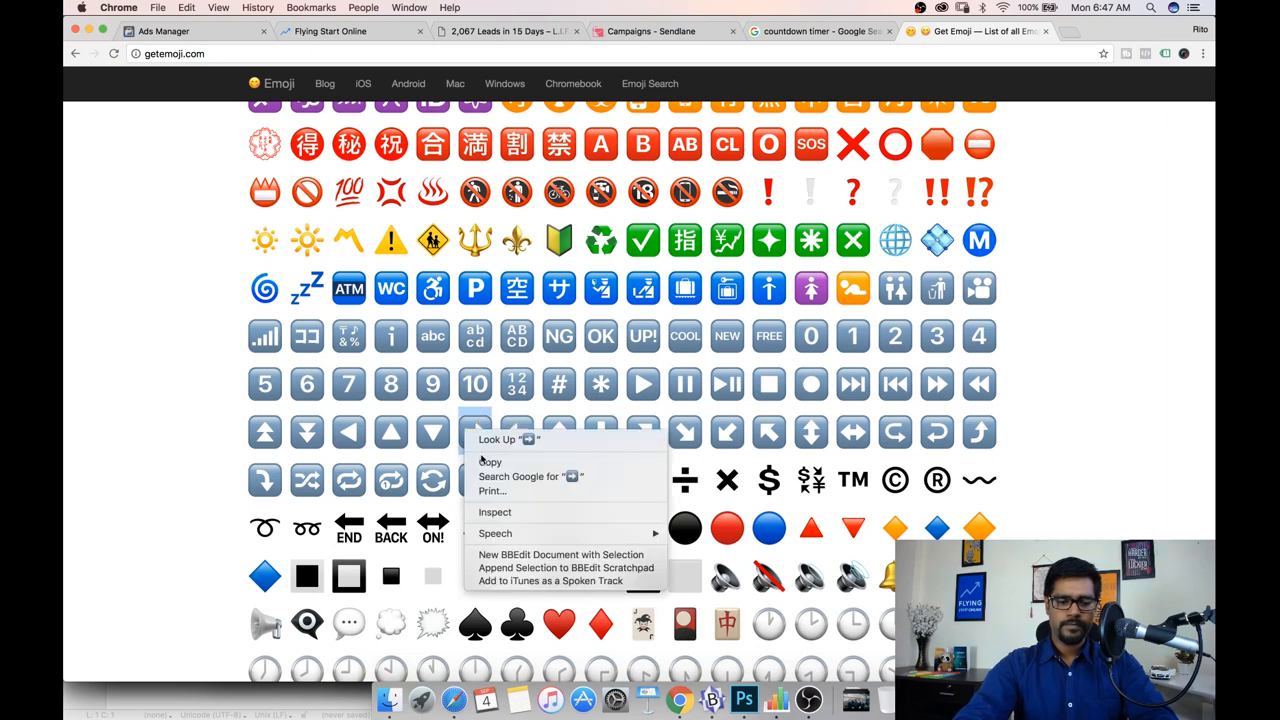
pyautogui.click(492, 457)
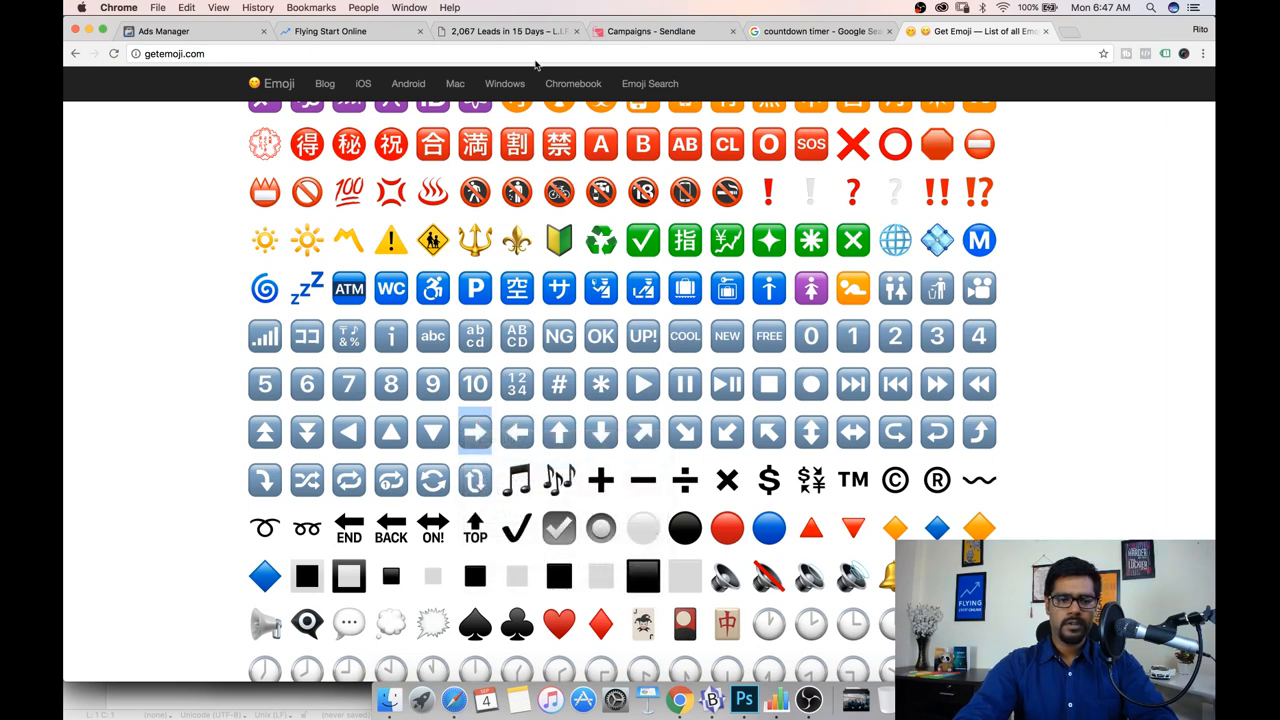
pyautogui.click(200, 31)
pyautogui.press('Return')
pyautogui.press('super+v')
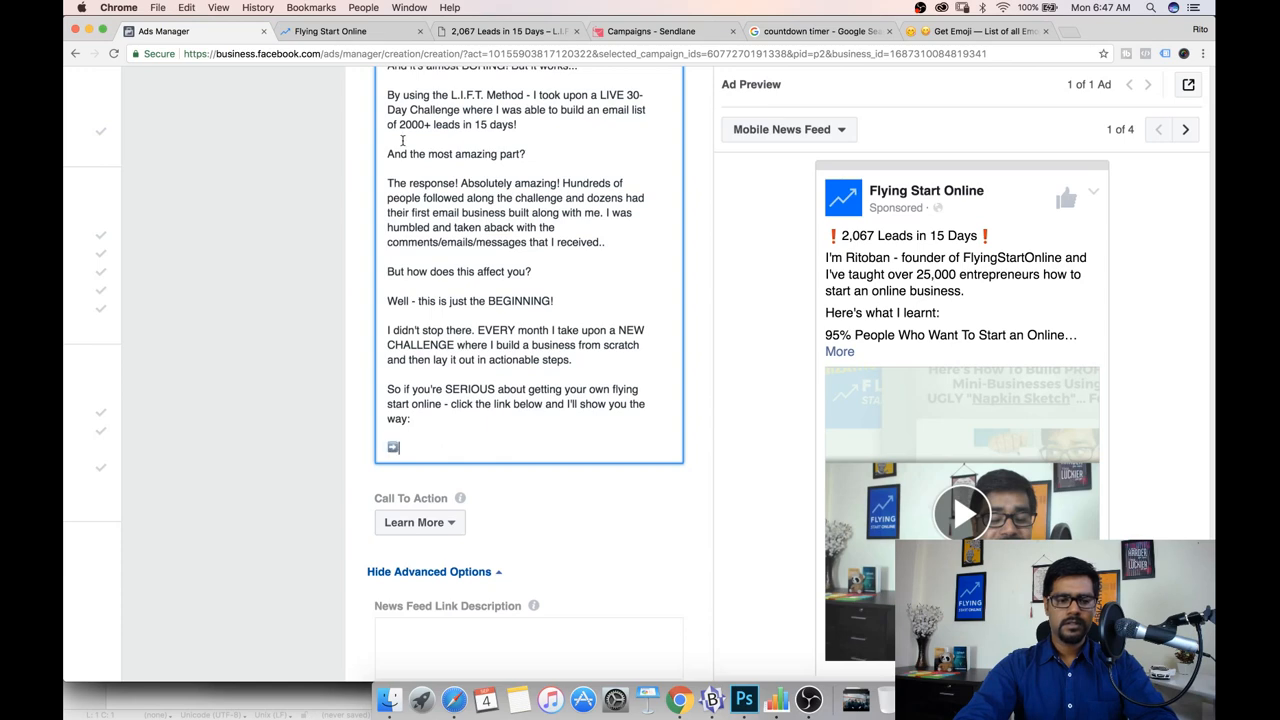
pyautogui.click(495, 31)
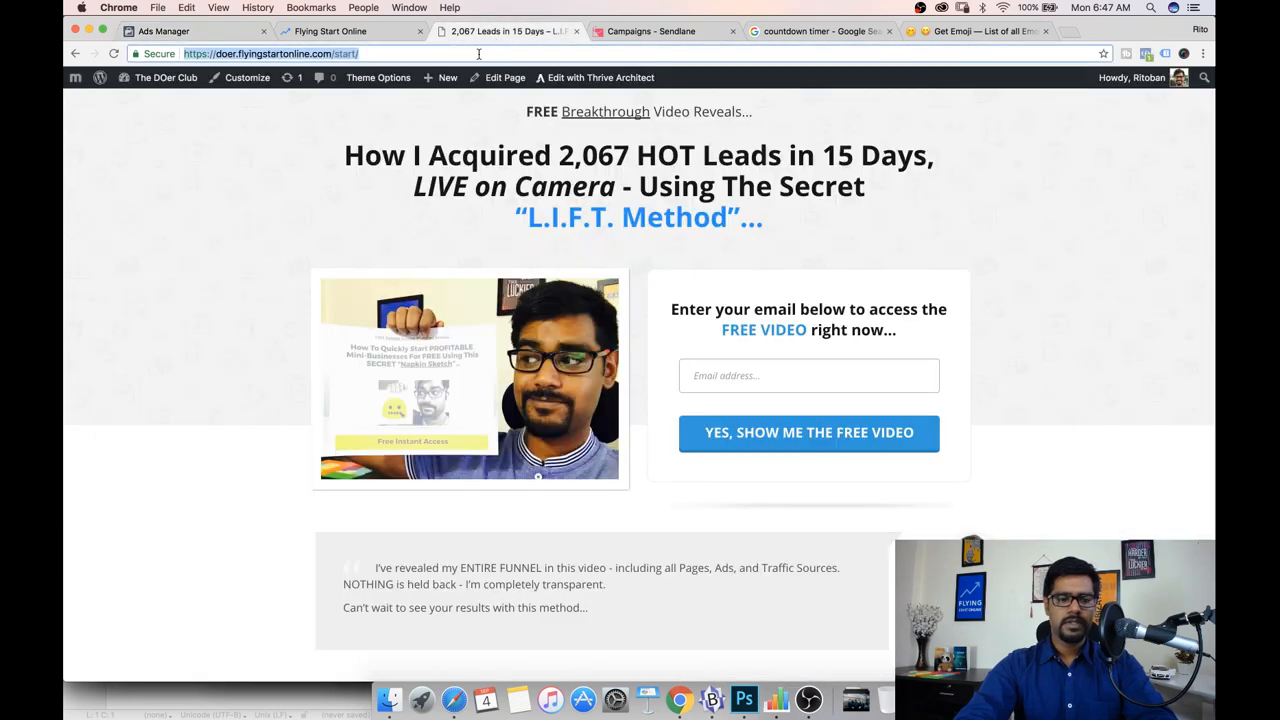
pyautogui.click(165, 31)
pyautogui.scroll(-10, 373, 250)
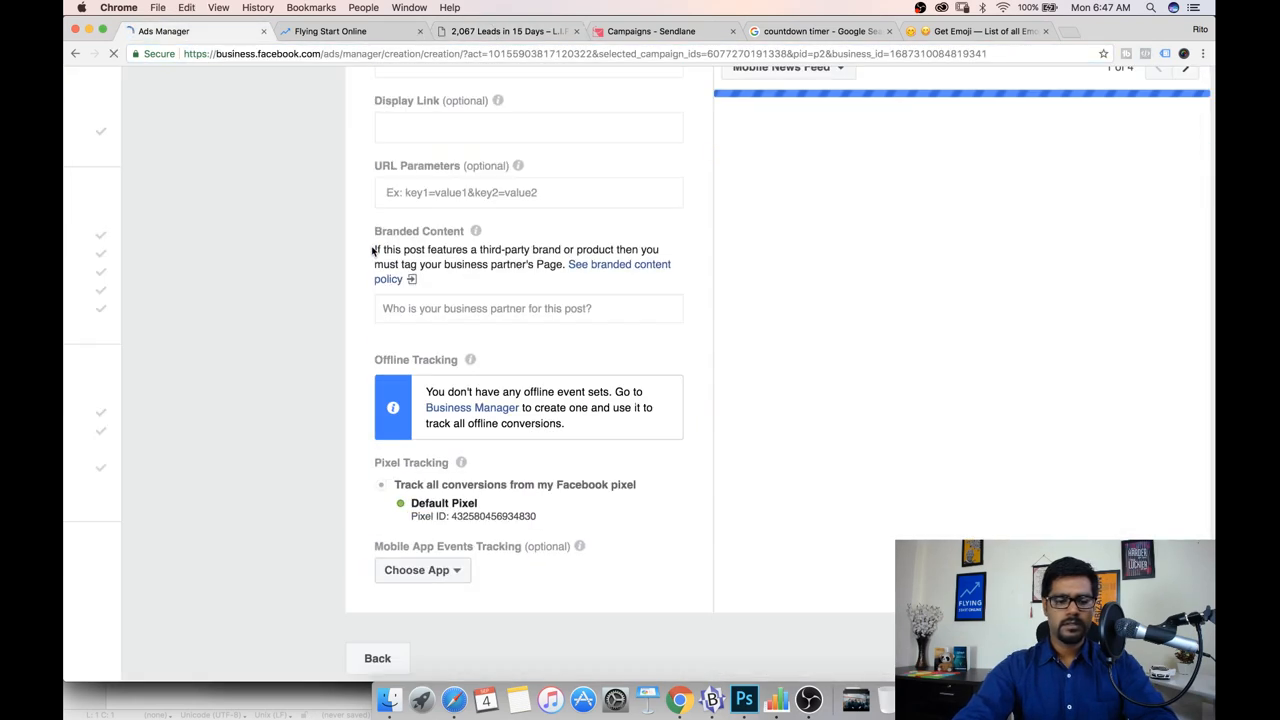
pyautogui.scroll(5, 486, 277)
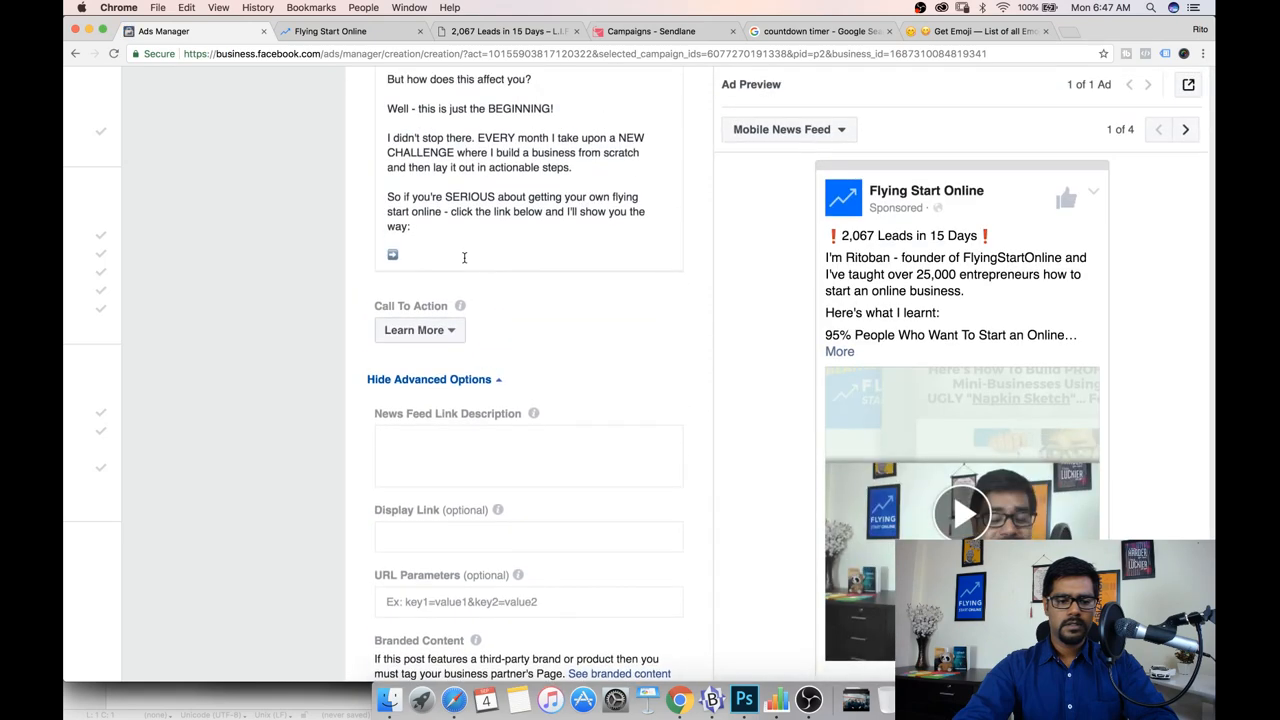
pyautogui.click(463, 257)
pyautogui.press('super+v')
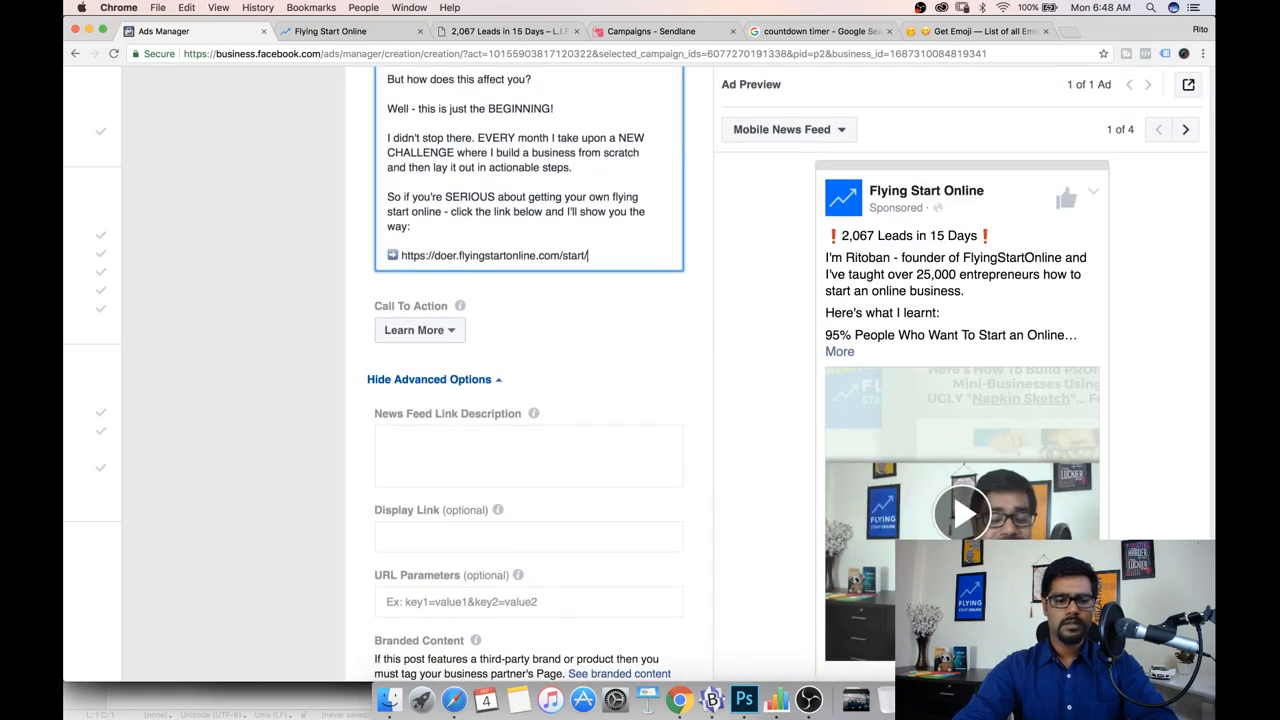
# Step: Insert "How I Got" before "2,067 Leads in 15 Days" in the ad text's opening line
pyautogui.scroll(-3, 424, 302)
pyautogui.scroll(-3, 424, 302)
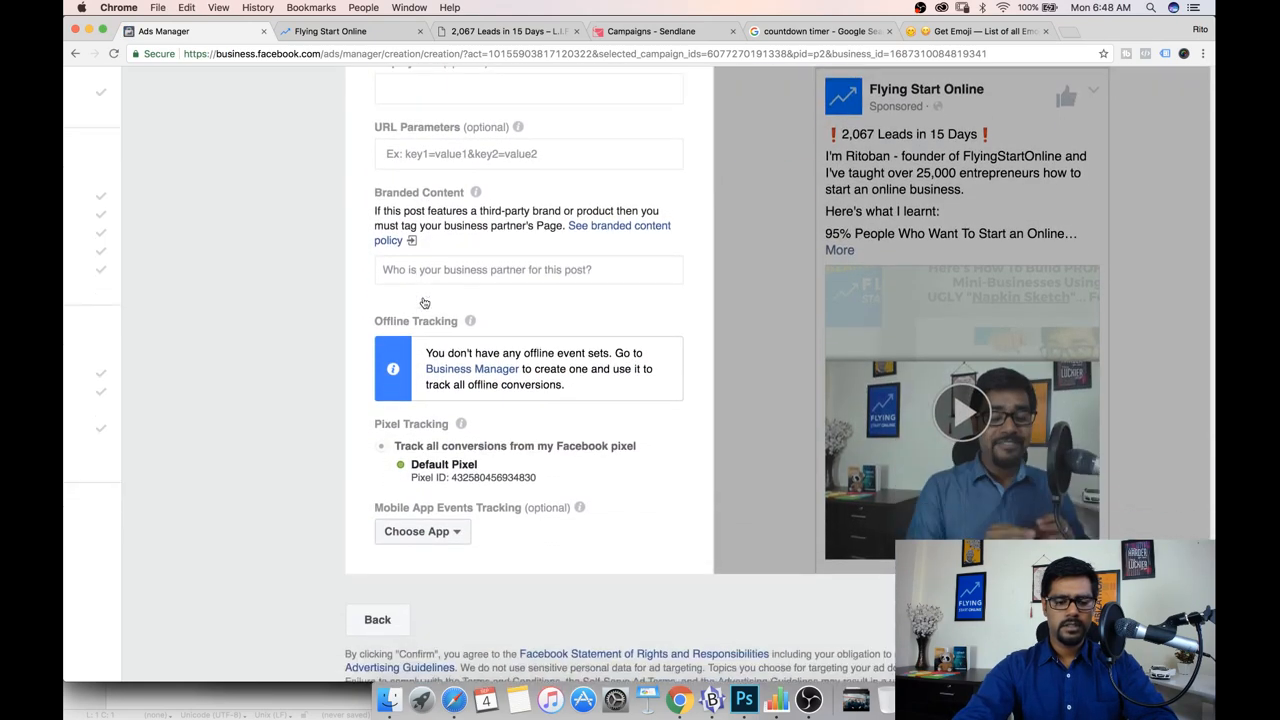
pyautogui.scroll(2, 424, 302)
pyautogui.scroll(8, 424, 302)
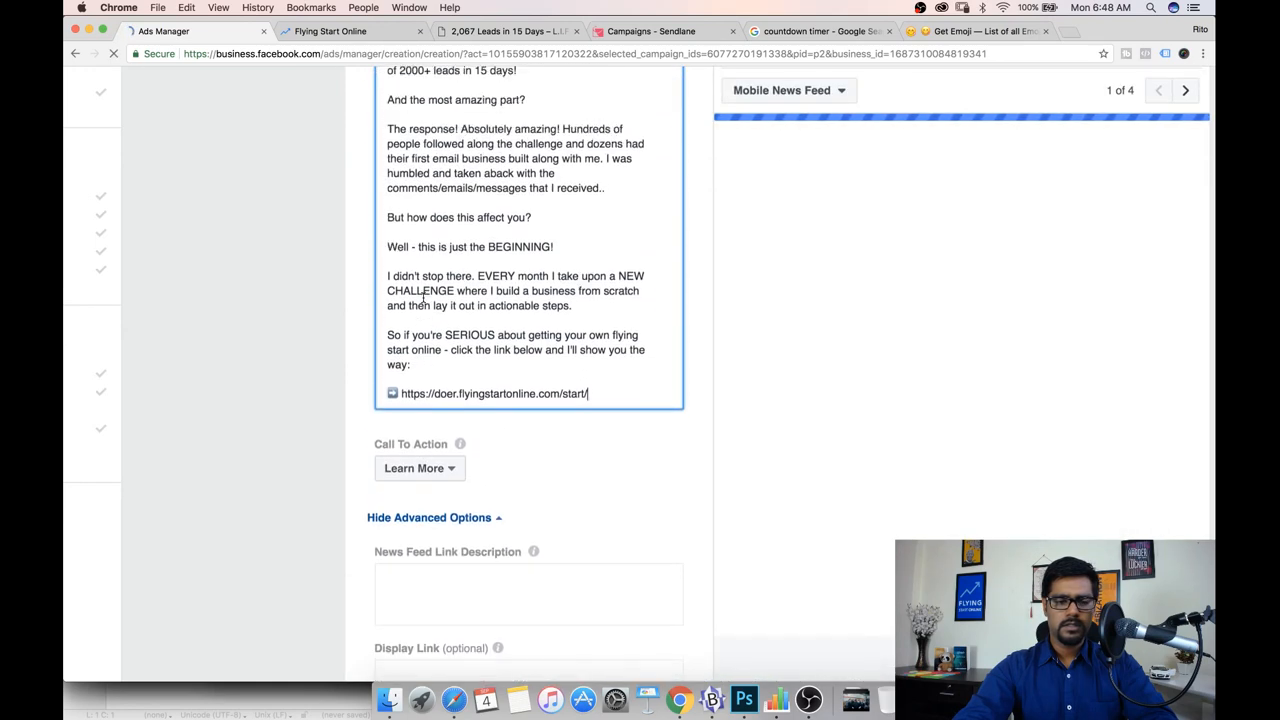
pyautogui.scroll(9, 424, 297)
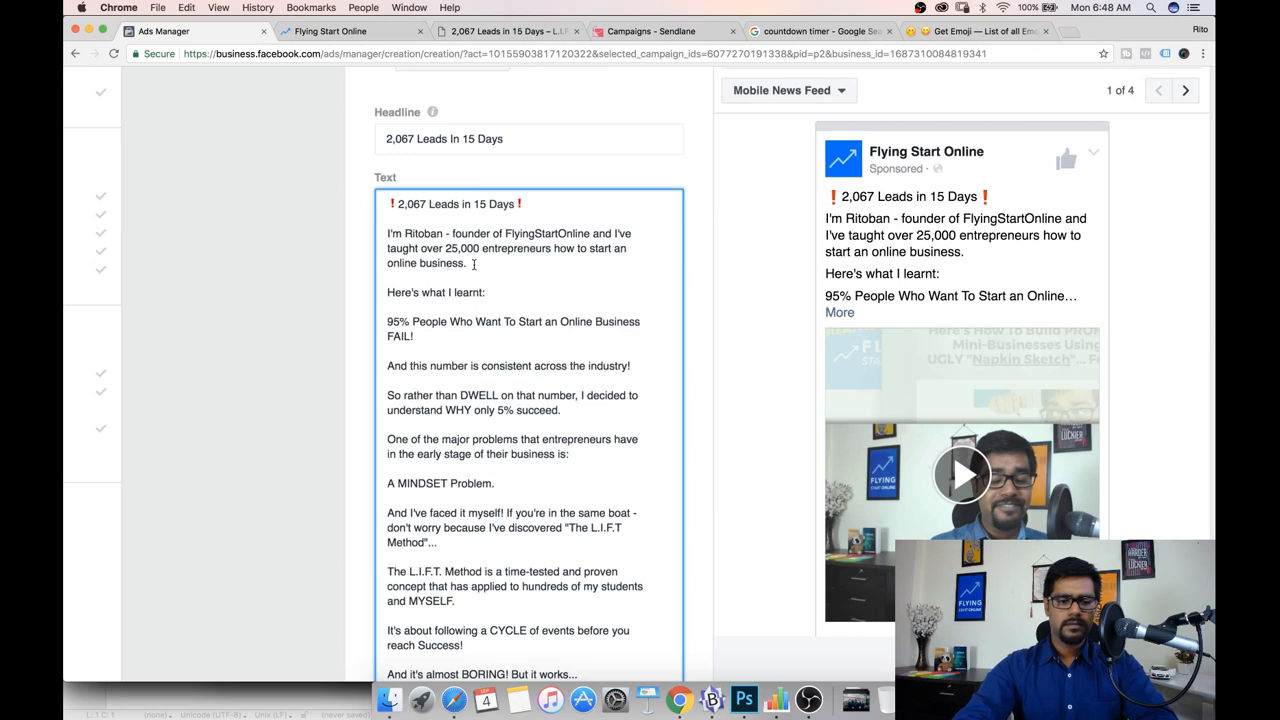
pyautogui.scroll(-1, 474, 264)
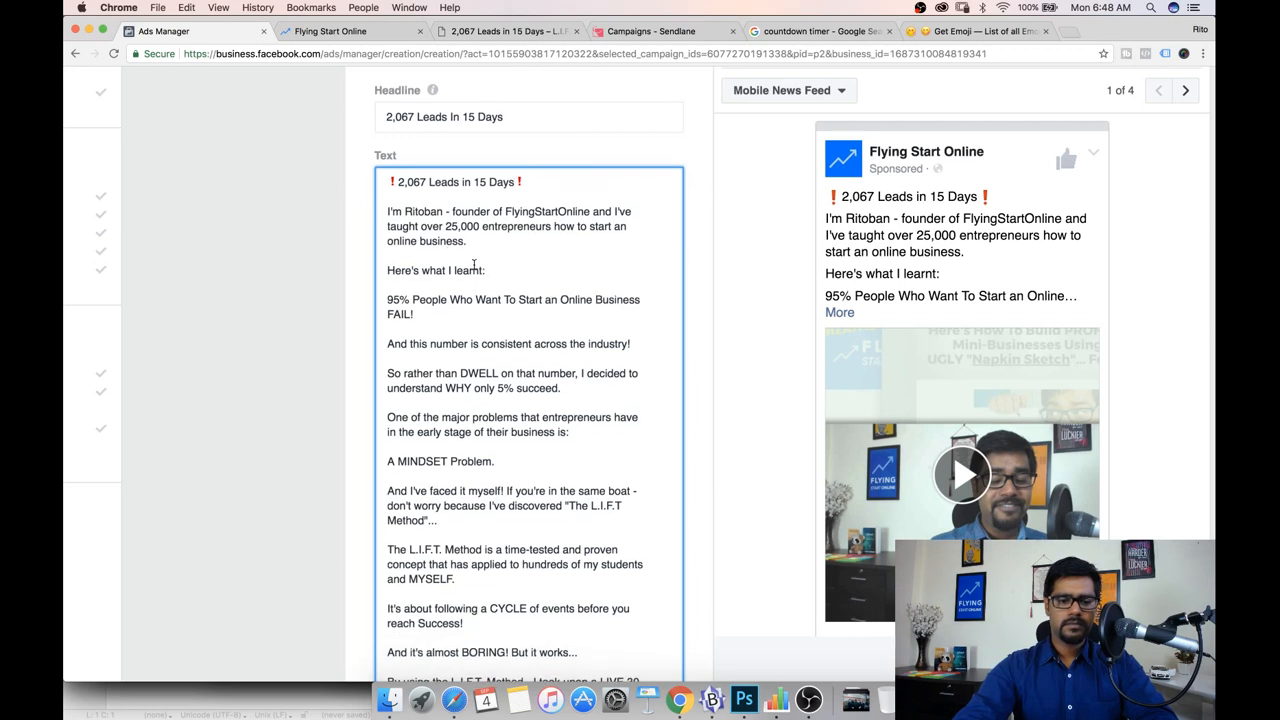
pyautogui.click(397, 183)
pyautogui.write('How')
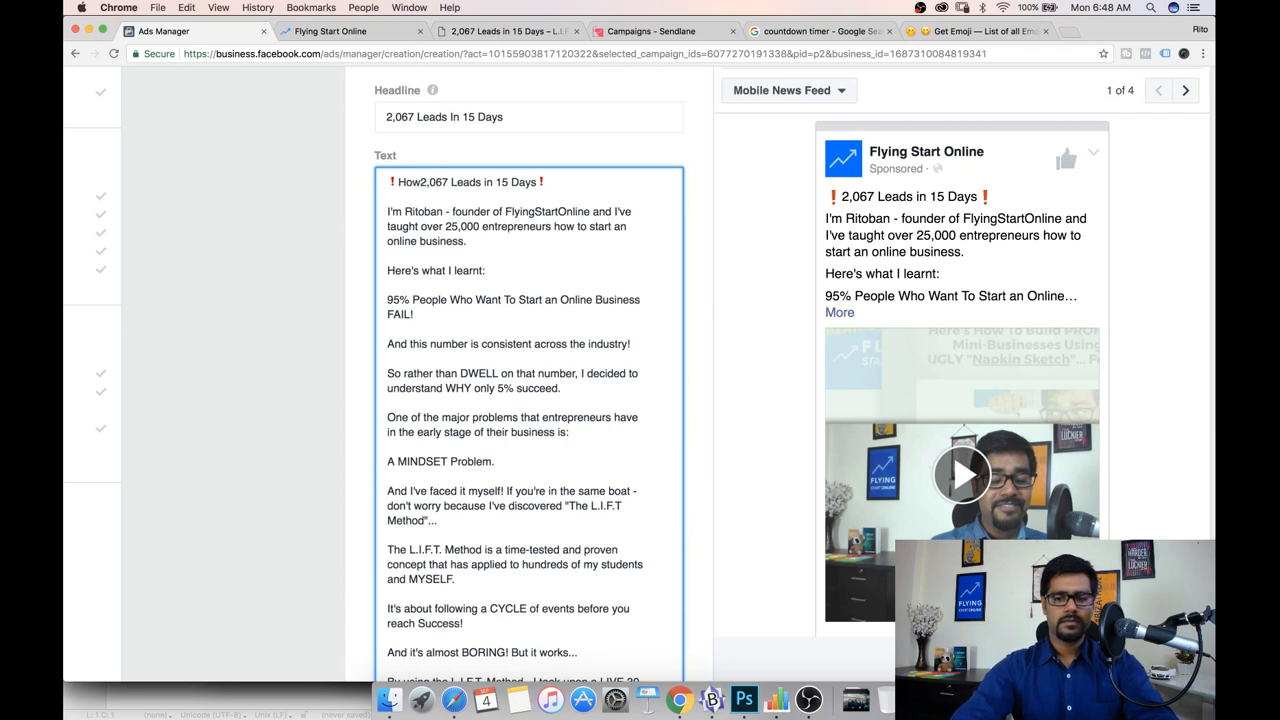
pyautogui.write(' I Got')
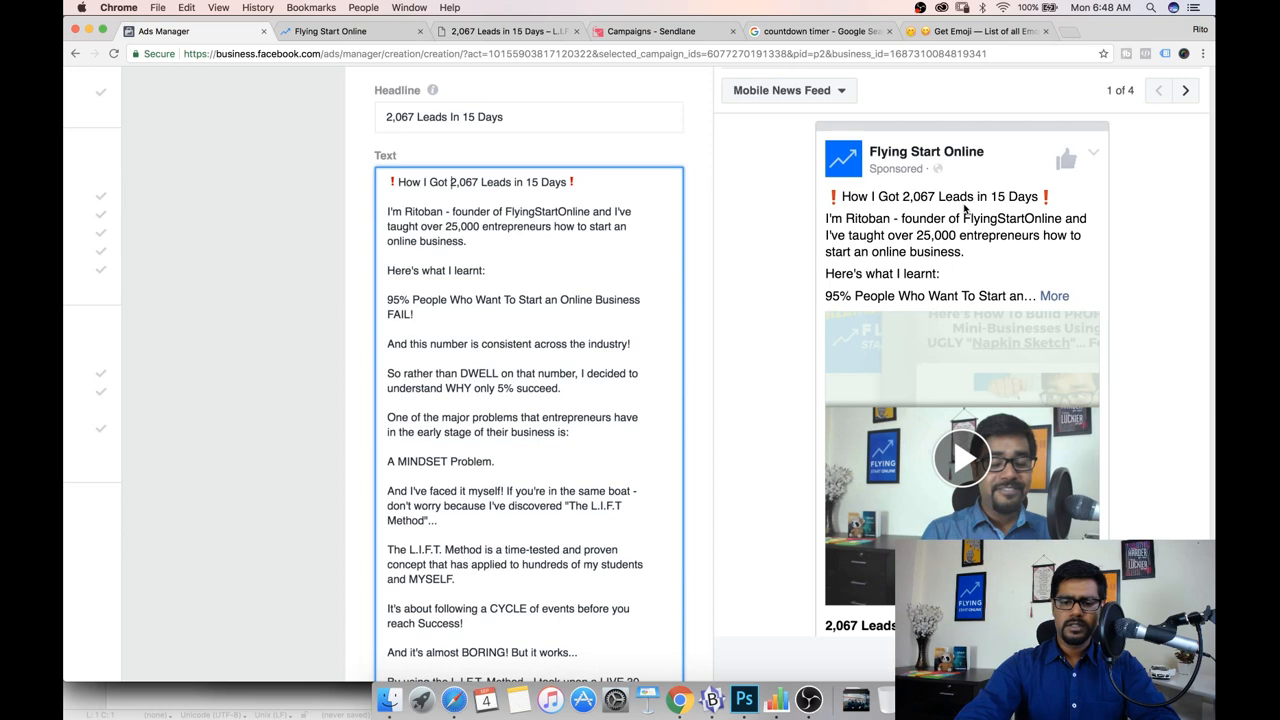
# Step: Find the yellow warning-sign emoji on the Get Emoji page and copy it
pyautogui.scroll(-2, 470, 278)
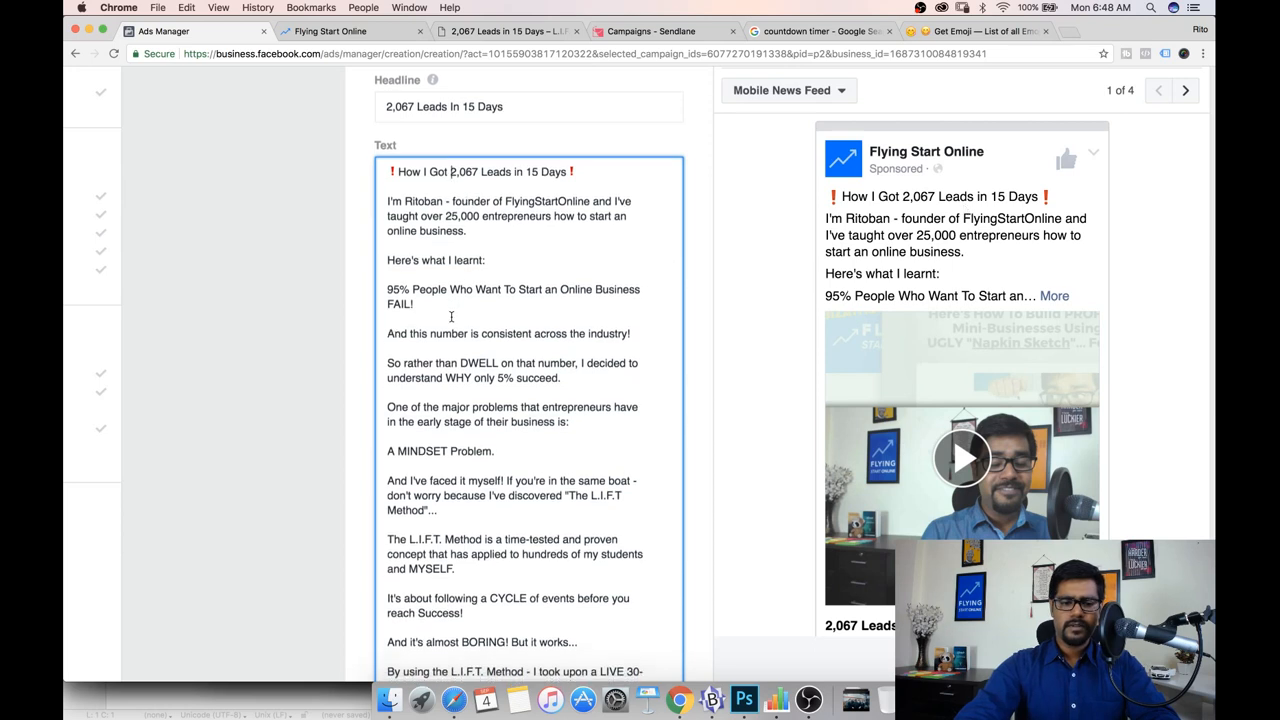
pyautogui.click(920, 33)
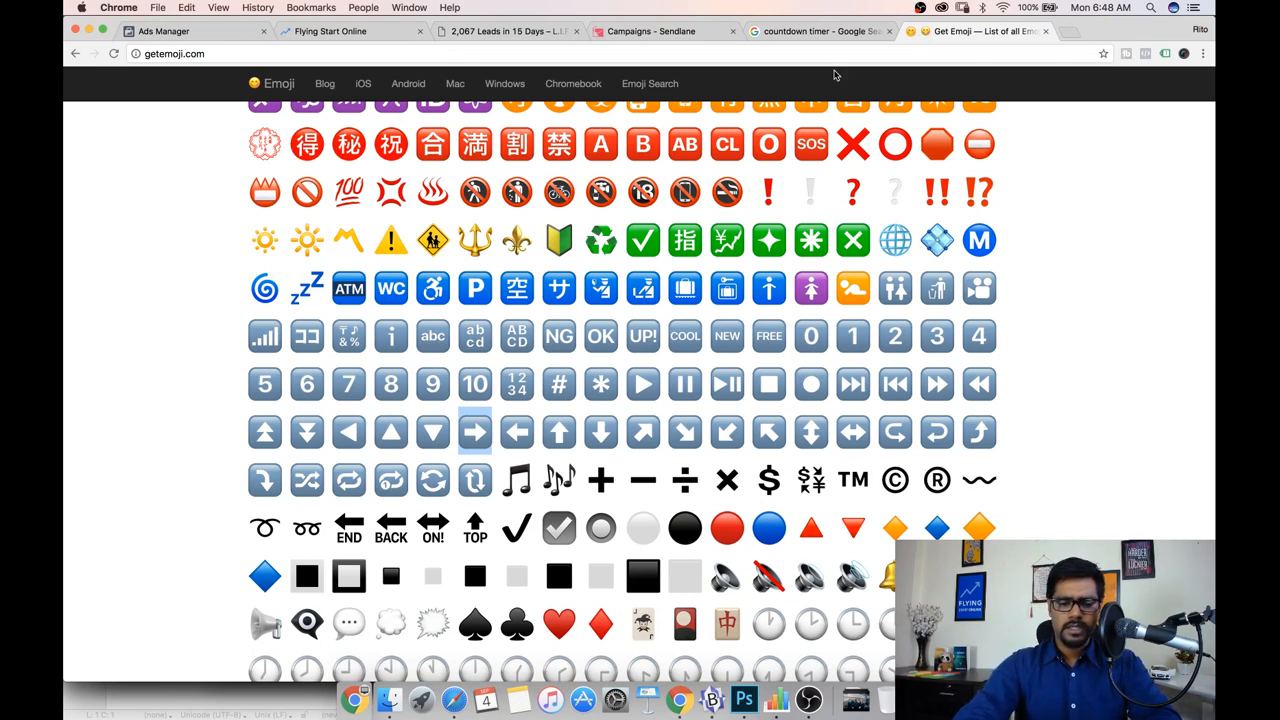
pyautogui.click(262, 31)
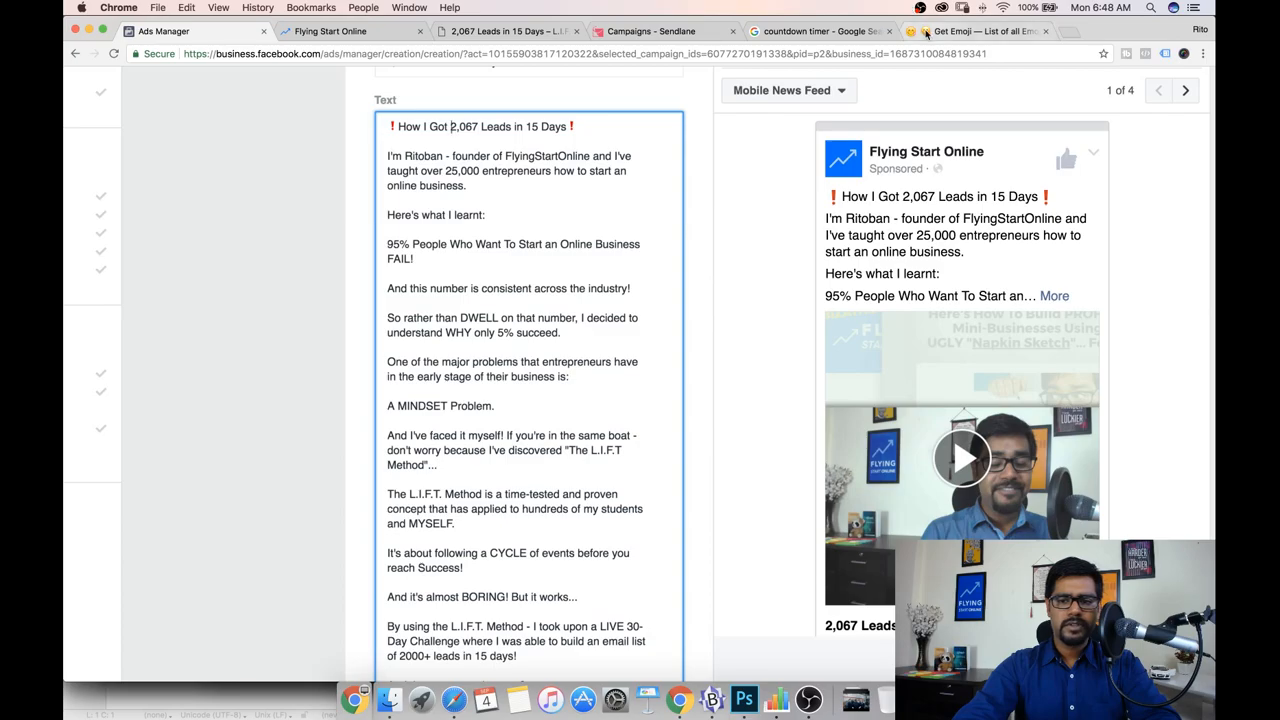
pyautogui.click(975, 31)
pyautogui.scroll(10, 739, 272)
pyautogui.scroll(3, 739, 272)
pyautogui.scroll(-20, 739, 272)
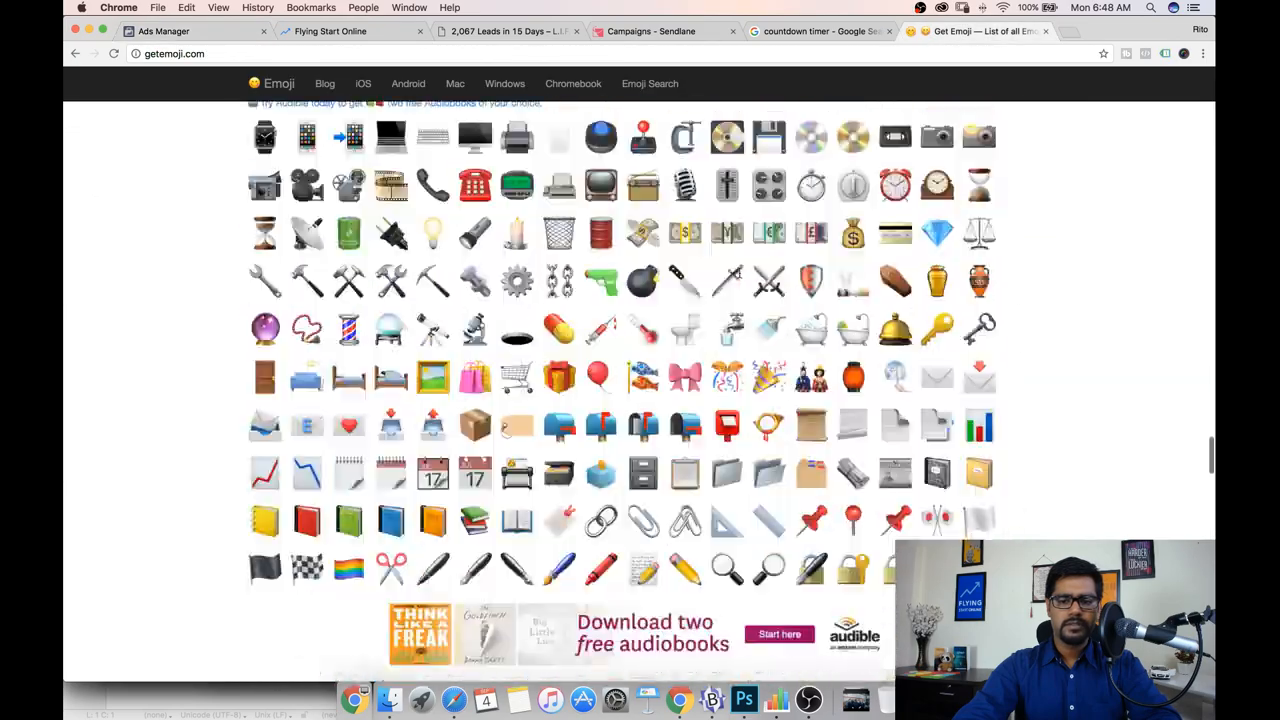
pyautogui.scroll(5, 770, 270)
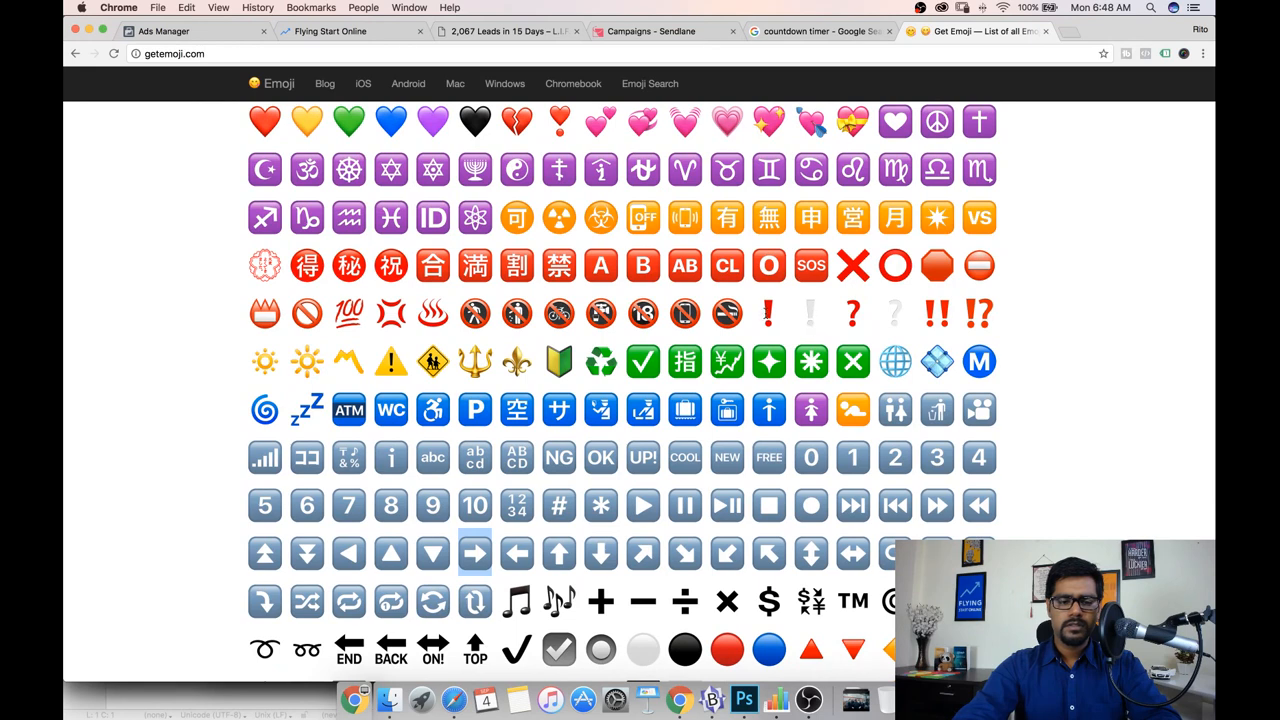
pyautogui.rightClick(393, 367)
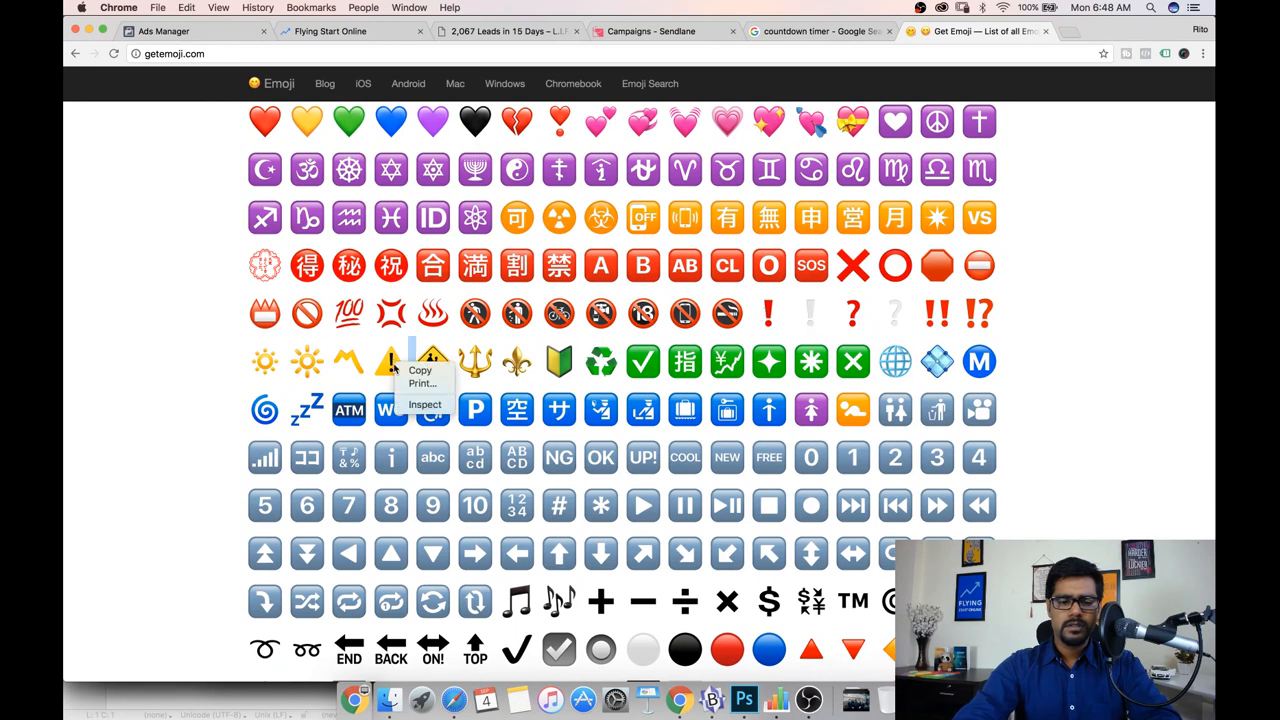
pyautogui.click(389, 365)
pyautogui.rightClick(390, 366)
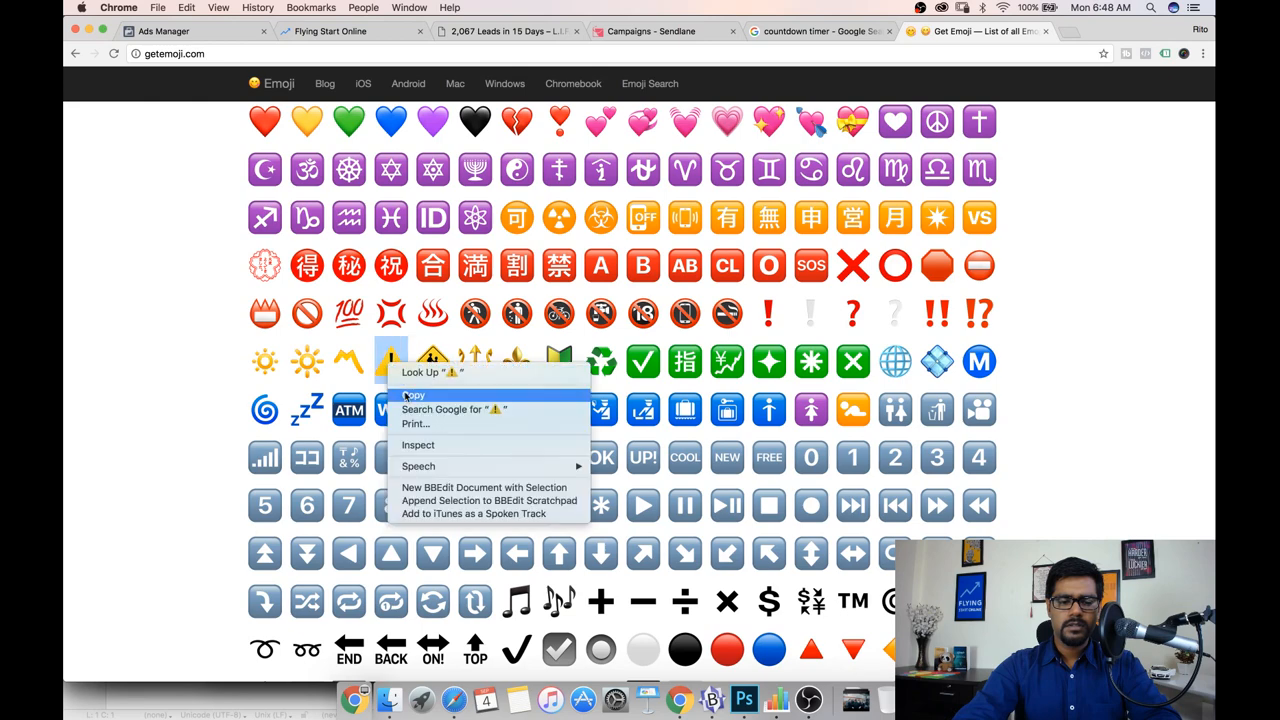
pyautogui.click(398, 391)
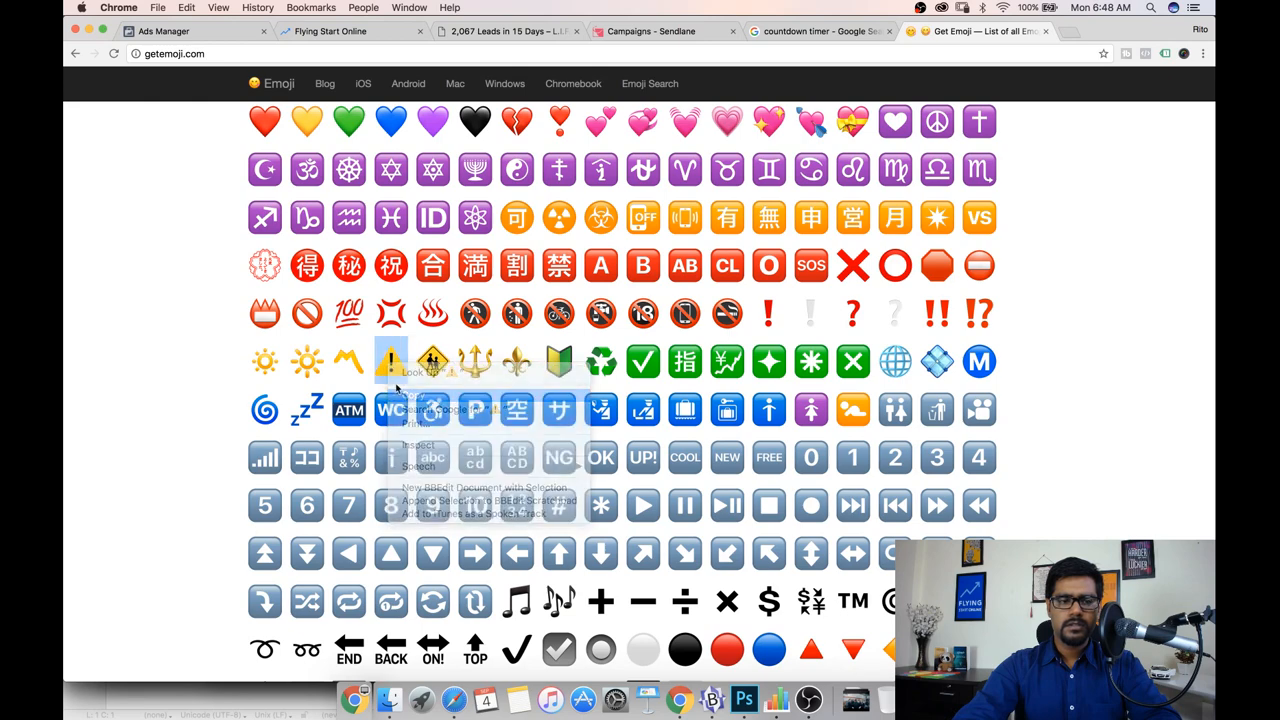
# Step: Paste the warning emoji in front of "95% People Who Want To Start an Online Business FAIL!" in the ad text
pyautogui.click(160, 31)
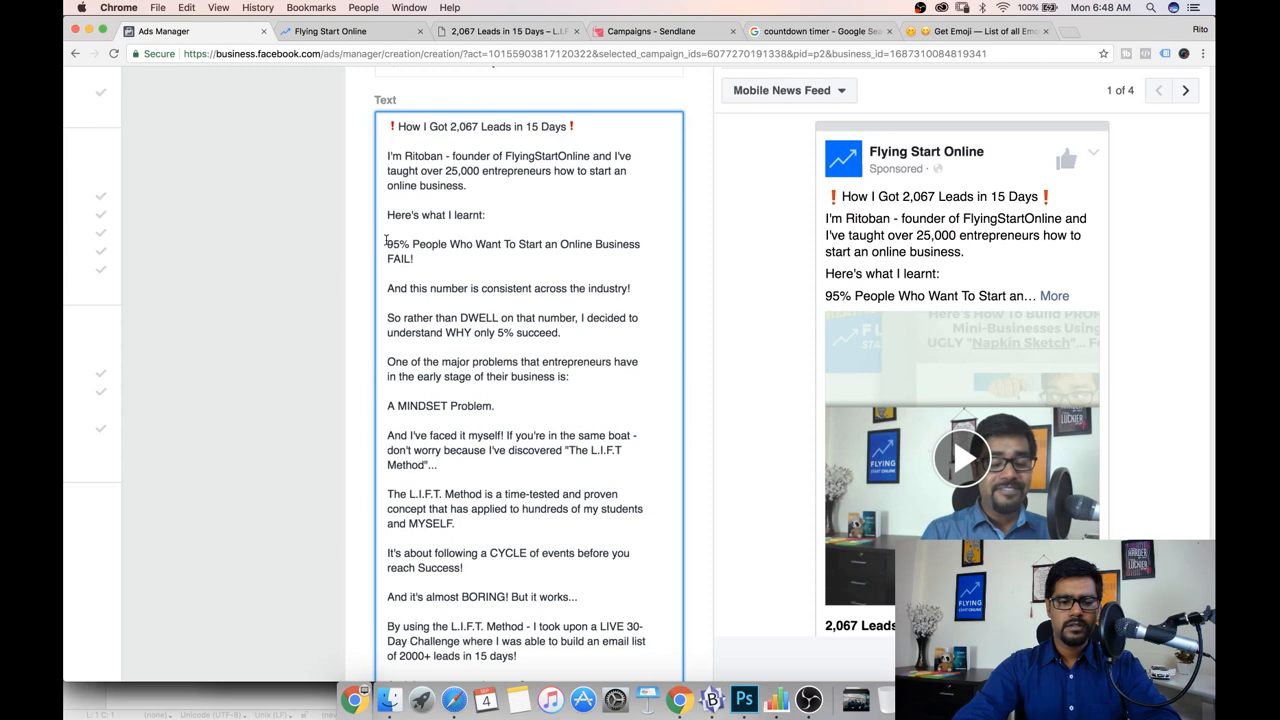
pyautogui.click(388, 244)
pyautogui.press('super+v')
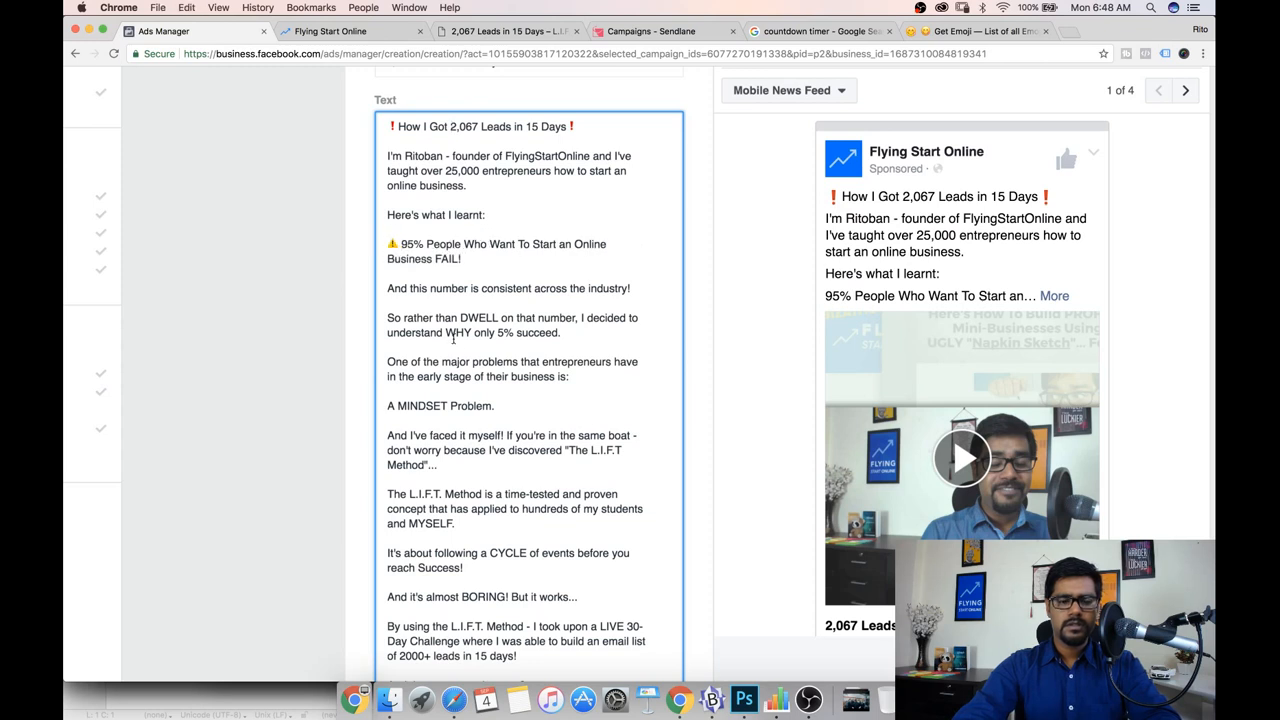
# Step: Find the bowing man emoji among Smileys & People on the Get Emoji page and copy it
pyautogui.scroll(-1, 500, 369)
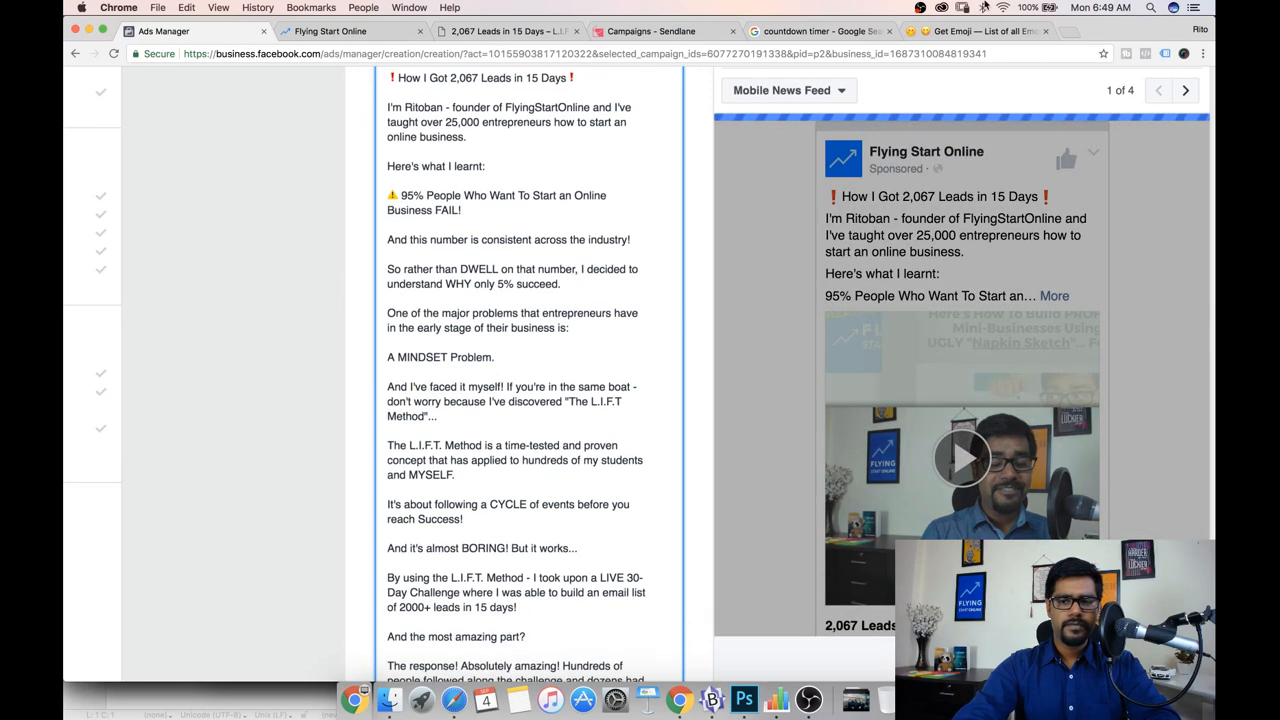
pyautogui.click(980, 31)
pyautogui.scroll(10, 693, 380)
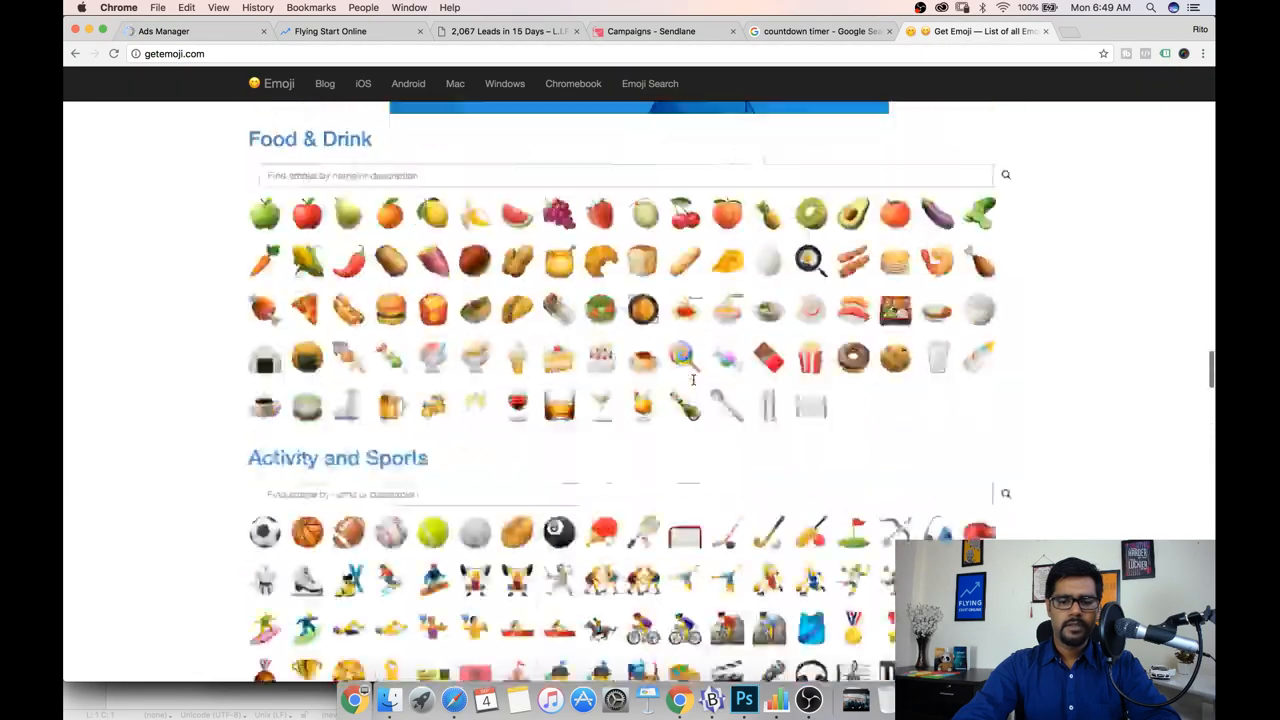
pyautogui.scroll(15, 693, 380)
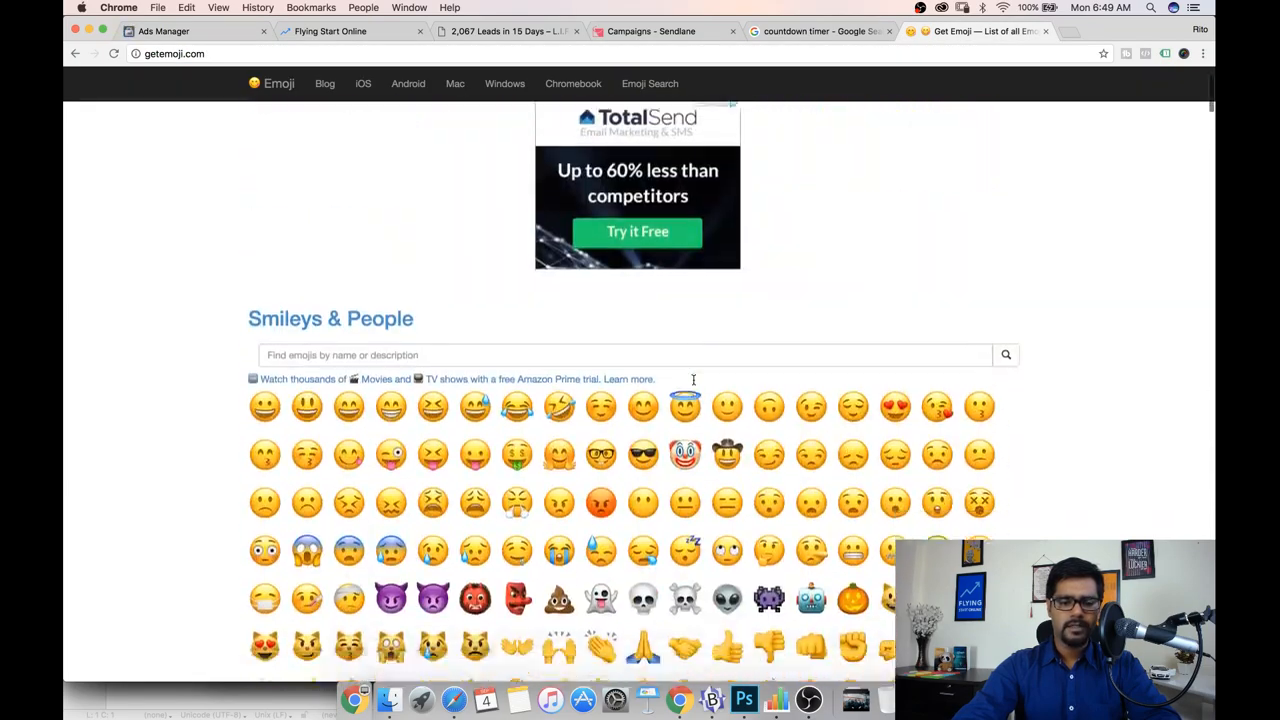
pyautogui.scroll(-4, 693, 380)
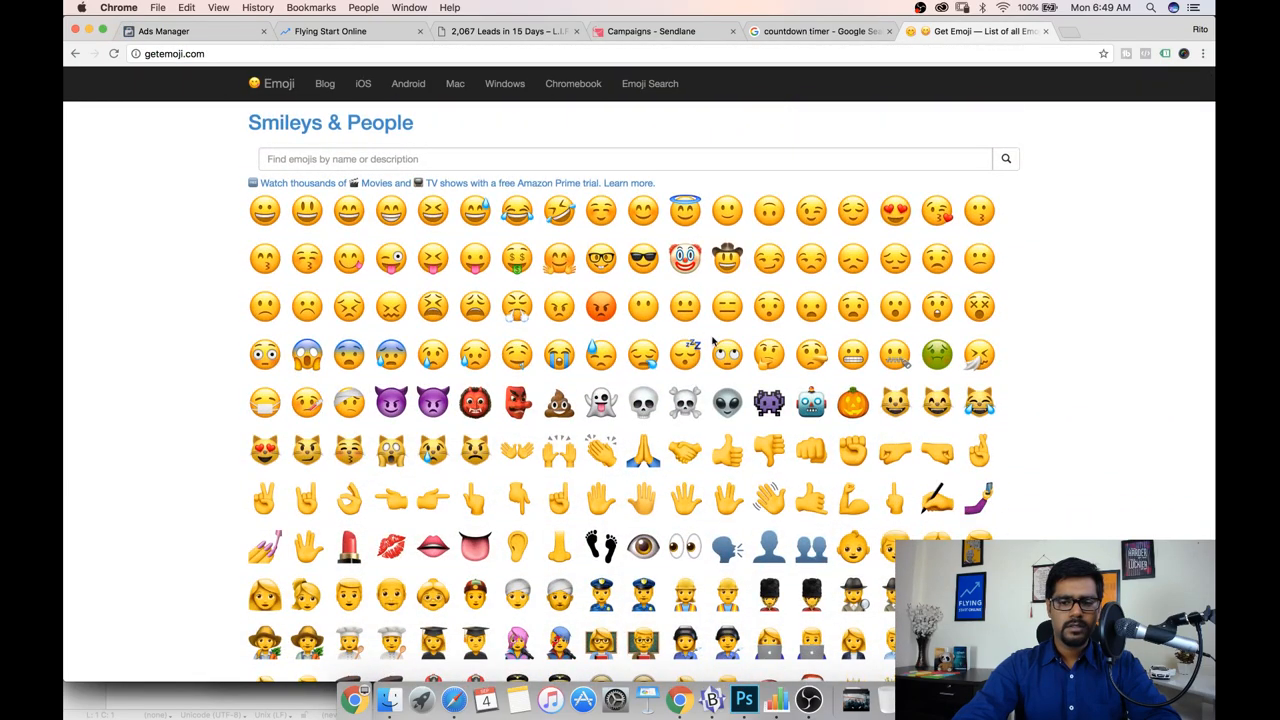
pyautogui.scroll(-3, 532, 375)
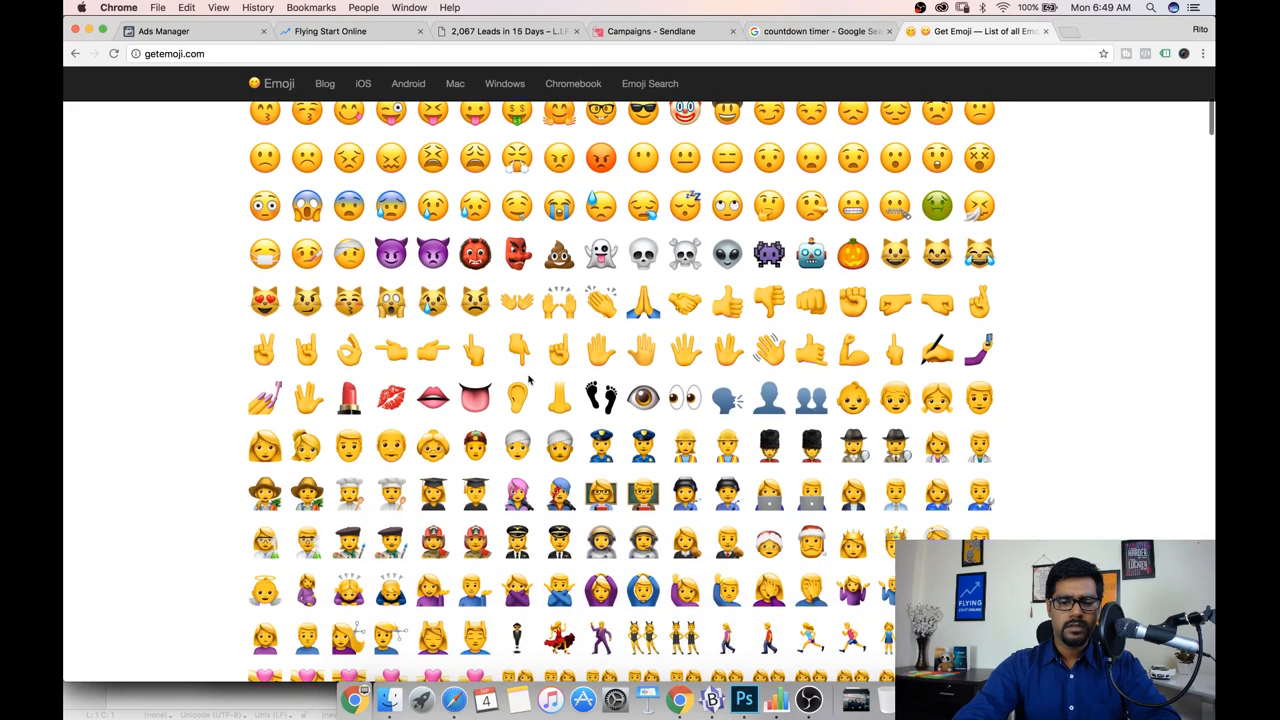
pyautogui.scroll(-3, 529, 379)
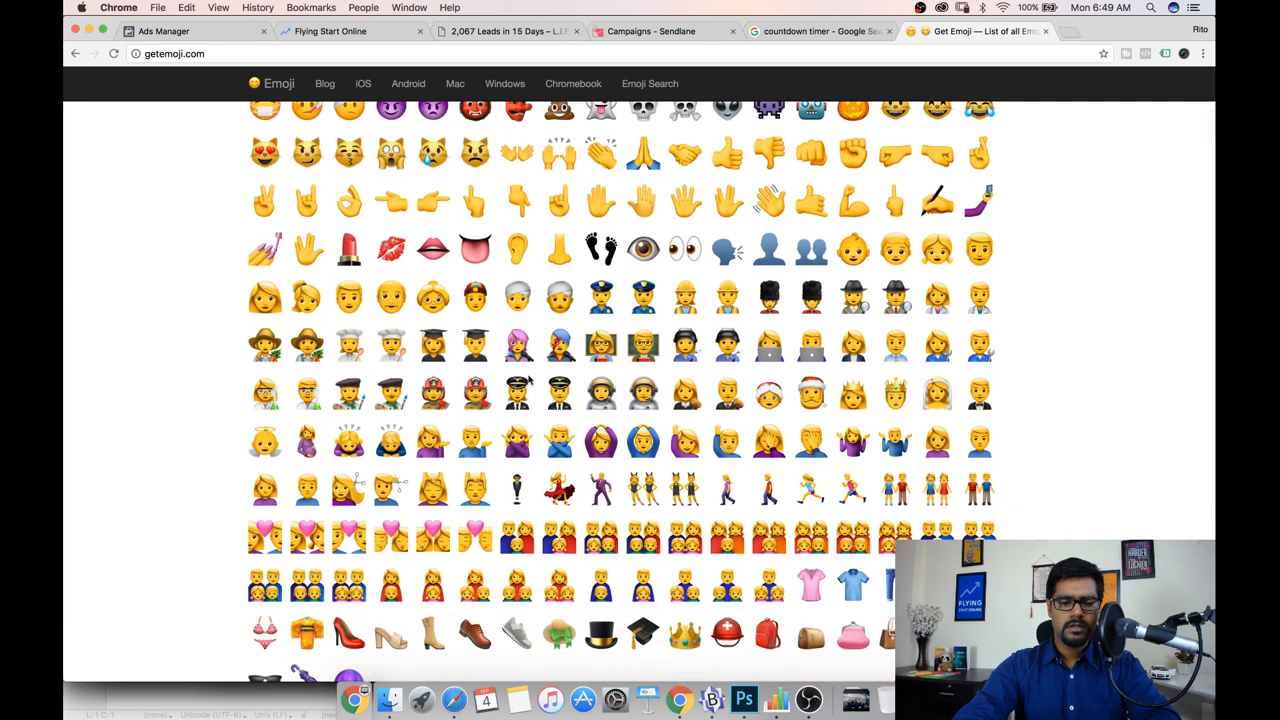
pyautogui.rightClick(386, 440)
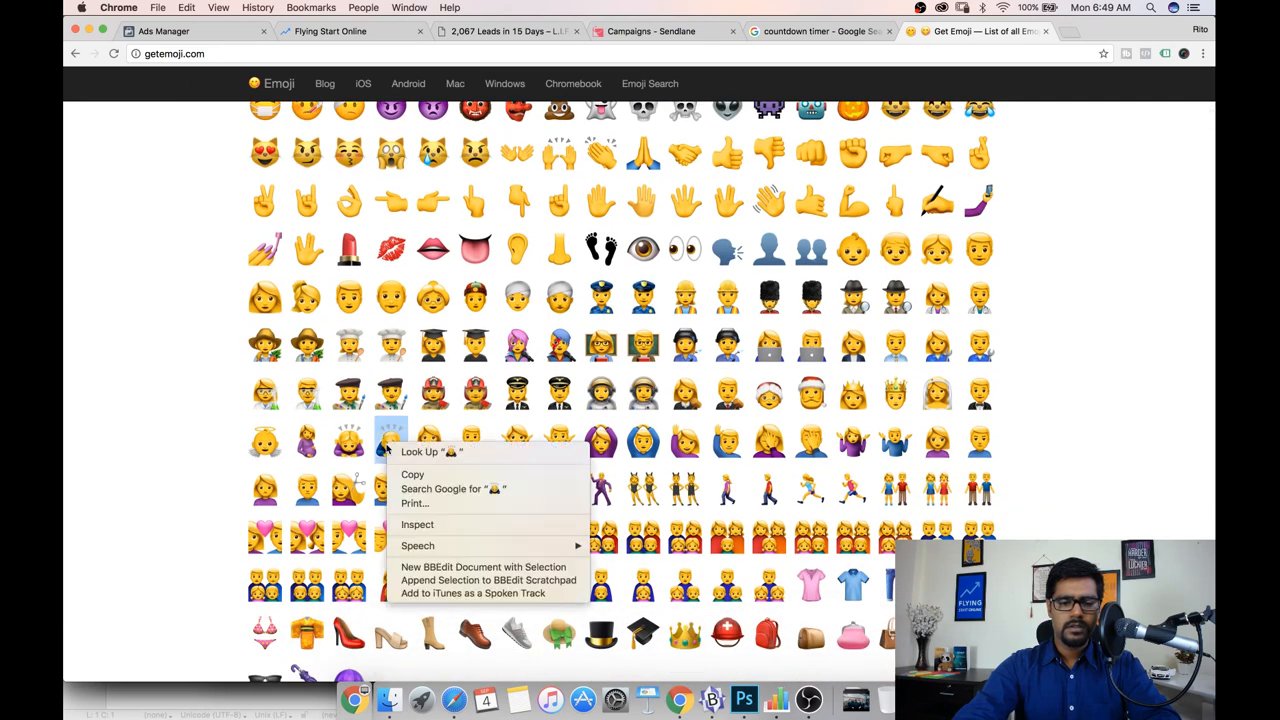
pyautogui.click(400, 478)
# Step: End the "A MINDSET Problem" line of the ad text with an exclamation mark followed by the copied bowing man emoji
pyautogui.click(196, 31)
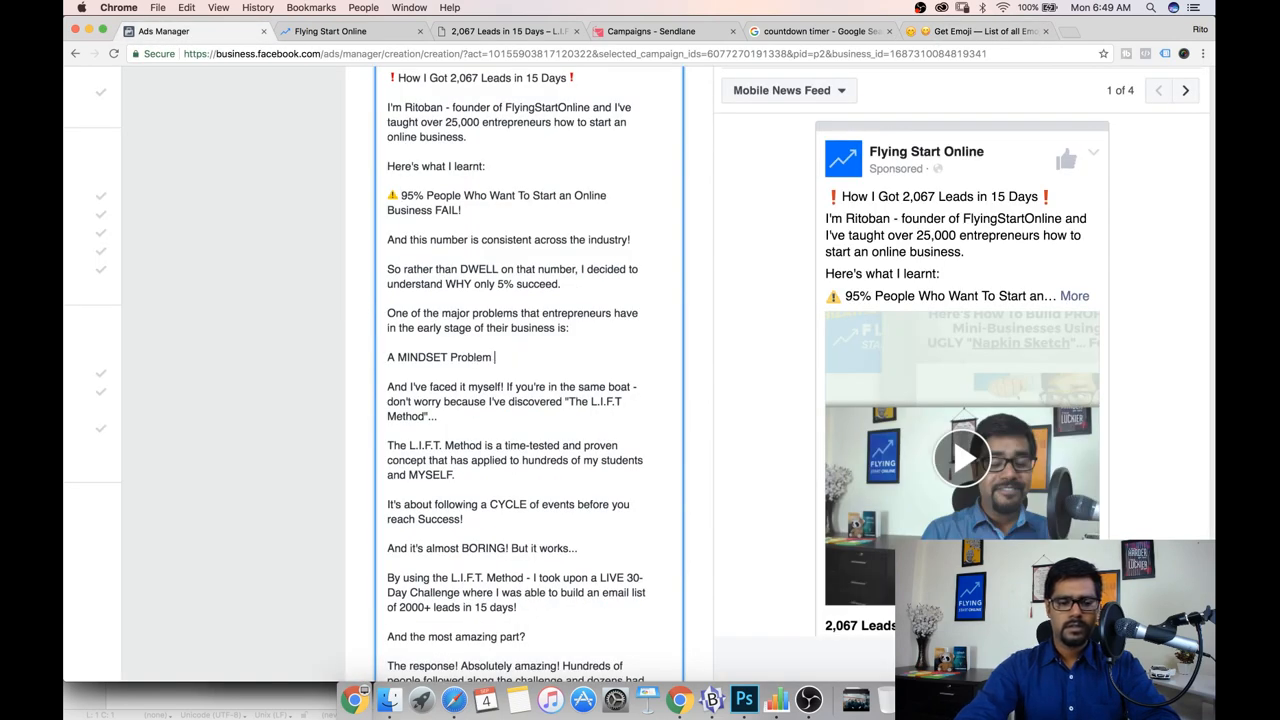
pyautogui.press('super+v')
pyautogui.scroll(-1, 552, 426)
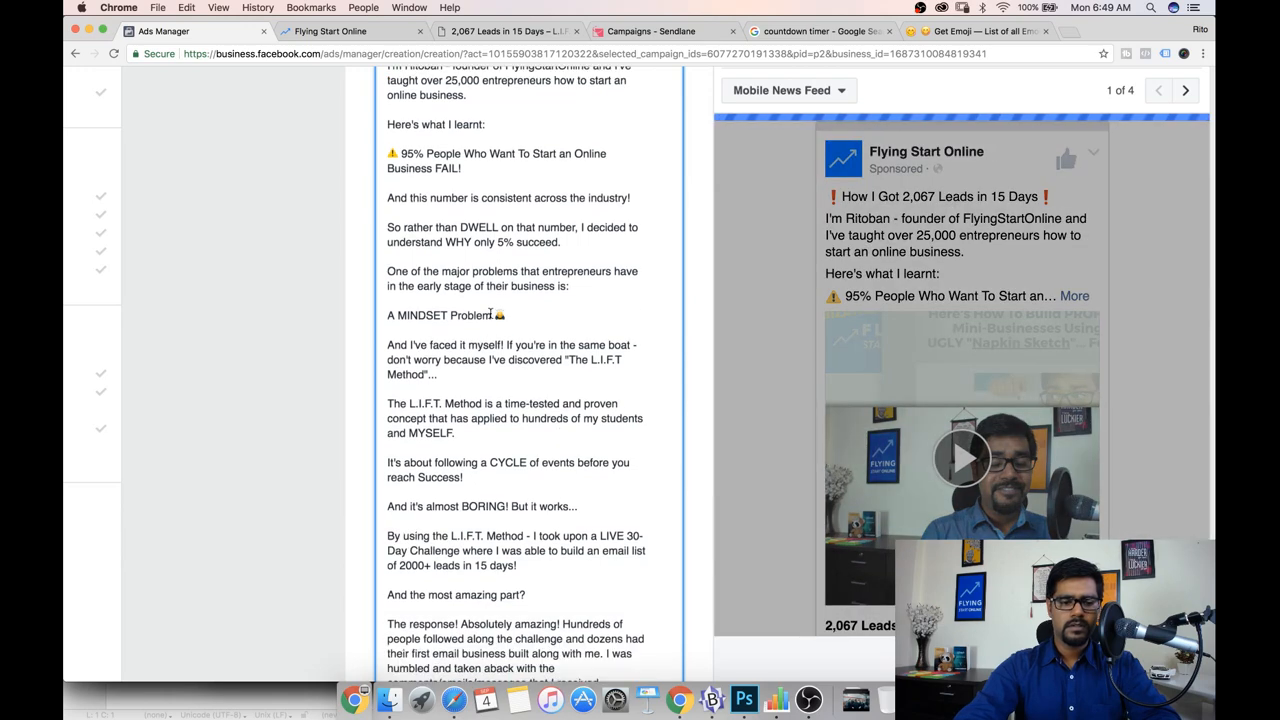
pyautogui.write('!')
# Step: Proofread the whole ad text from the opening line down to the landing page link
pyautogui.scroll(-1, 493, 349)
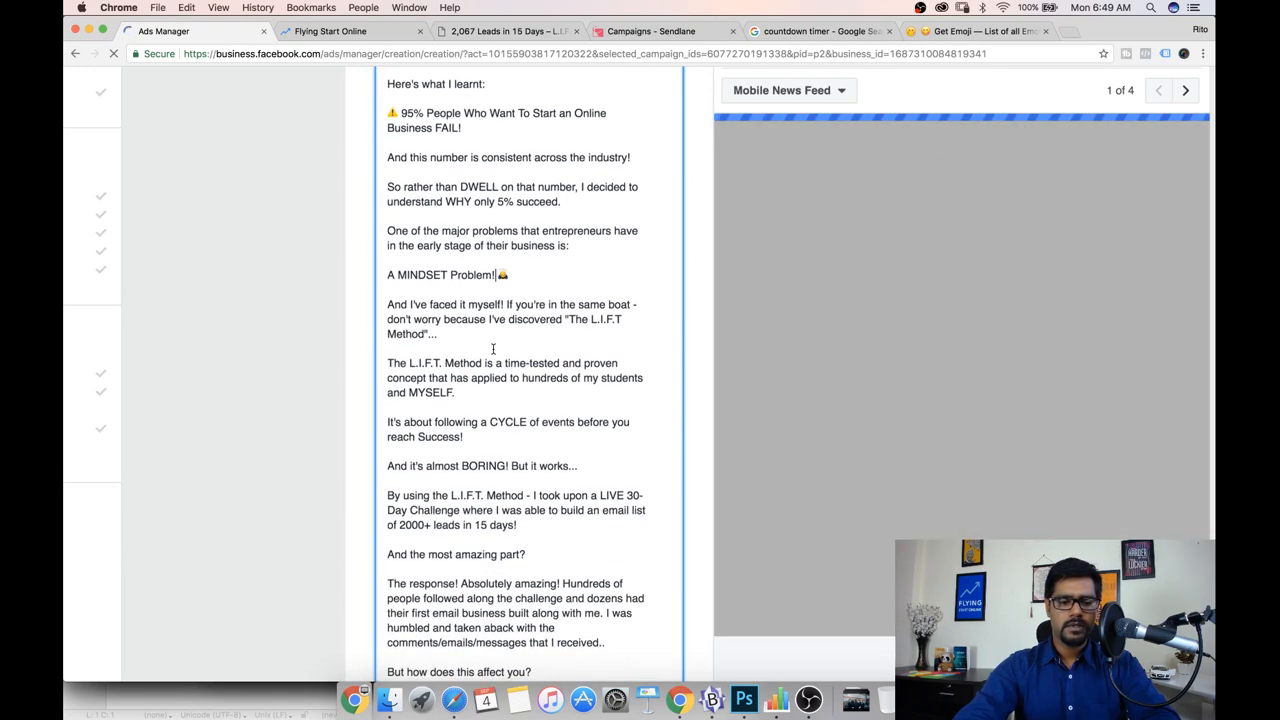
pyautogui.scroll(-3, 493, 349)
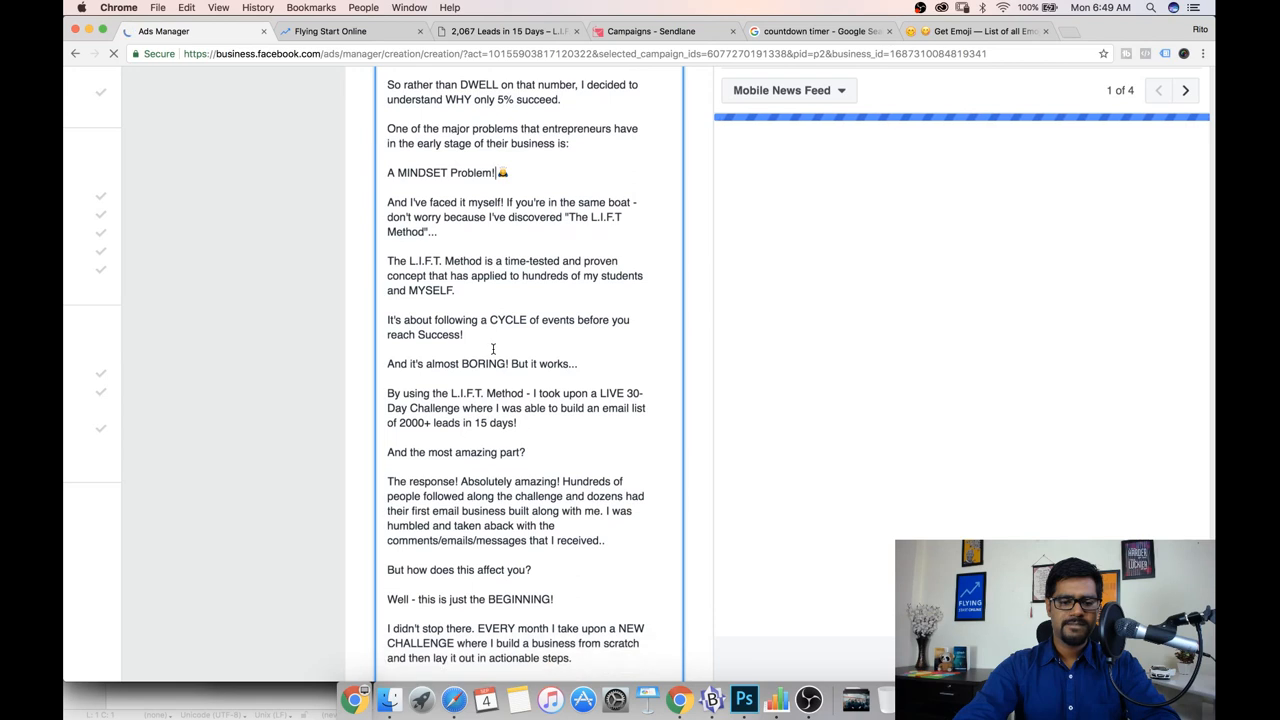
pyautogui.scroll(-1, 493, 349)
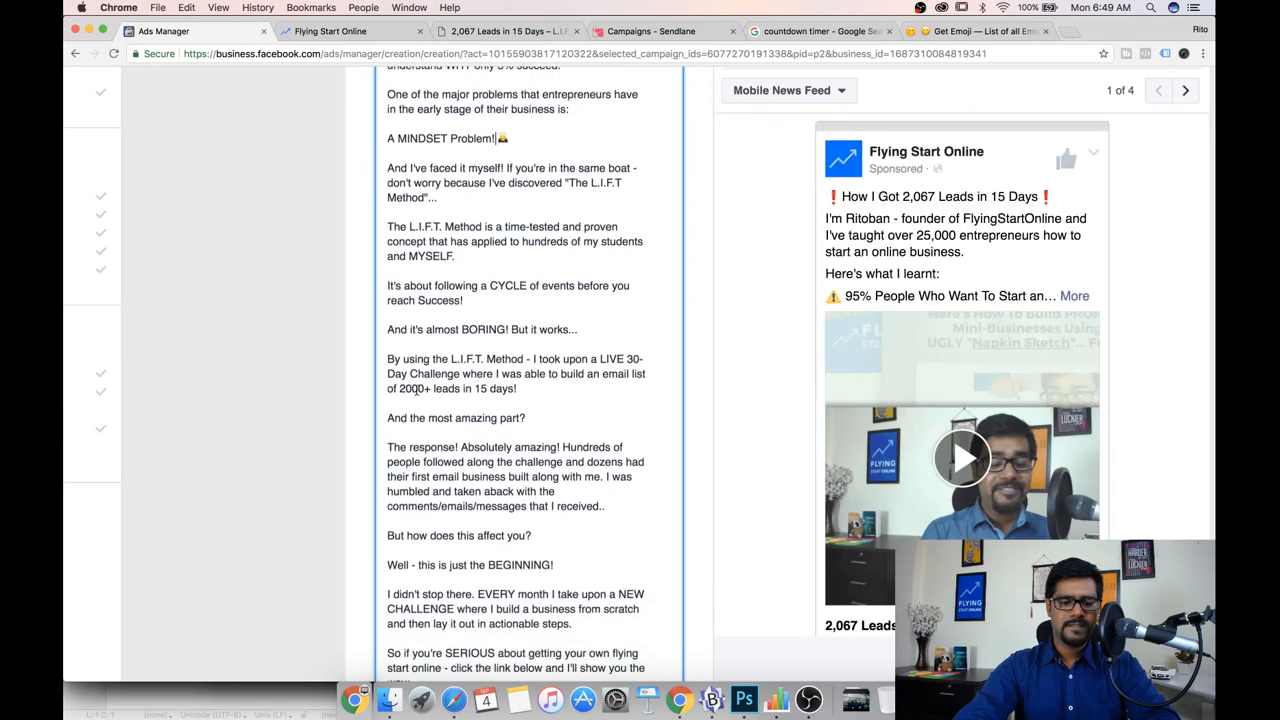
pyautogui.scroll(-3, 416, 390)
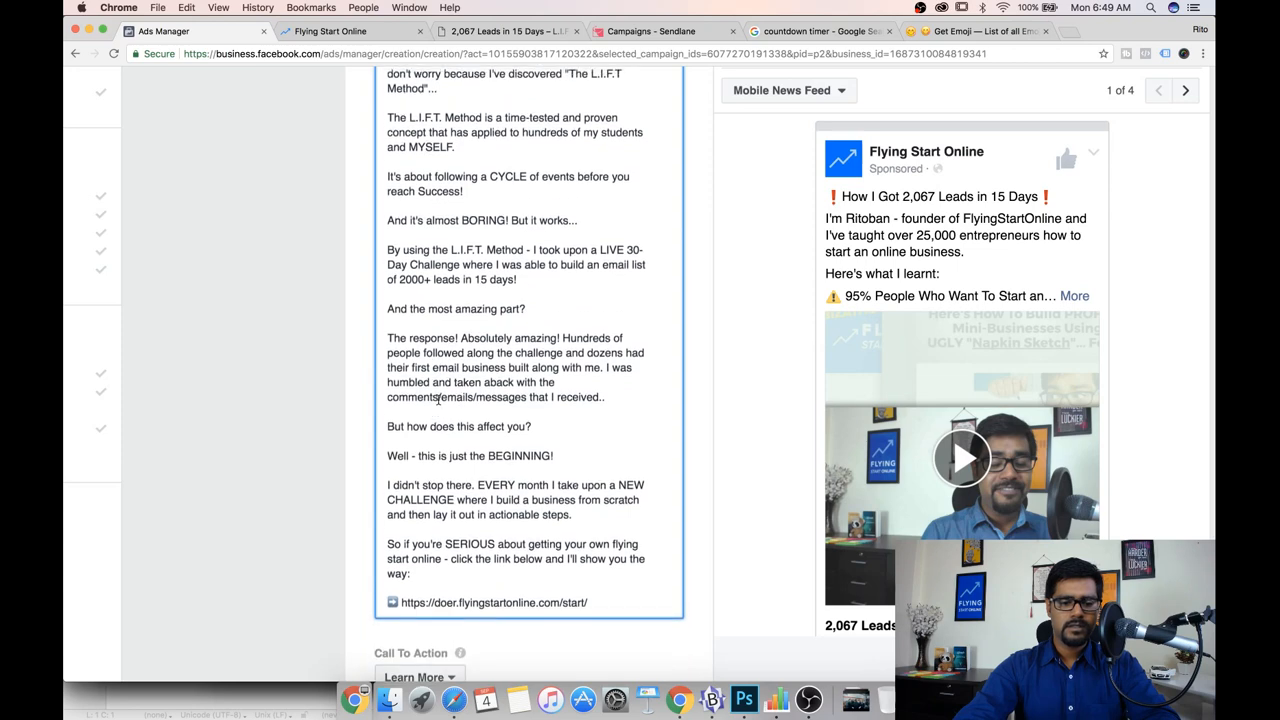
pyautogui.scroll(4, 437, 400)
pyautogui.scroll(10, 500, 368)
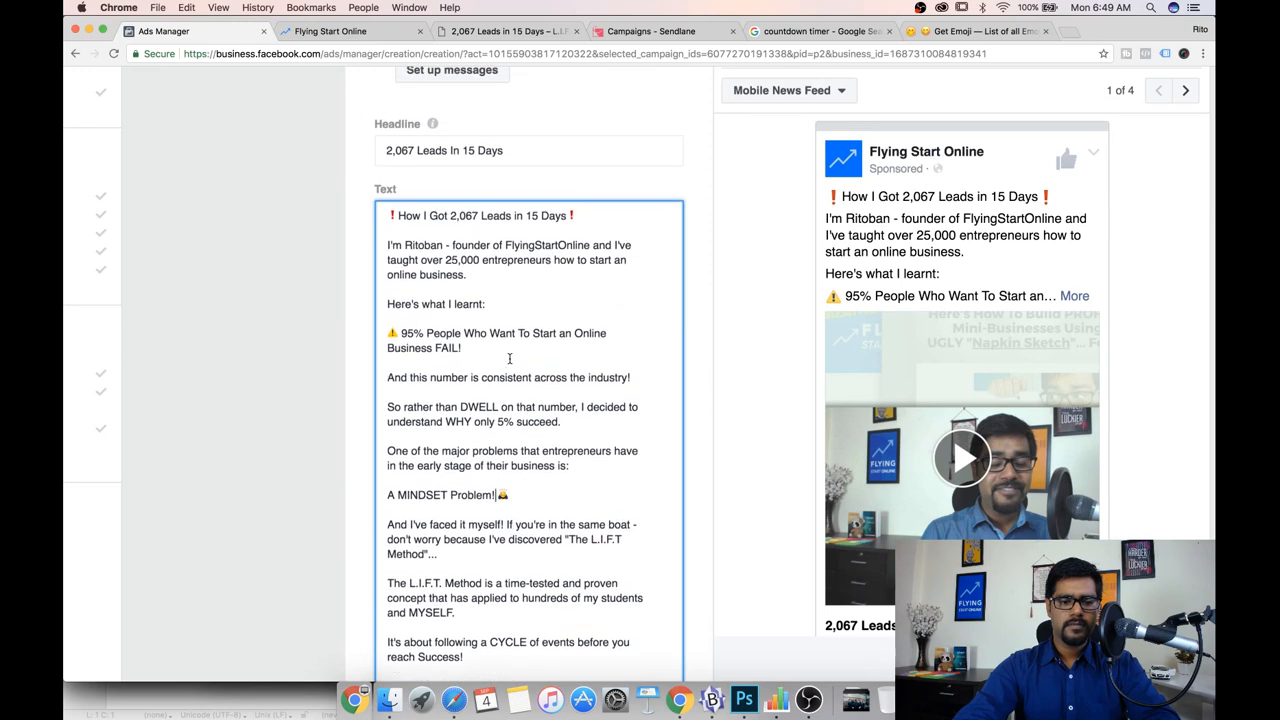
pyautogui.scroll(-6, 509, 358)
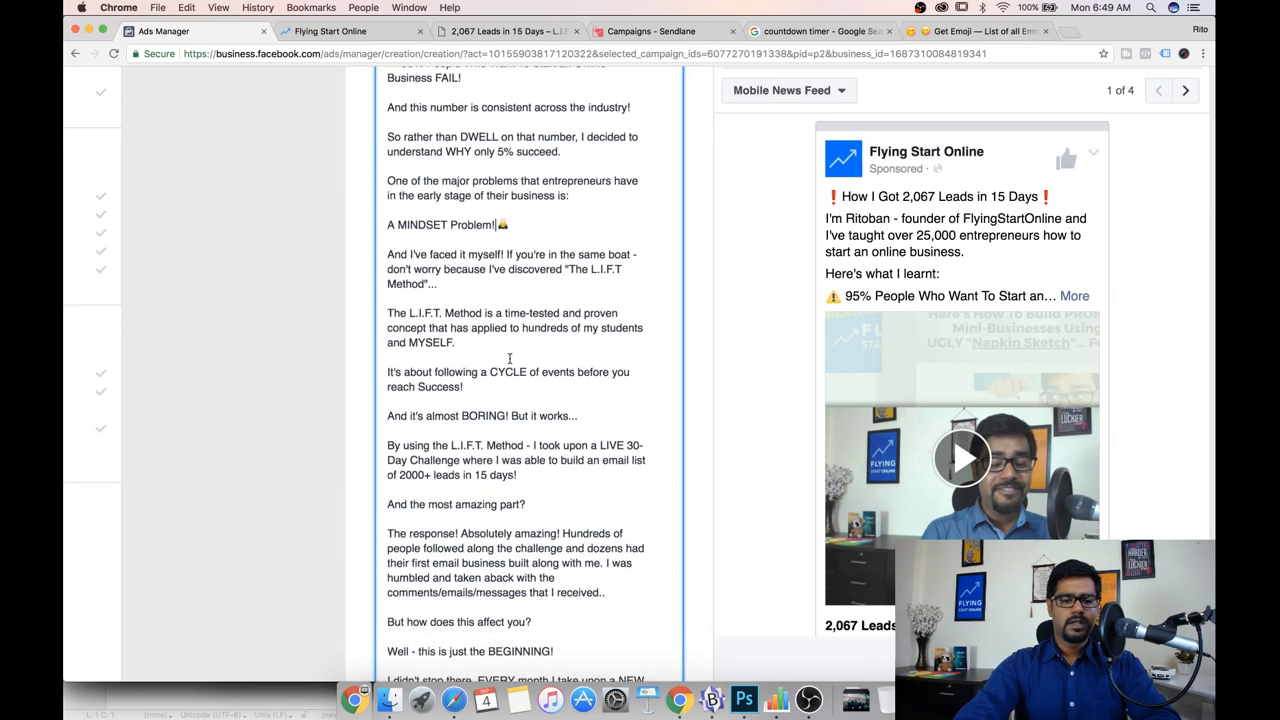
pyautogui.scroll(-5, 509, 358)
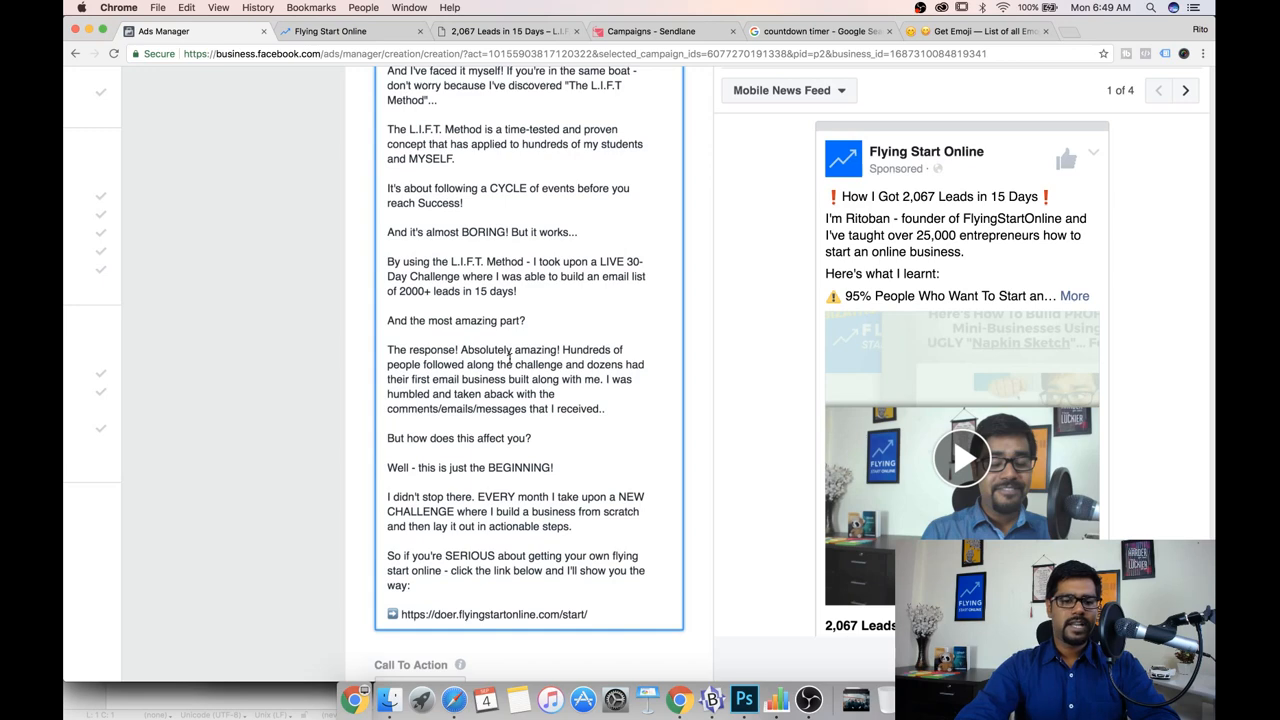
pyautogui.scroll(3, 479, 414)
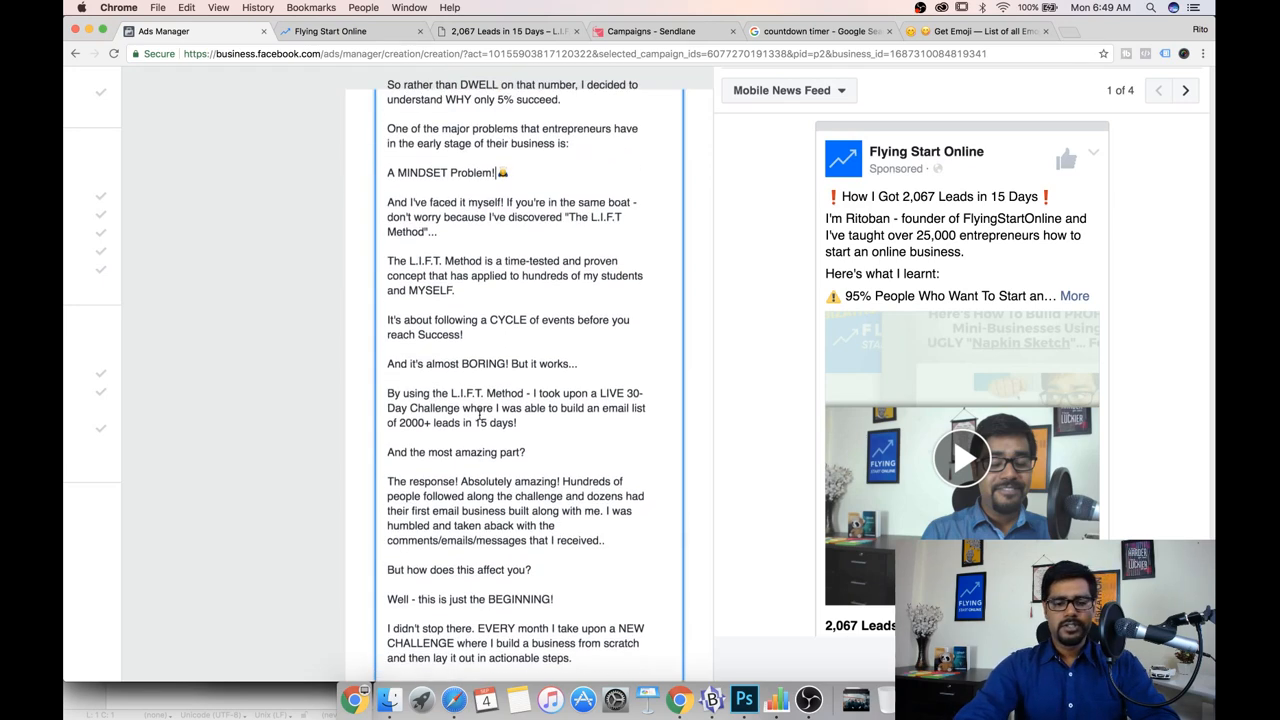
# Step: Upload dfdsgdss.jpg from the Downloads folder and select it as the ad video's custom thumbnail
pyautogui.scroll(10, 479, 414)
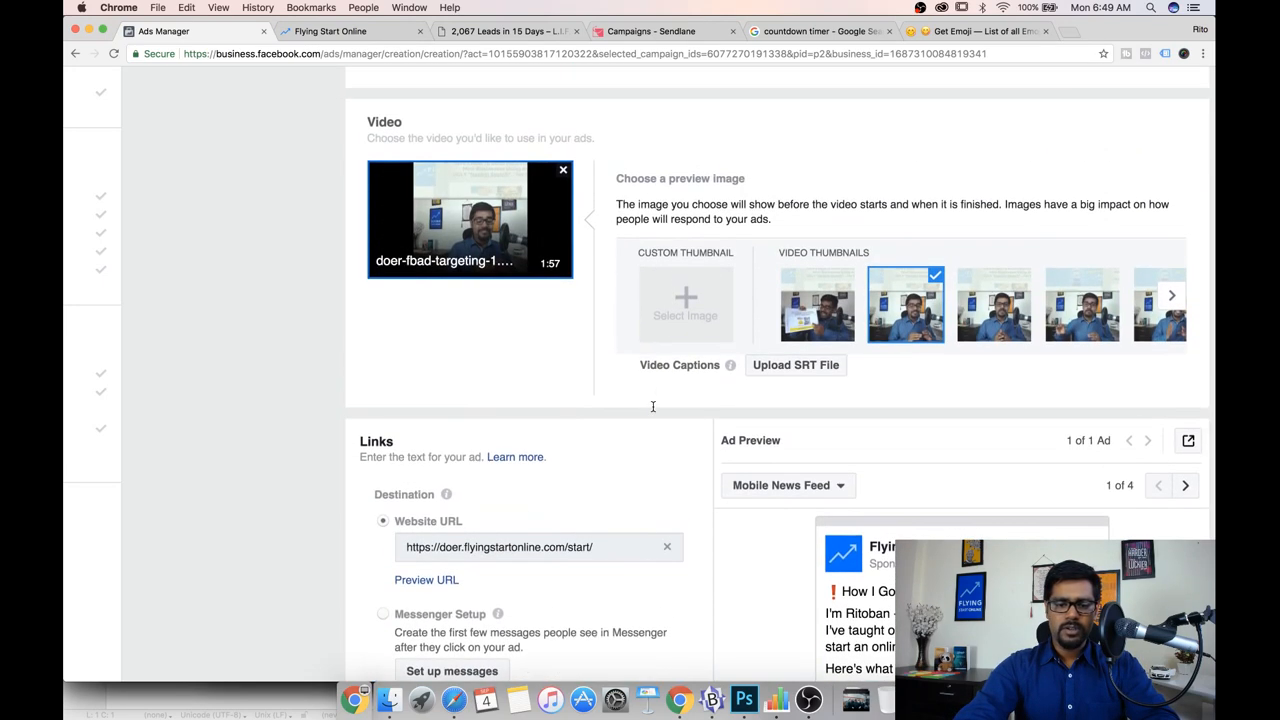
pyautogui.click(680, 302)
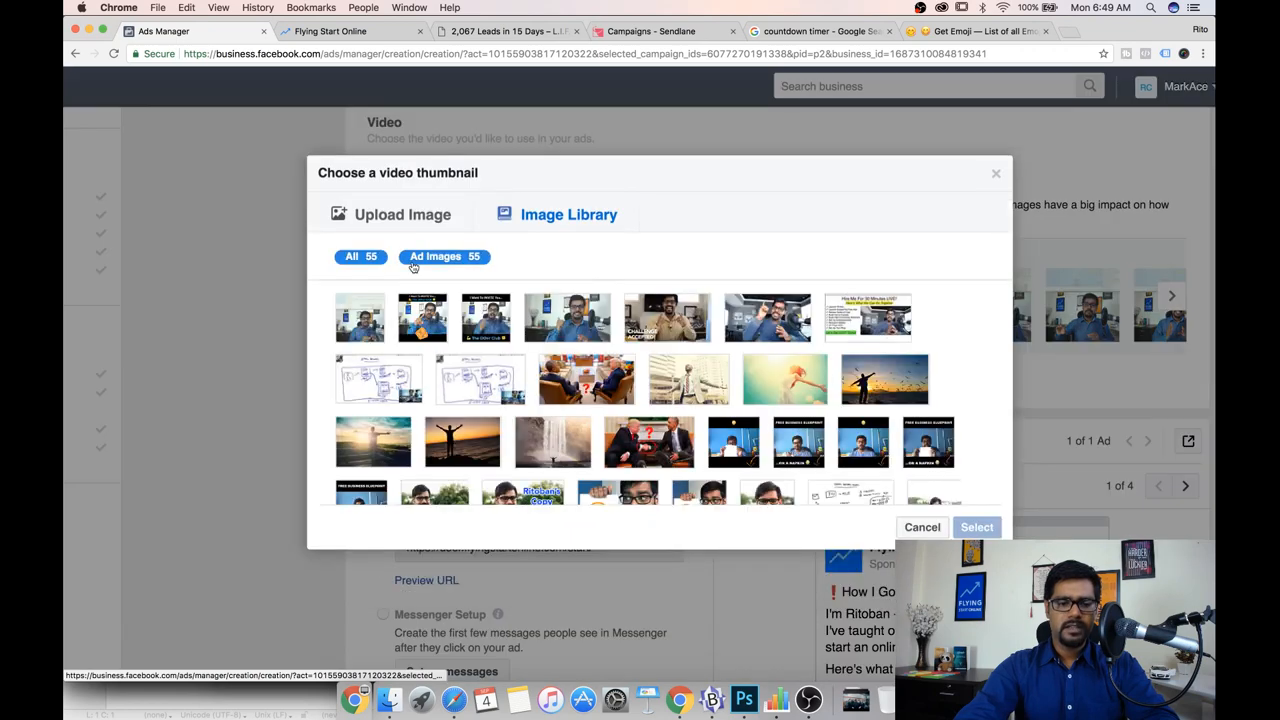
pyautogui.click(395, 218)
pyautogui.click(566, 382)
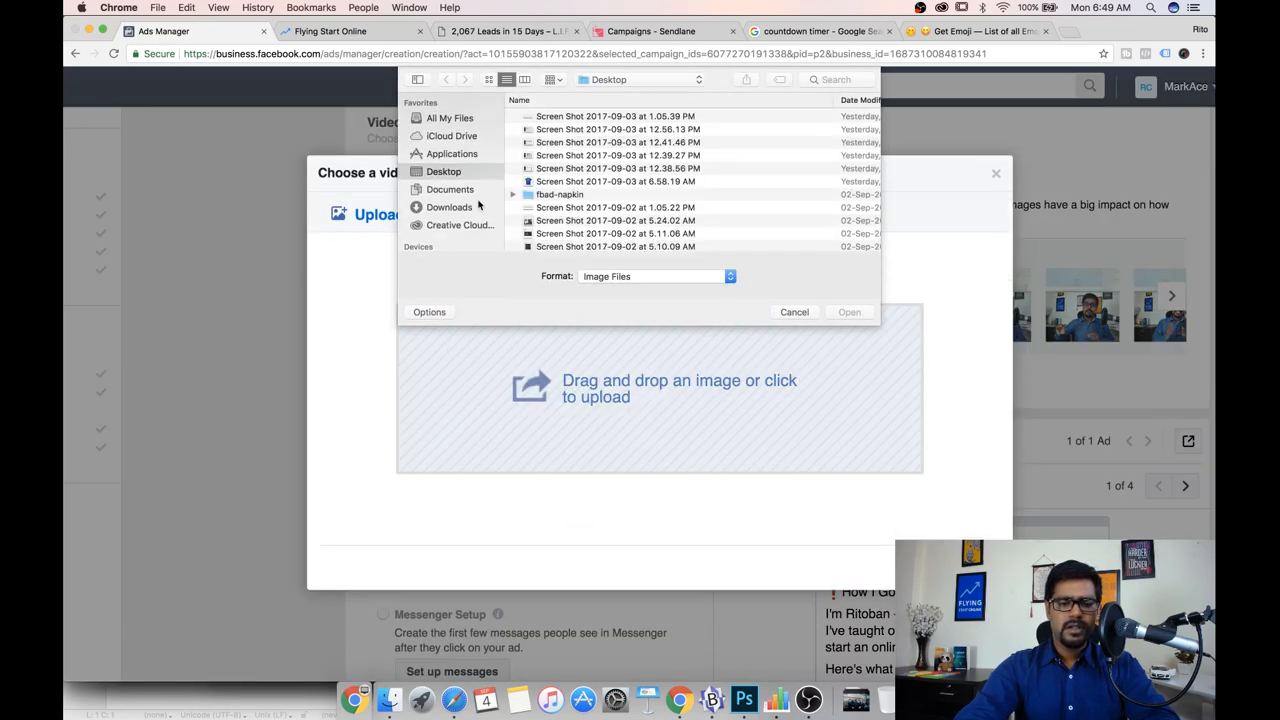
pyautogui.click(472, 209)
pyautogui.scroll(-5, 545, 177)
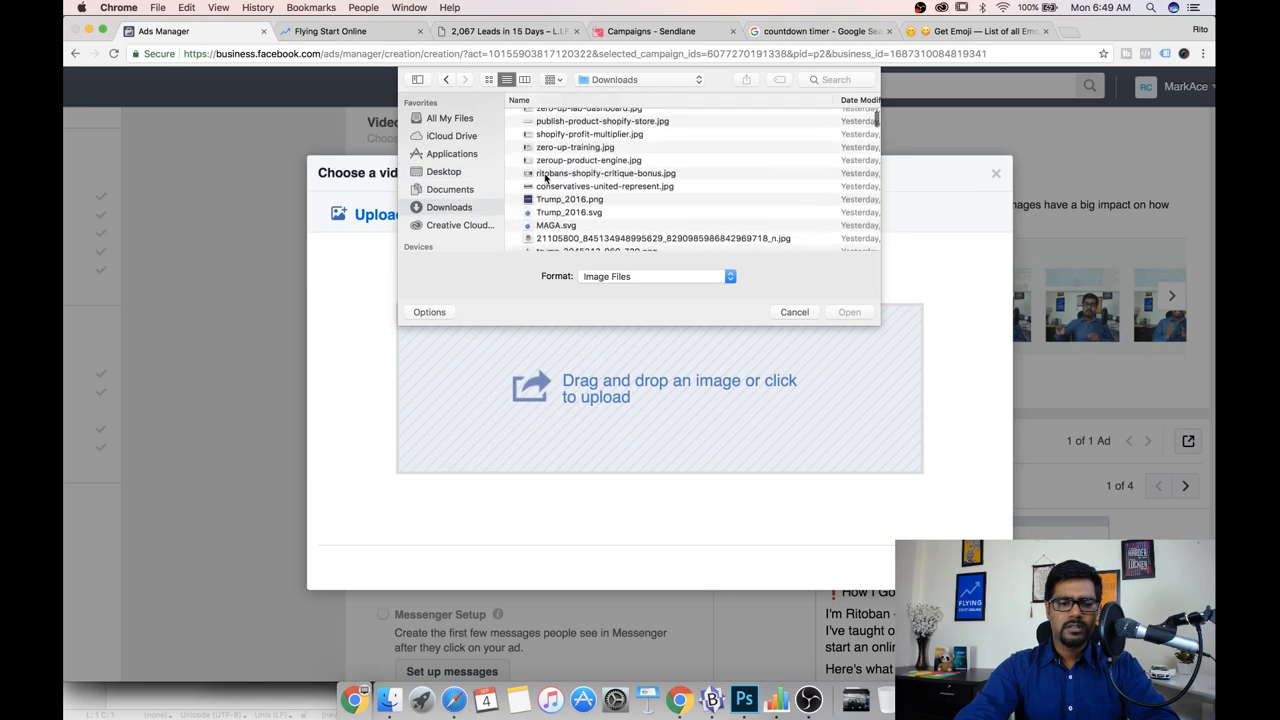
pyautogui.scroll(-5, 545, 177)
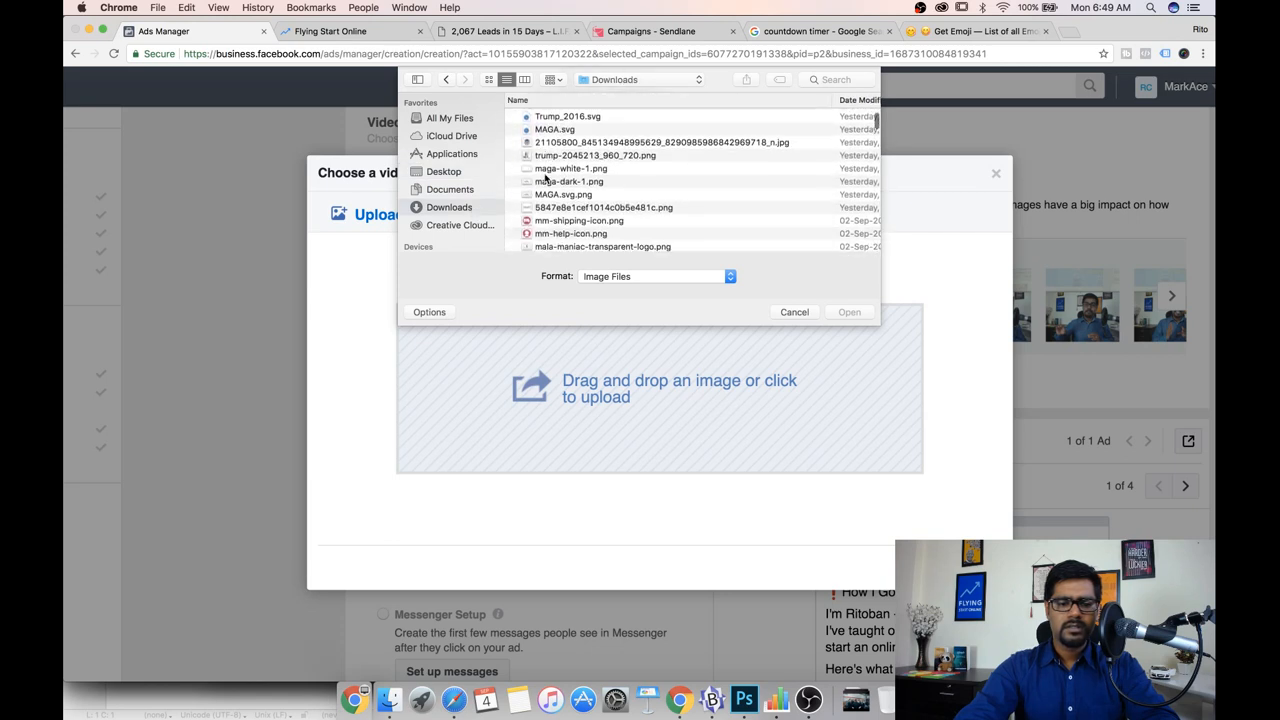
pyautogui.scroll(-8, 545, 177)
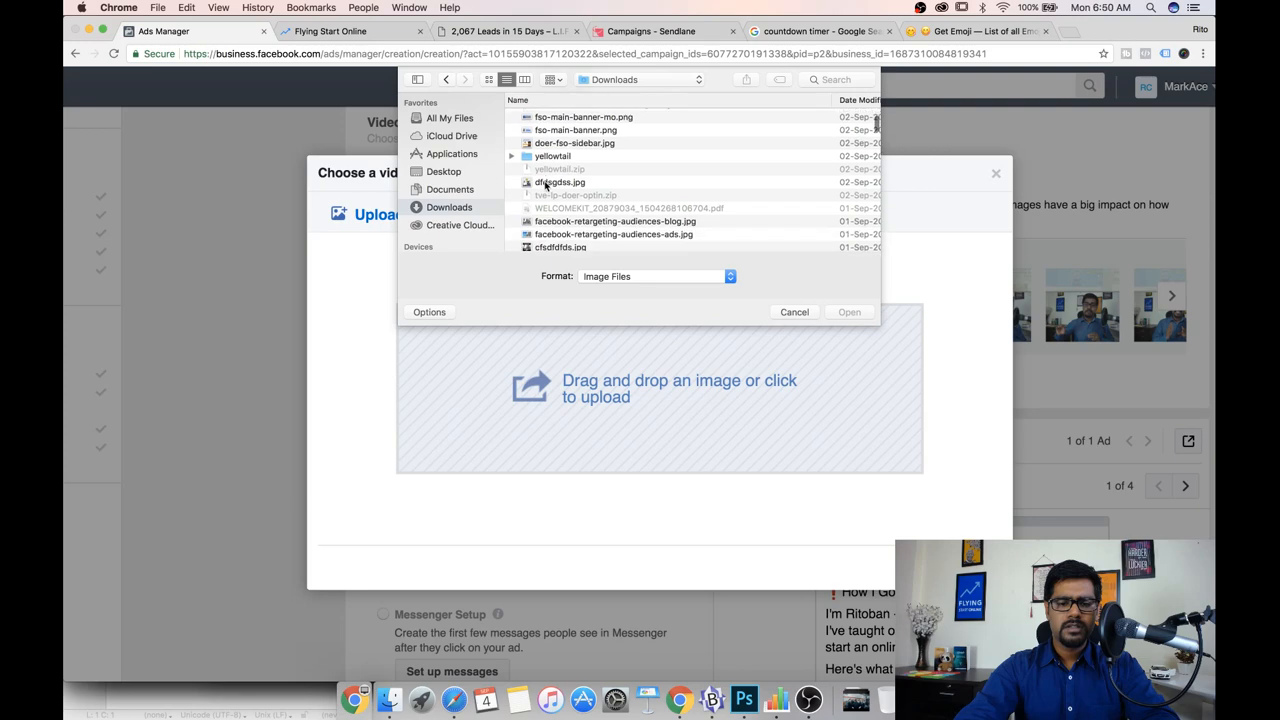
pyautogui.doubleClick(548, 183)
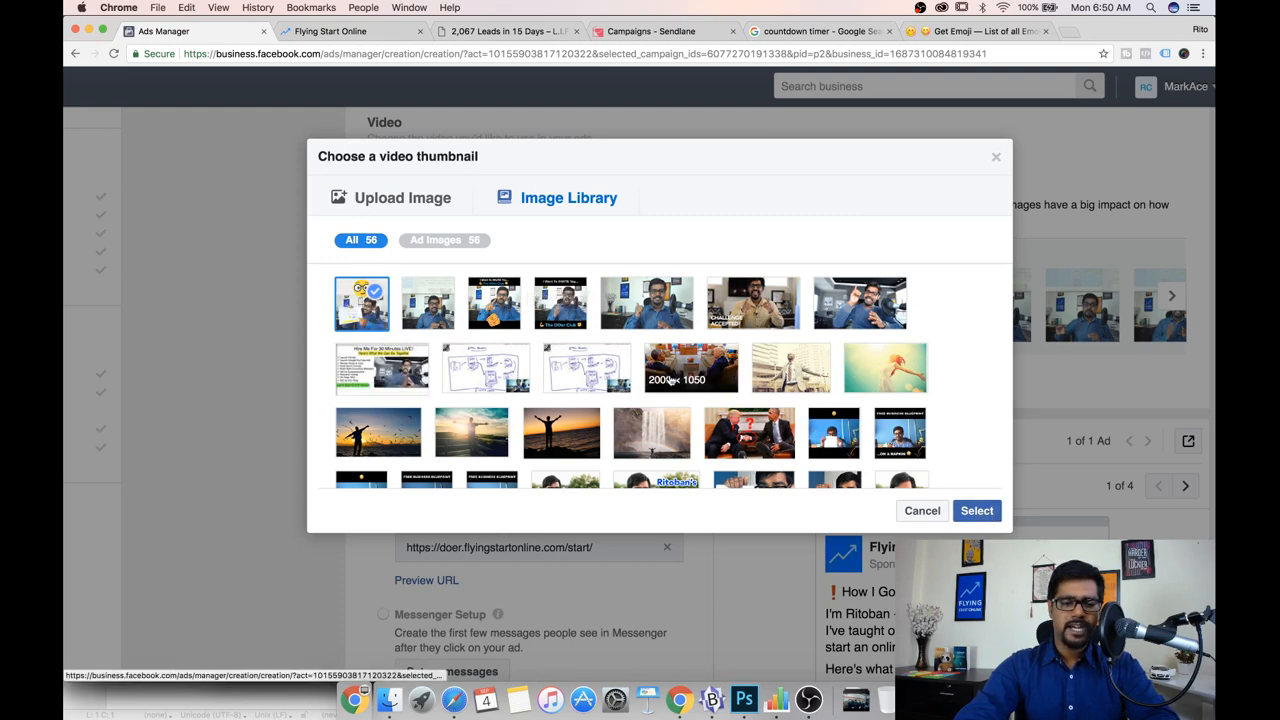
pyautogui.click(977, 511)
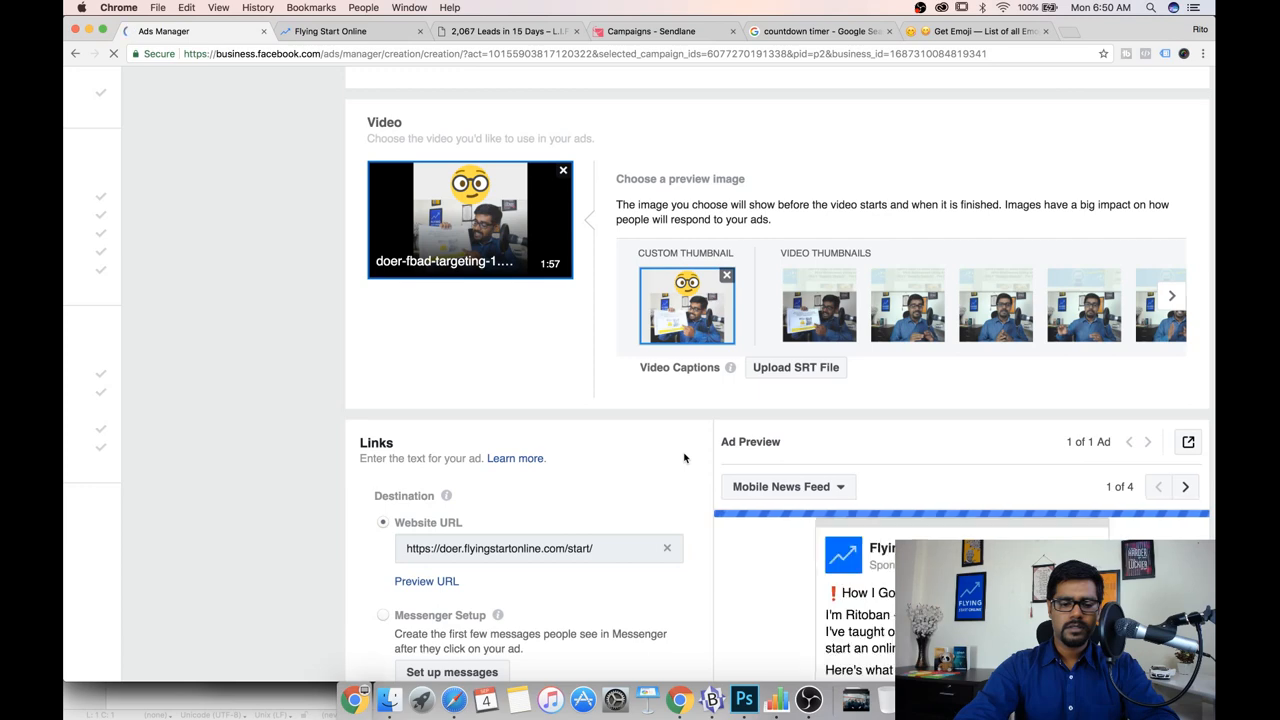
# Step: Replace the ad's headline with "The BORING L.I.F.T. Method That Forces"
pyautogui.scroll(-5, 684, 458)
pyautogui.scroll(-6, 684, 458)
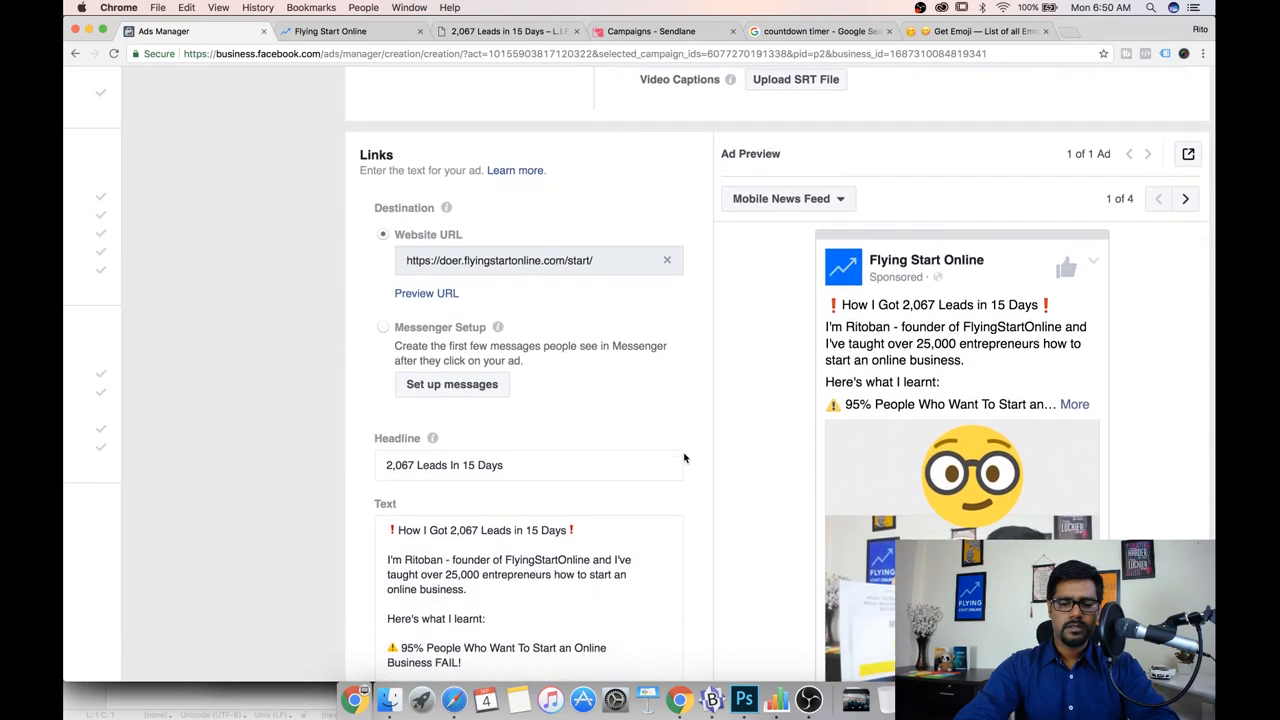
pyautogui.scroll(-12, 684, 458)
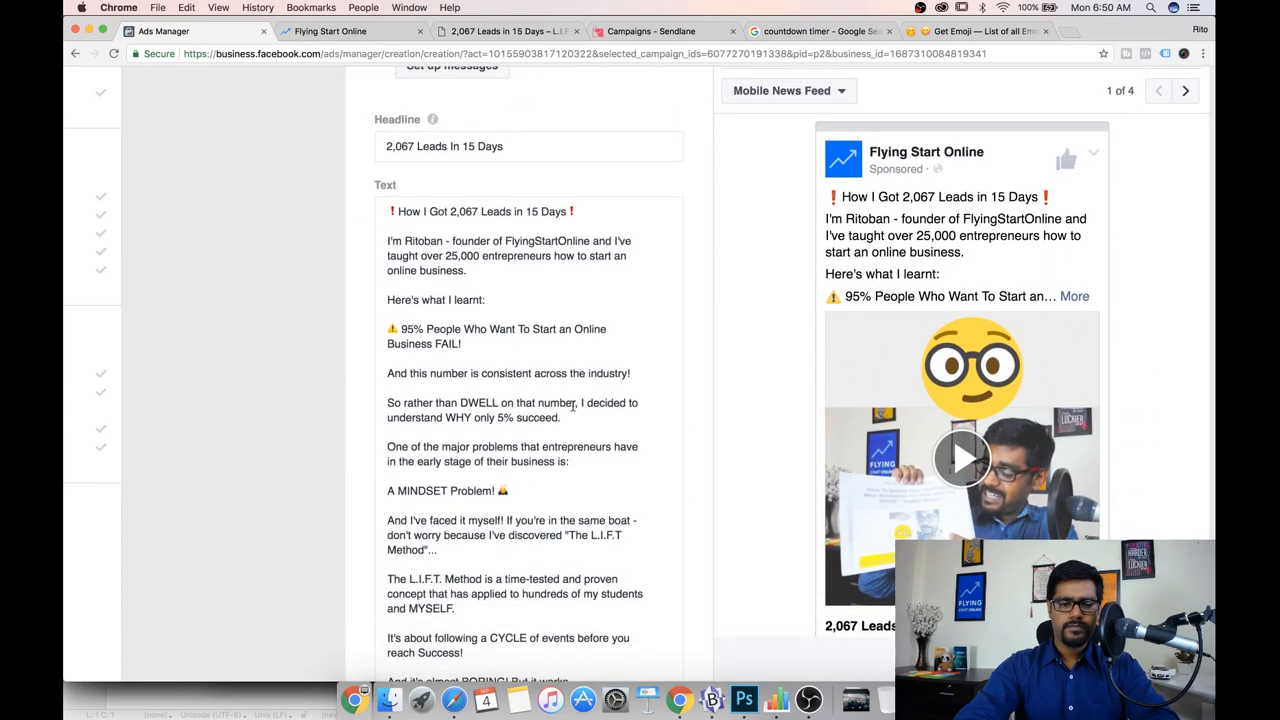
pyautogui.scroll(-5, 572, 405)
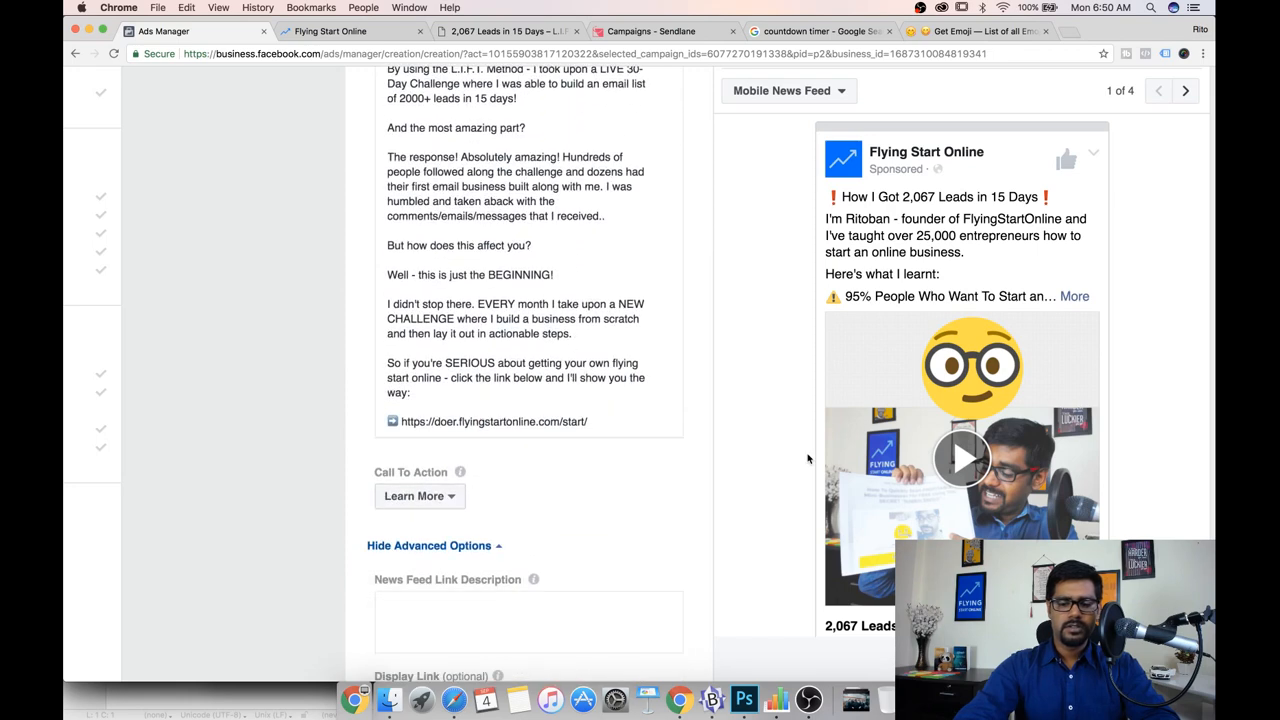
pyautogui.scroll(-2, 947, 456)
pyautogui.scroll(18, 515, 372)
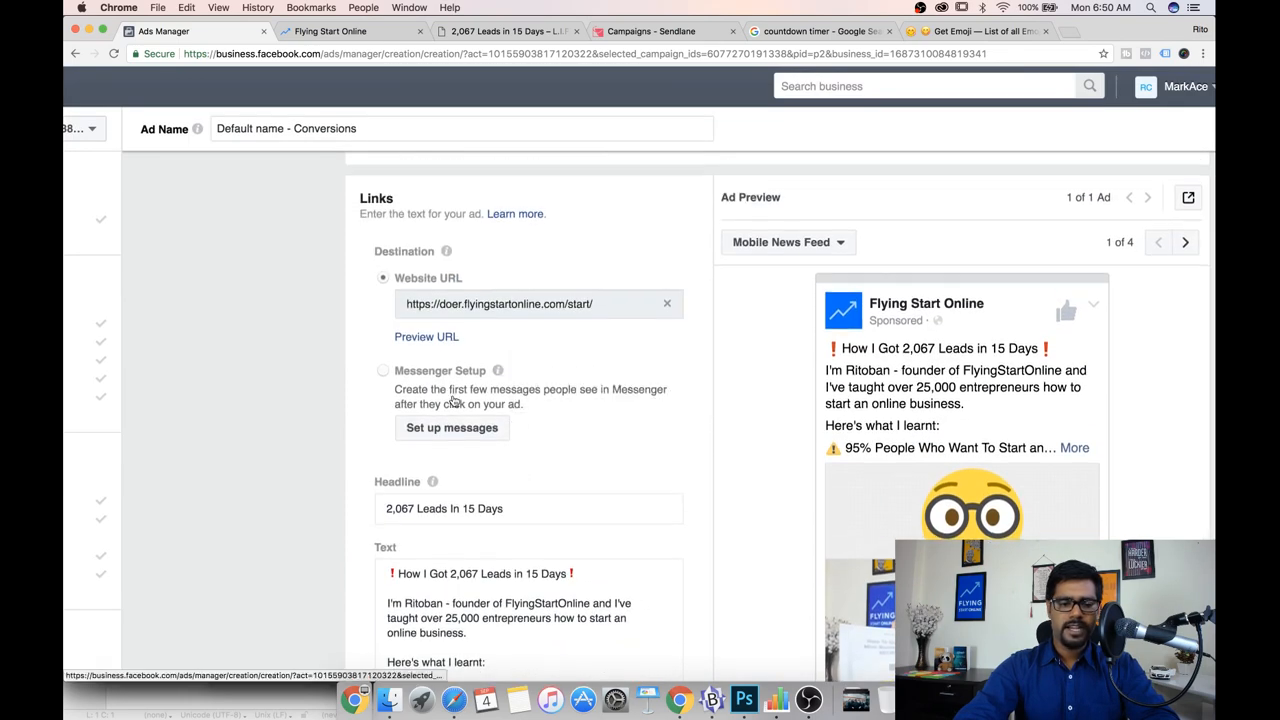
pyautogui.scroll(-1, 388, 457)
pyautogui.moveTo(388, 460); pyautogui.dragTo(505, 457)
pyautogui.write('The BORING L.')
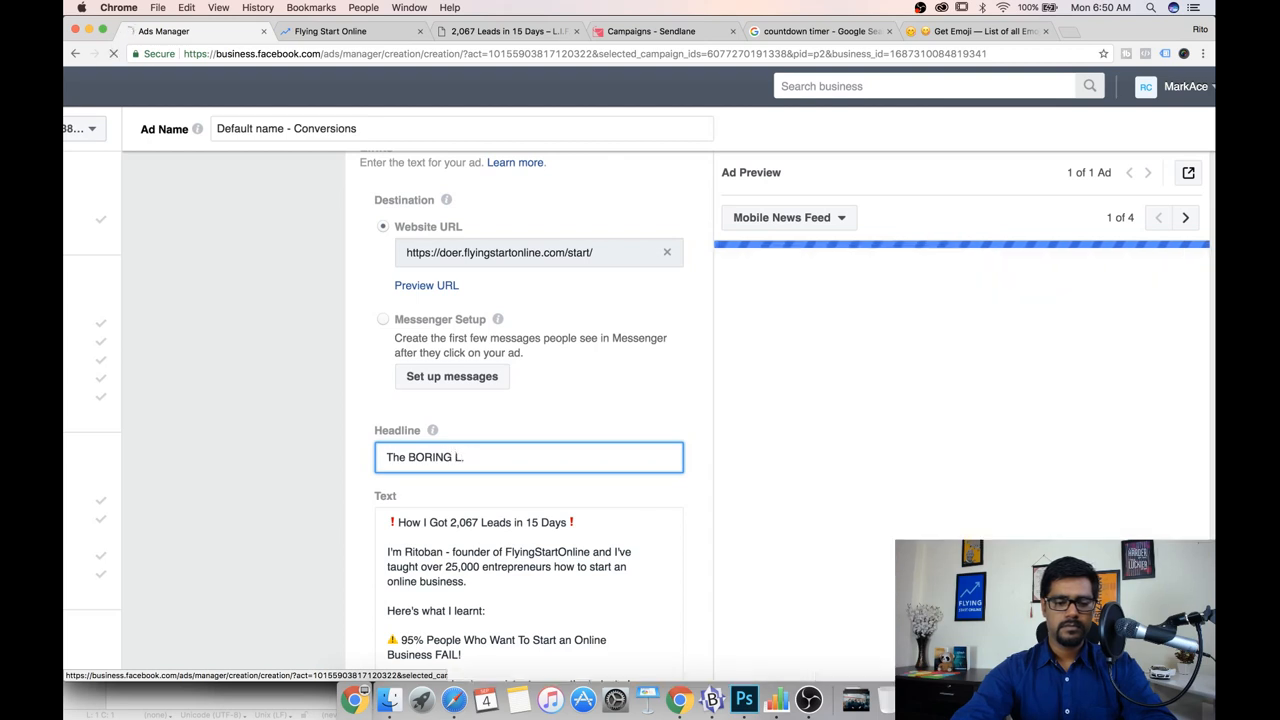
pyautogui.write('I.F')
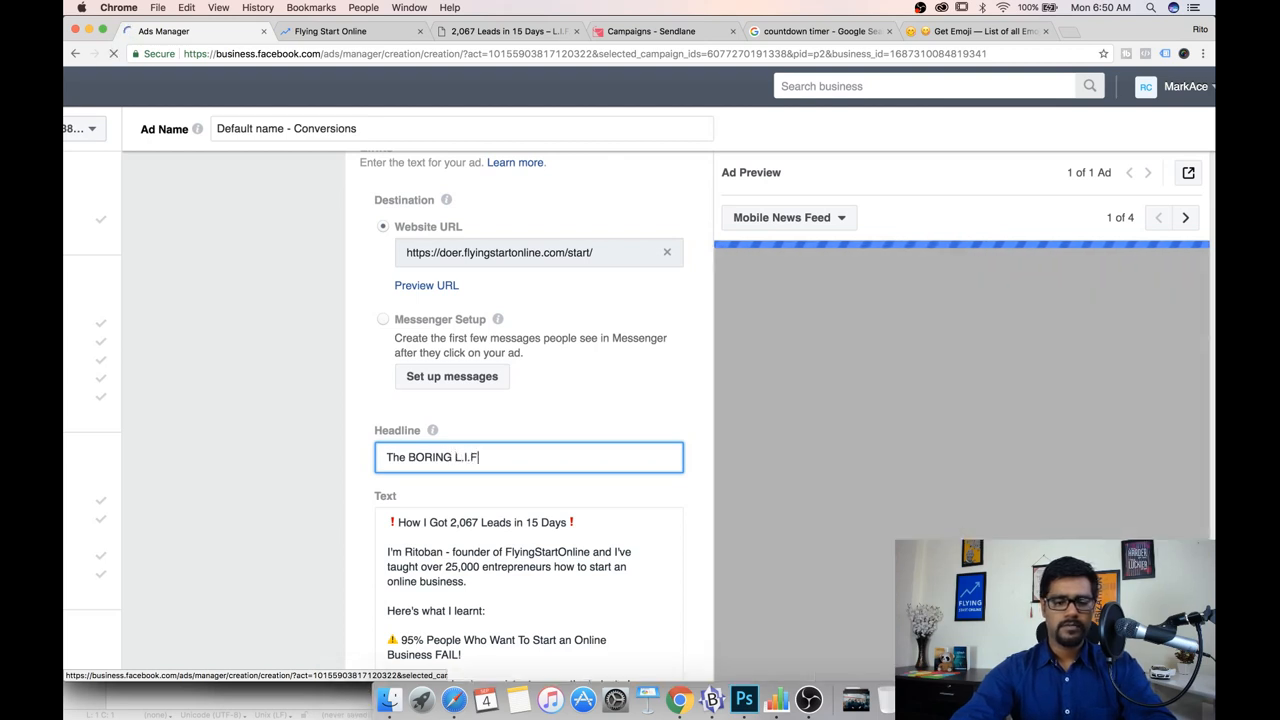
pyautogui.write('.T. Method')
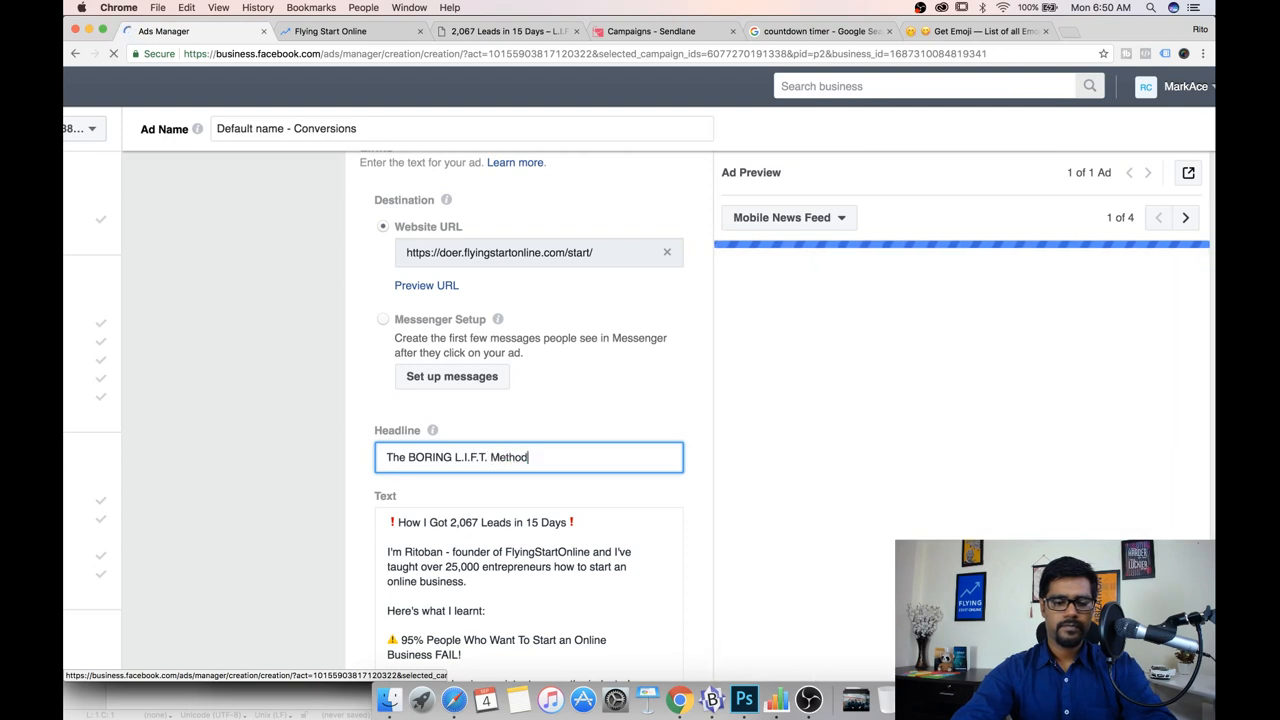
pyautogui.write(' That Forces')
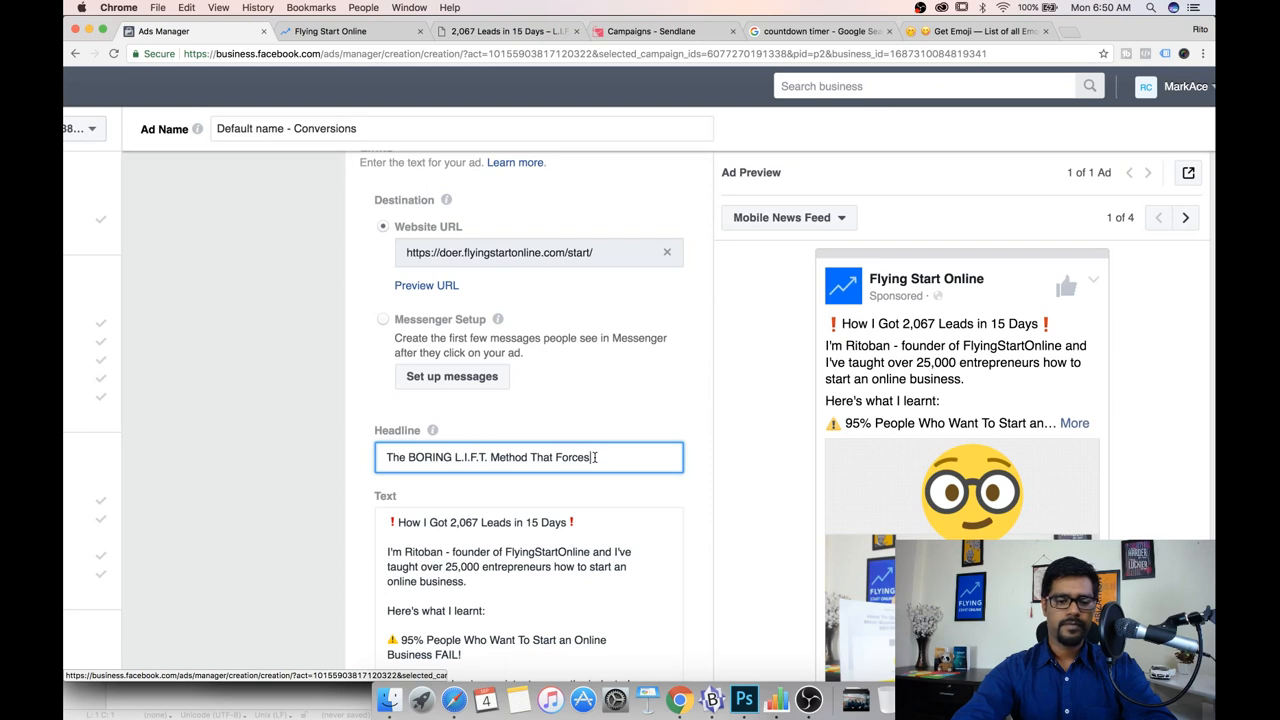
# Step: Replace the word "Forces" in the headline with "Builds Profitable Online Businesses!"
pyautogui.doubleClick(563, 457)
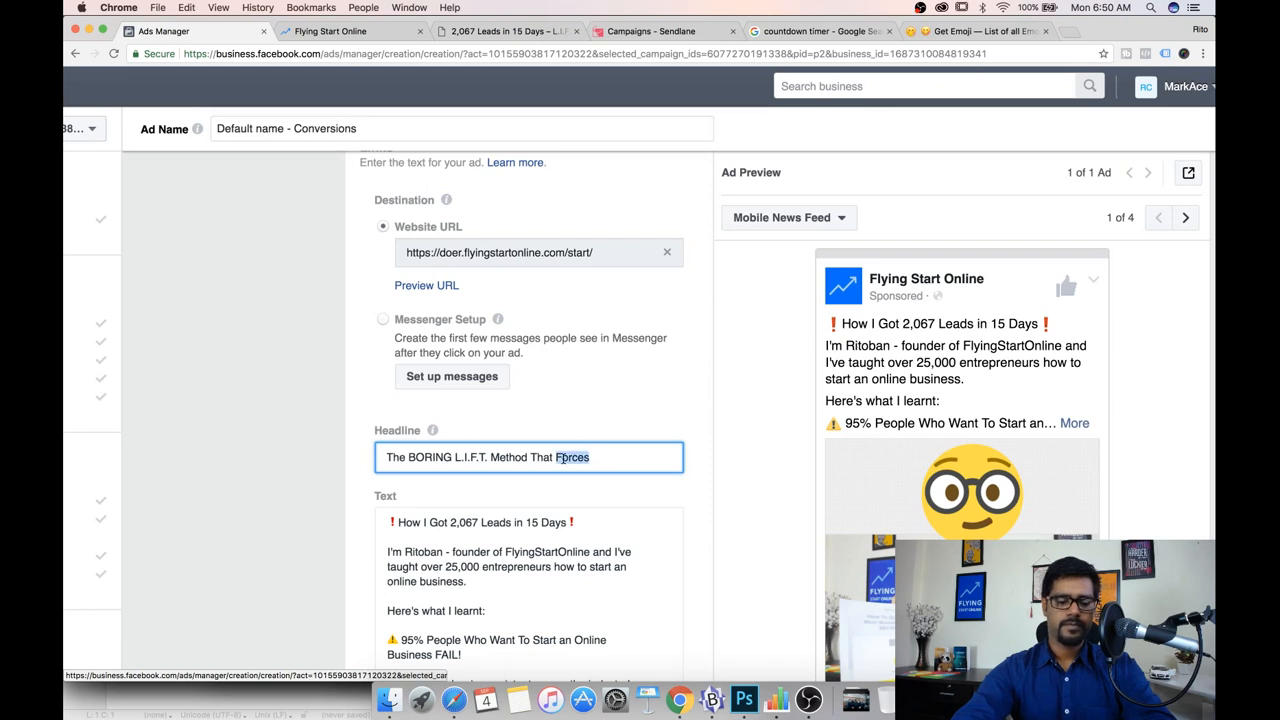
pyautogui.write('Build')
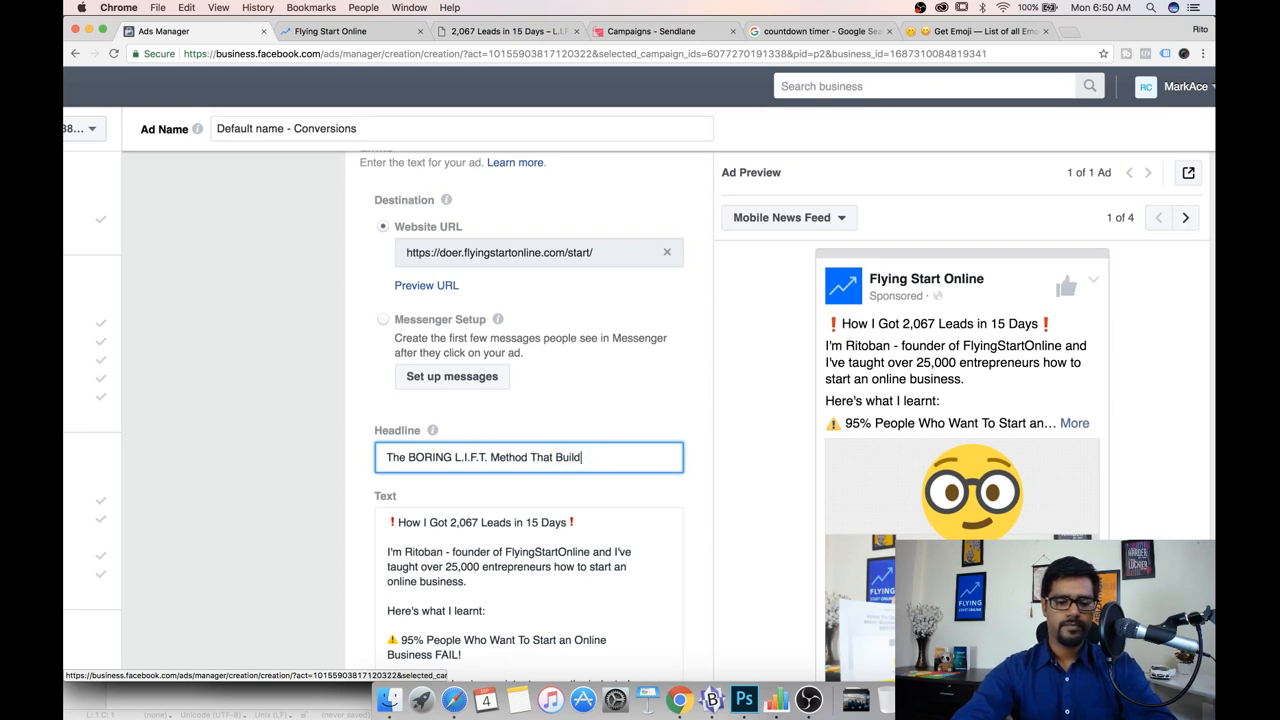
pyautogui.write('s Profitable')
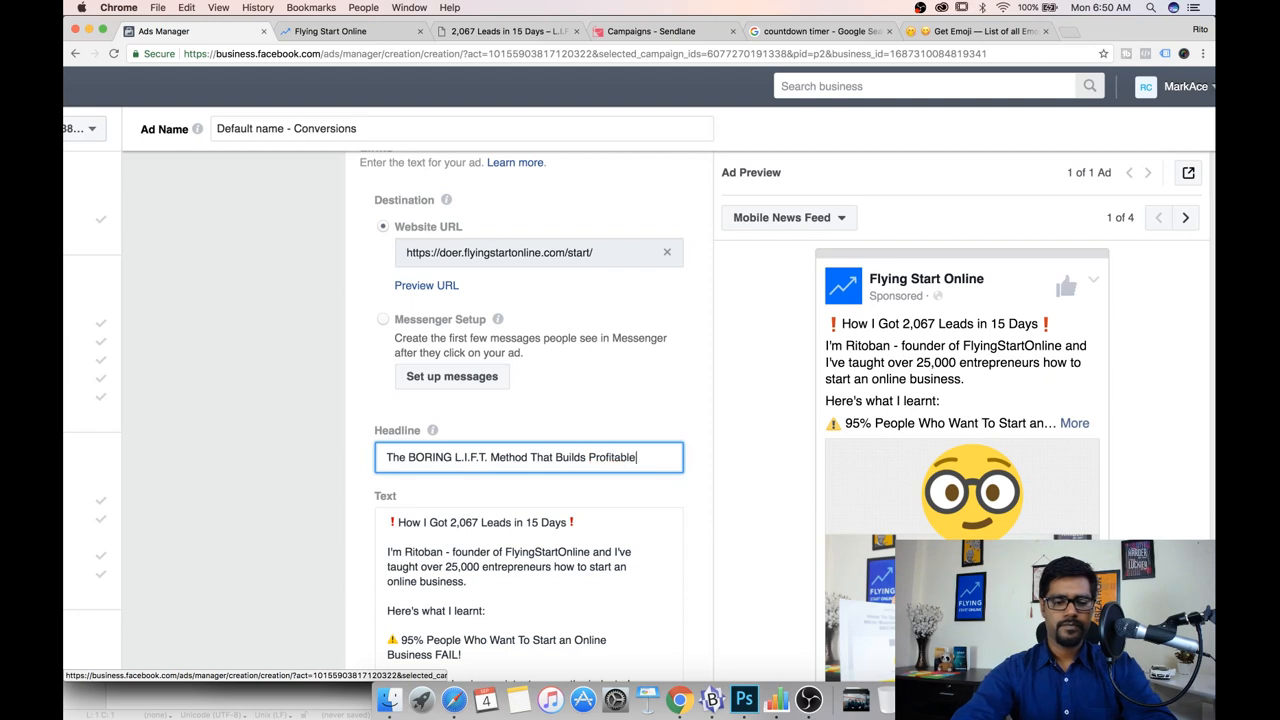
pyautogui.write(' Online Businesses!')
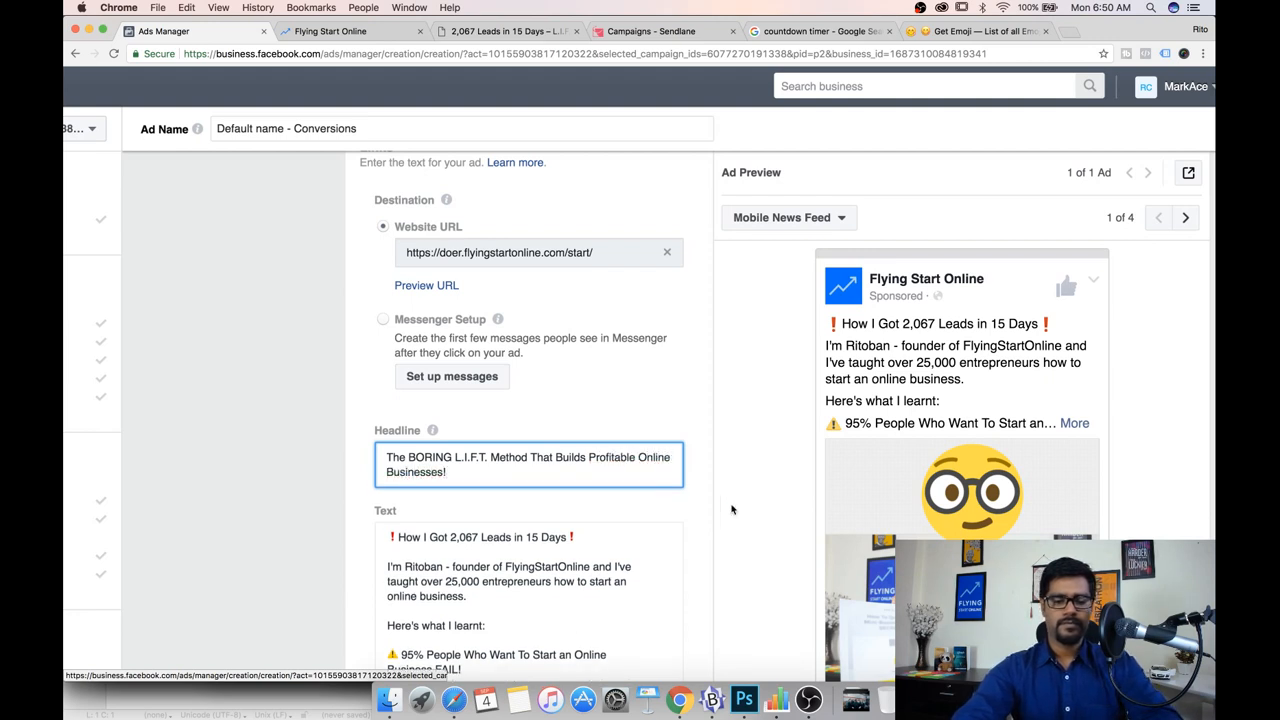
# Step: Check the thumbnail and headline in the ad preview and look over the advanced options below the ad text
pyautogui.scroll(-3, 855, 489)
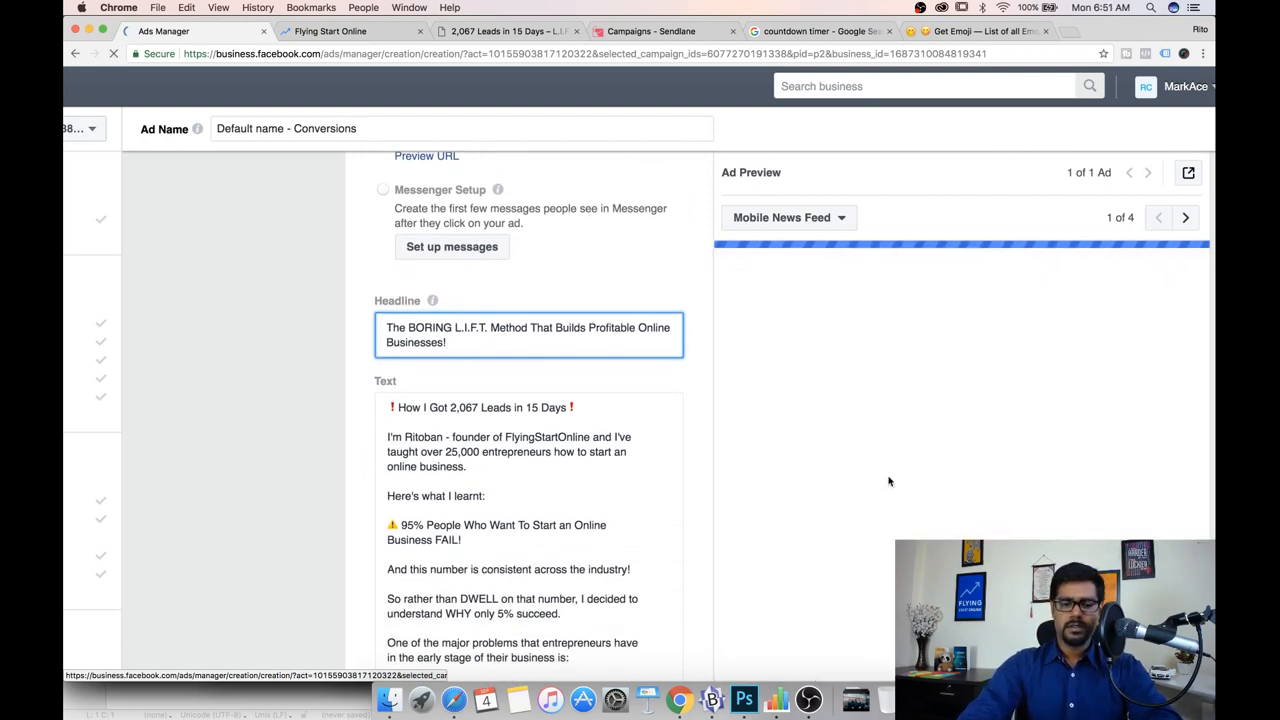
pyautogui.scroll(-5, 889, 482)
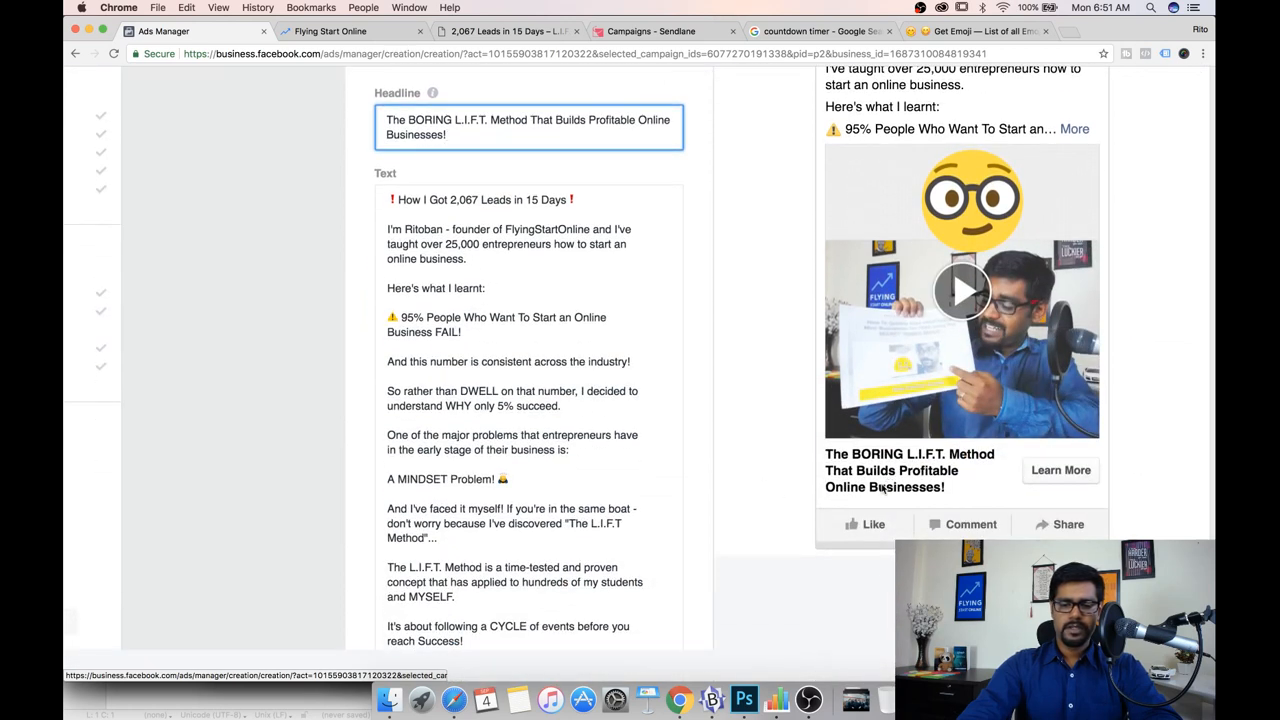
pyautogui.scroll(-20, 608, 475)
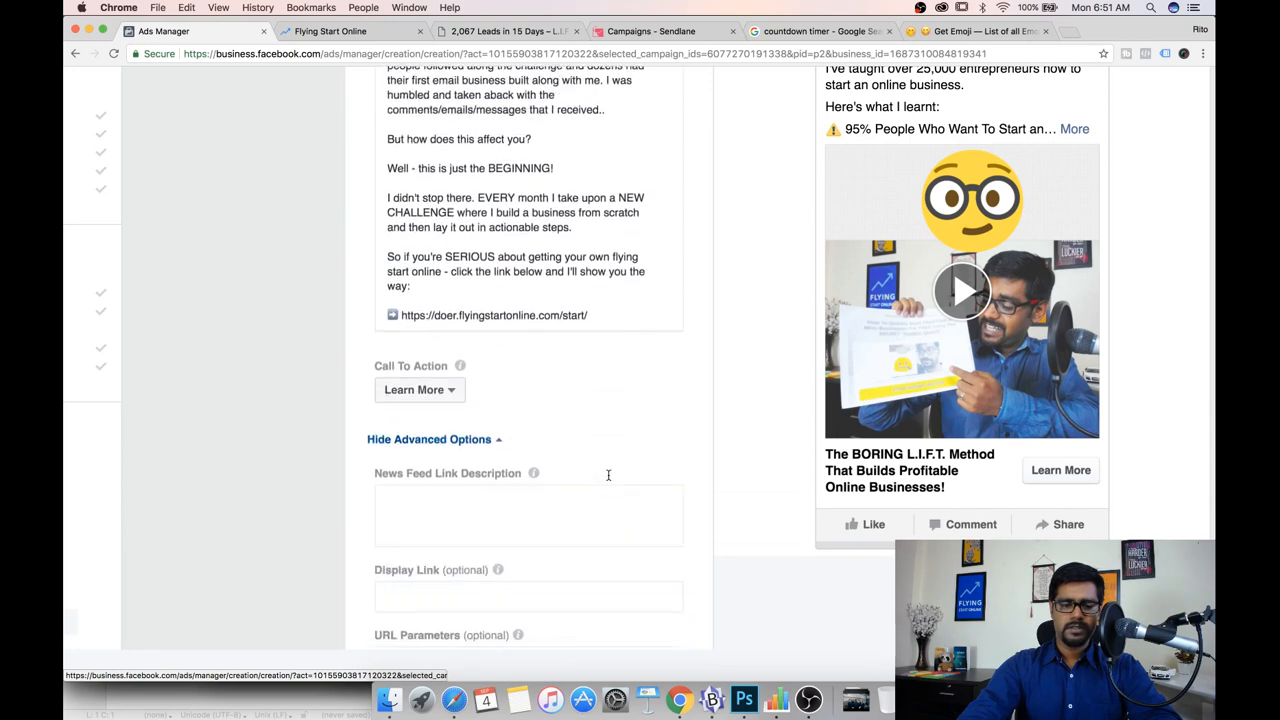
pyautogui.scroll(-2, 608, 475)
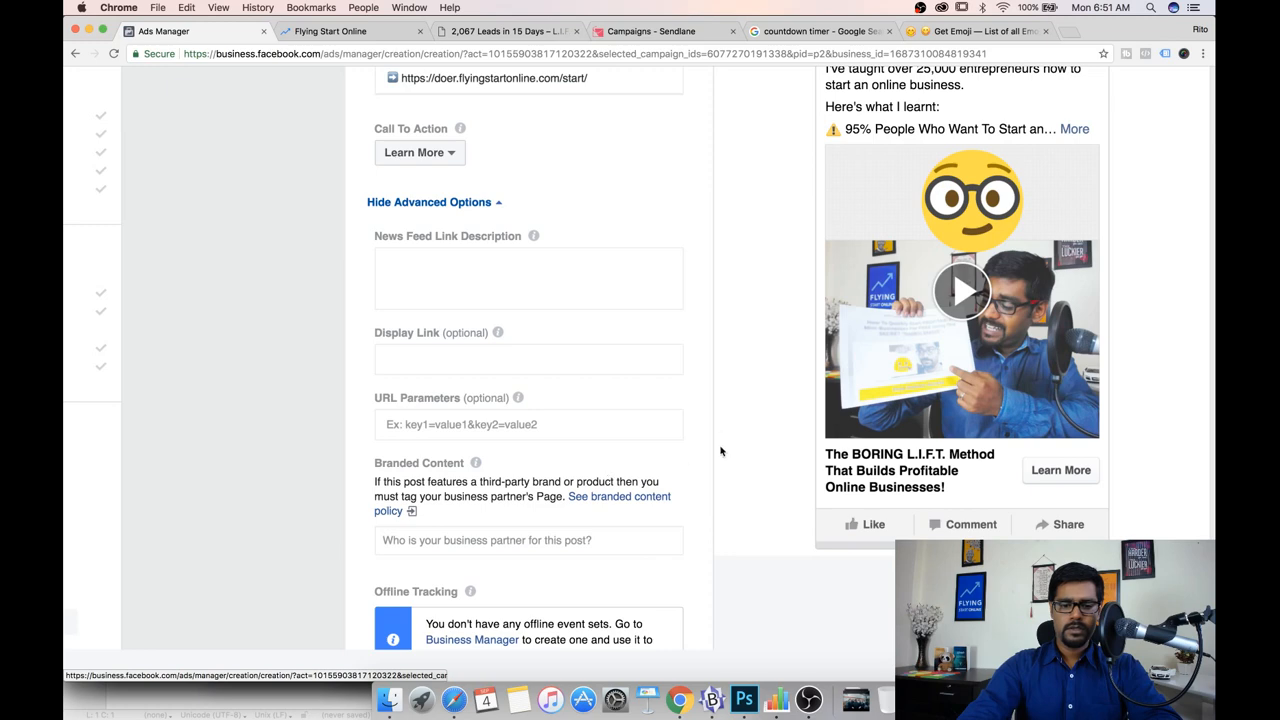
pyautogui.scroll(-5, 594, 460)
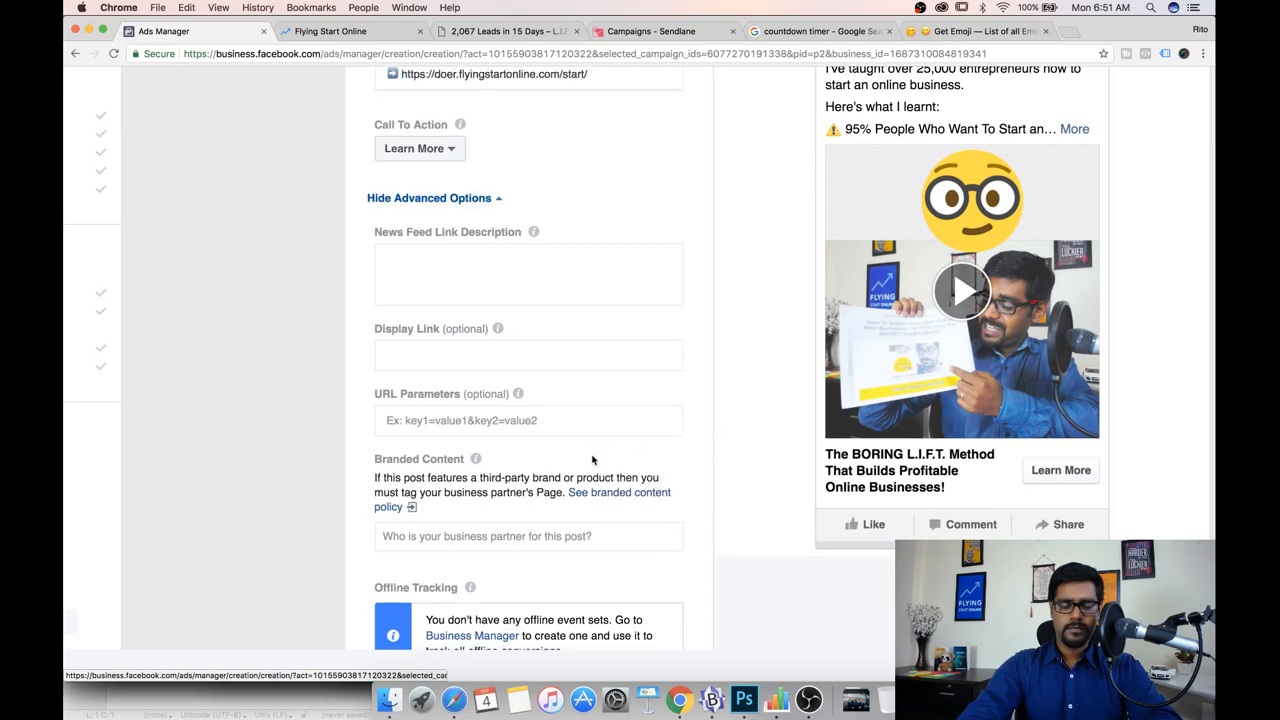
# Step: Search the Get Emoji site for "rocket" and copy the rocket emoji from its Emojipedia page
pyautogui.click(1018, 36)
pyautogui.scroll(-8, 675, 333)
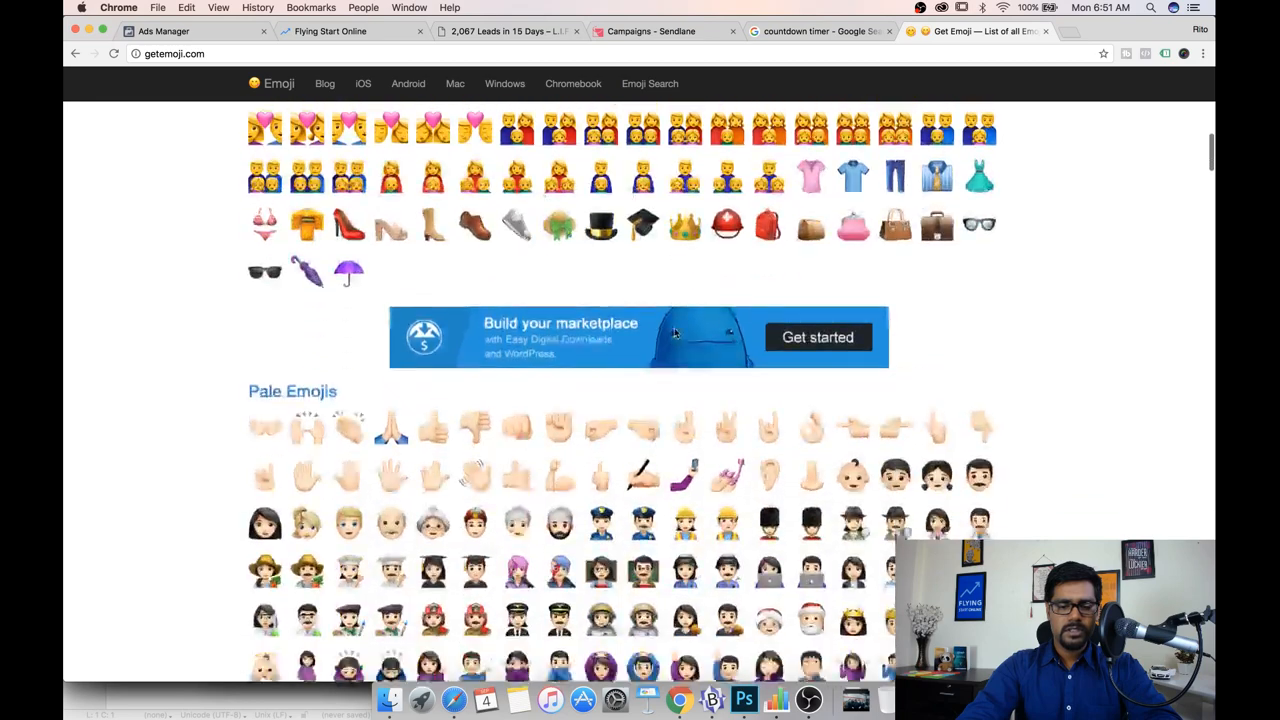
pyautogui.scroll(10, 675, 333)
pyautogui.click(617, 478)
pyautogui.write('ro')
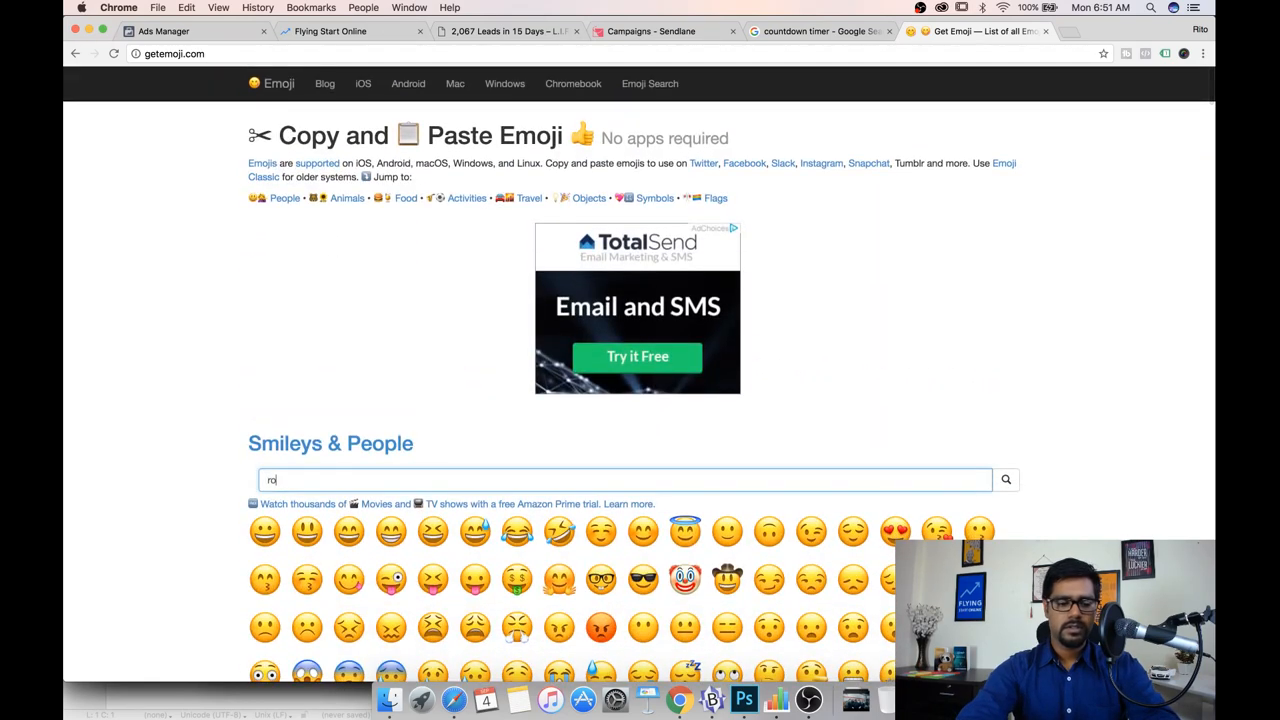
pyautogui.write('cket')
pyautogui.press('Return')
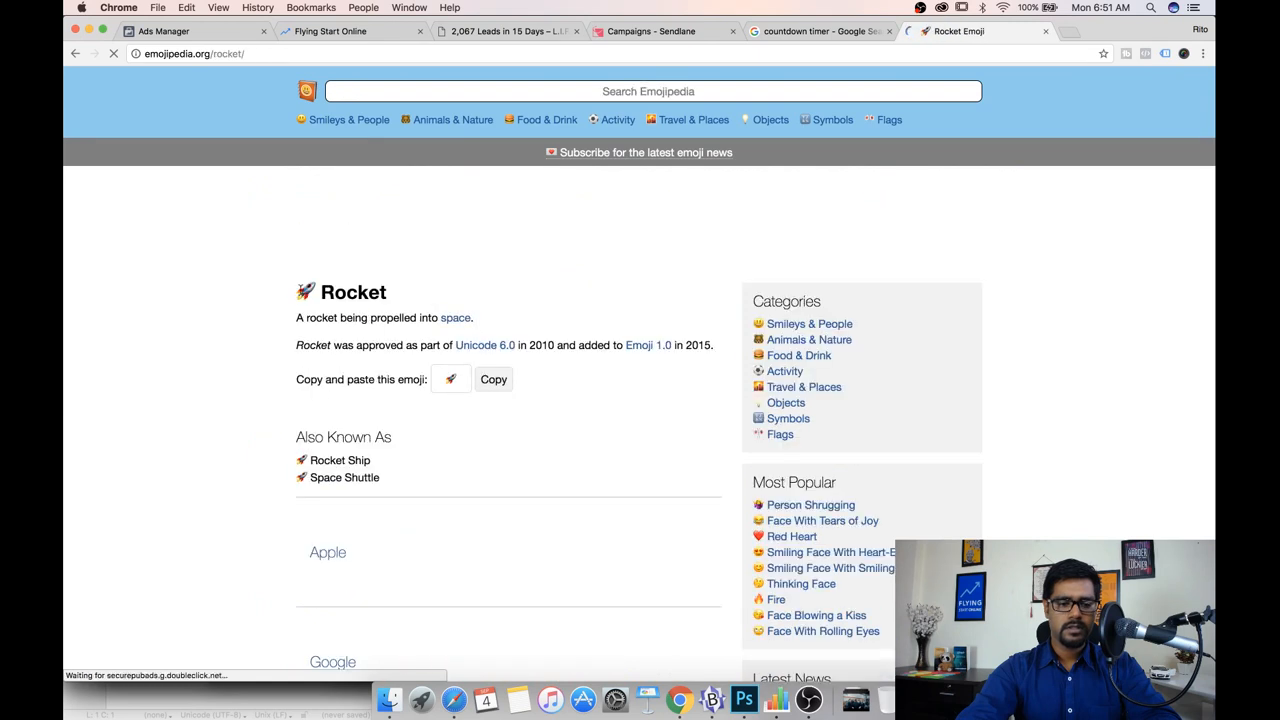
pyautogui.rightClick(302, 293)
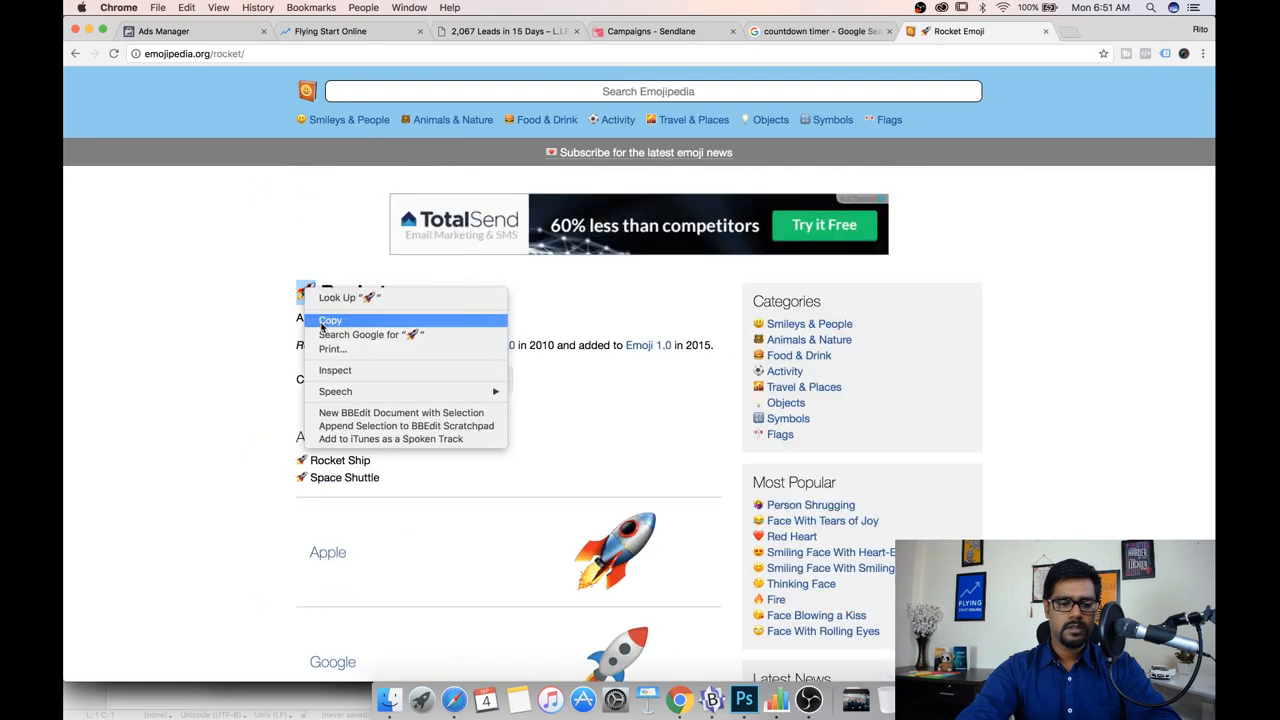
pyautogui.click(322, 321)
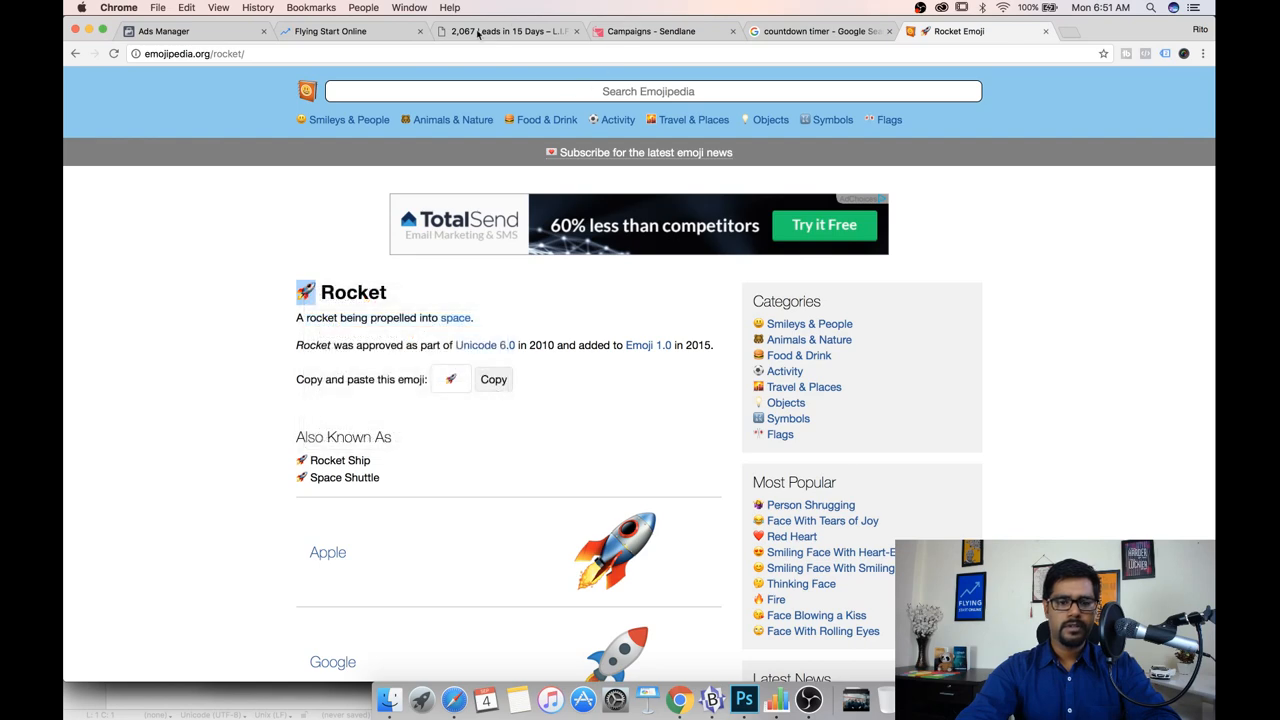
# Step: Return to Ads Manager and replace the exclamation mark ending the headline with the copied rocket emoji
pyautogui.click(250, 32)
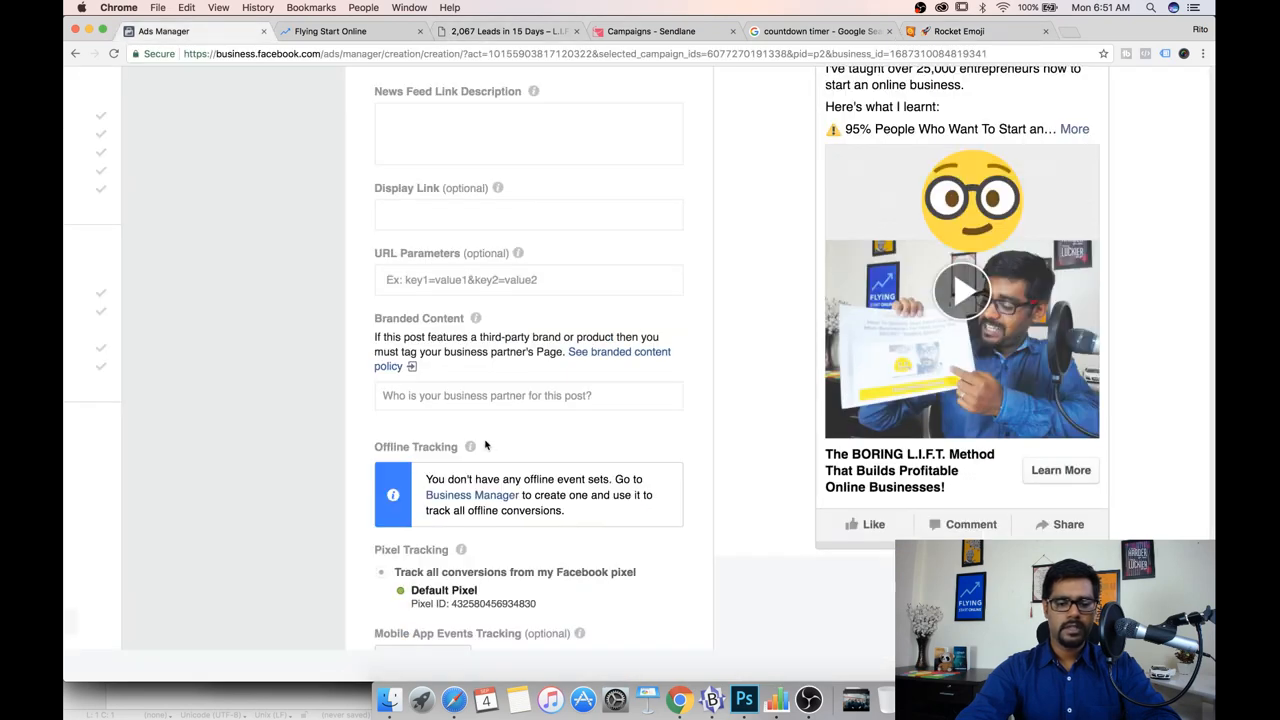
pyautogui.scroll(15, 490, 447)
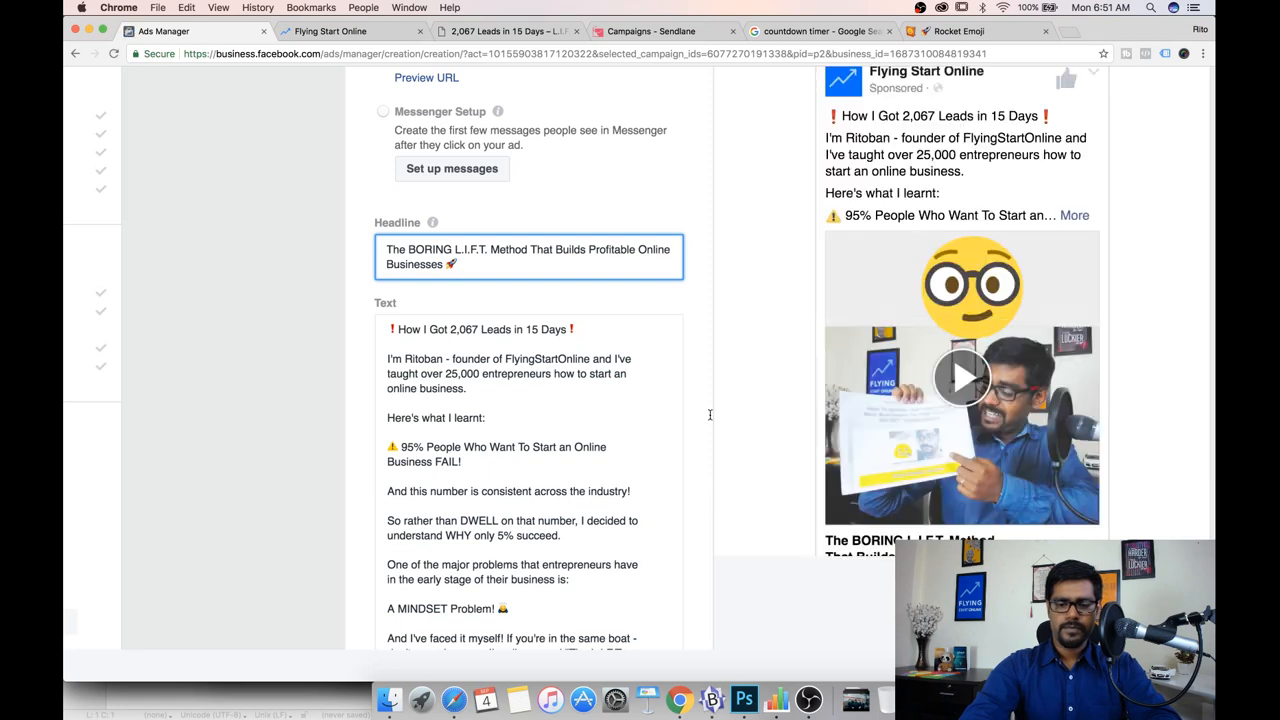
# Step: Switch the ad preview from Mobile News Feed to Desktop News Feed
pyautogui.scroll(-2, 910, 411)
pyautogui.scroll(5, 884, 371)
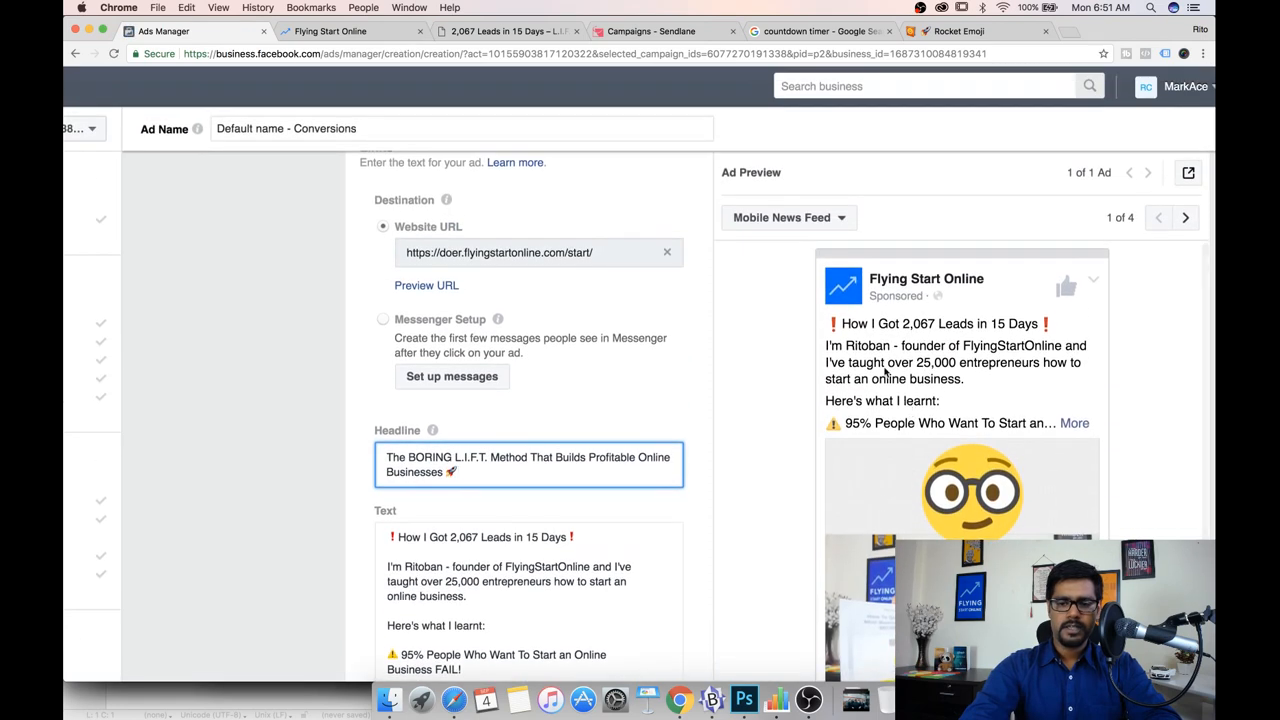
pyautogui.click(797, 218)
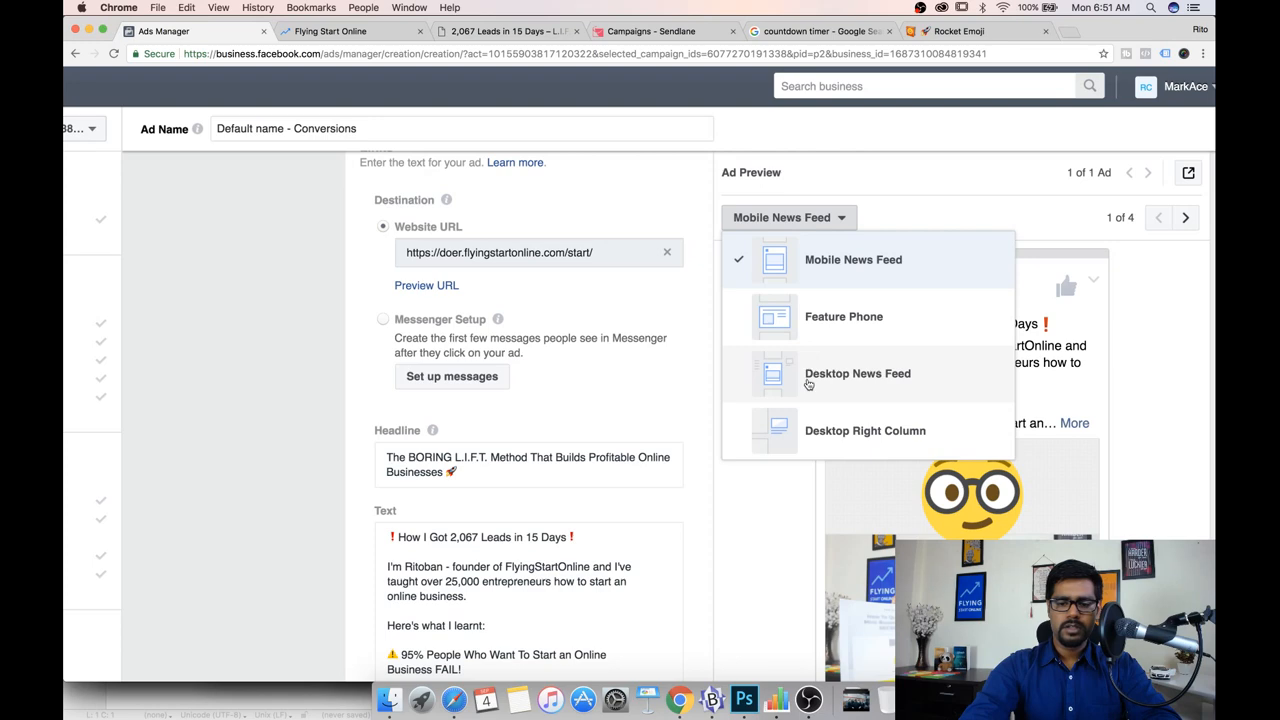
pyautogui.click(808, 380)
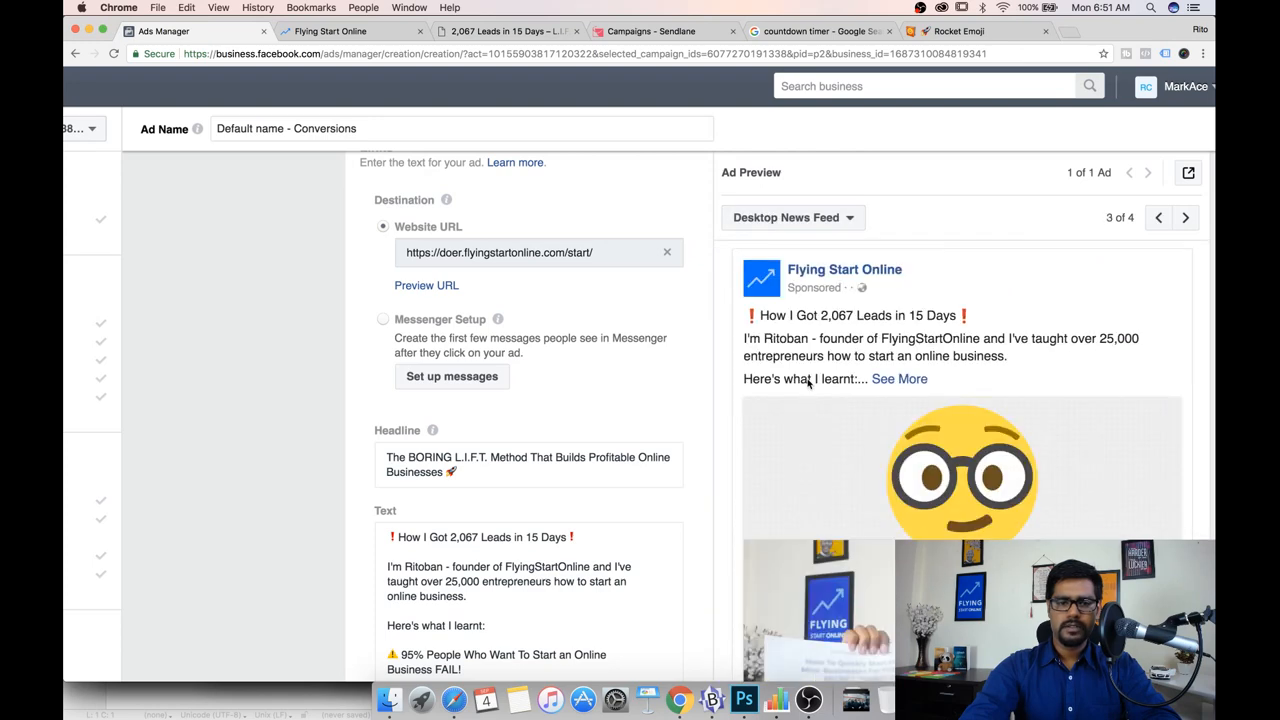
# Step: Confirm the finished ad to submit it for review and continue to the campaign's ads list
pyautogui.scroll(-10, 808, 383)
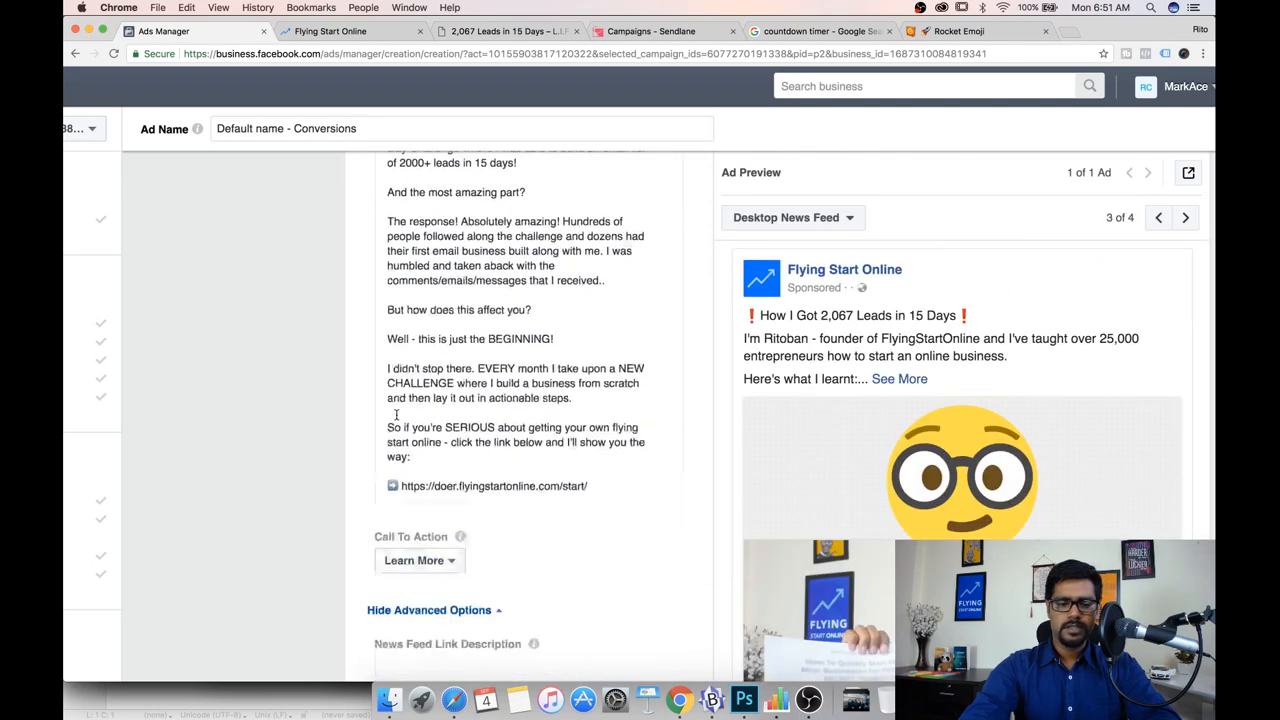
pyautogui.scroll(-10, 396, 414)
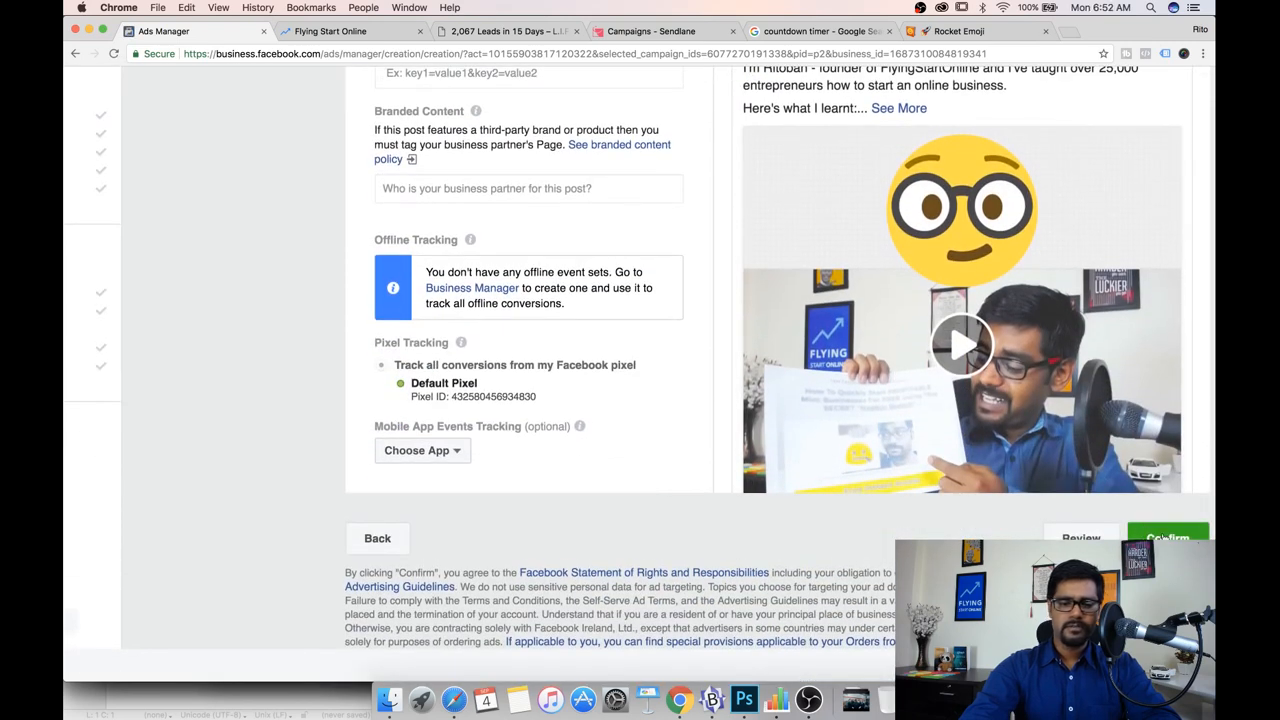
pyautogui.click(1175, 538)
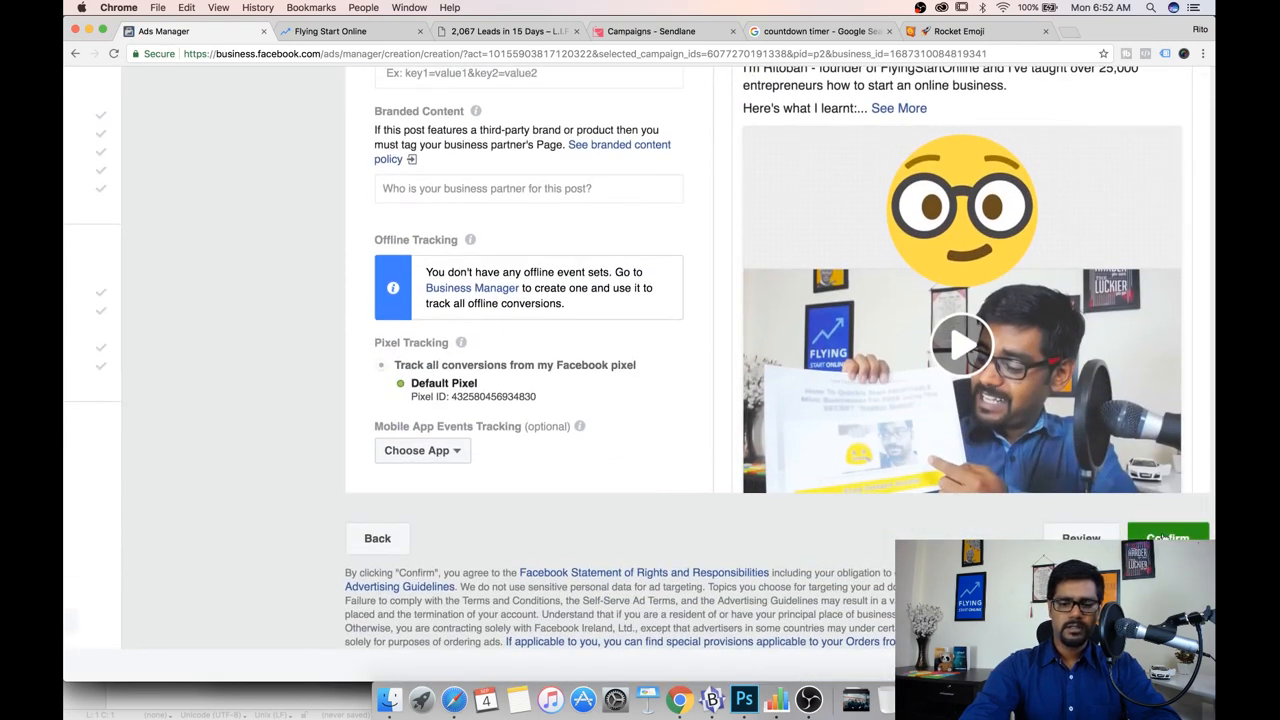
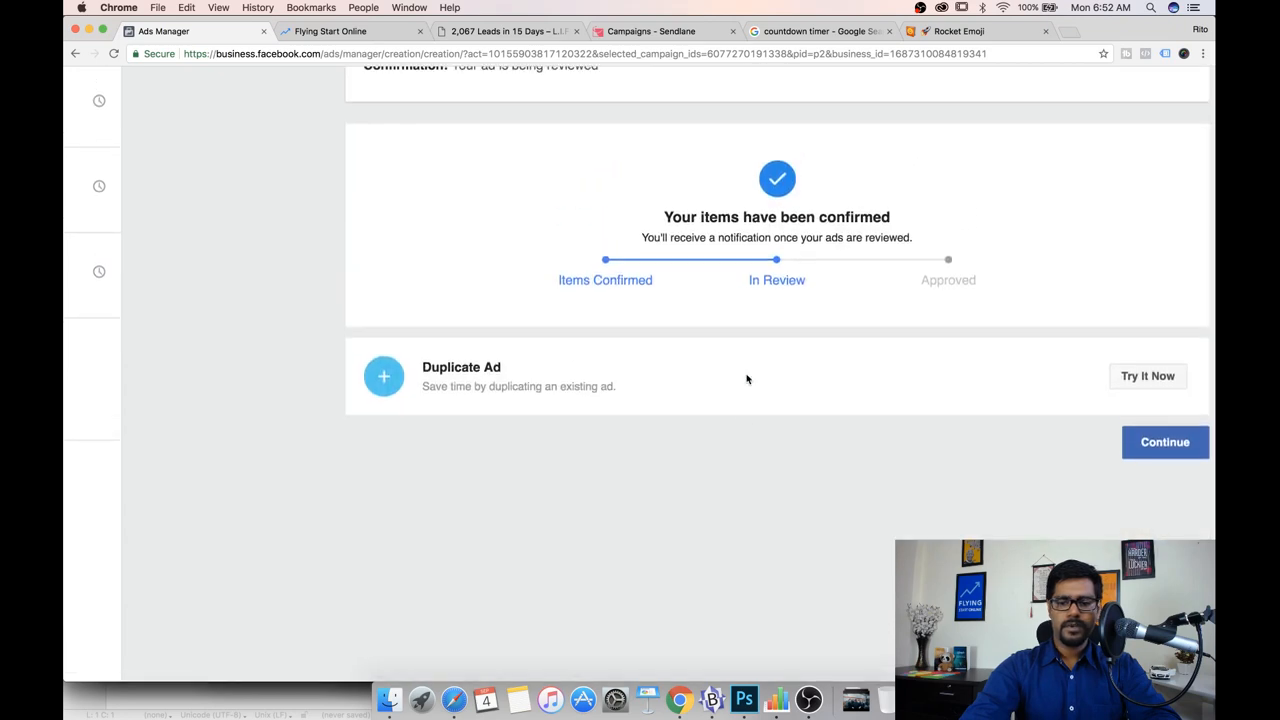
pyautogui.click(1143, 453)
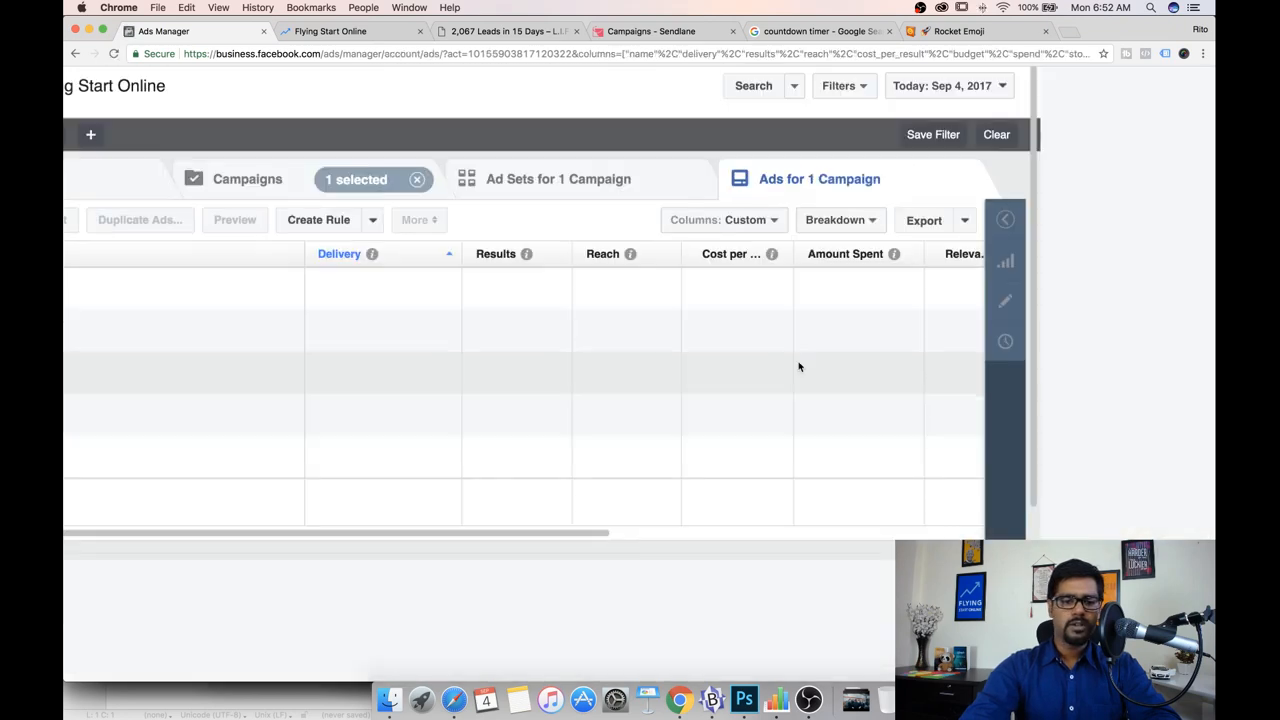
# Step: Show the ad sets of the selected campaign and reload the page to check their delivery status
pyautogui.click(571, 180)
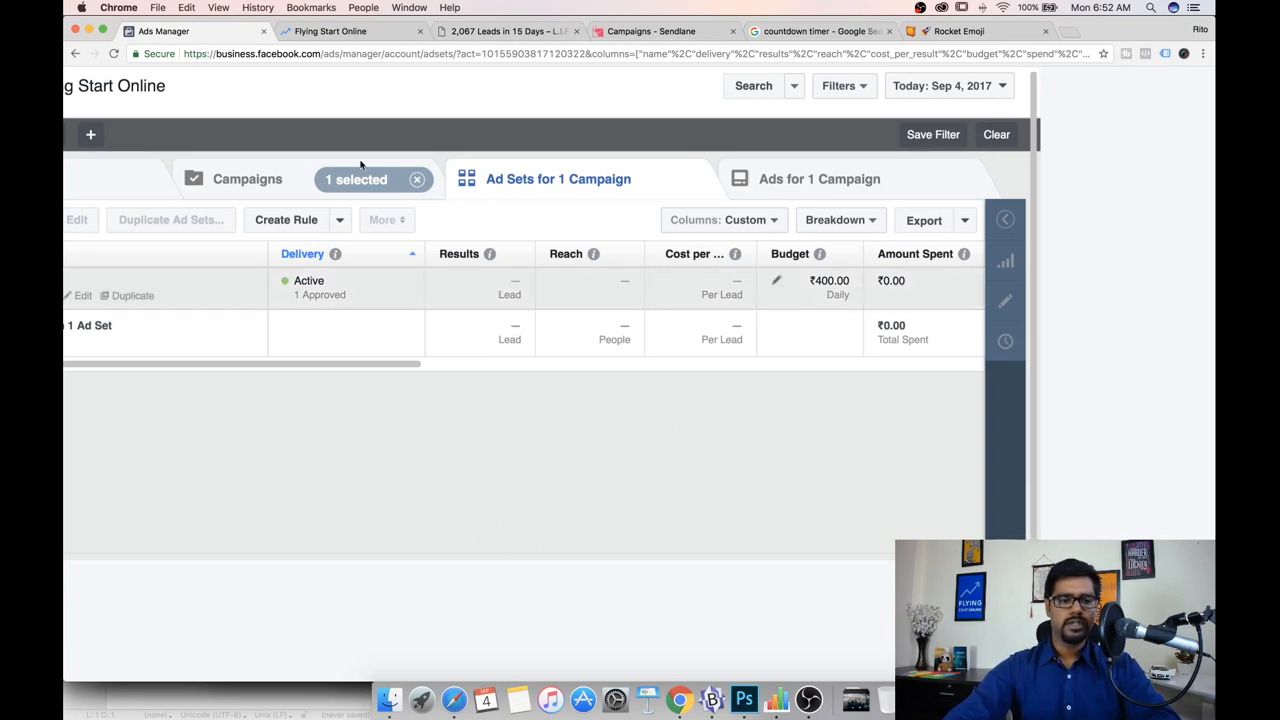
pyautogui.click(294, 54)
pyautogui.press('Return')
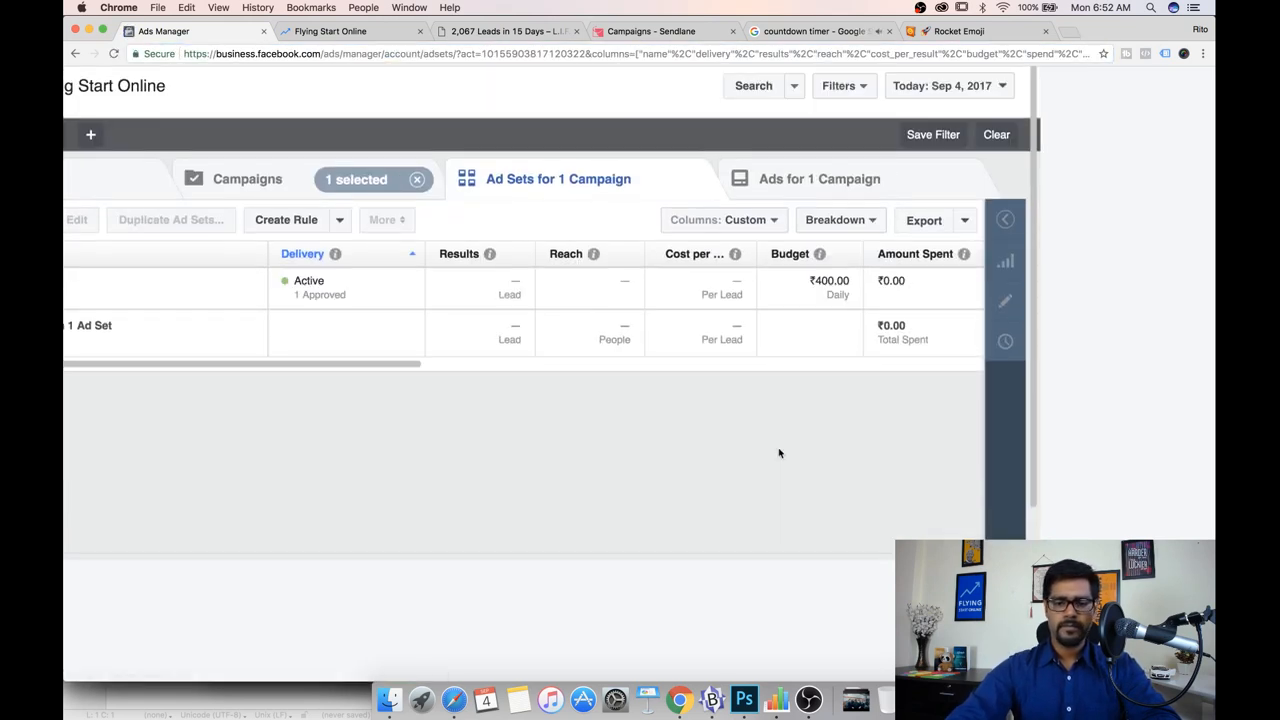
pyautogui.click(812, 31)
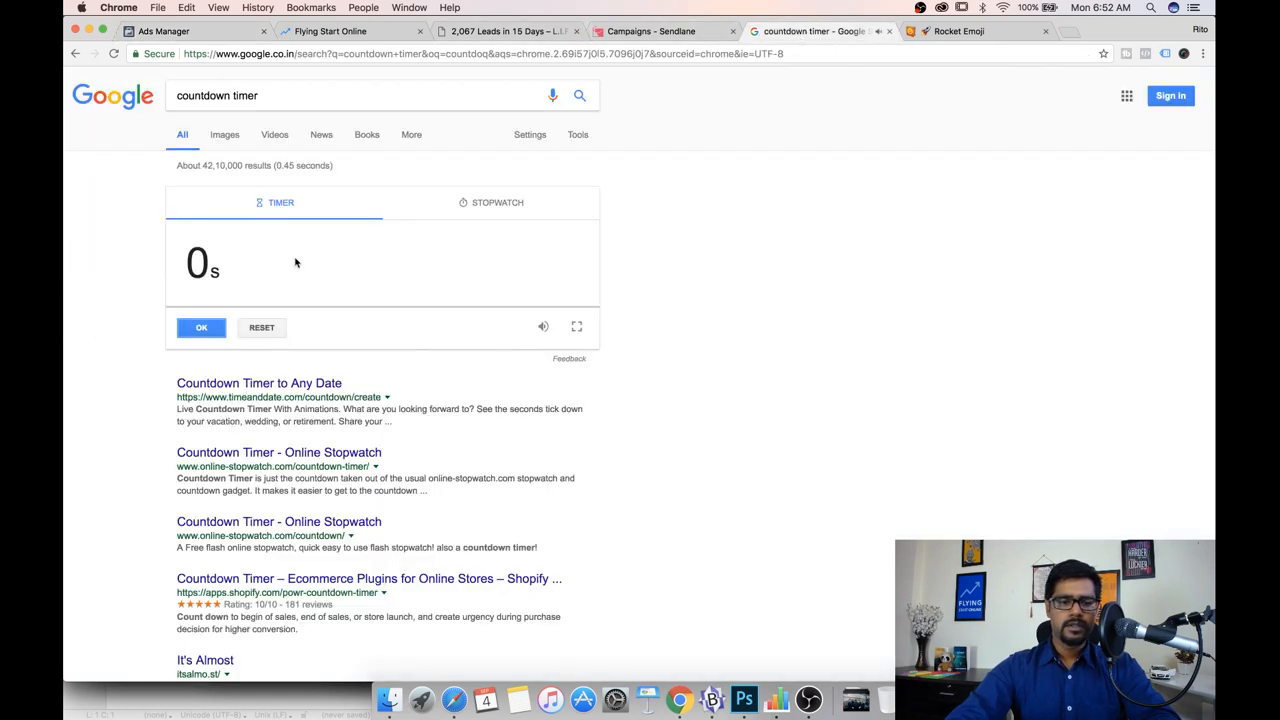
pyautogui.click(219, 30)
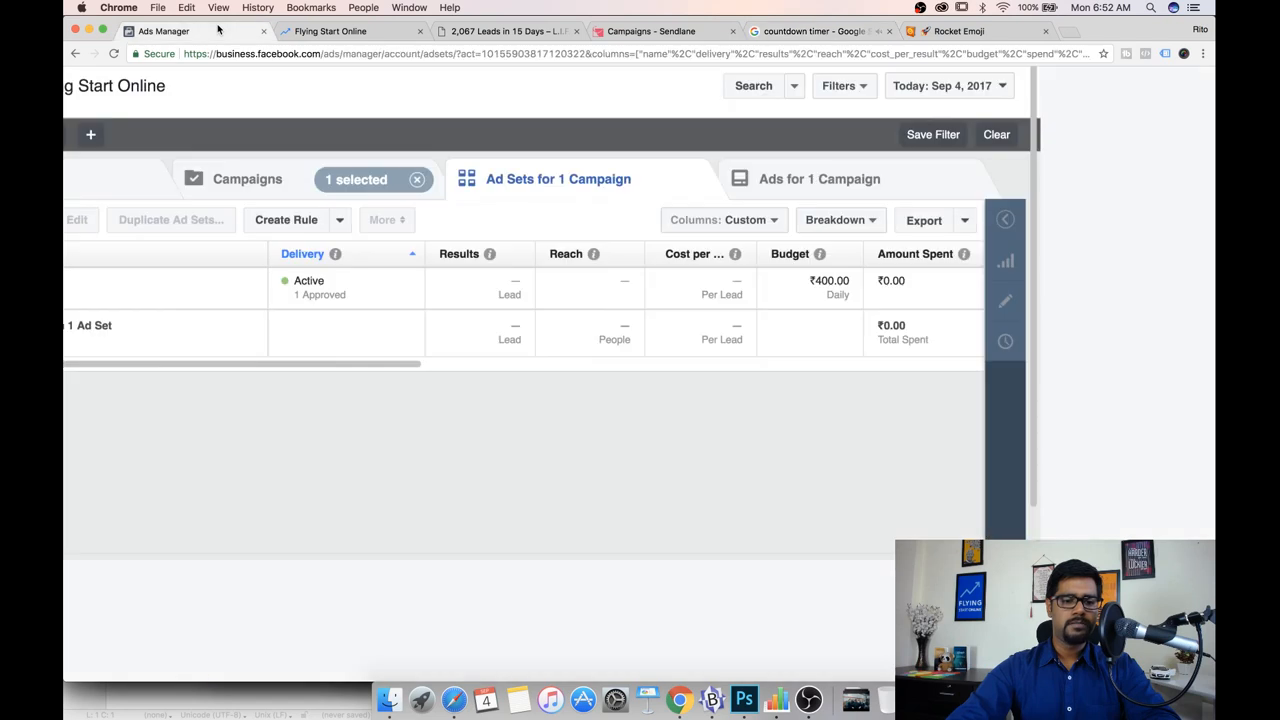
pyautogui.click(218, 7)
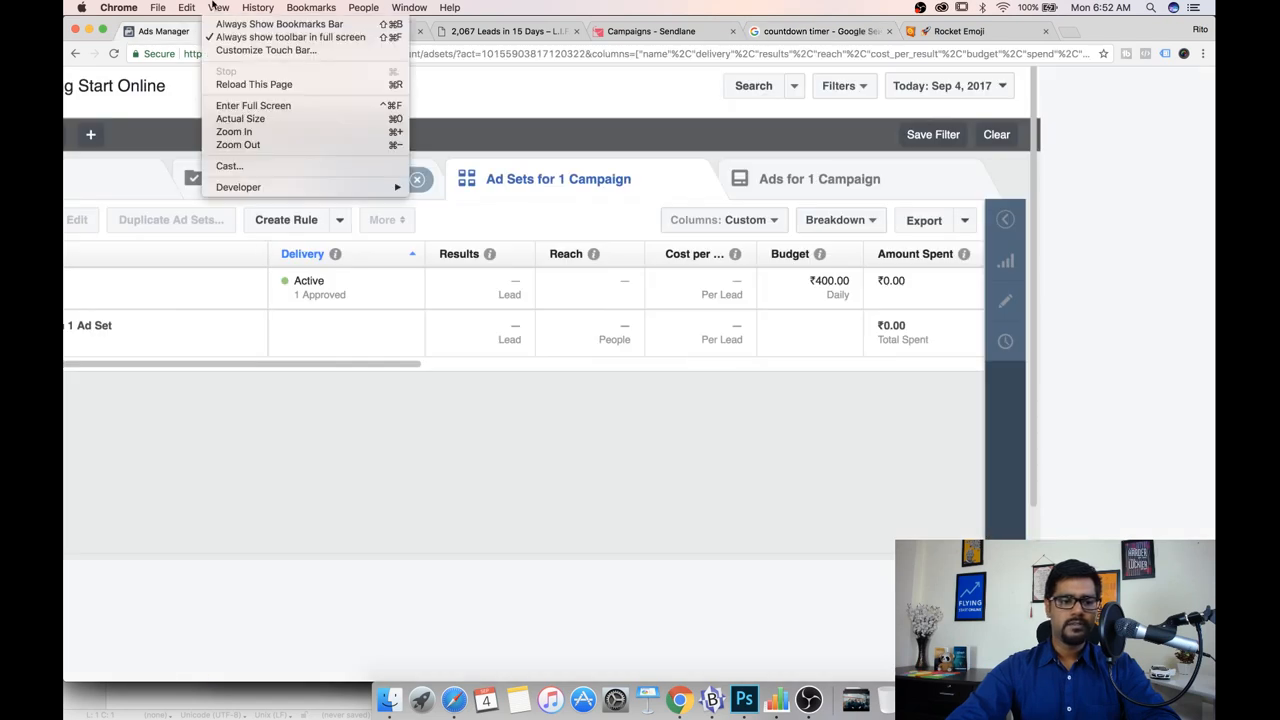
pyautogui.click(252, 145)
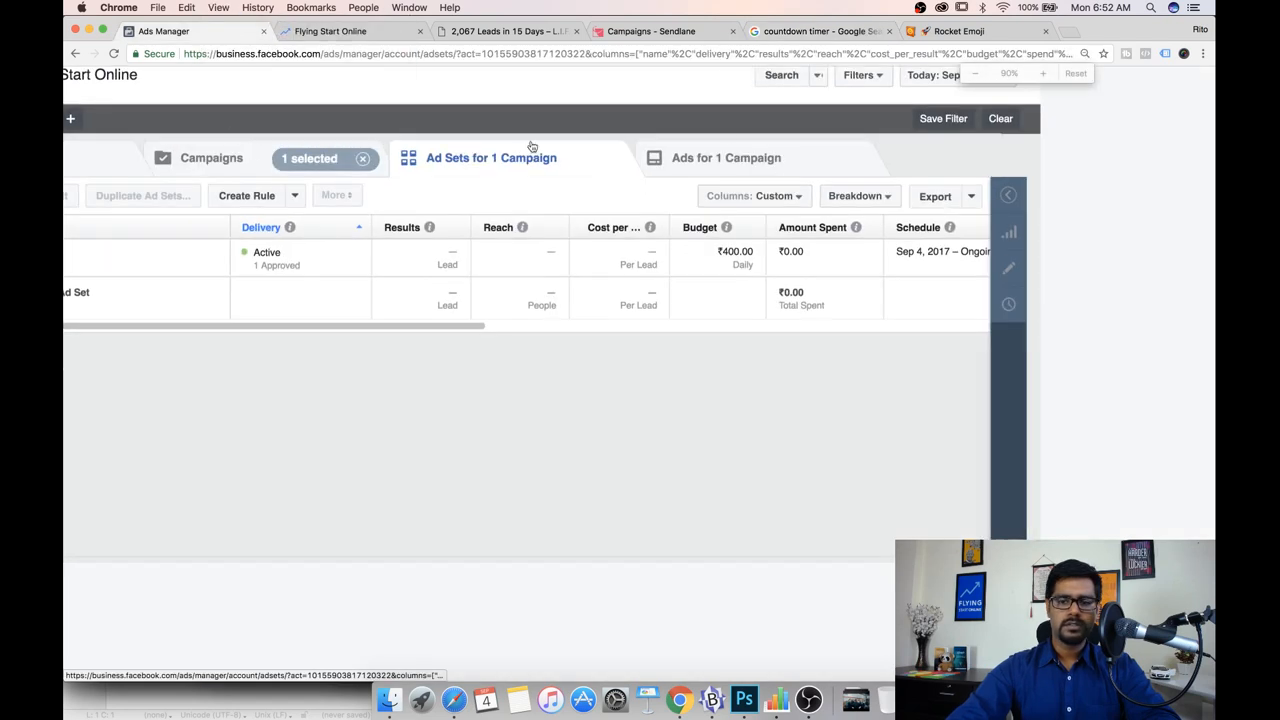
pyautogui.click(1040, 74)
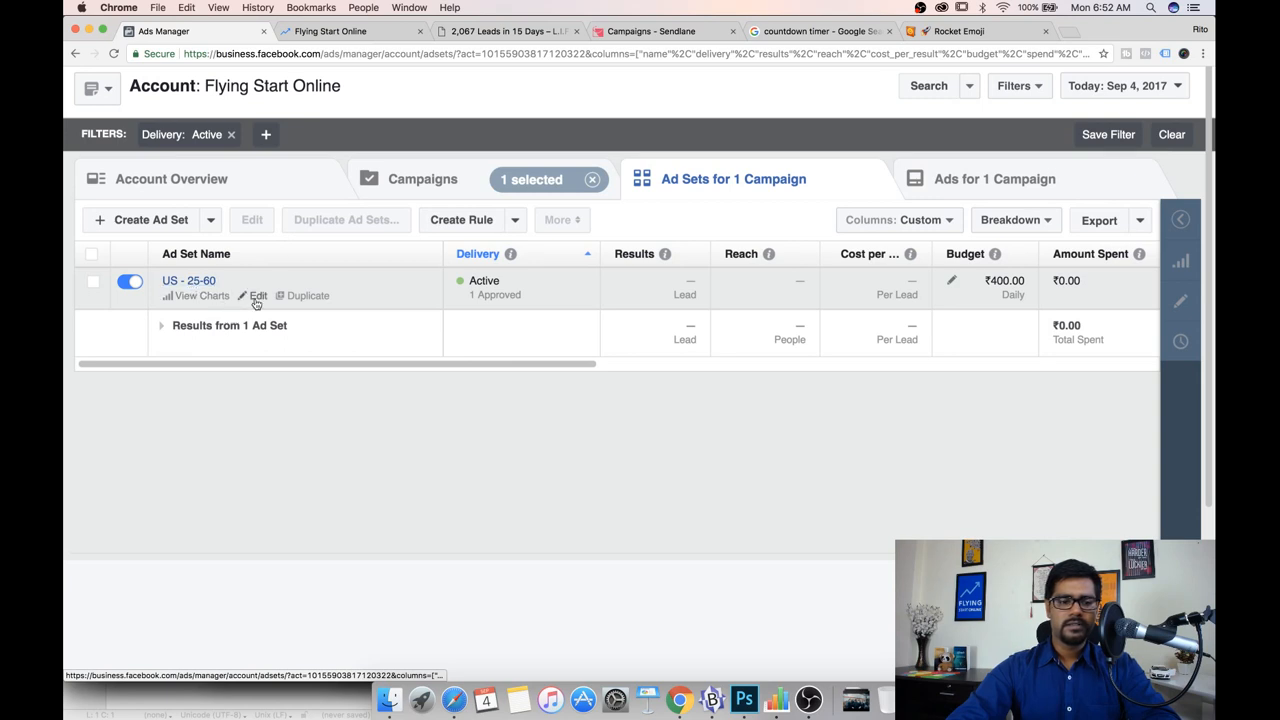
# Step: Duplicate the "US - 25-60" ad set within the selected campaign
pyautogui.hscroll(5, 443, 300)
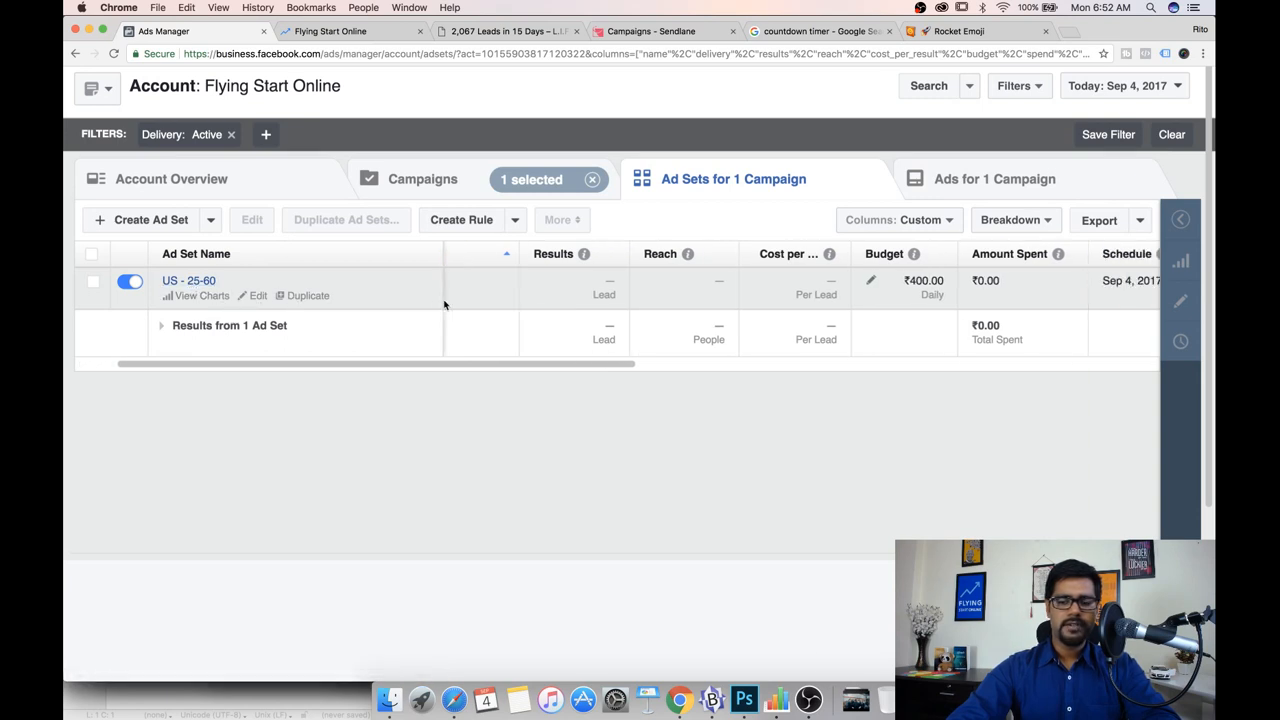
pyautogui.hscroll(-5, 337, 326)
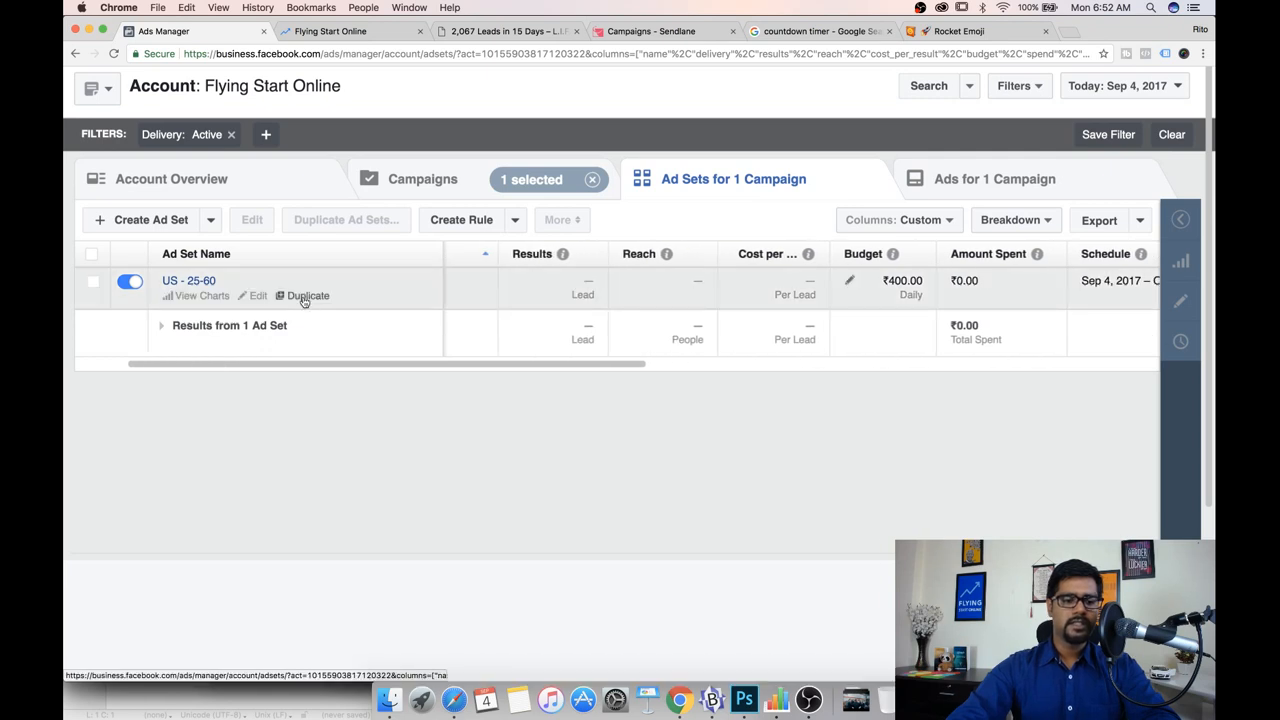
pyautogui.click(305, 297)
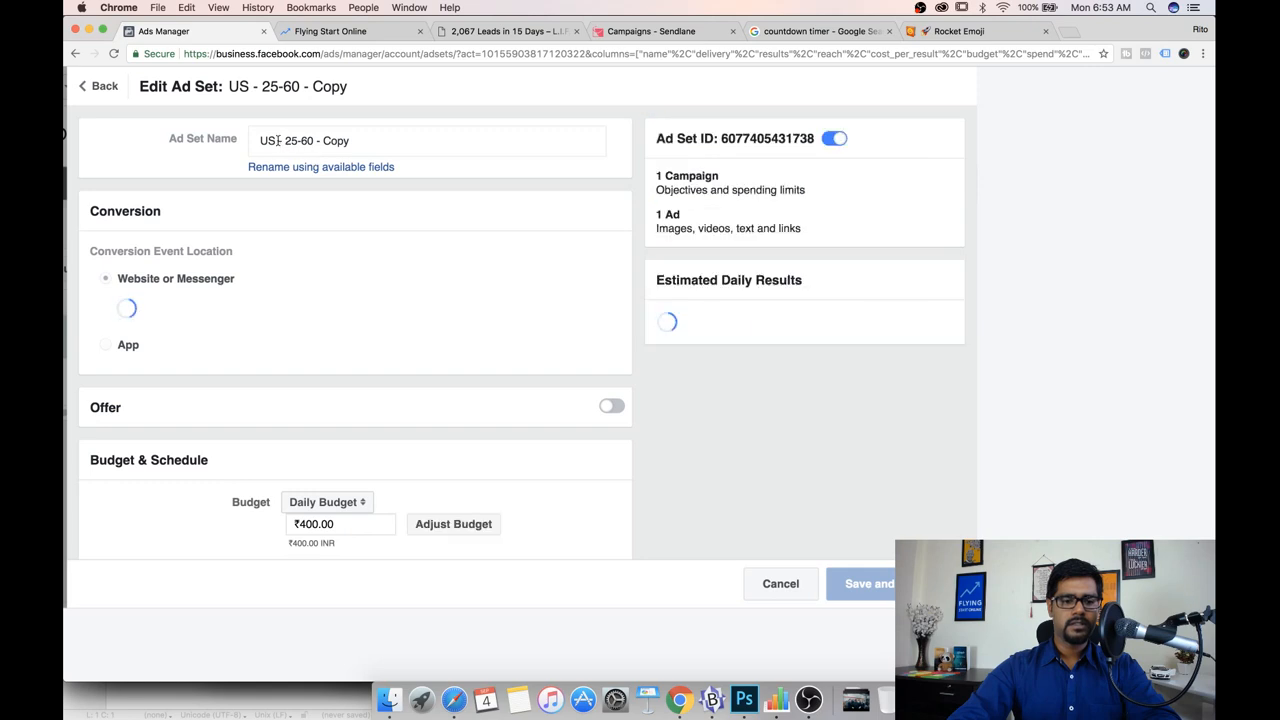
# Step: Rename the duplicated US ad set as "Emerging - 25-60"
pyautogui.moveTo(276, 141); pyautogui.dragTo(236, 146)
pyautogui.write('Emergni')
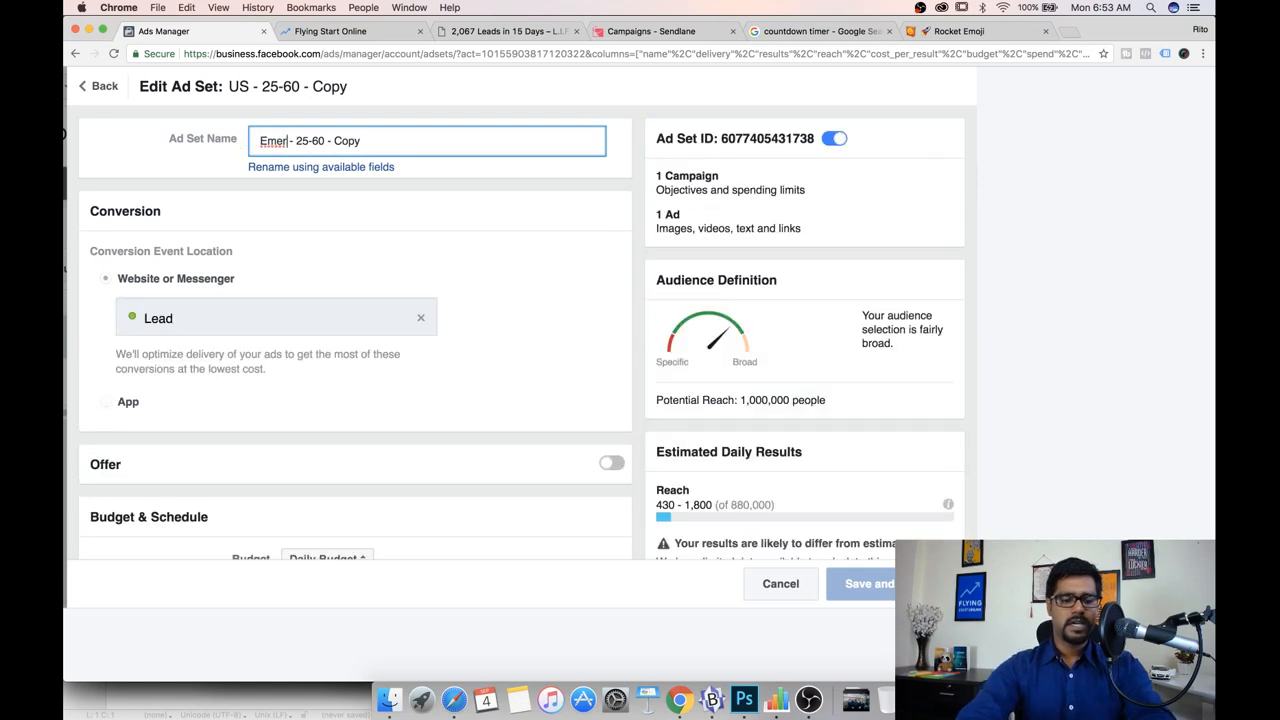
pyautogui.press('BackSpace')
pyautogui.press('BackSpace')
pyautogui.write('ing')
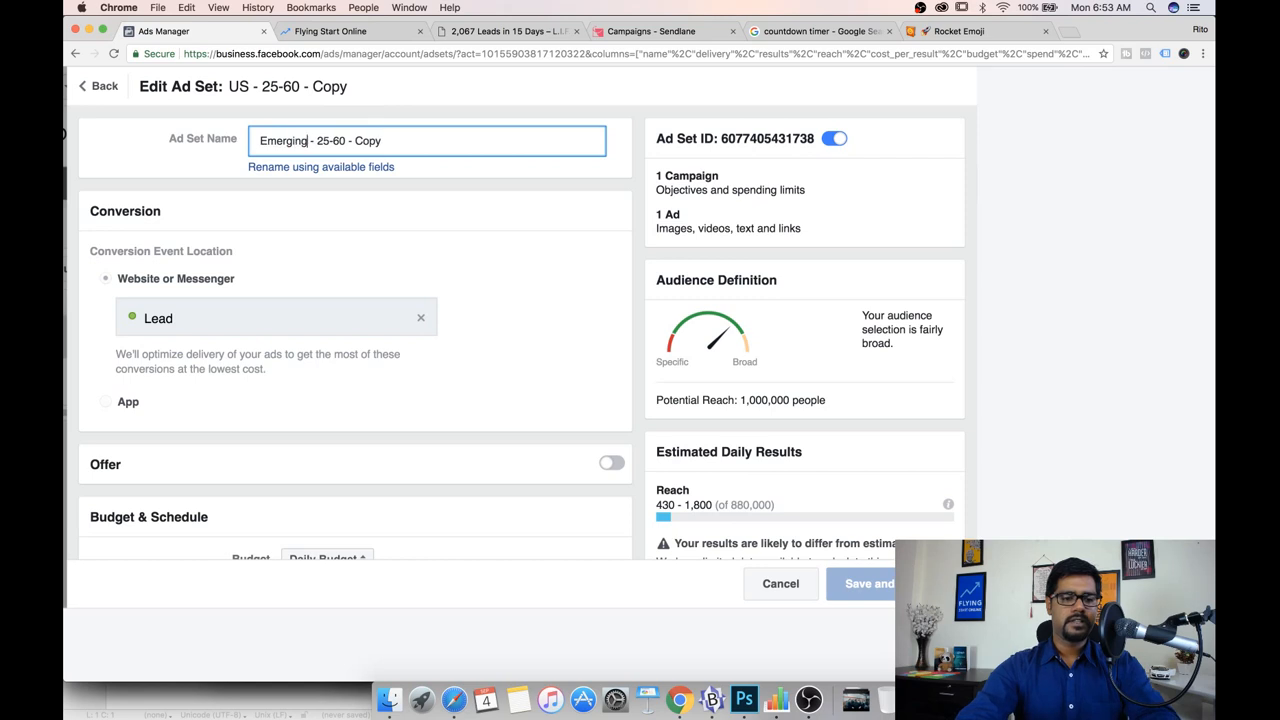
pyautogui.moveTo(346, 141); pyautogui.dragTo(420, 141)
pyautogui.press('BackSpace')
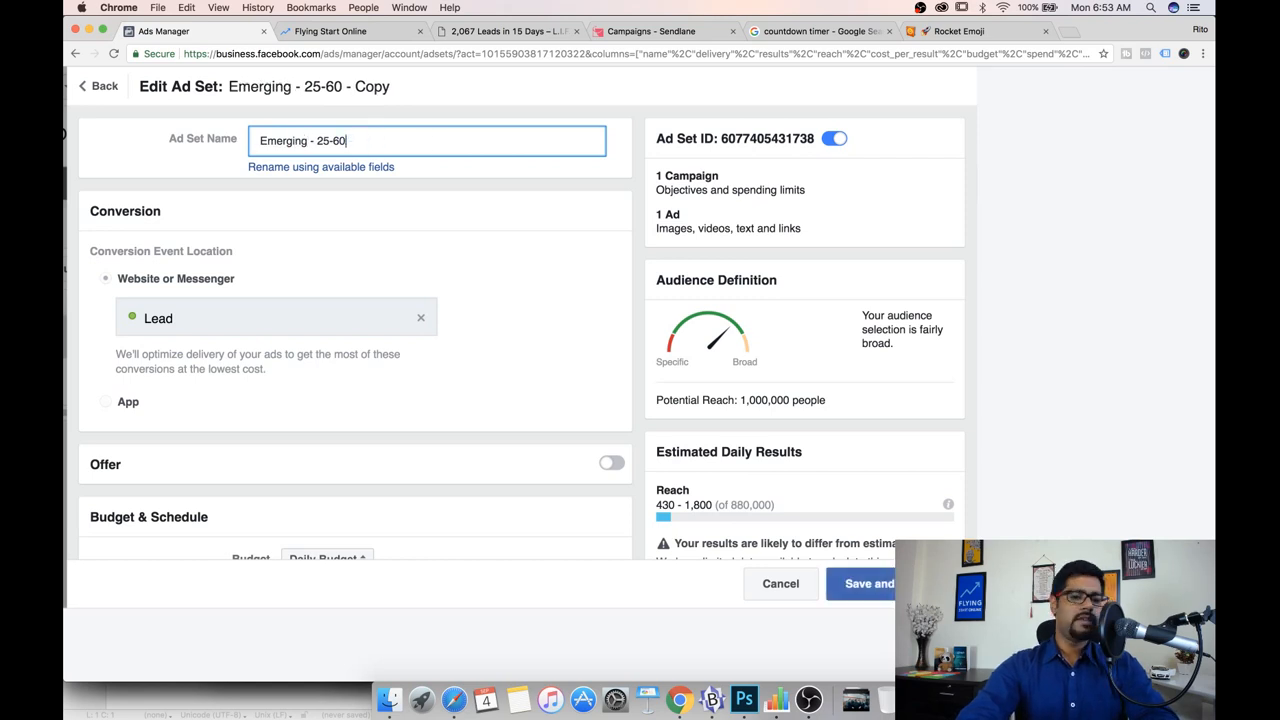
pyautogui.write('0')
# Step: Replace the United States location in the ad set's audience with the Emerging Markets region
pyautogui.scroll(-6, 343, 240)
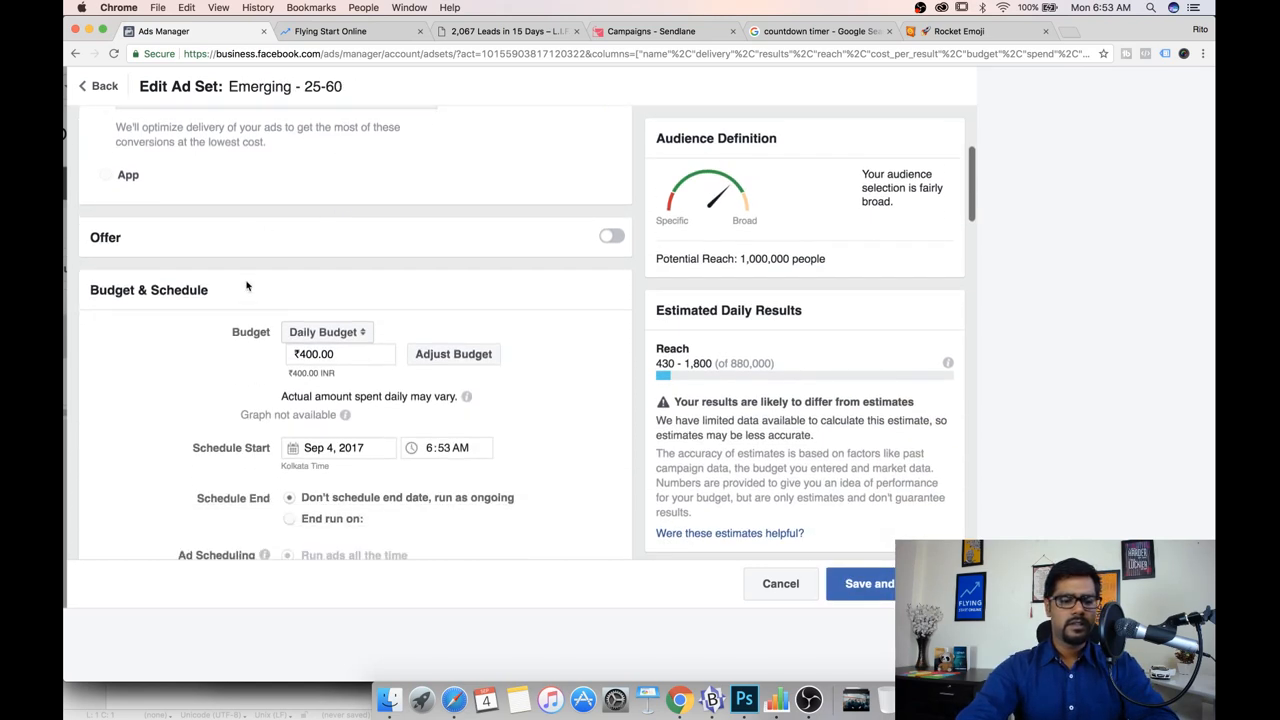
pyautogui.scroll(-4, 249, 310)
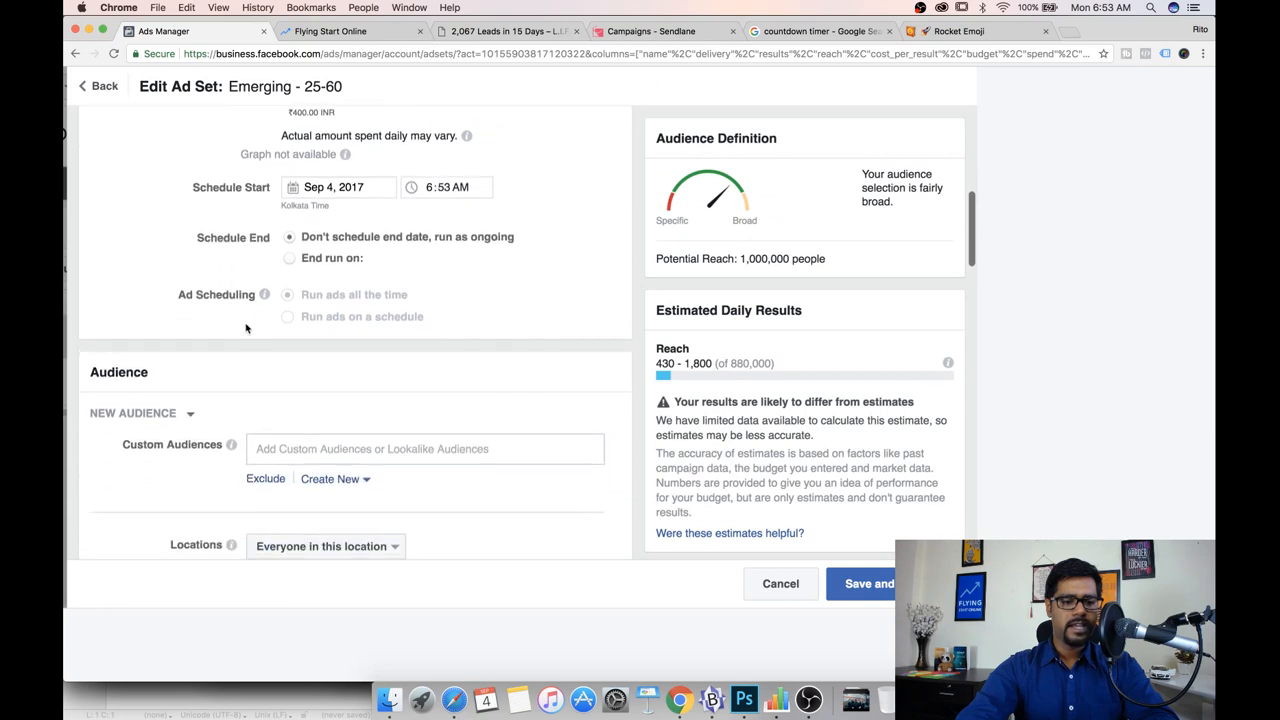
pyautogui.scroll(-4, 251, 332)
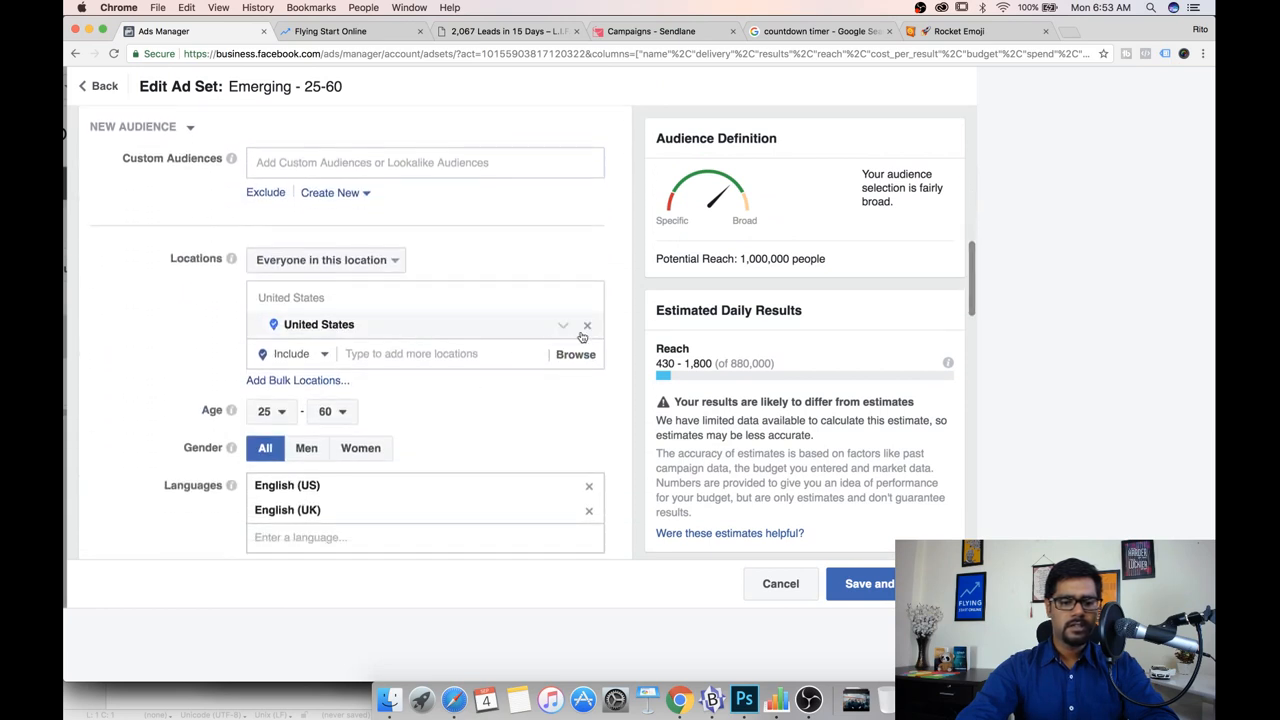
pyautogui.click(588, 328)
pyautogui.click(395, 297)
pyautogui.write('emer')
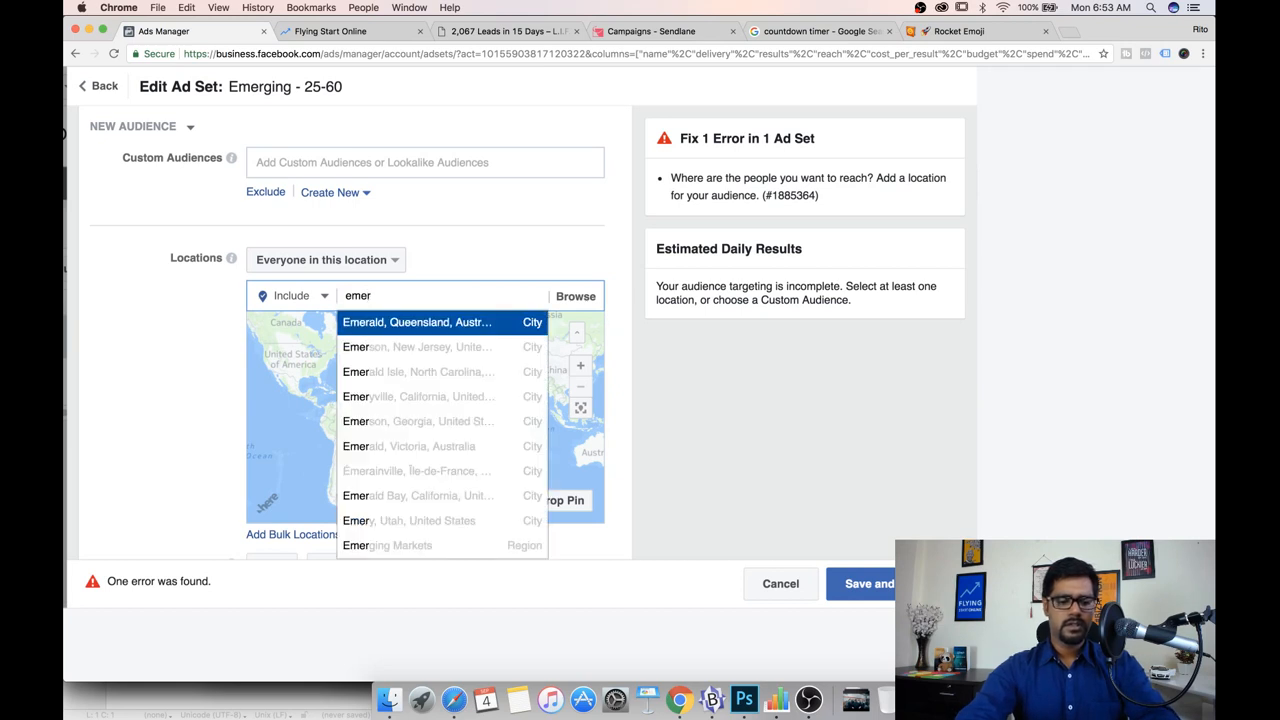
pyautogui.click(404, 545)
# Step: Review the remaining targeting and placement settings, save the "Emerging - 25-60" ad set and place its order
pyautogui.scroll(-2, 188, 313)
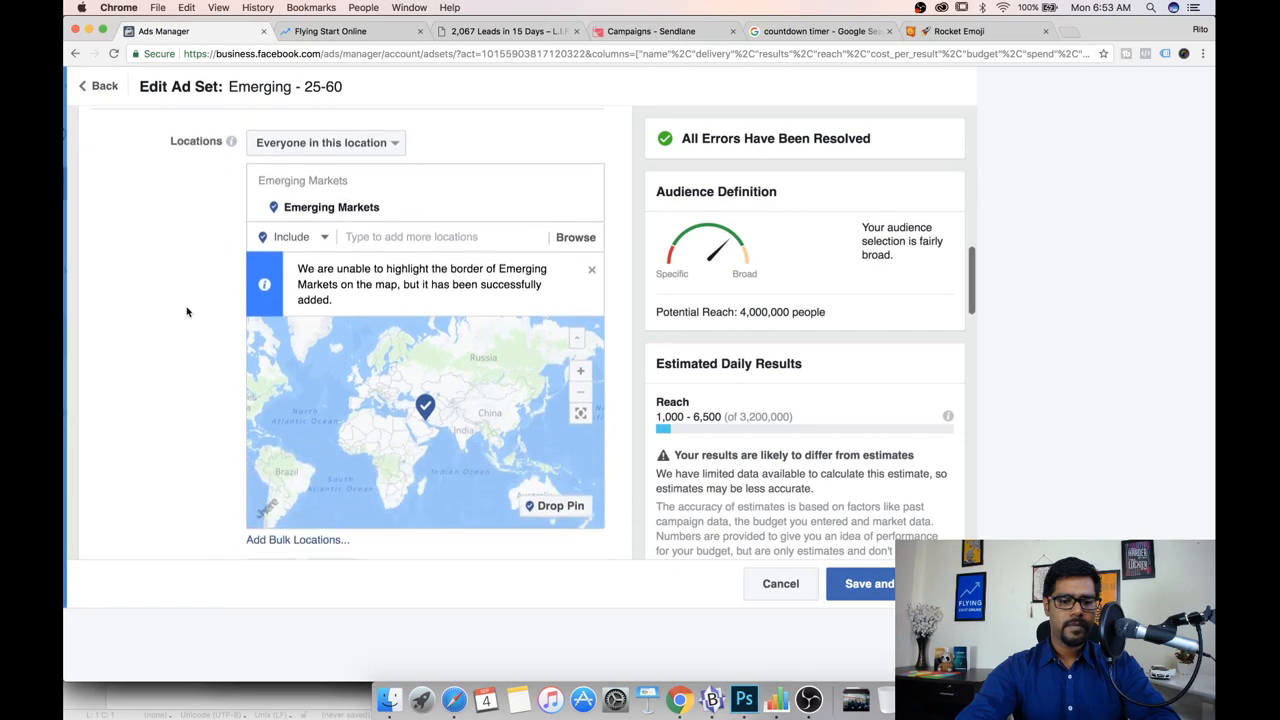
pyautogui.scroll(-10, 186, 312)
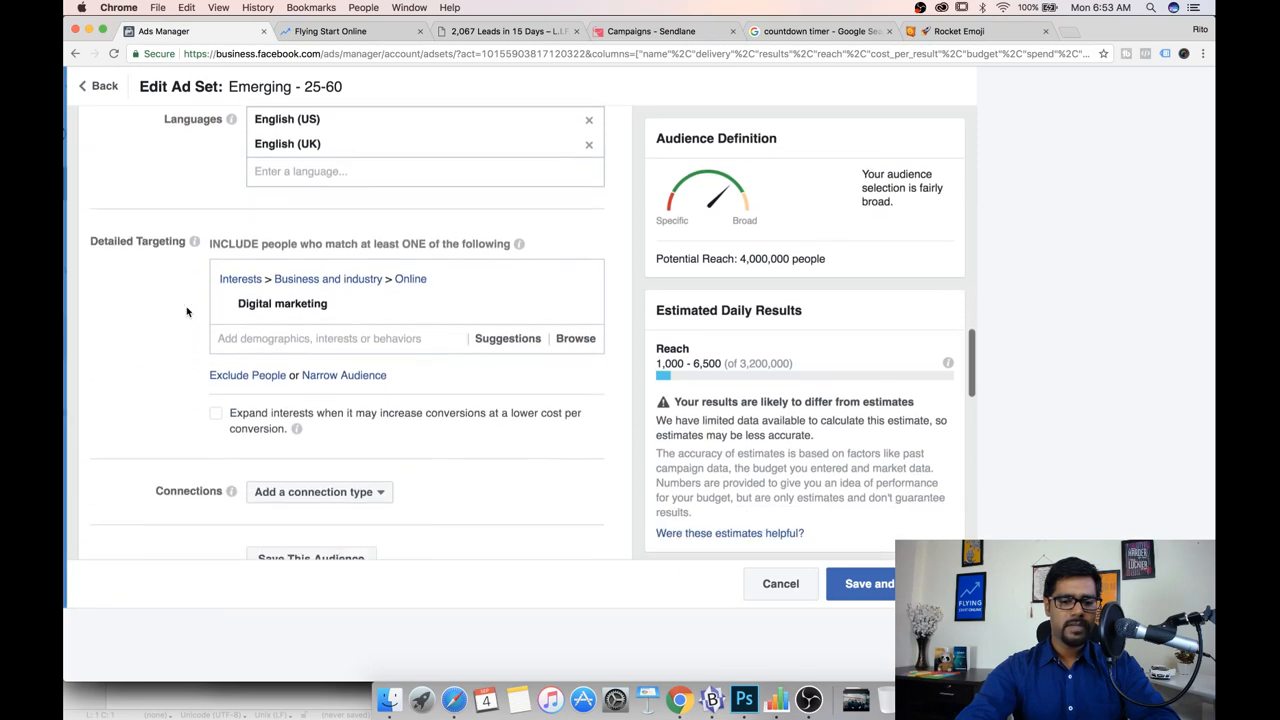
pyautogui.scroll(-10, 186, 312)
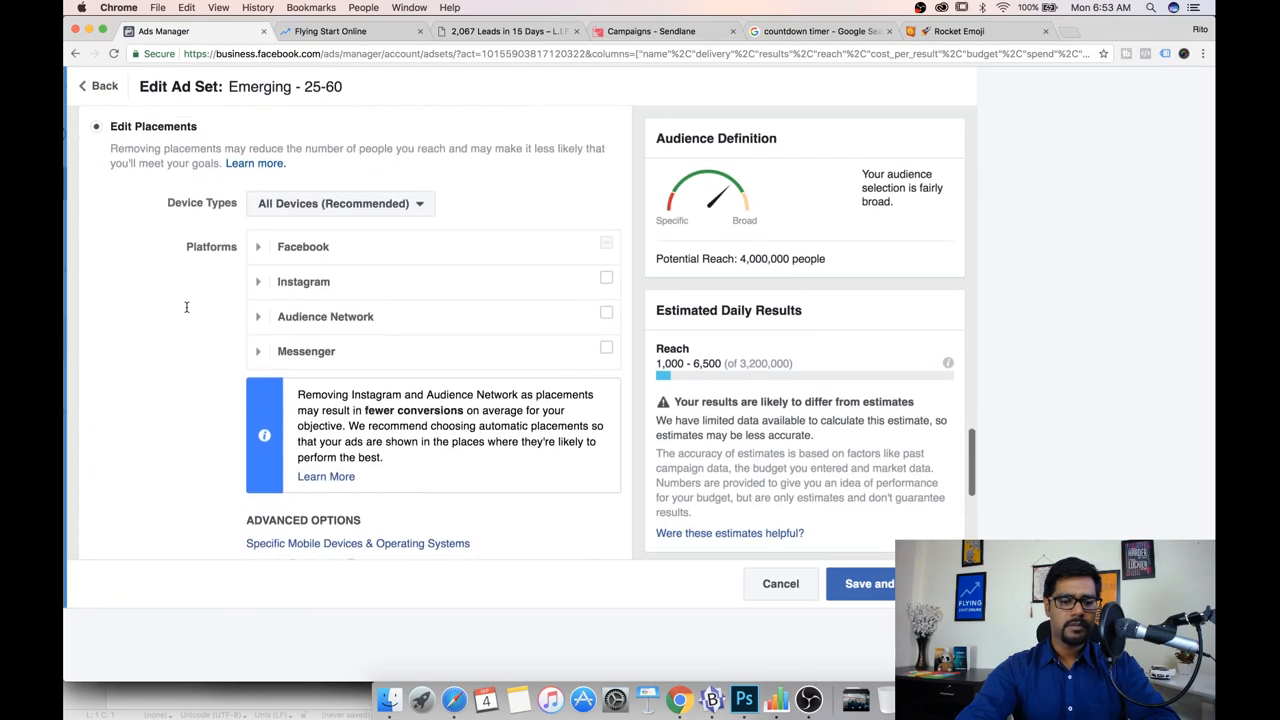
pyautogui.scroll(-5, 186, 307)
pyautogui.click(884, 519)
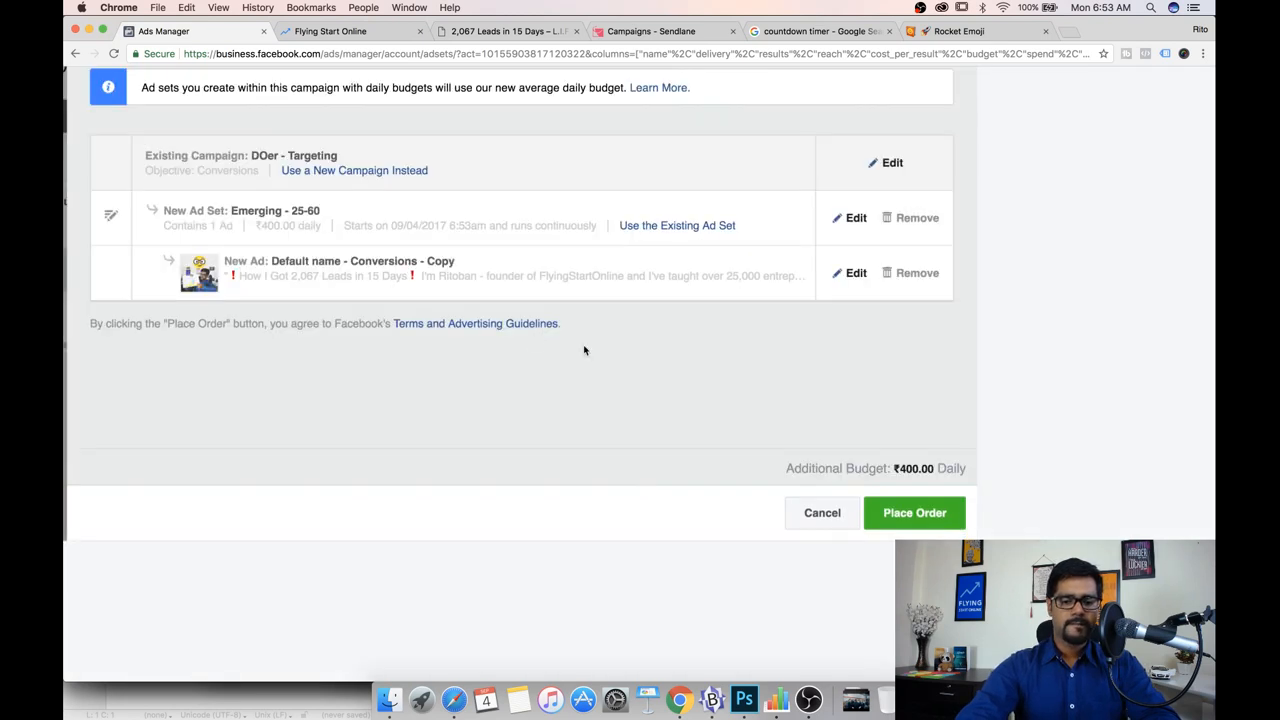
pyautogui.click(920, 509)
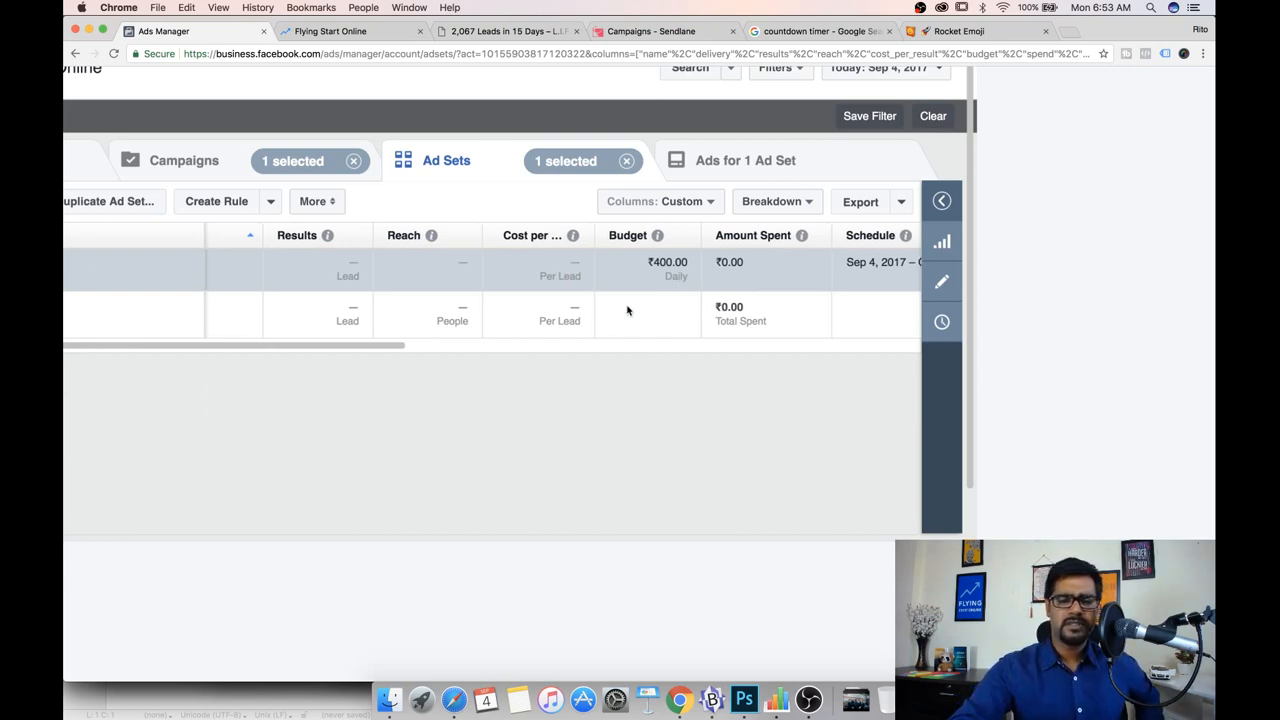
# Step: Reload the ad sets list and duplicate the "Emerging - 25-60" ad set
pyautogui.hscroll(-3, 627, 310)
pyautogui.hscroll(-5, 627, 310)
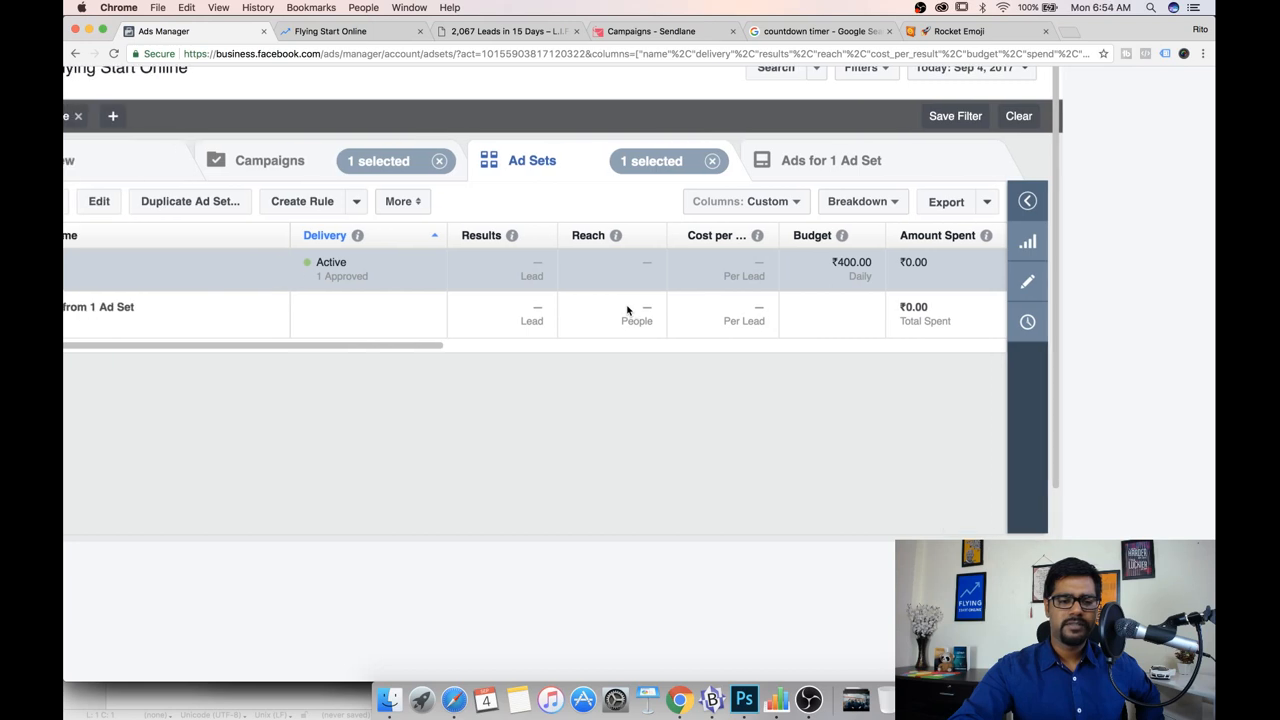
pyautogui.click(573, 50)
pyautogui.press('Return')
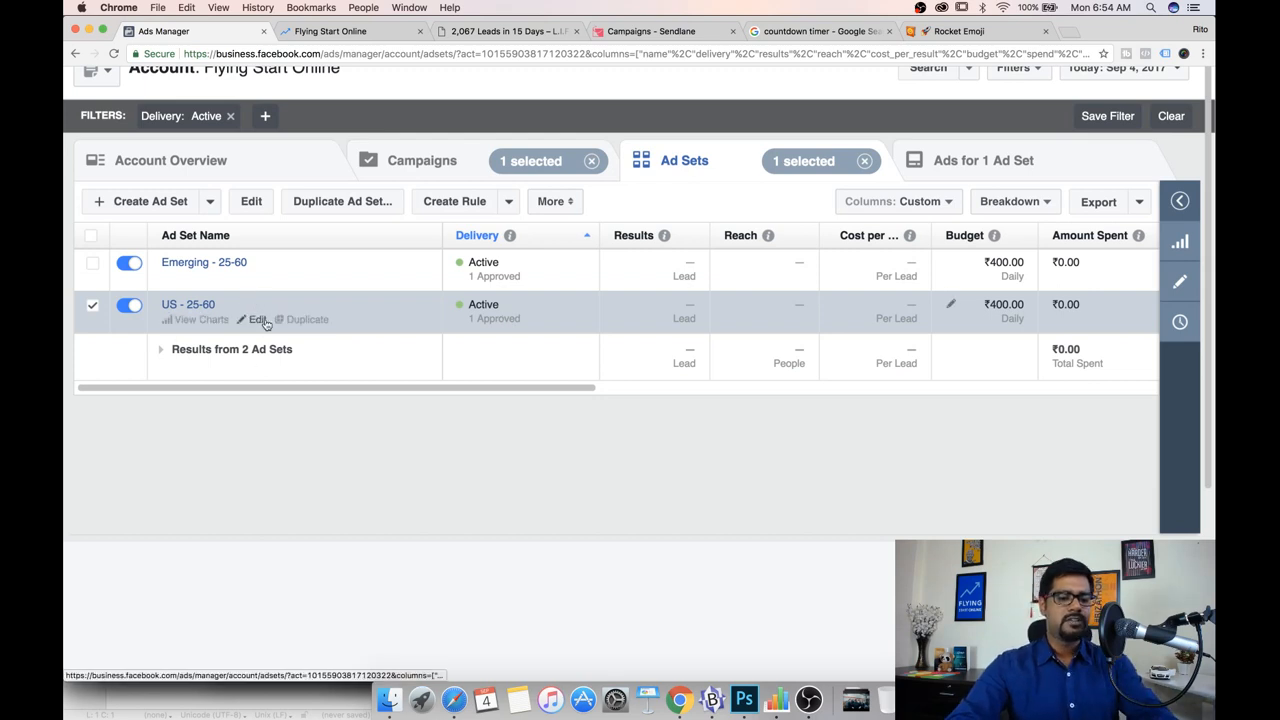
pyautogui.click(92, 264)
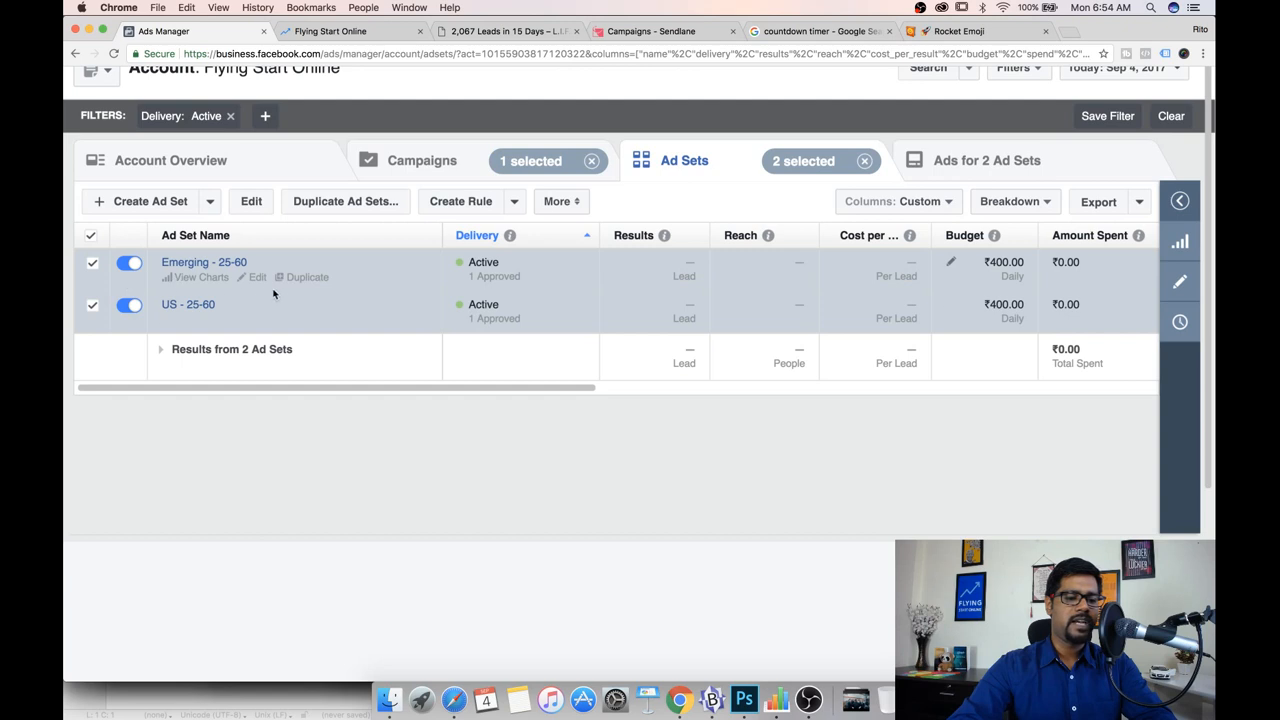
pyautogui.click(354, 203)
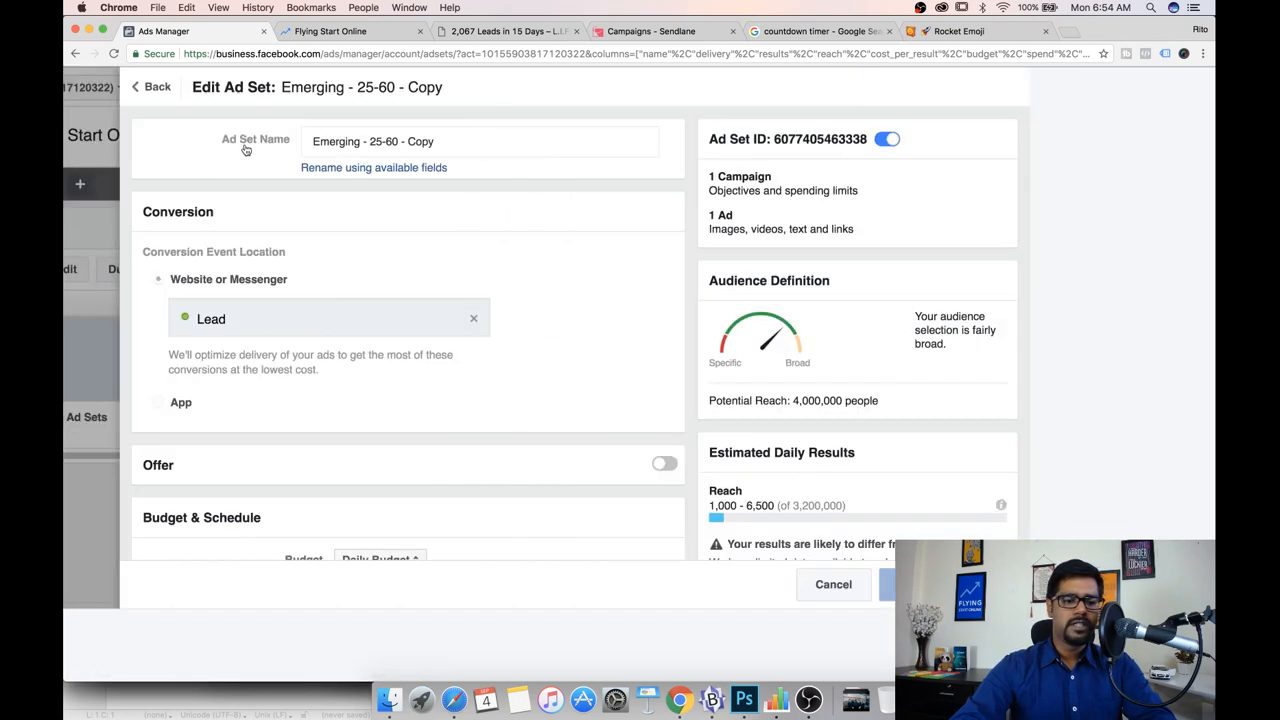
# Step: Rename the duplicated Emerging ad set as "Canada - 25-60"
pyautogui.click(358, 146)
pyautogui.moveTo(358, 146); pyautogui.dragTo(283, 145)
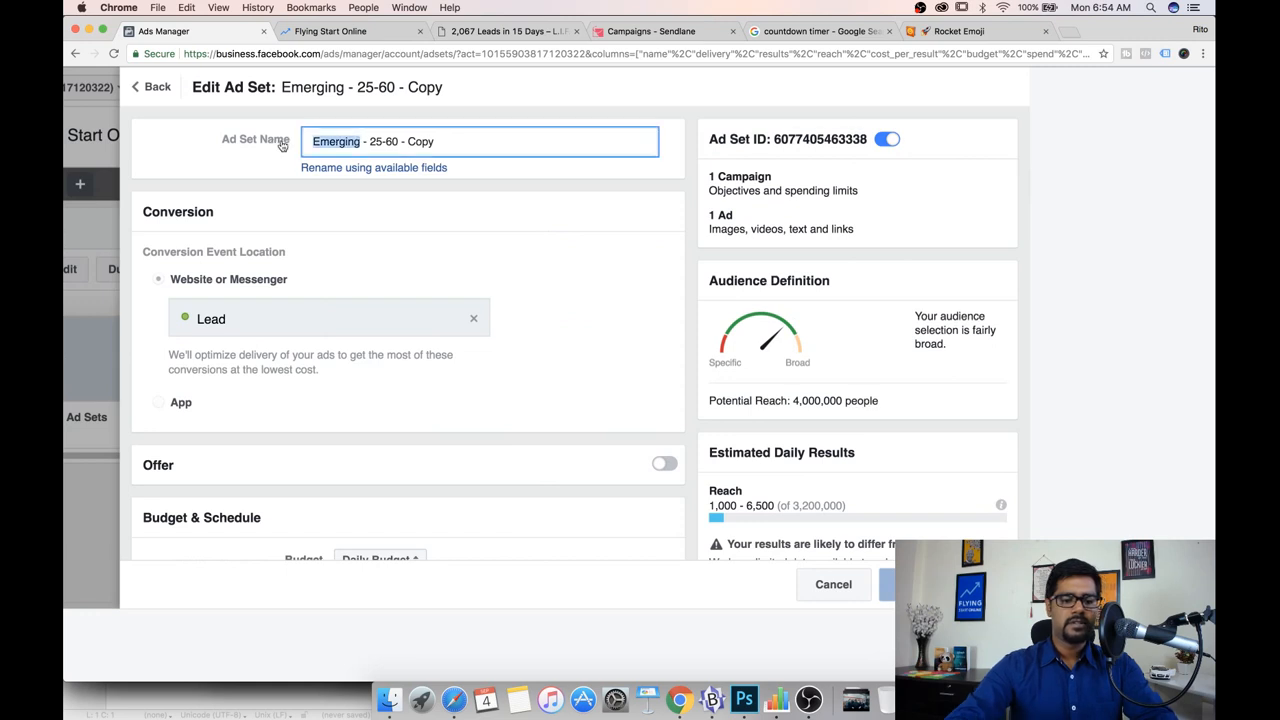
pyautogui.write('CANA')
pyautogui.press('BackSpace')
pyautogui.press('BackSpace')
pyautogui.press('BackSpace')
pyautogui.write('anda')
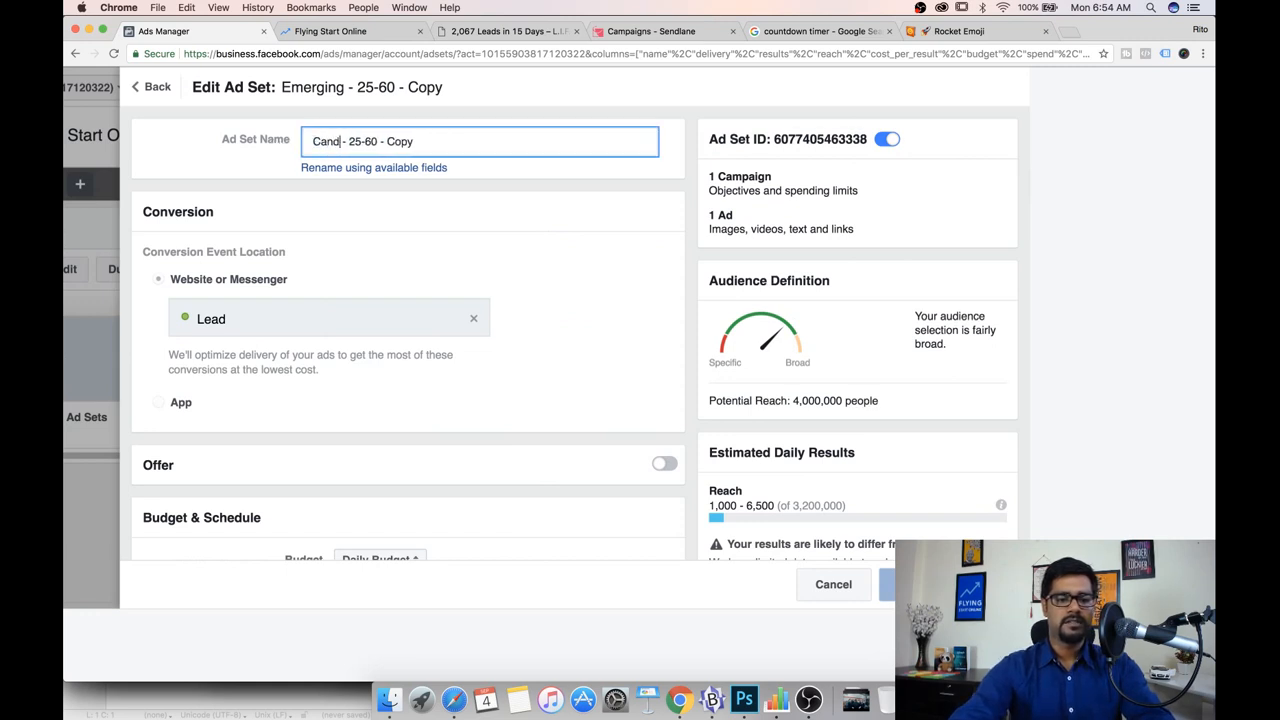
pyautogui.press('BackSpace')
pyautogui.press('BackSpace')
pyautogui.write('ada')
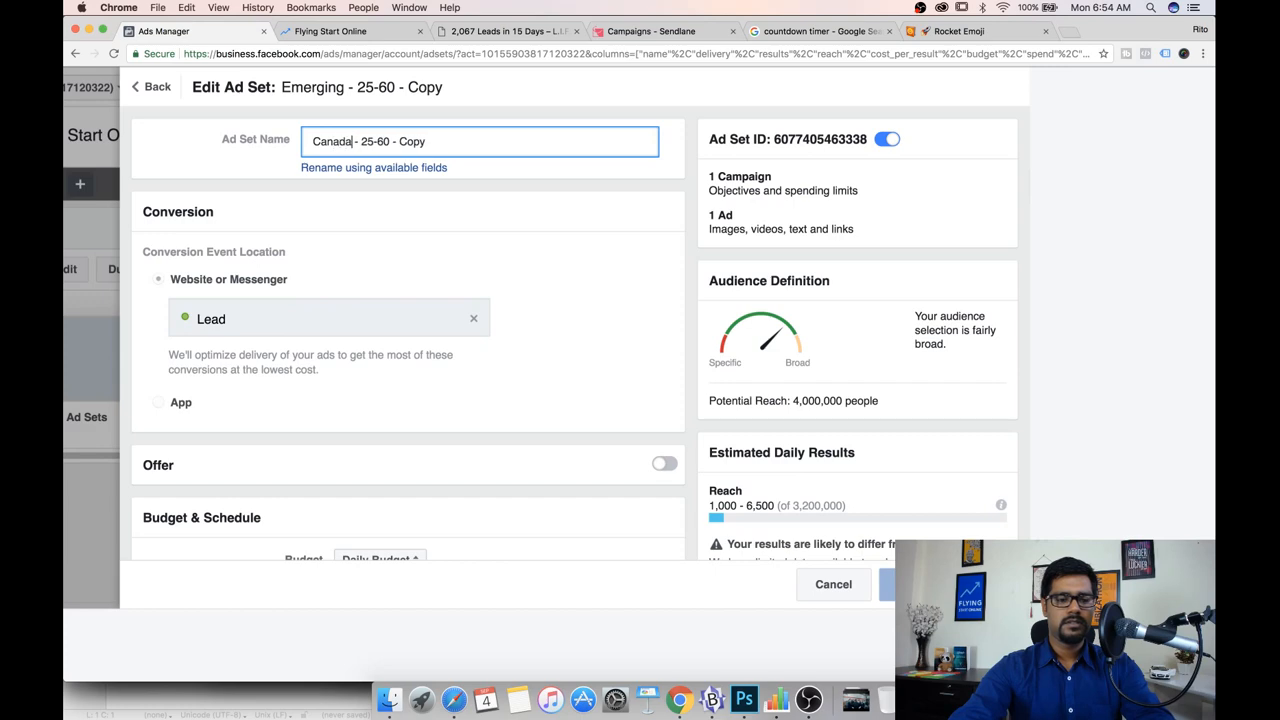
pyautogui.moveTo(390, 141); pyautogui.dragTo(428, 141)
pyautogui.press('BackSpace')
# Step: Replace the Emerging Markets location with the country Canada and save the "Canada - 25-60" ad set
pyautogui.scroll(-5, 419, 242)
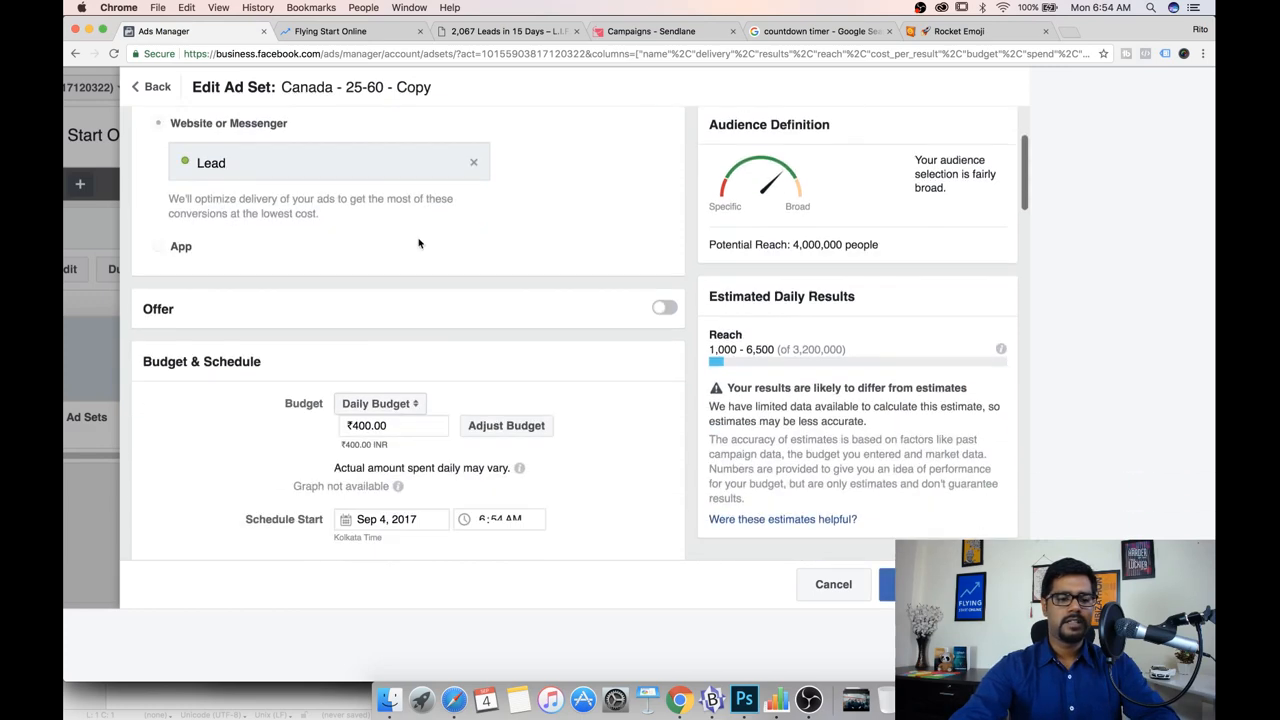
pyautogui.scroll(-10, 419, 242)
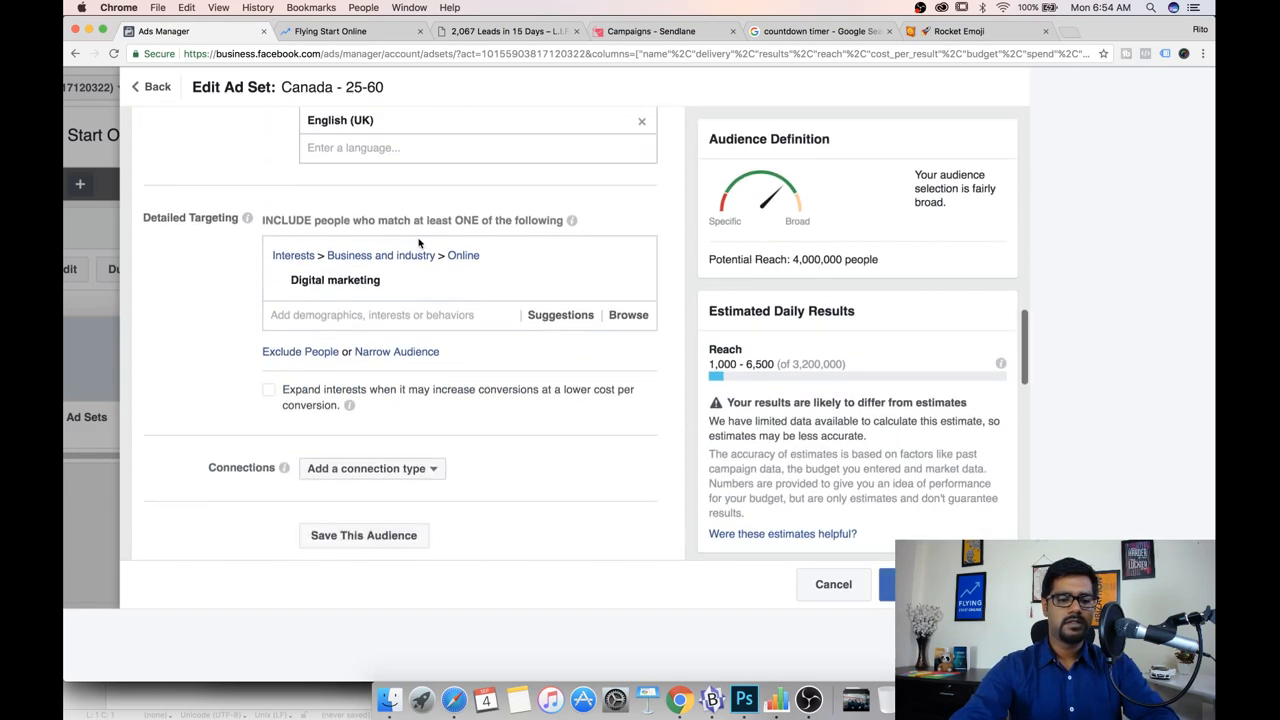
pyautogui.scroll(-10, 419, 243)
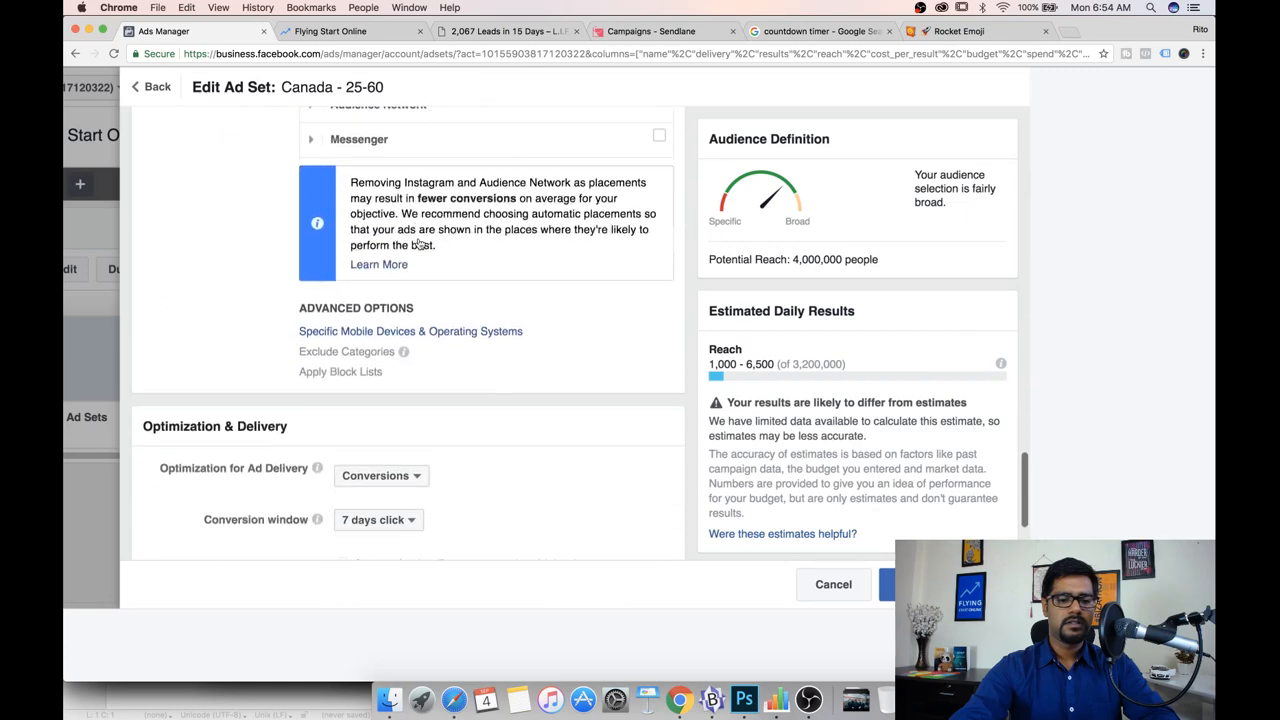
pyautogui.scroll(10, 419, 243)
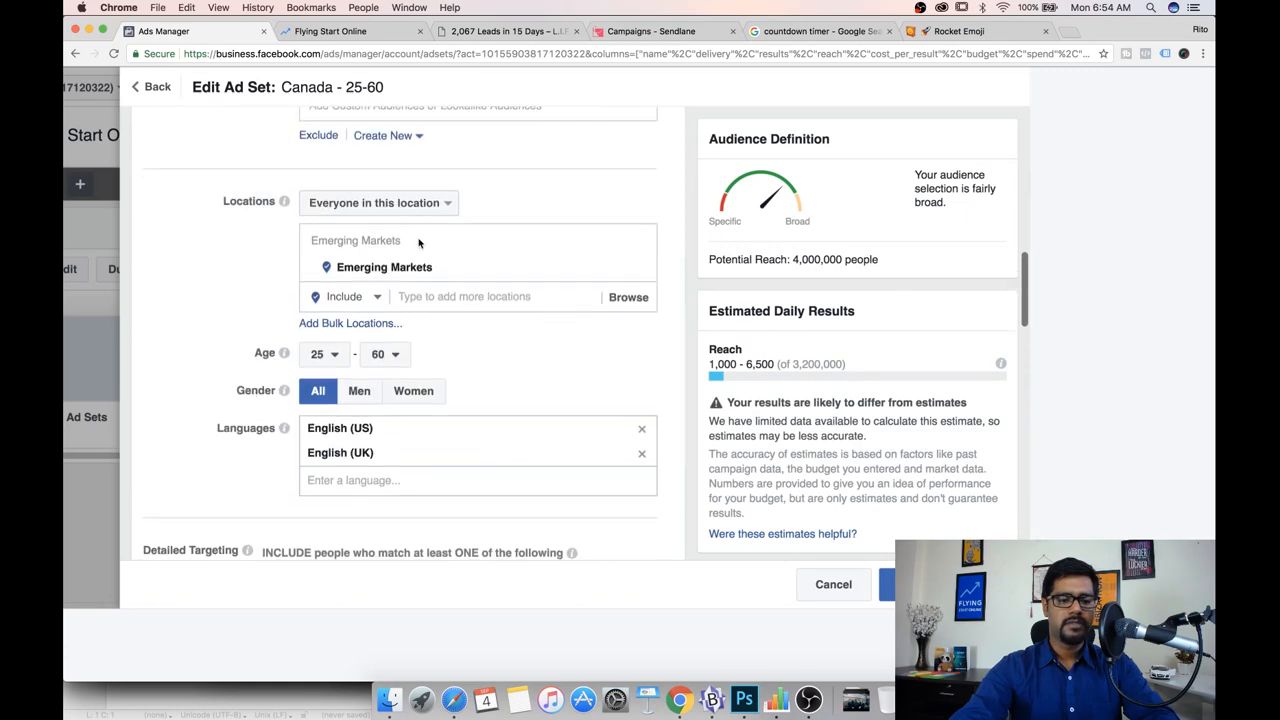
pyautogui.click(640, 381)
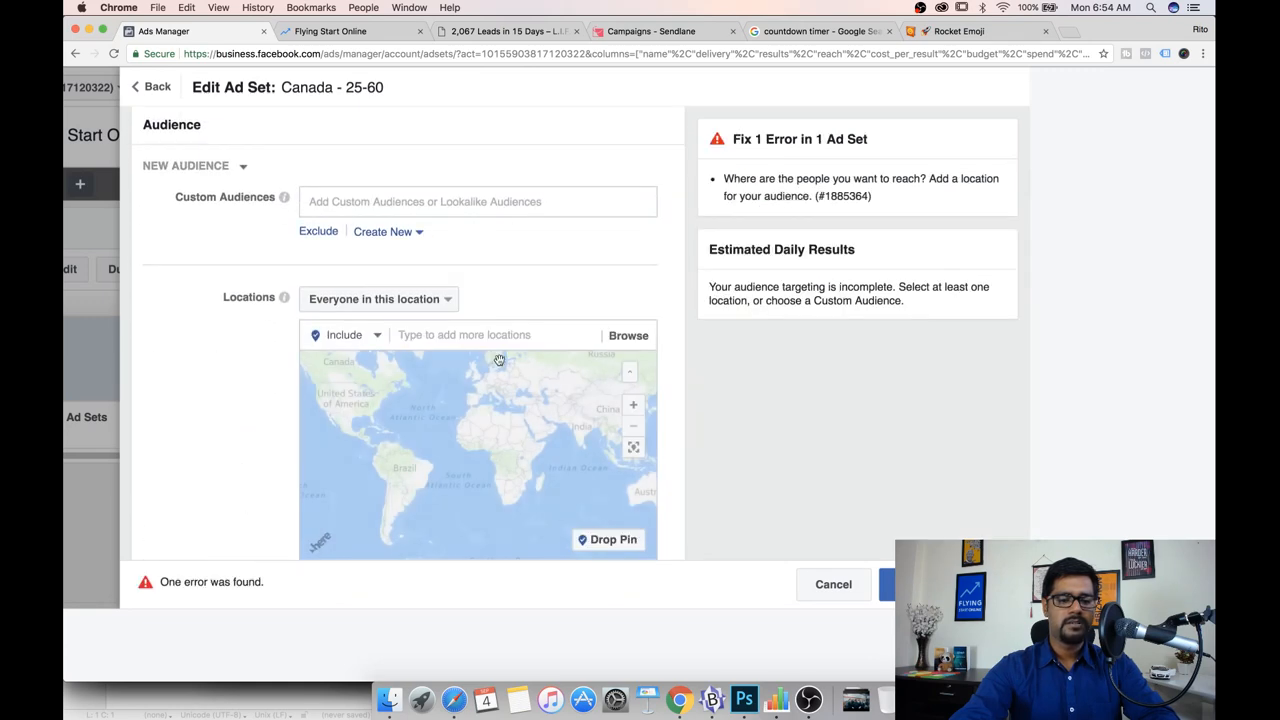
pyautogui.click(479, 340)
pyautogui.write('cana')
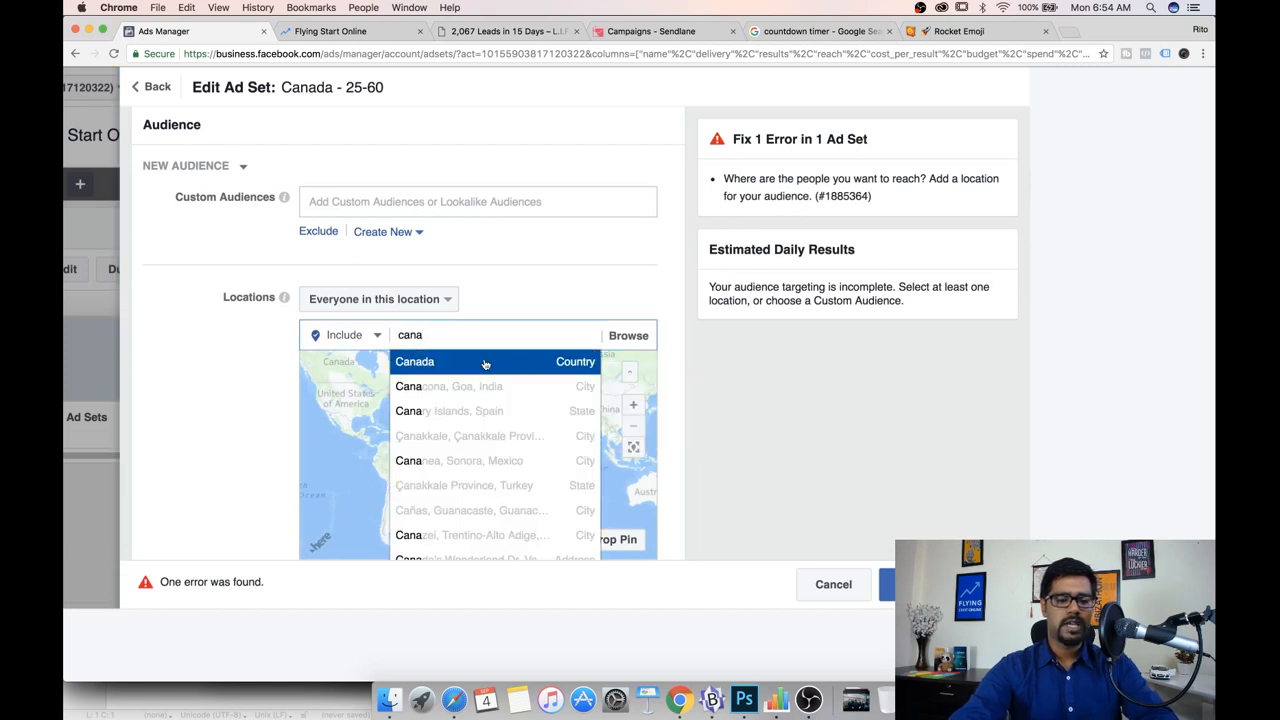
pyautogui.click(478, 364)
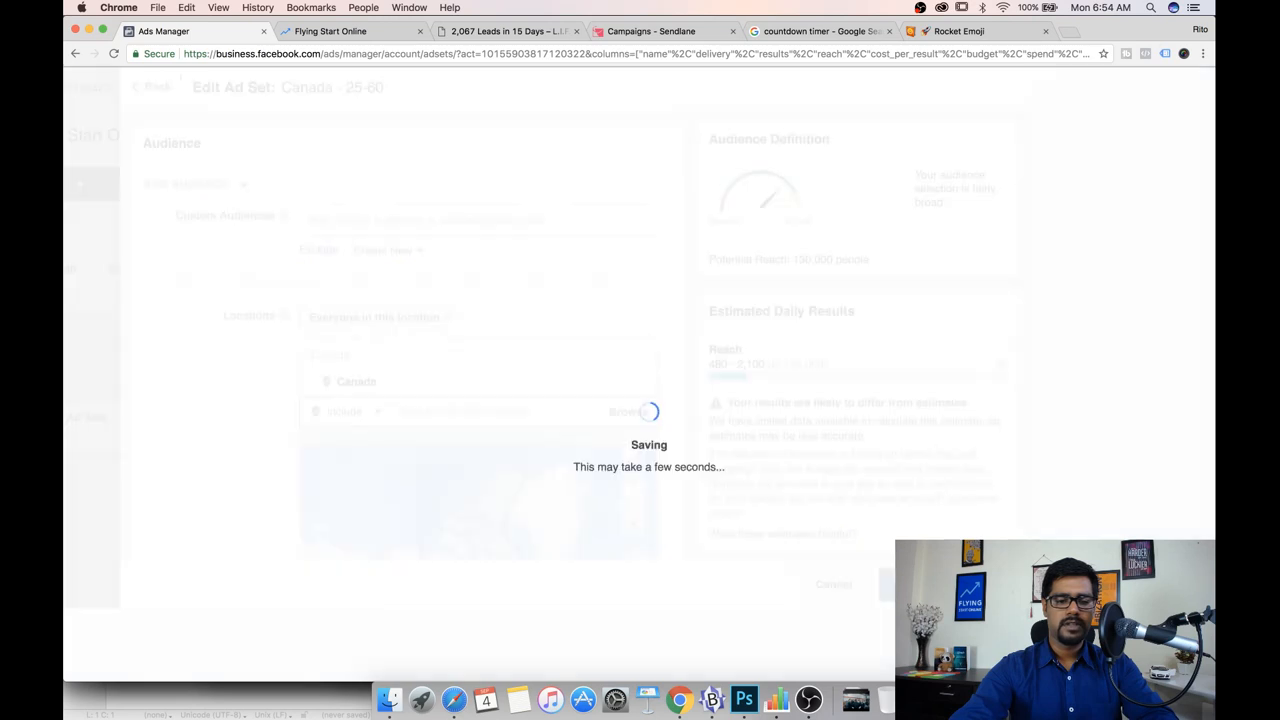
pyautogui.click(888, 584)
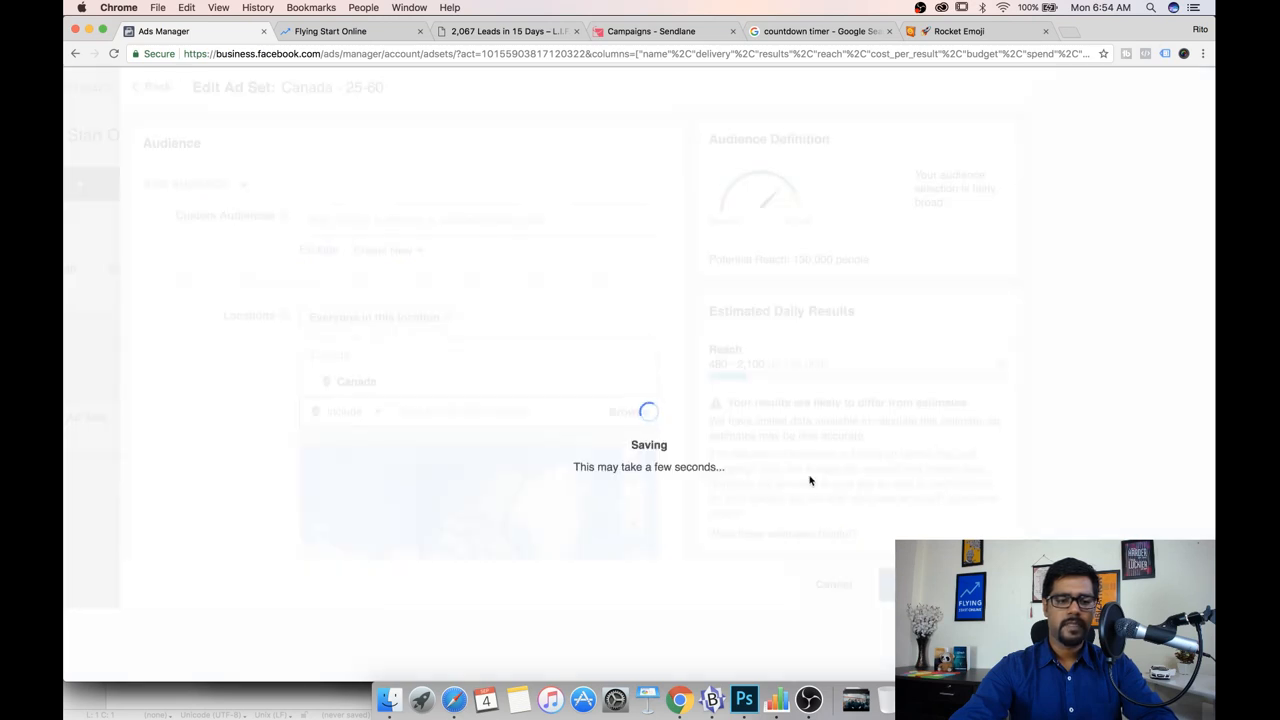
# Step: Open the duplicated US ad set for editing and rename it as "Australia - 25-60"
pyautogui.click(903, 398)
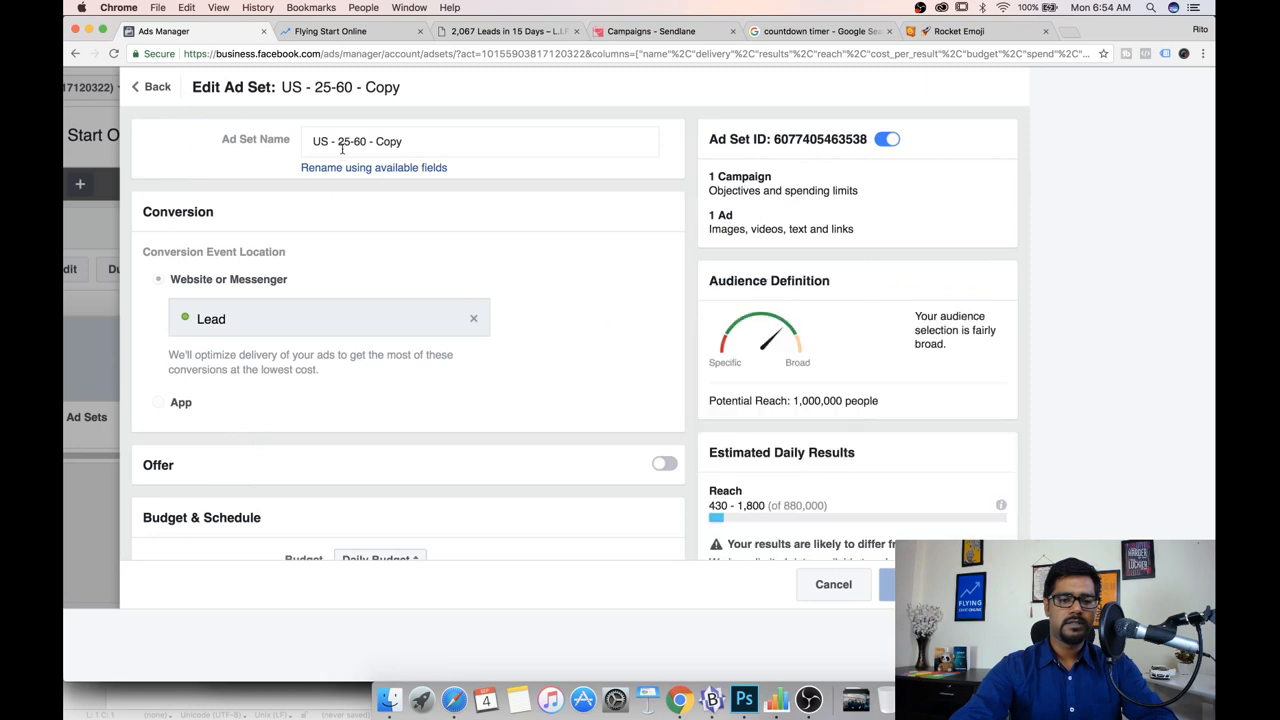
pyautogui.moveTo(368, 141); pyautogui.dragTo(417, 139)
pyautogui.press('BackSpace')
pyautogui.moveTo(332, 141); pyautogui.dragTo(313, 141)
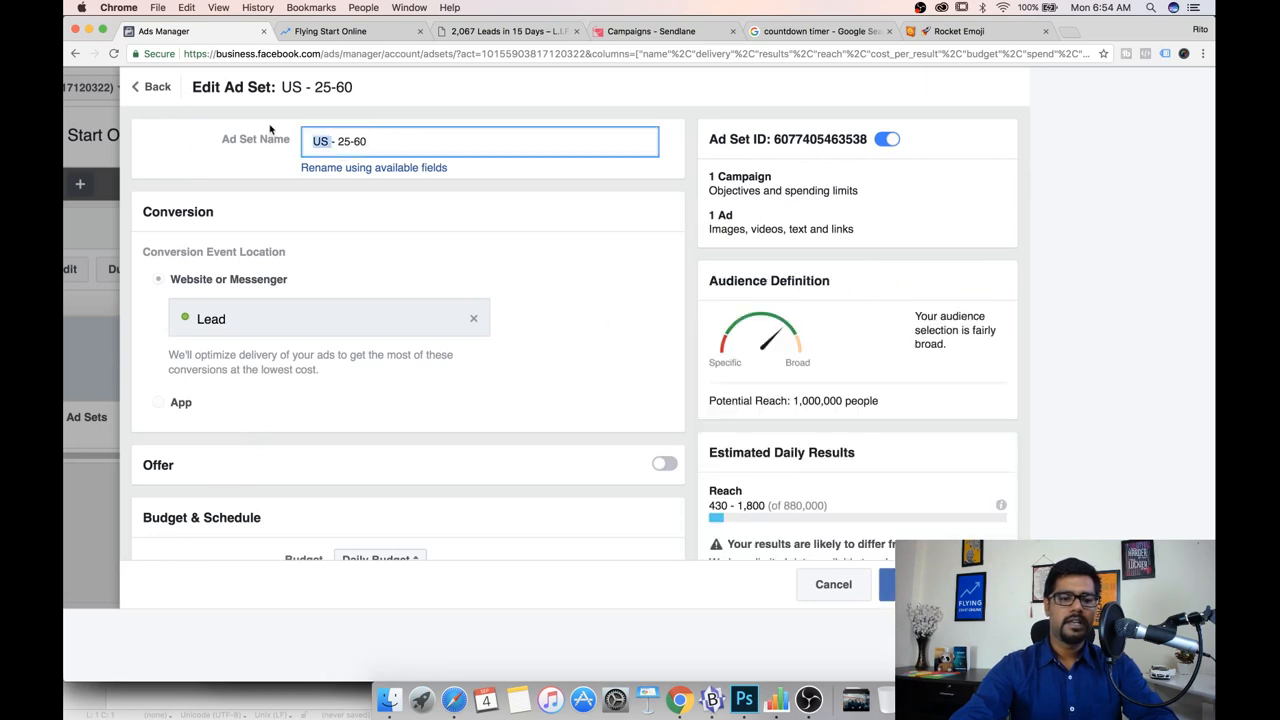
pyautogui.press('BackSpace')
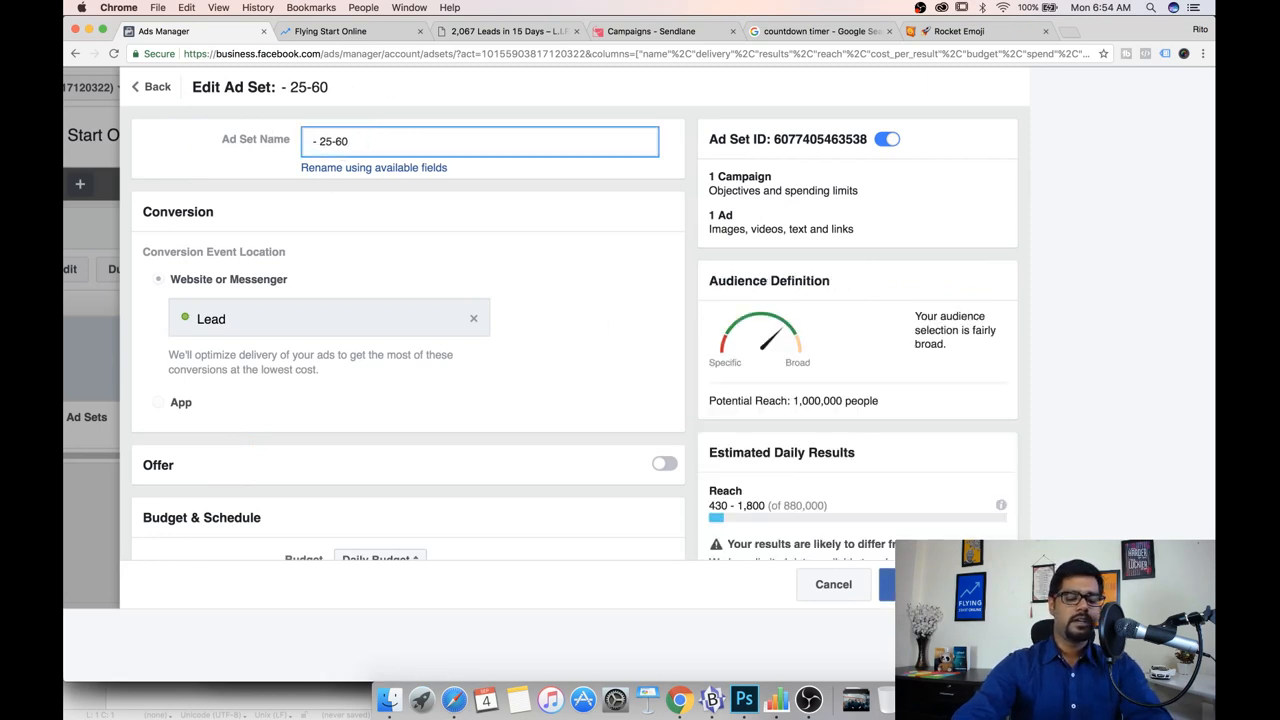
pyautogui.write('Austr')
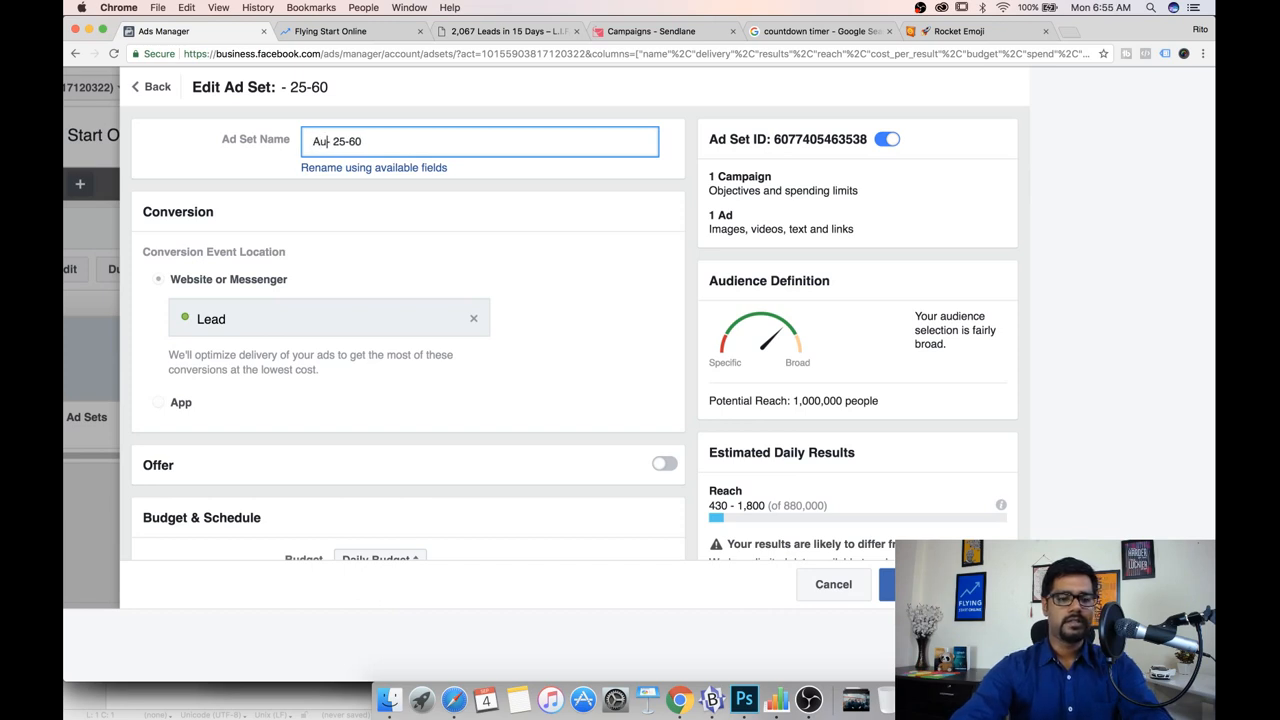
pyautogui.write('alia')
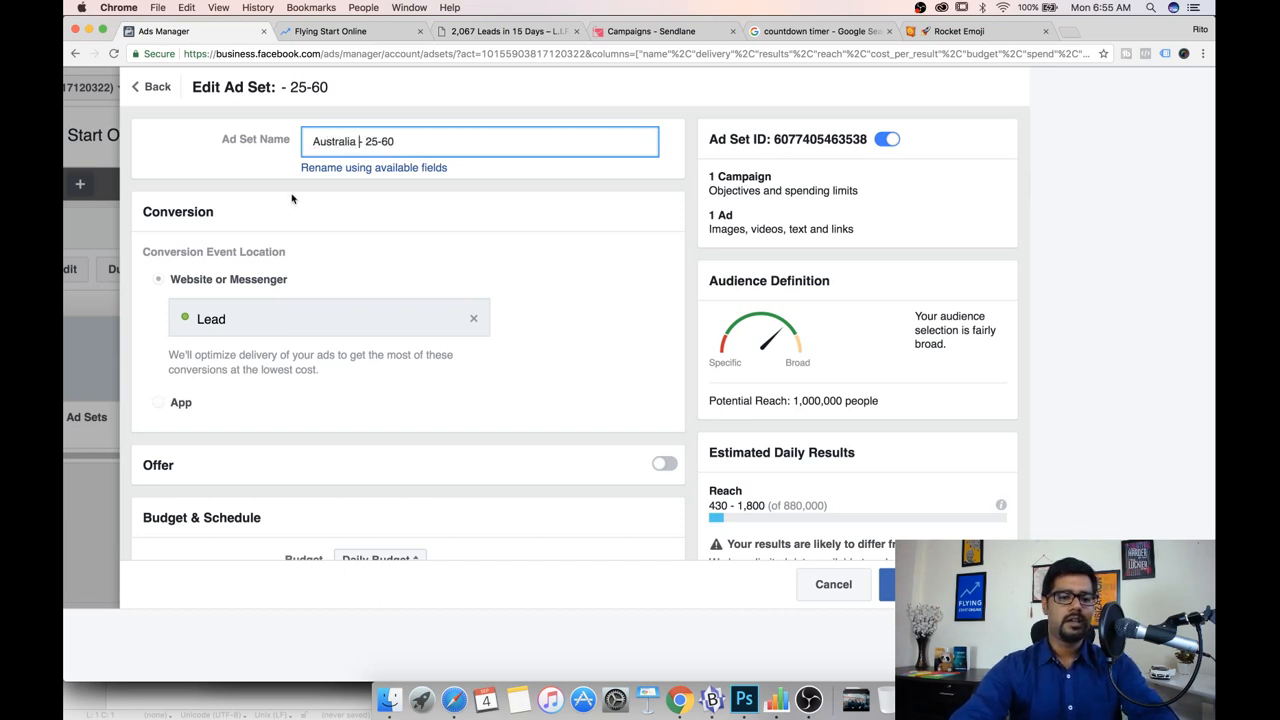
# Step: Replace the United States location with the country Australia and save the "Australia - 25-60" ad set
pyautogui.scroll(-3, 310, 259)
pyautogui.scroll(-10, 310, 259)
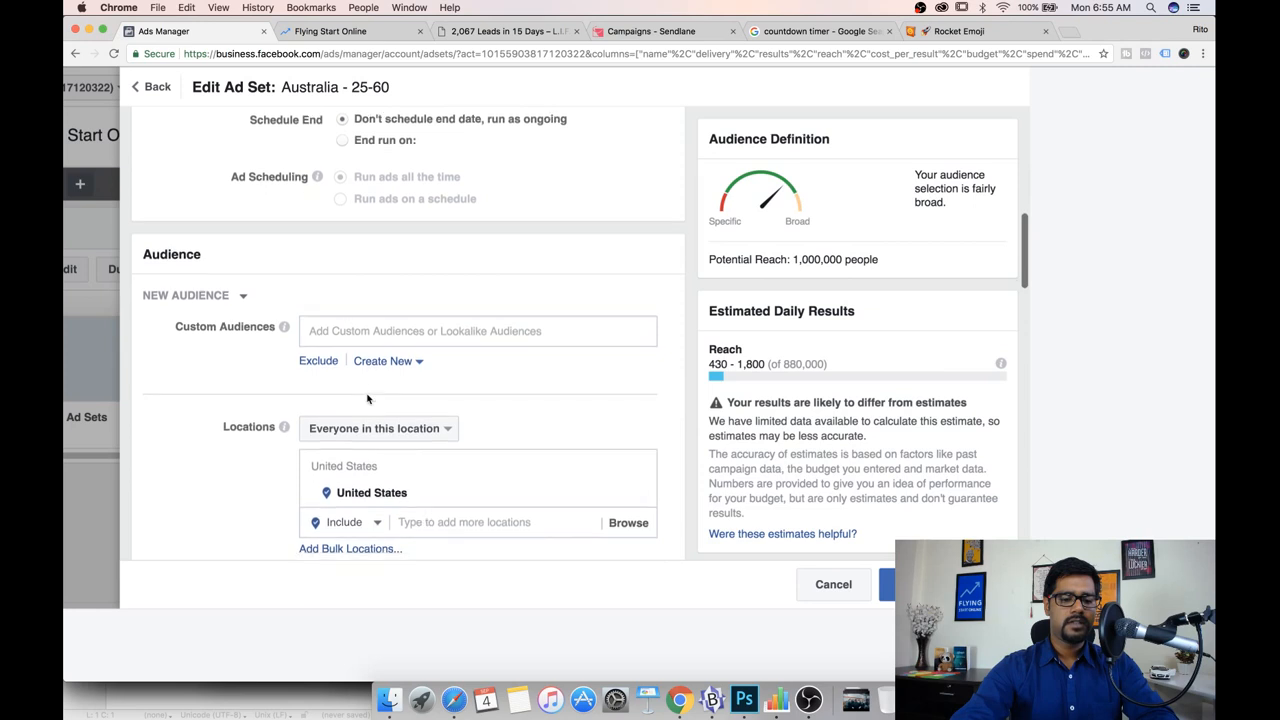
pyautogui.click(640, 378)
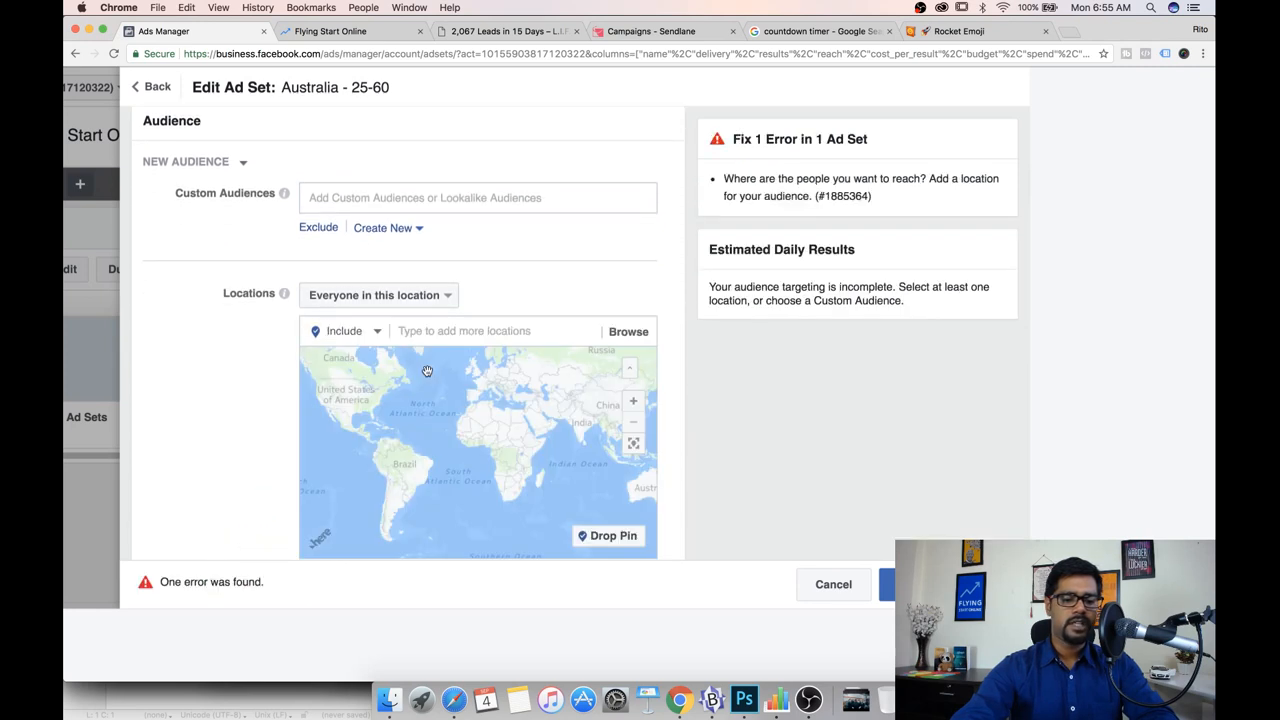
pyautogui.click(425, 331)
pyautogui.write('australia')
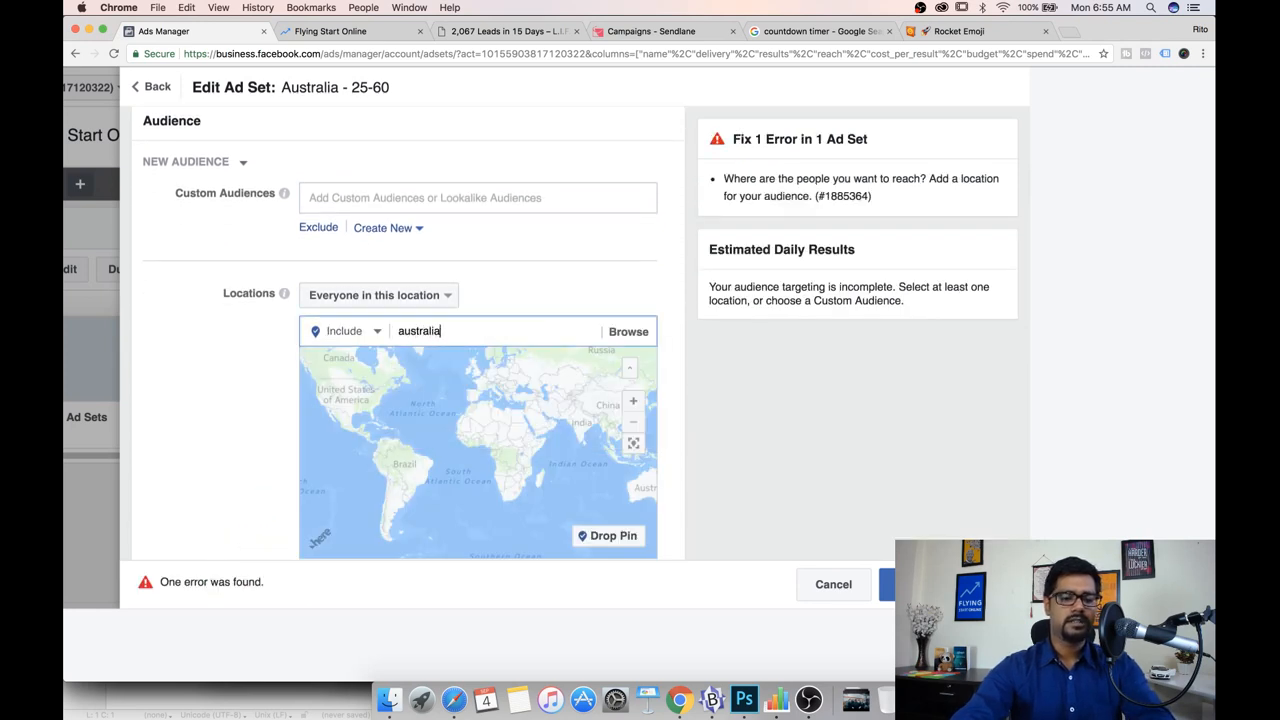
pyautogui.click(445, 358)
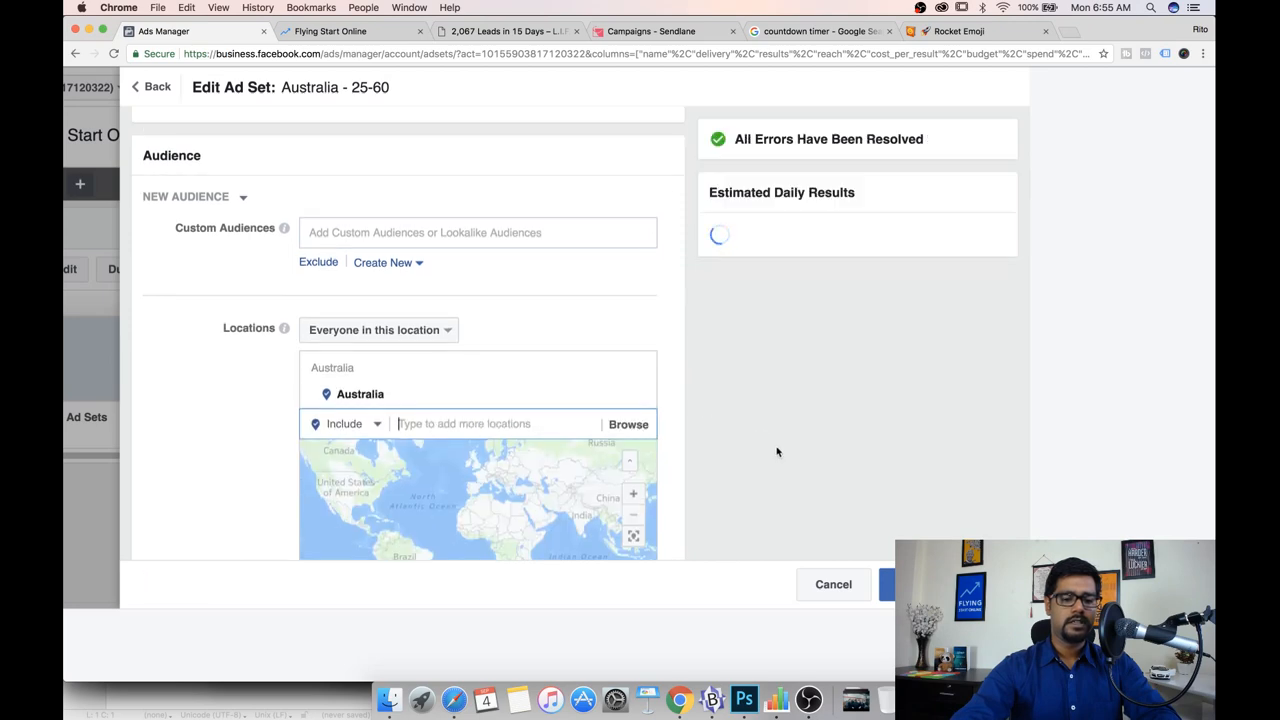
pyautogui.scroll(-3, 777, 449)
pyautogui.click(890, 576)
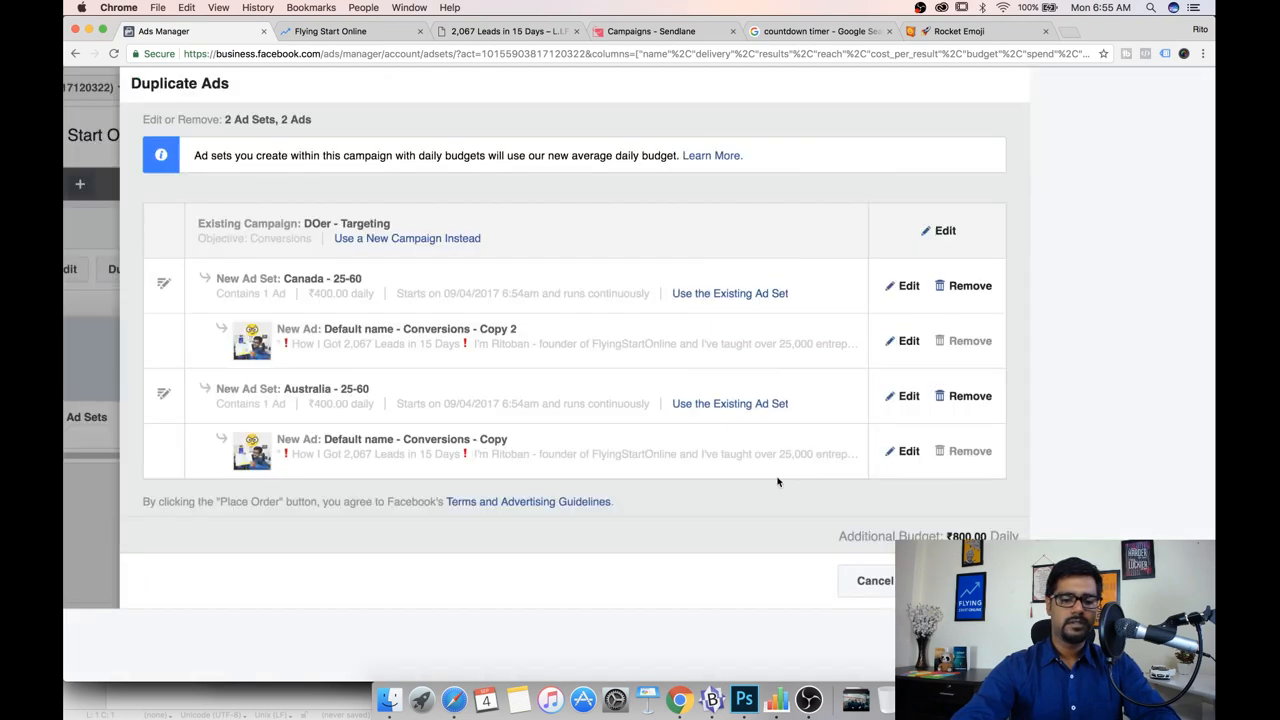
# Step: Place the order for the duplicated Canada and Australia ad sets and reload the ad sets list
pyautogui.click(960, 580)
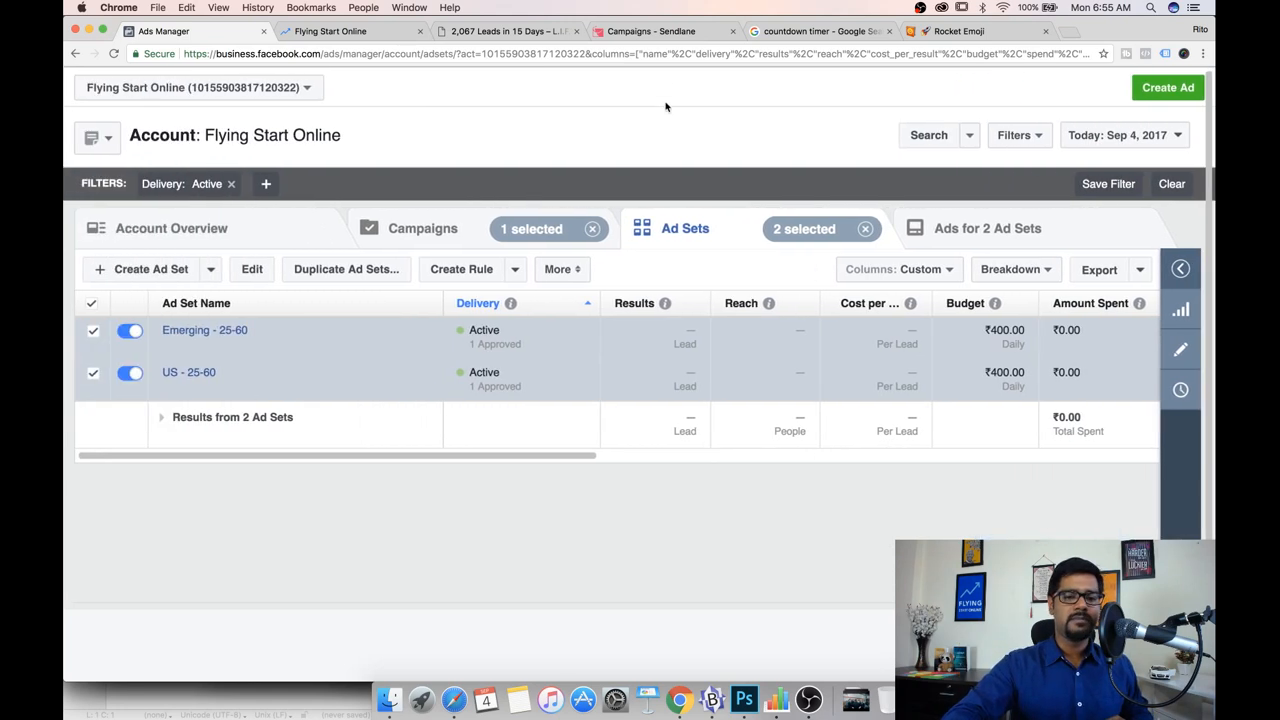
pyautogui.click(665, 54)
pyautogui.press('Return')
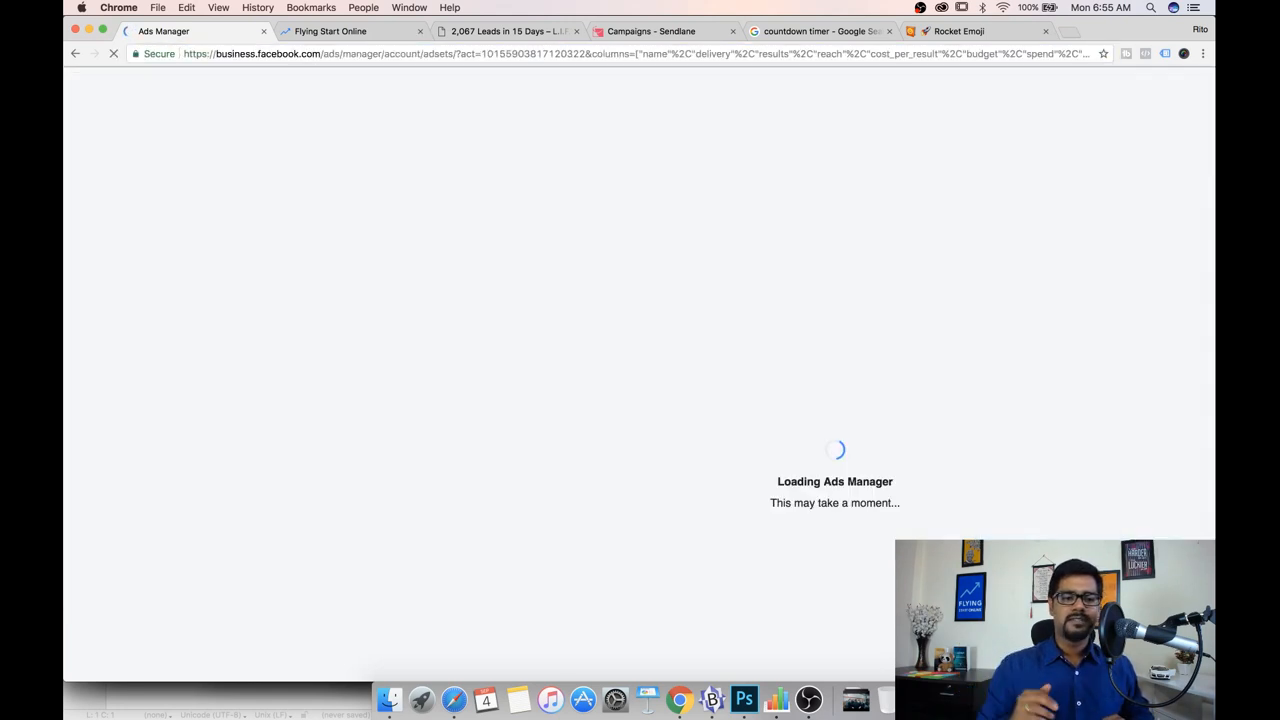